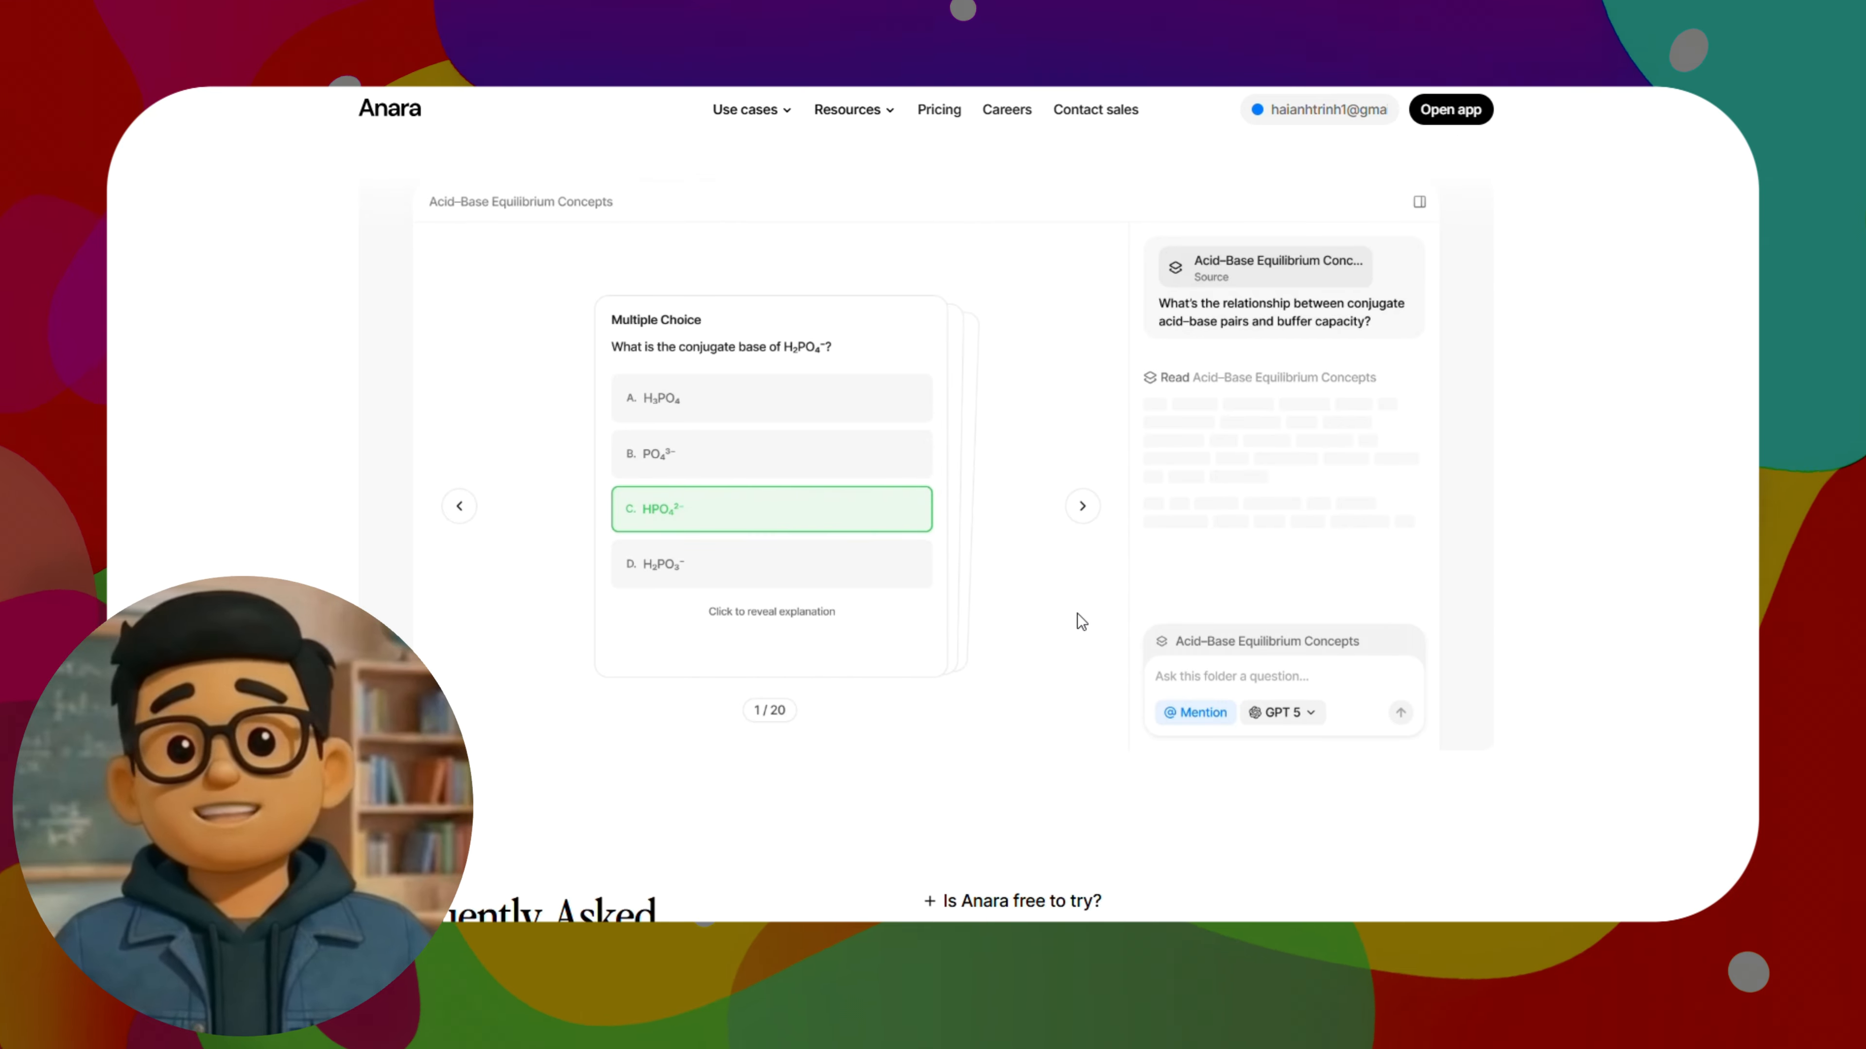
Read the homepage FAQ answers on the free trial, verifying AI responses, data security, file types, refunds and plagiarism
scroll(1158, 540, "up", 2)
scroll(1156, 546, "down", 6)
left_click(1145, 708)
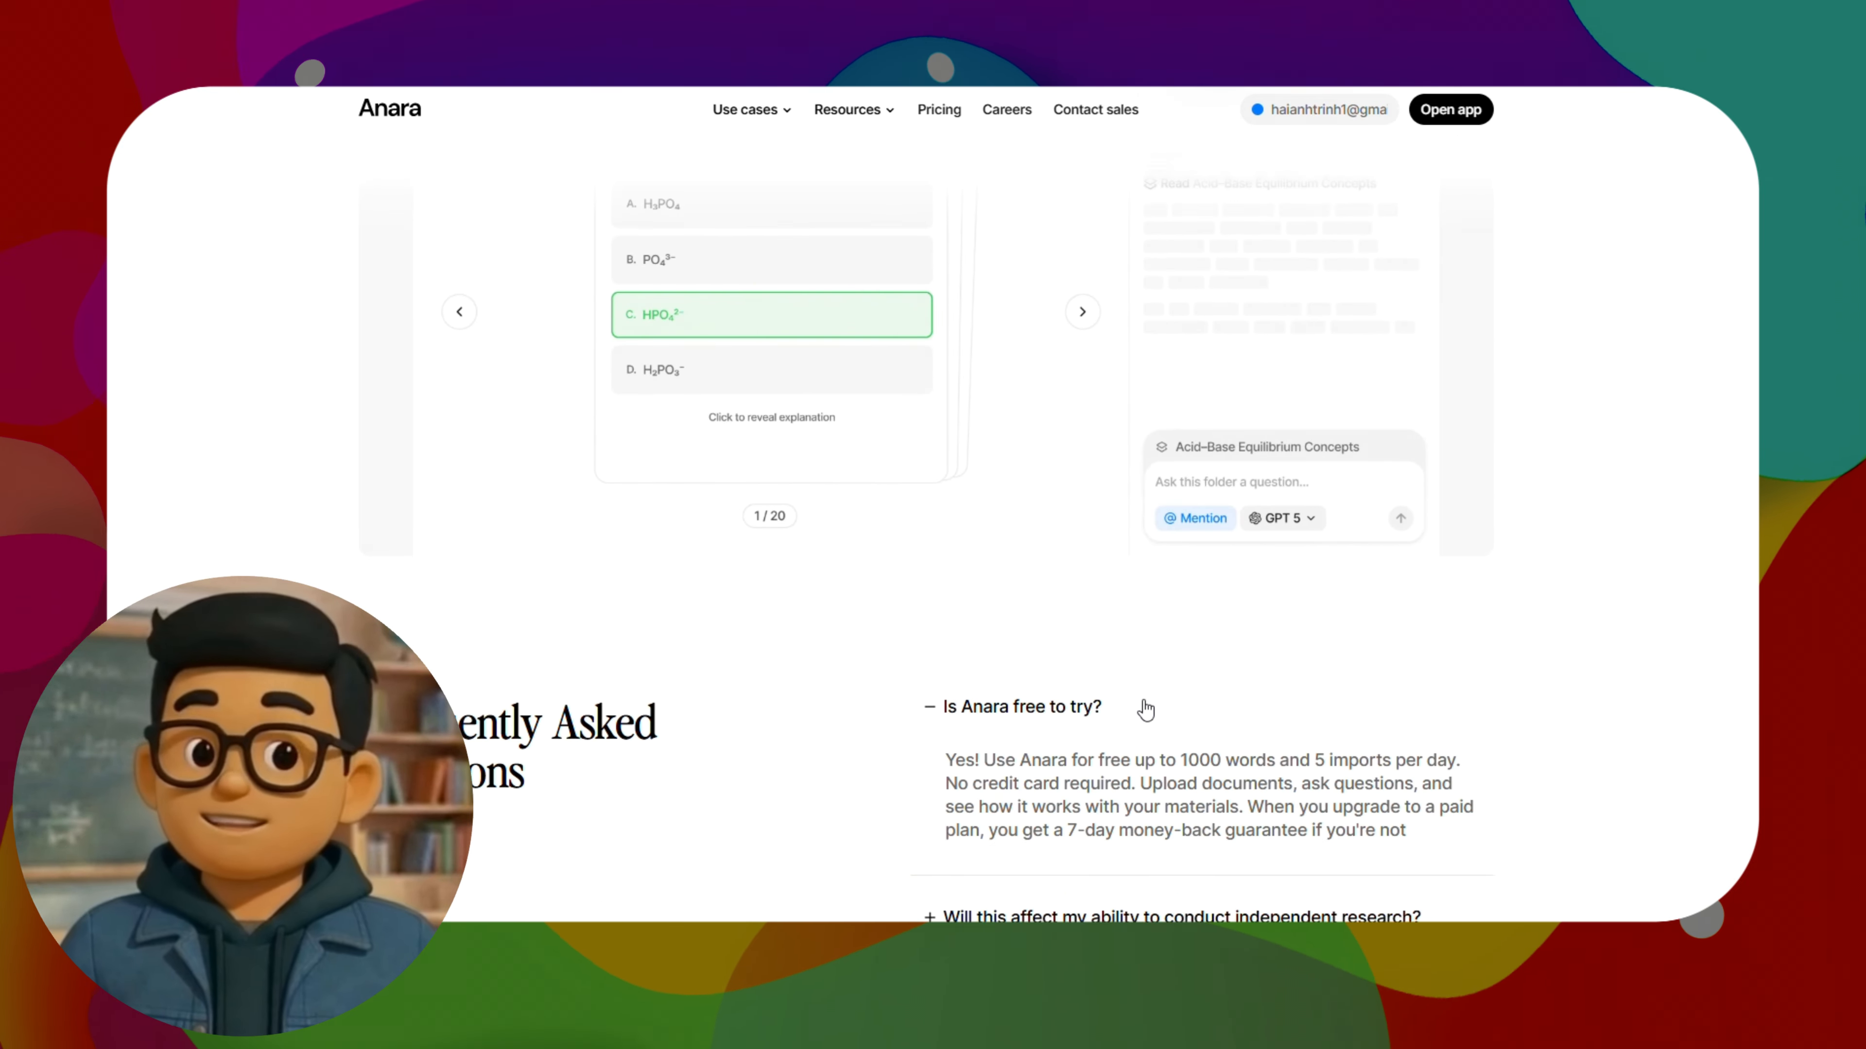
scroll(1102, 695, "down", 6)
left_click(1078, 687)
scroll(1146, 661, "down", 6)
left_click(1095, 520)
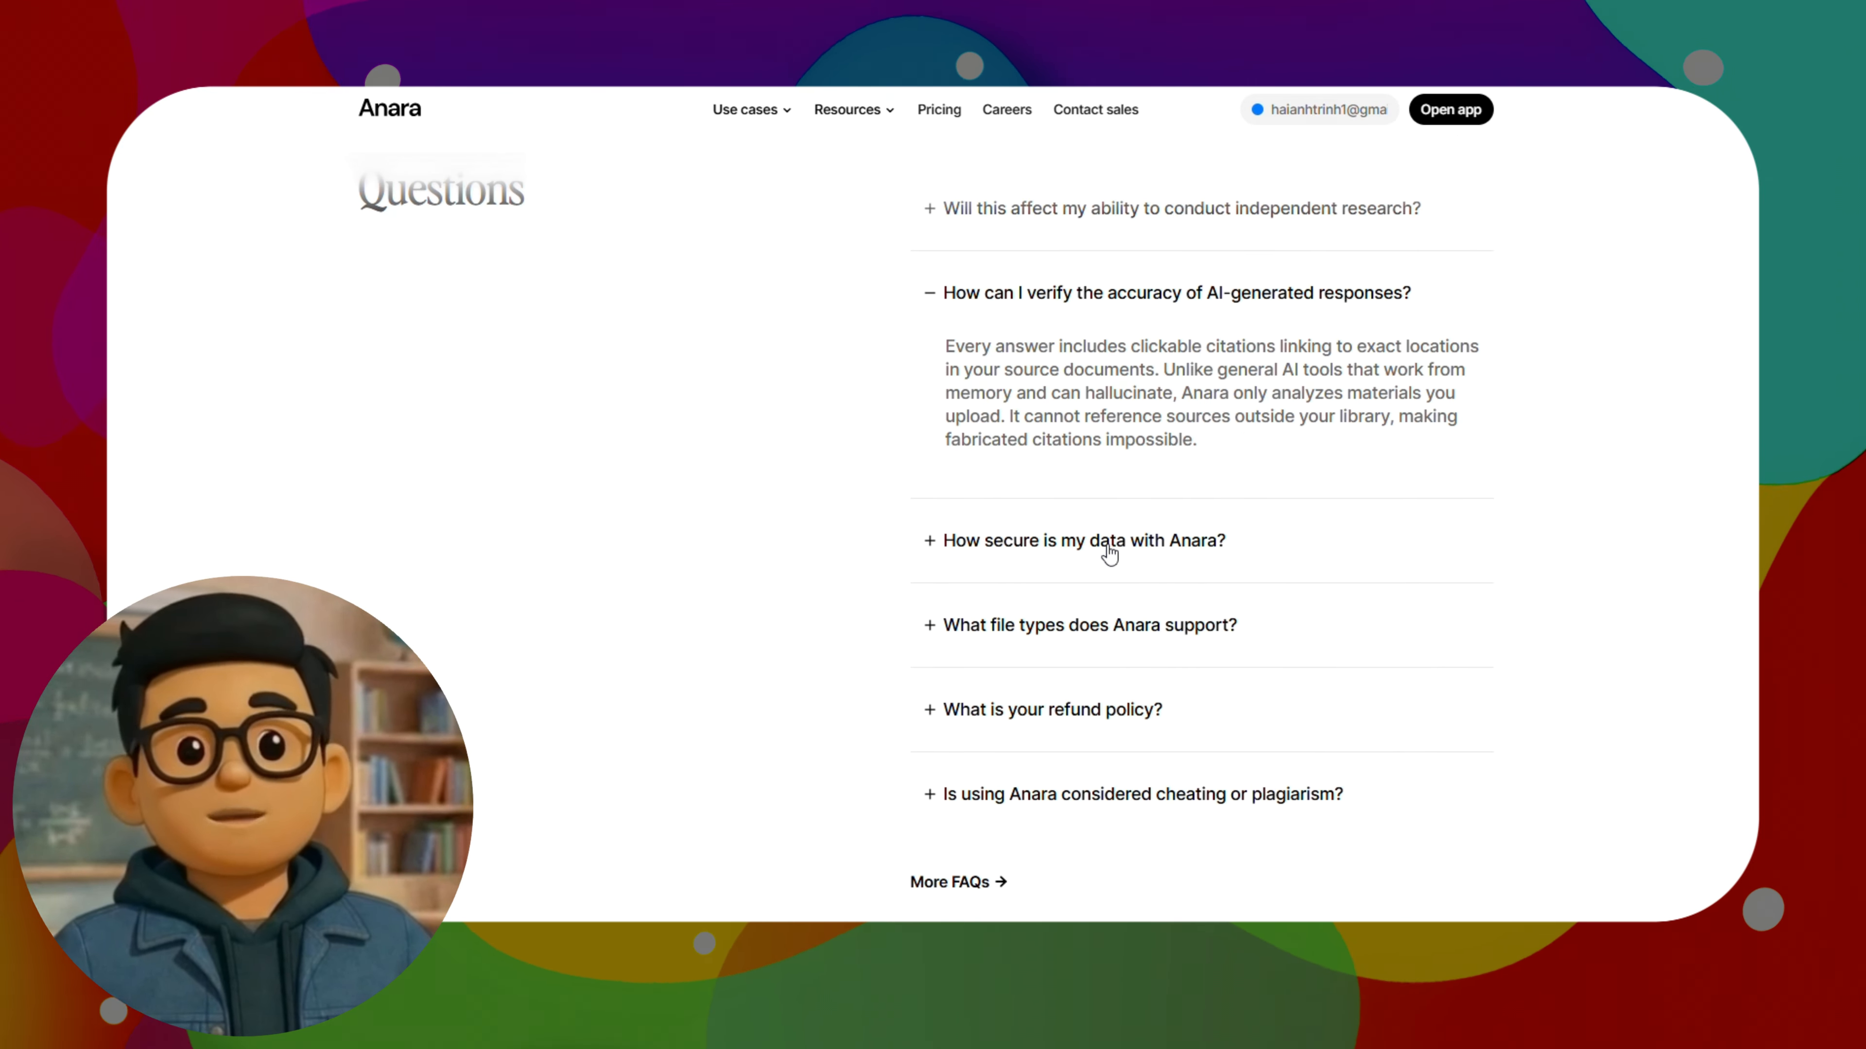
left_click(1104, 543)
left_click(1138, 646)
left_click(1131, 698)
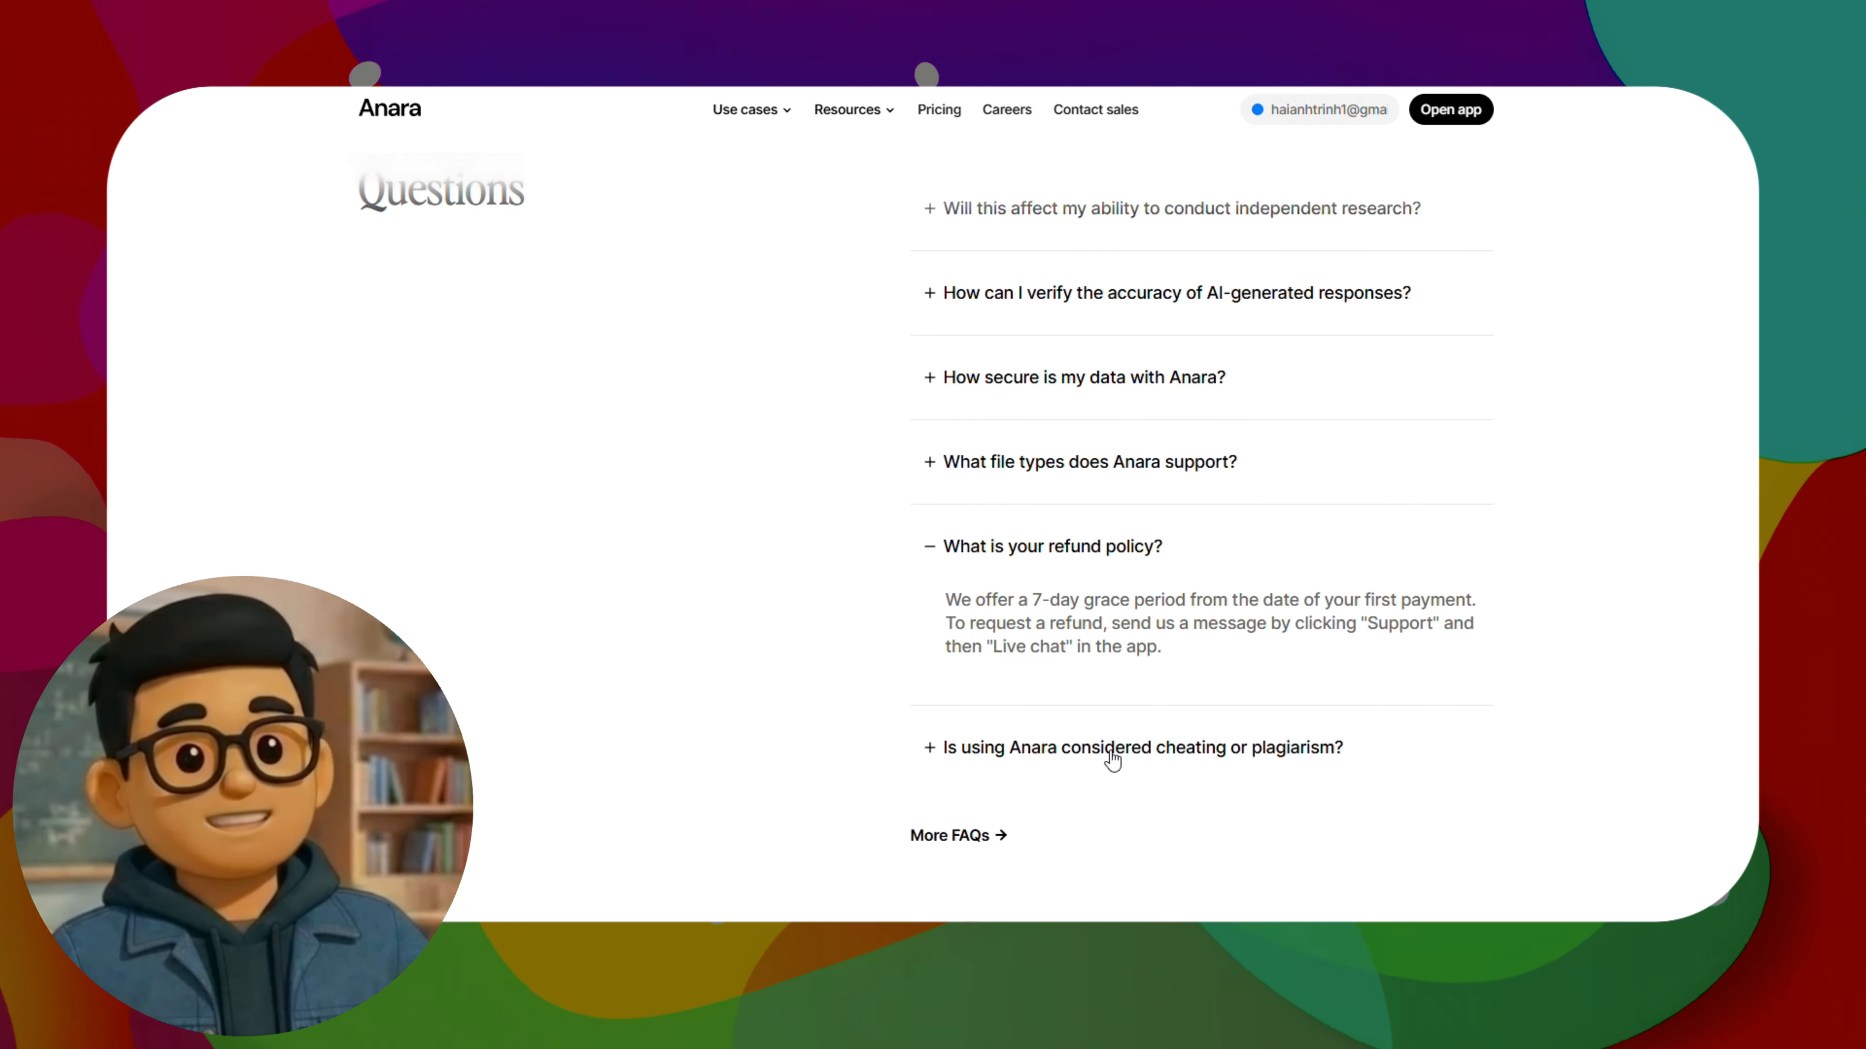
left_click(1116, 750)
scroll(1204, 720, "down", 1)
scroll(1288, 685, "down", 15)
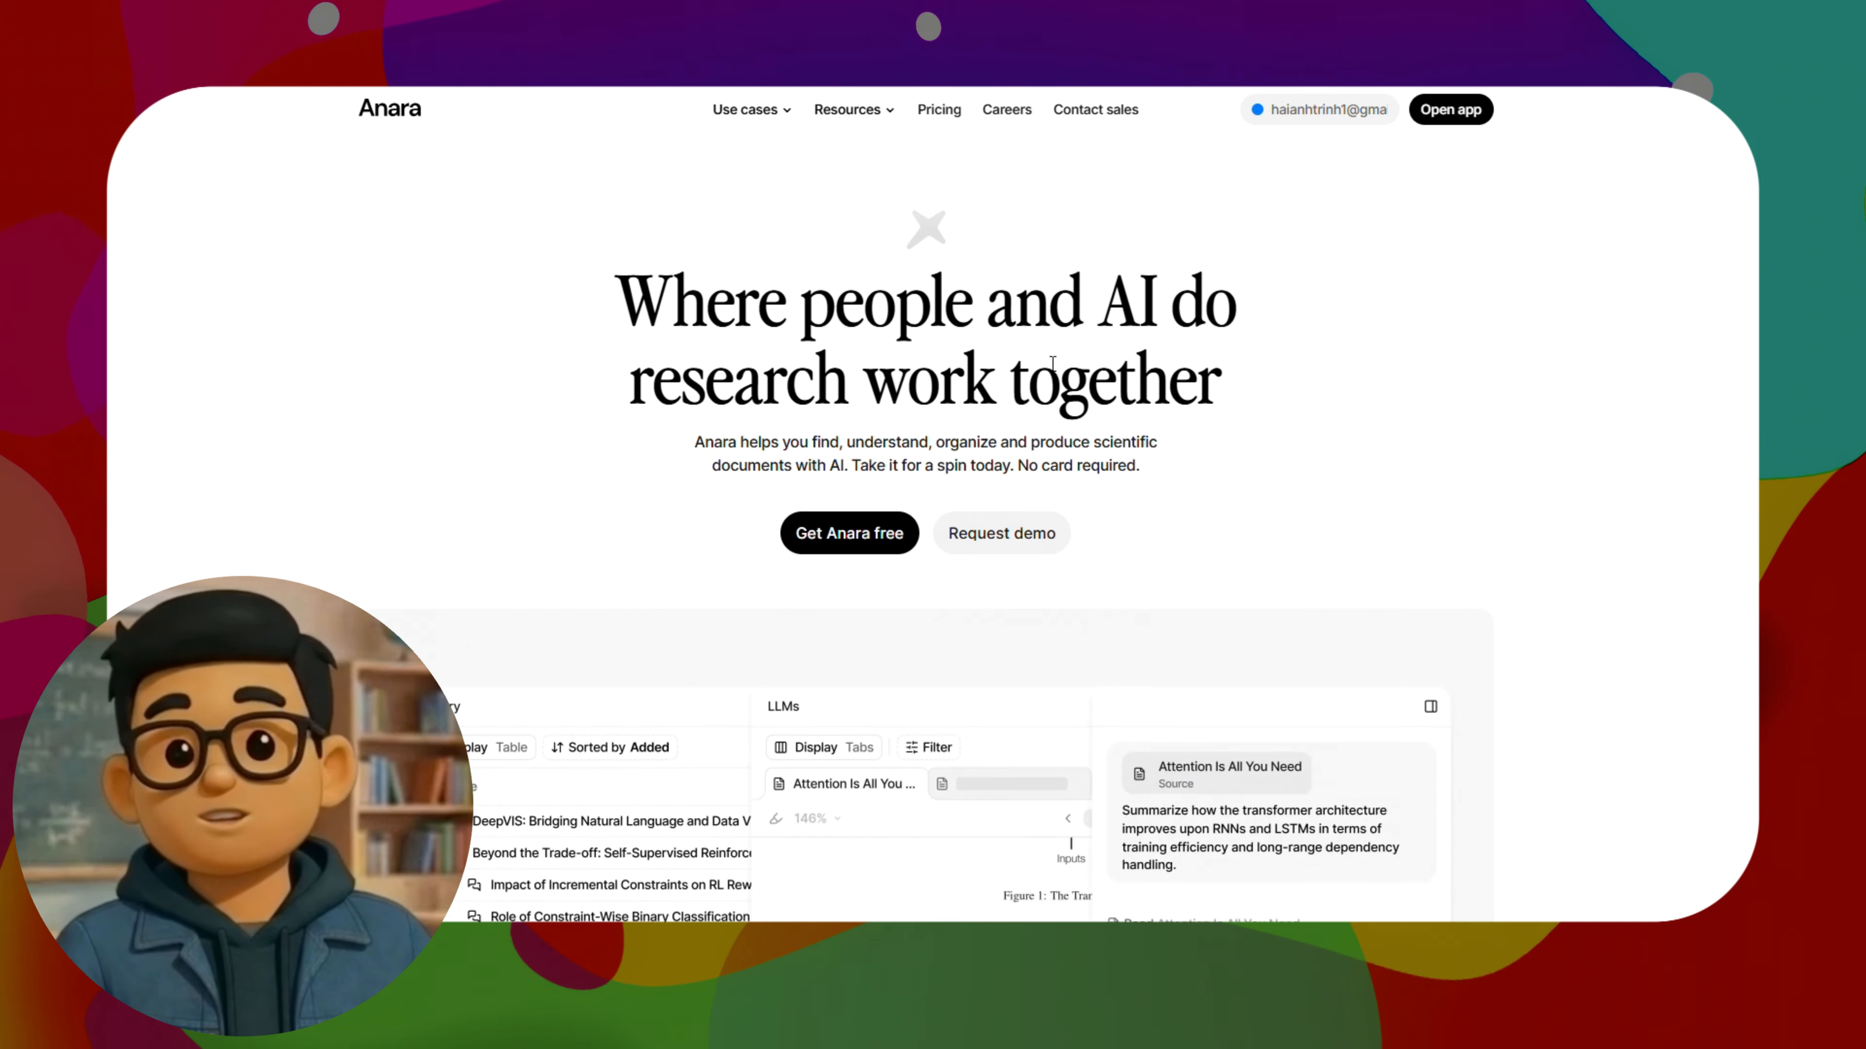
scroll(1046, 366, "down", 3)
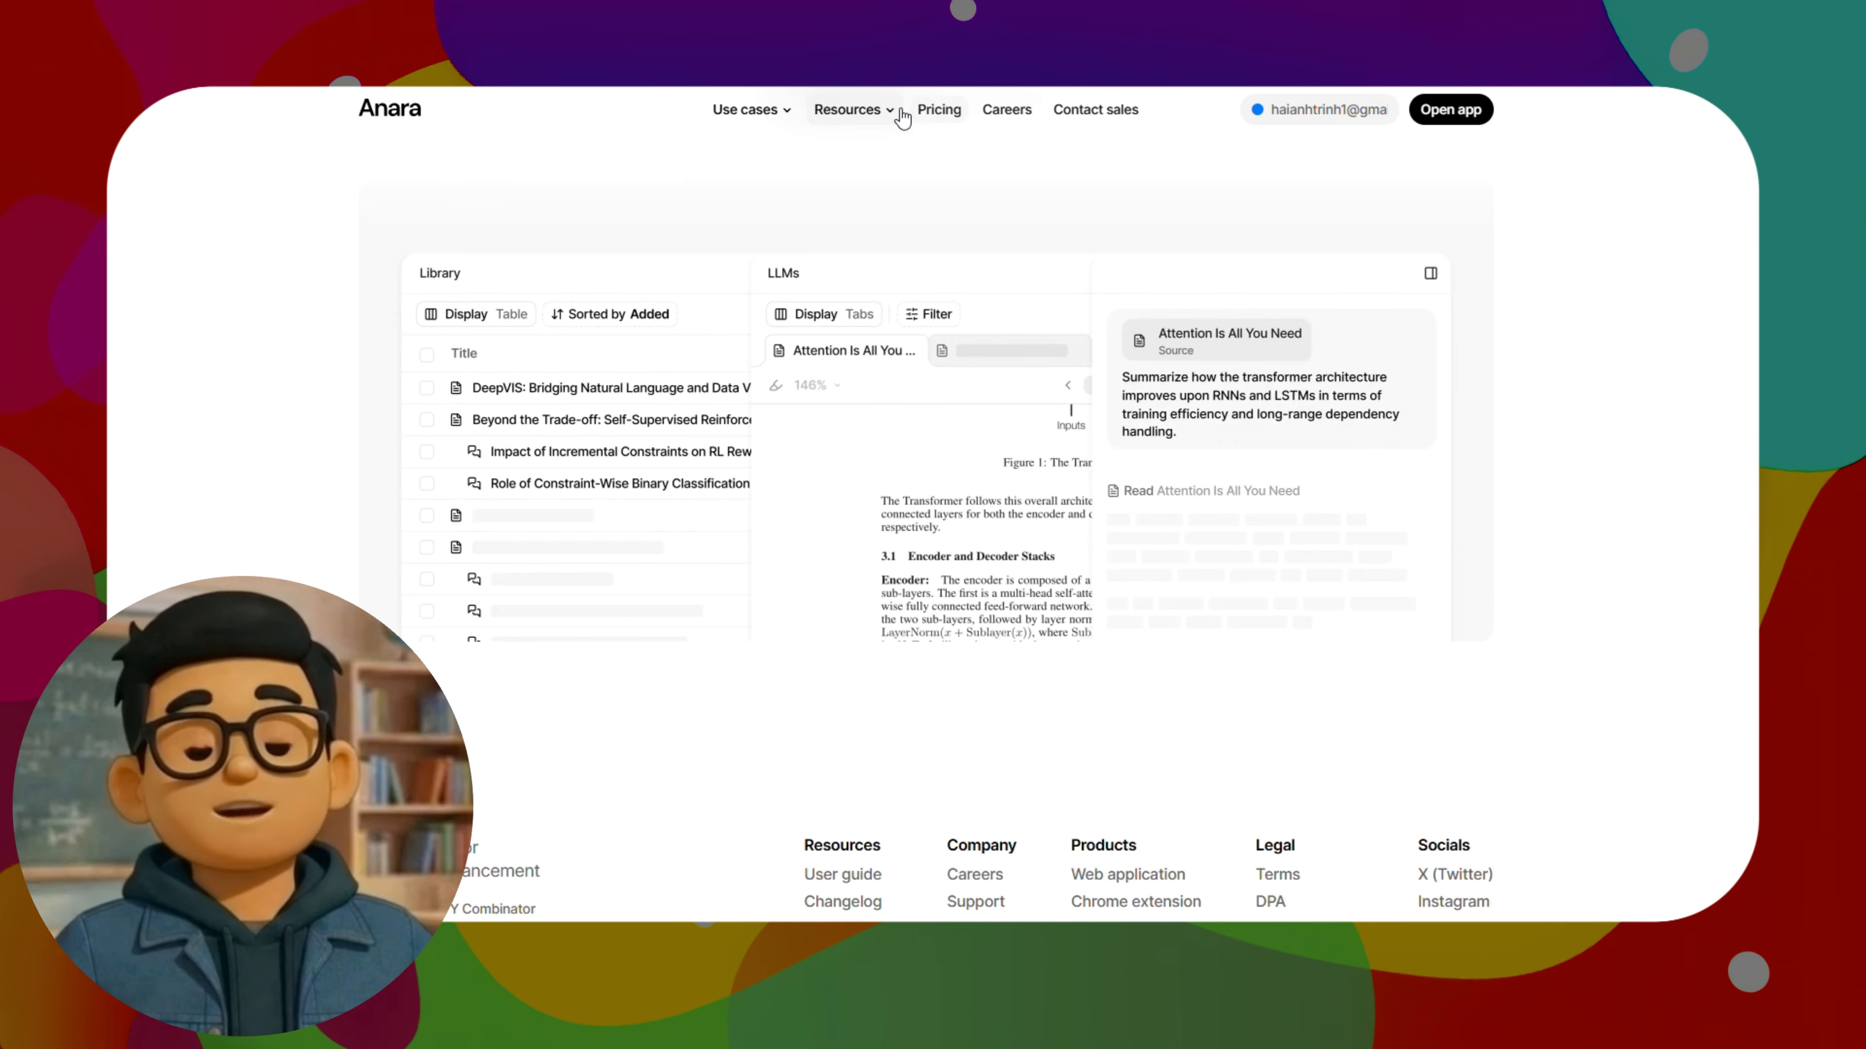
Open the use-case page for researchers and review its feature sections down to the FAQ
left_click(775, 145)
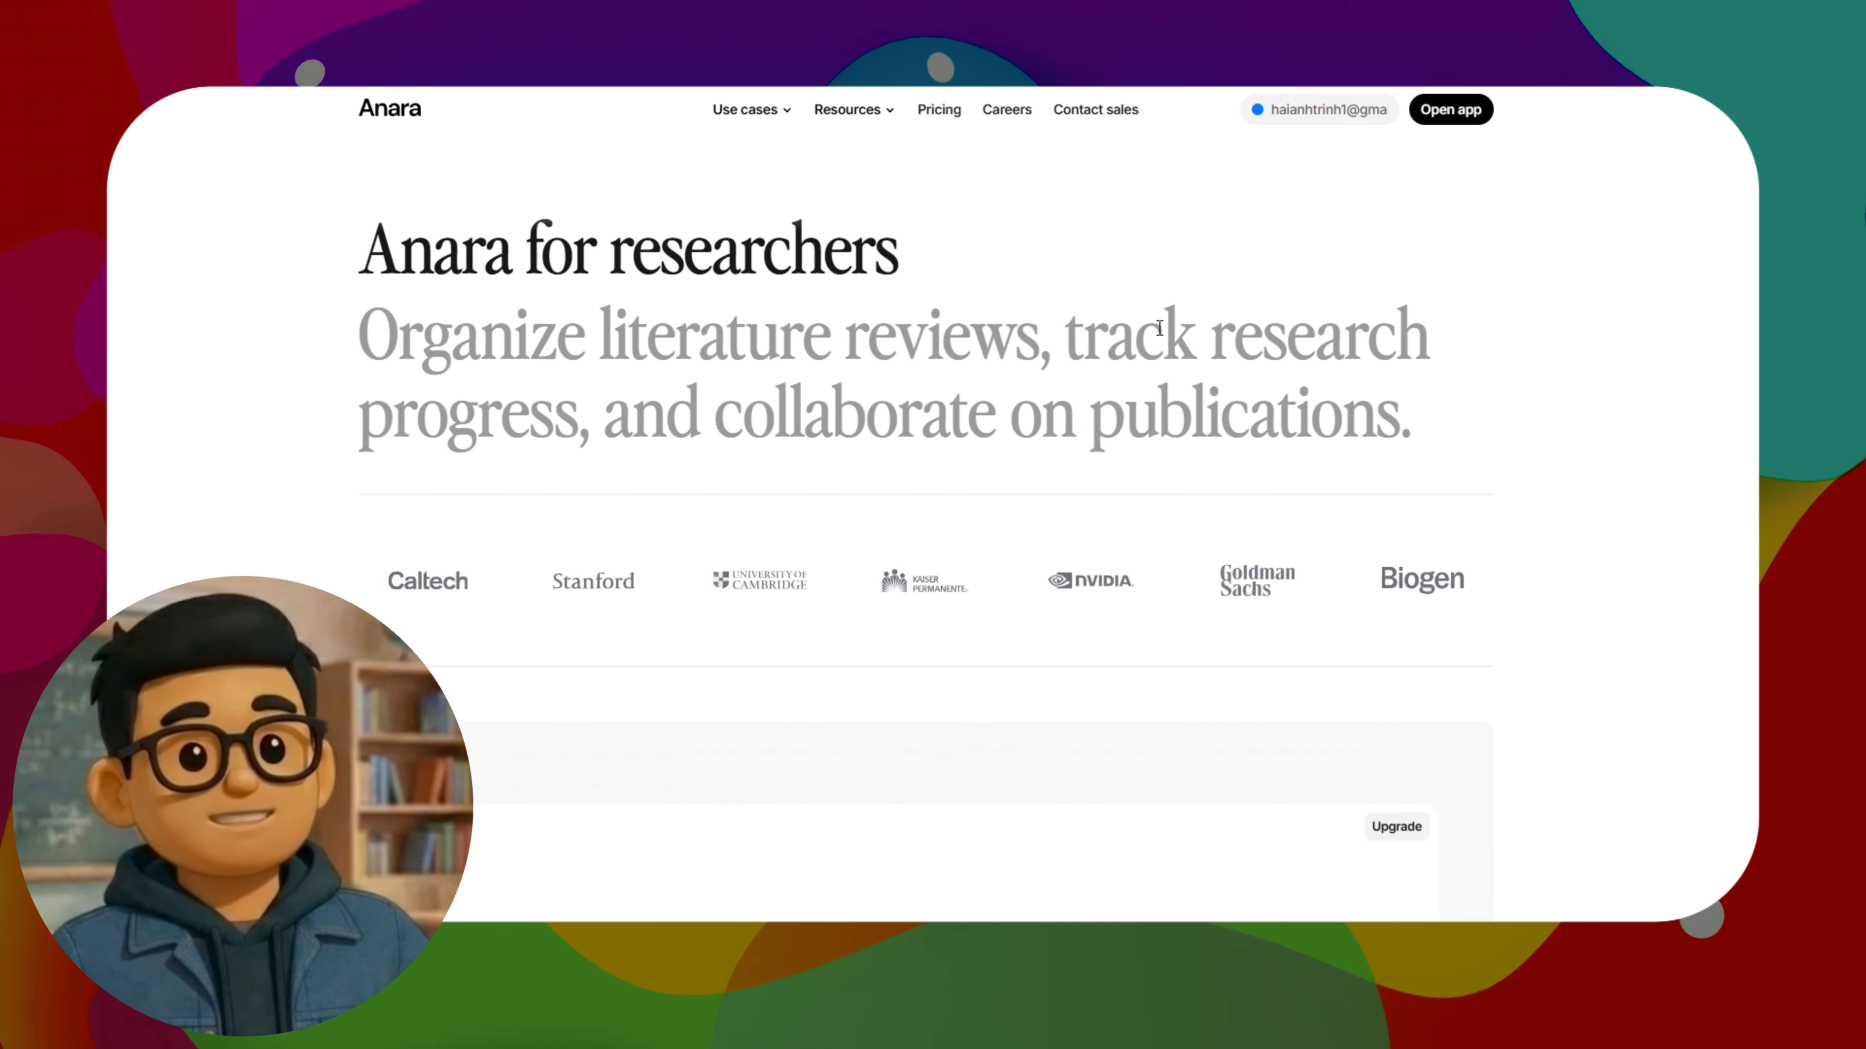
scroll(1150, 324, "down", 3)
scroll(1150, 323, "down", 10)
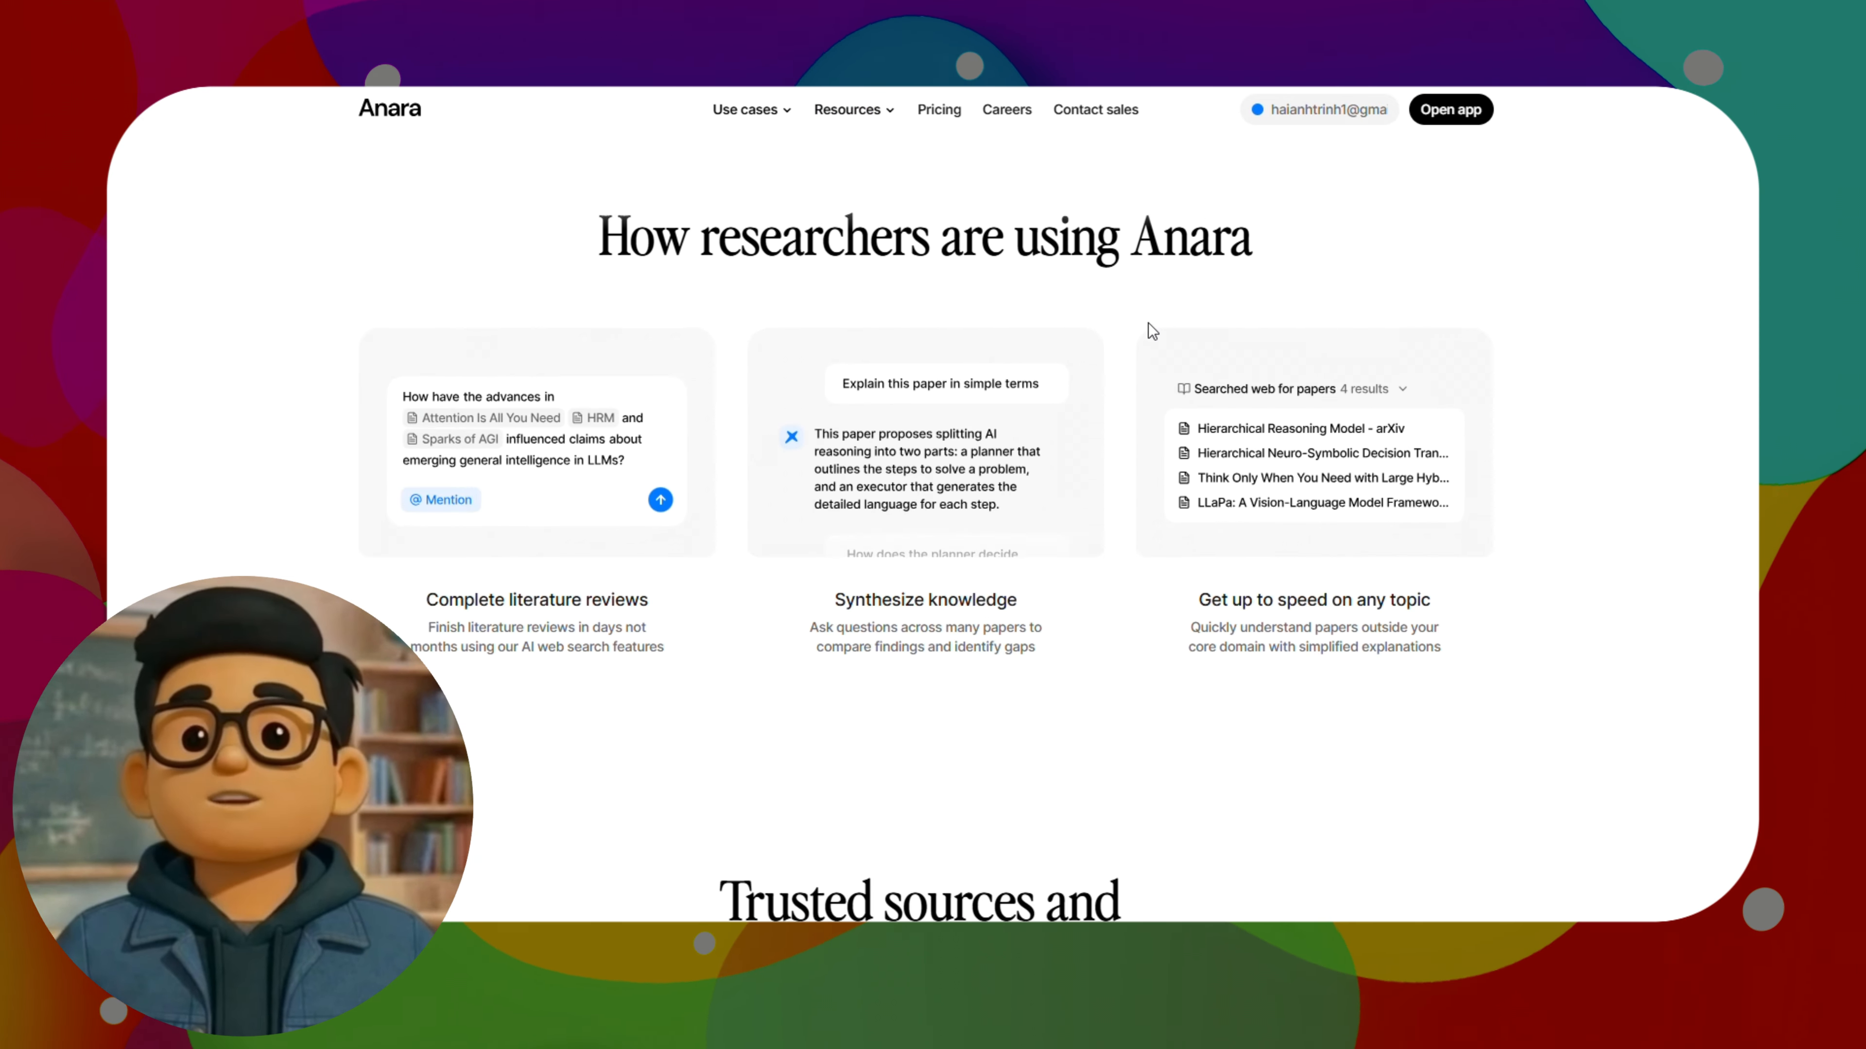
scroll(1149, 324, "down", 15)
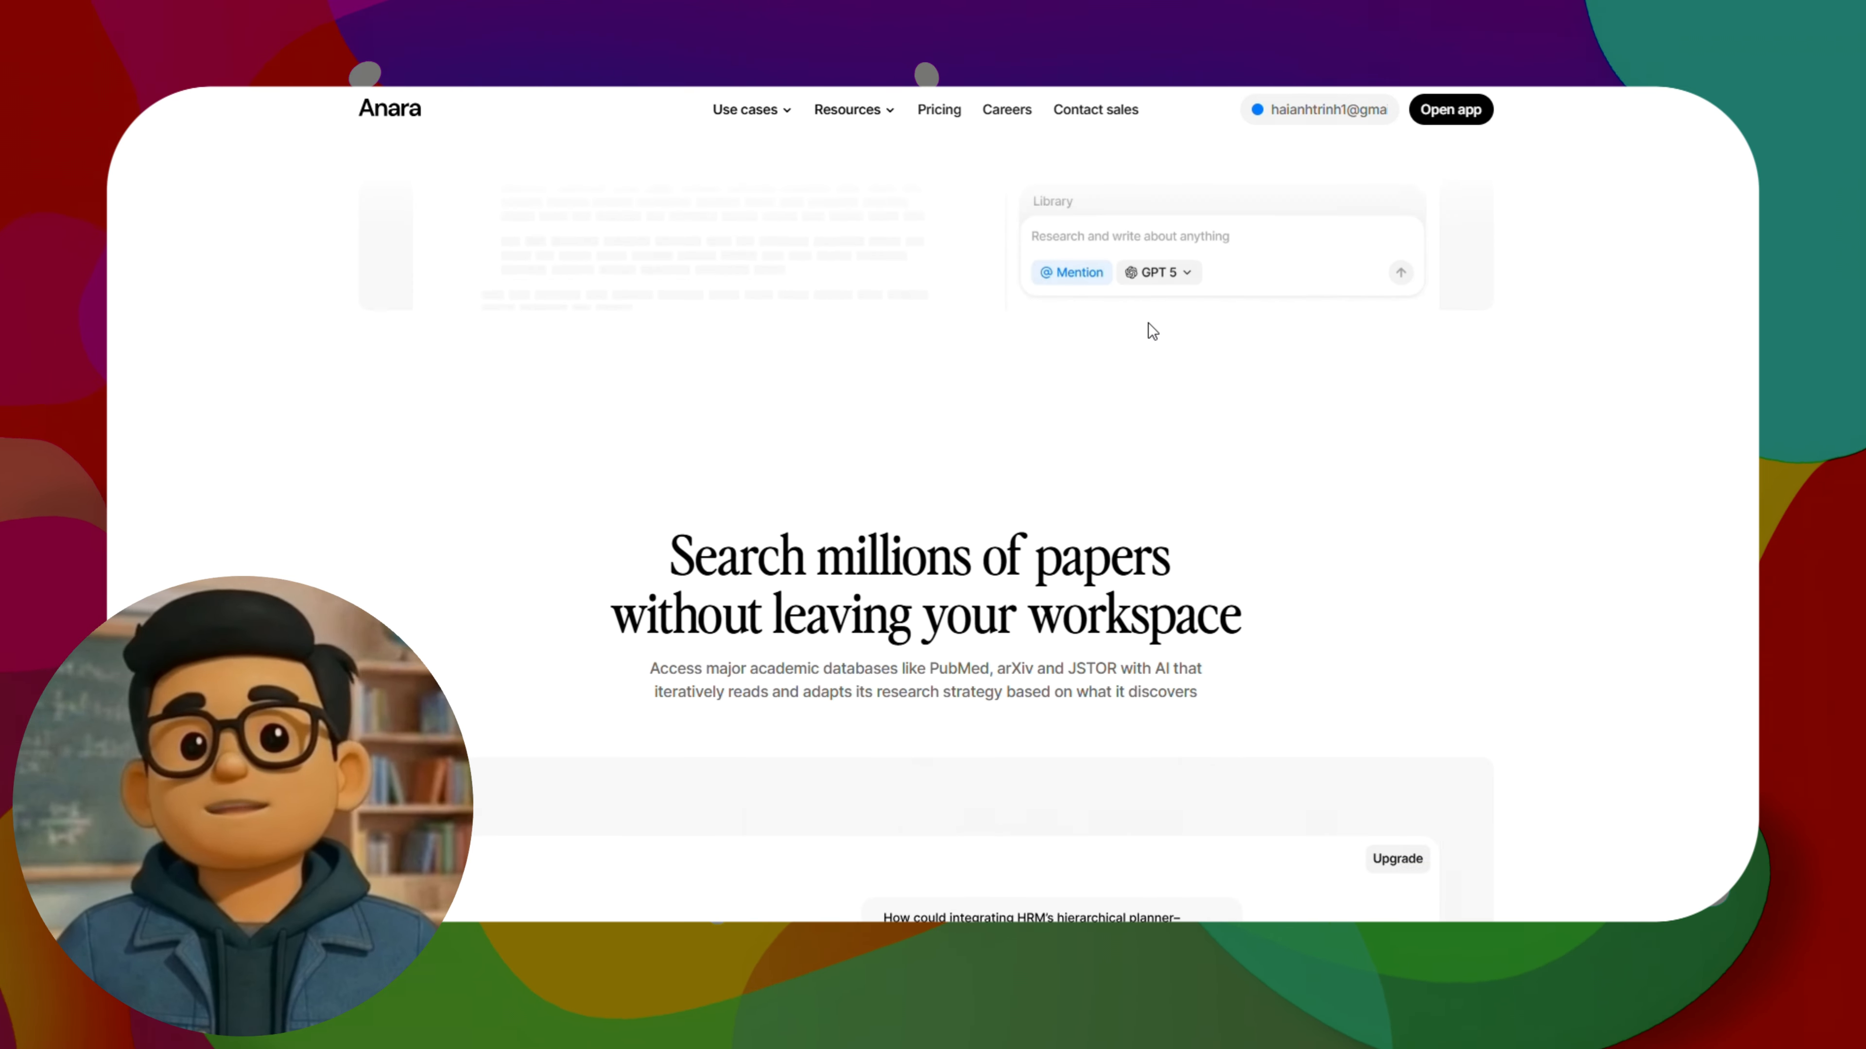
scroll(1148, 324, "down", 6)
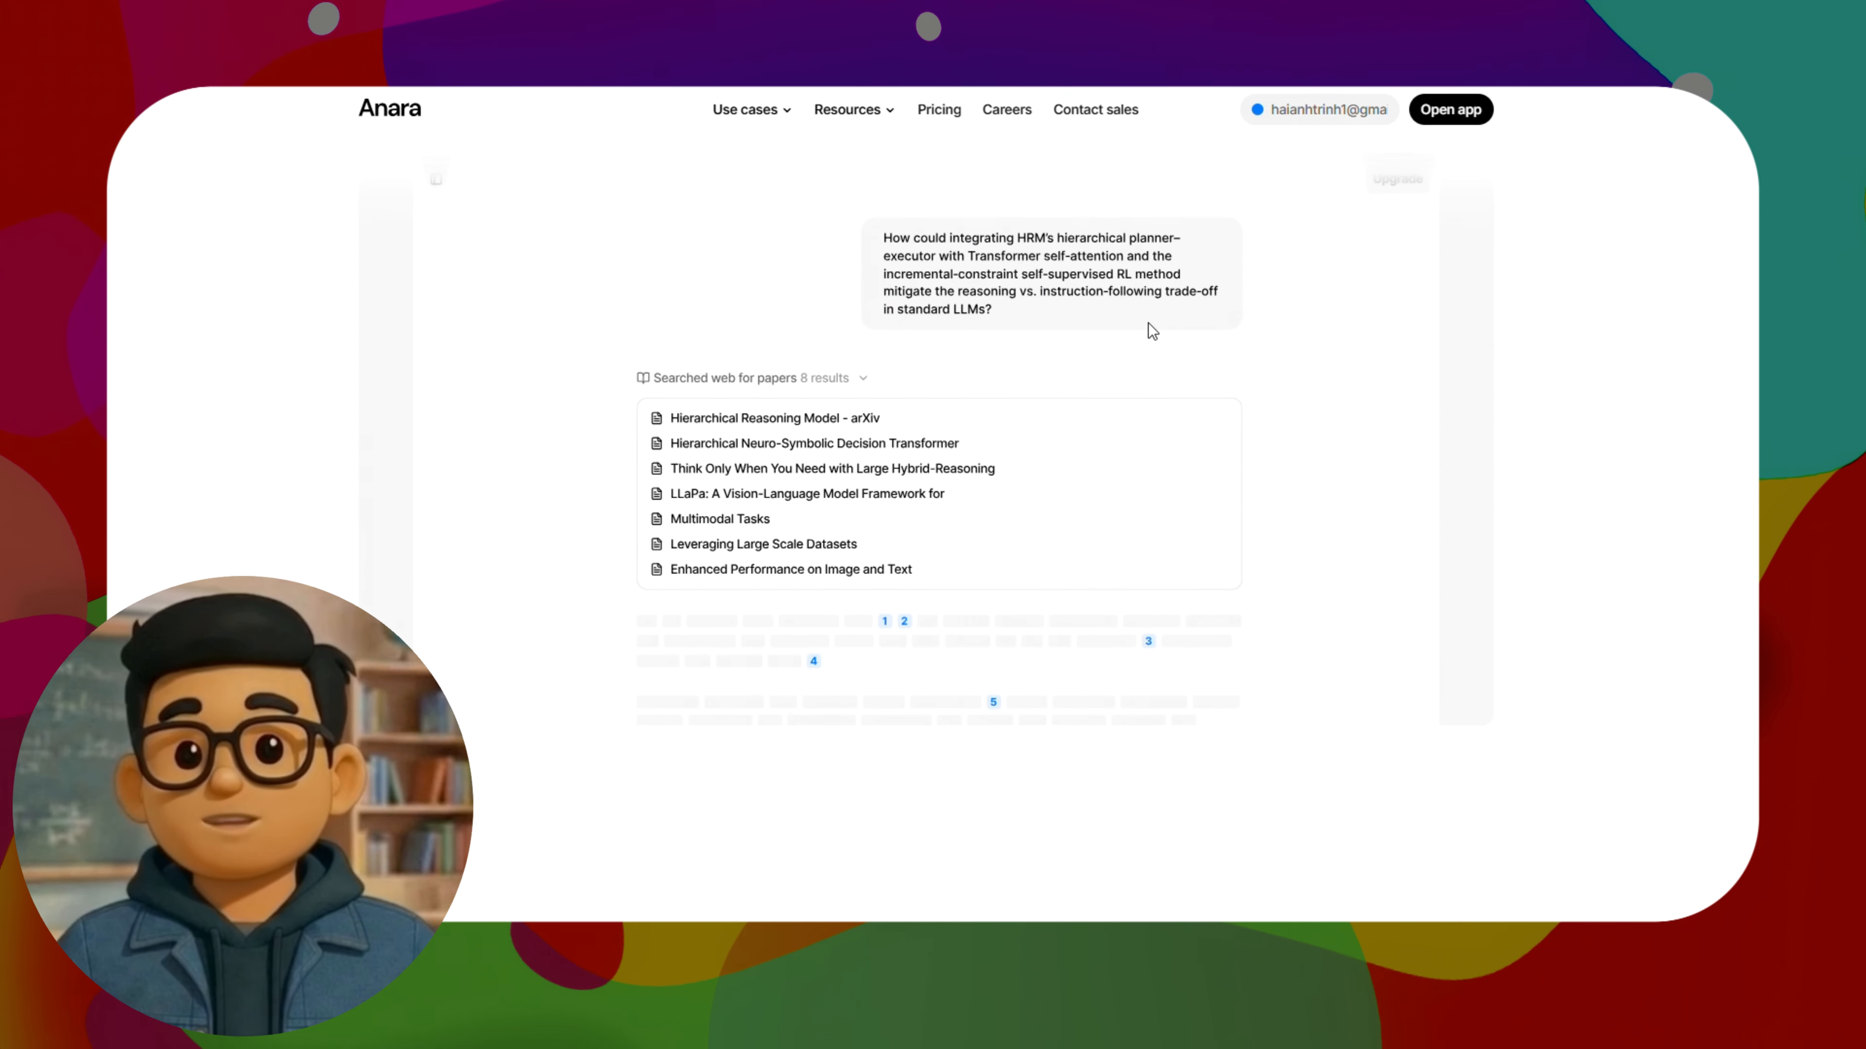
scroll(1150, 332, "down", 14)
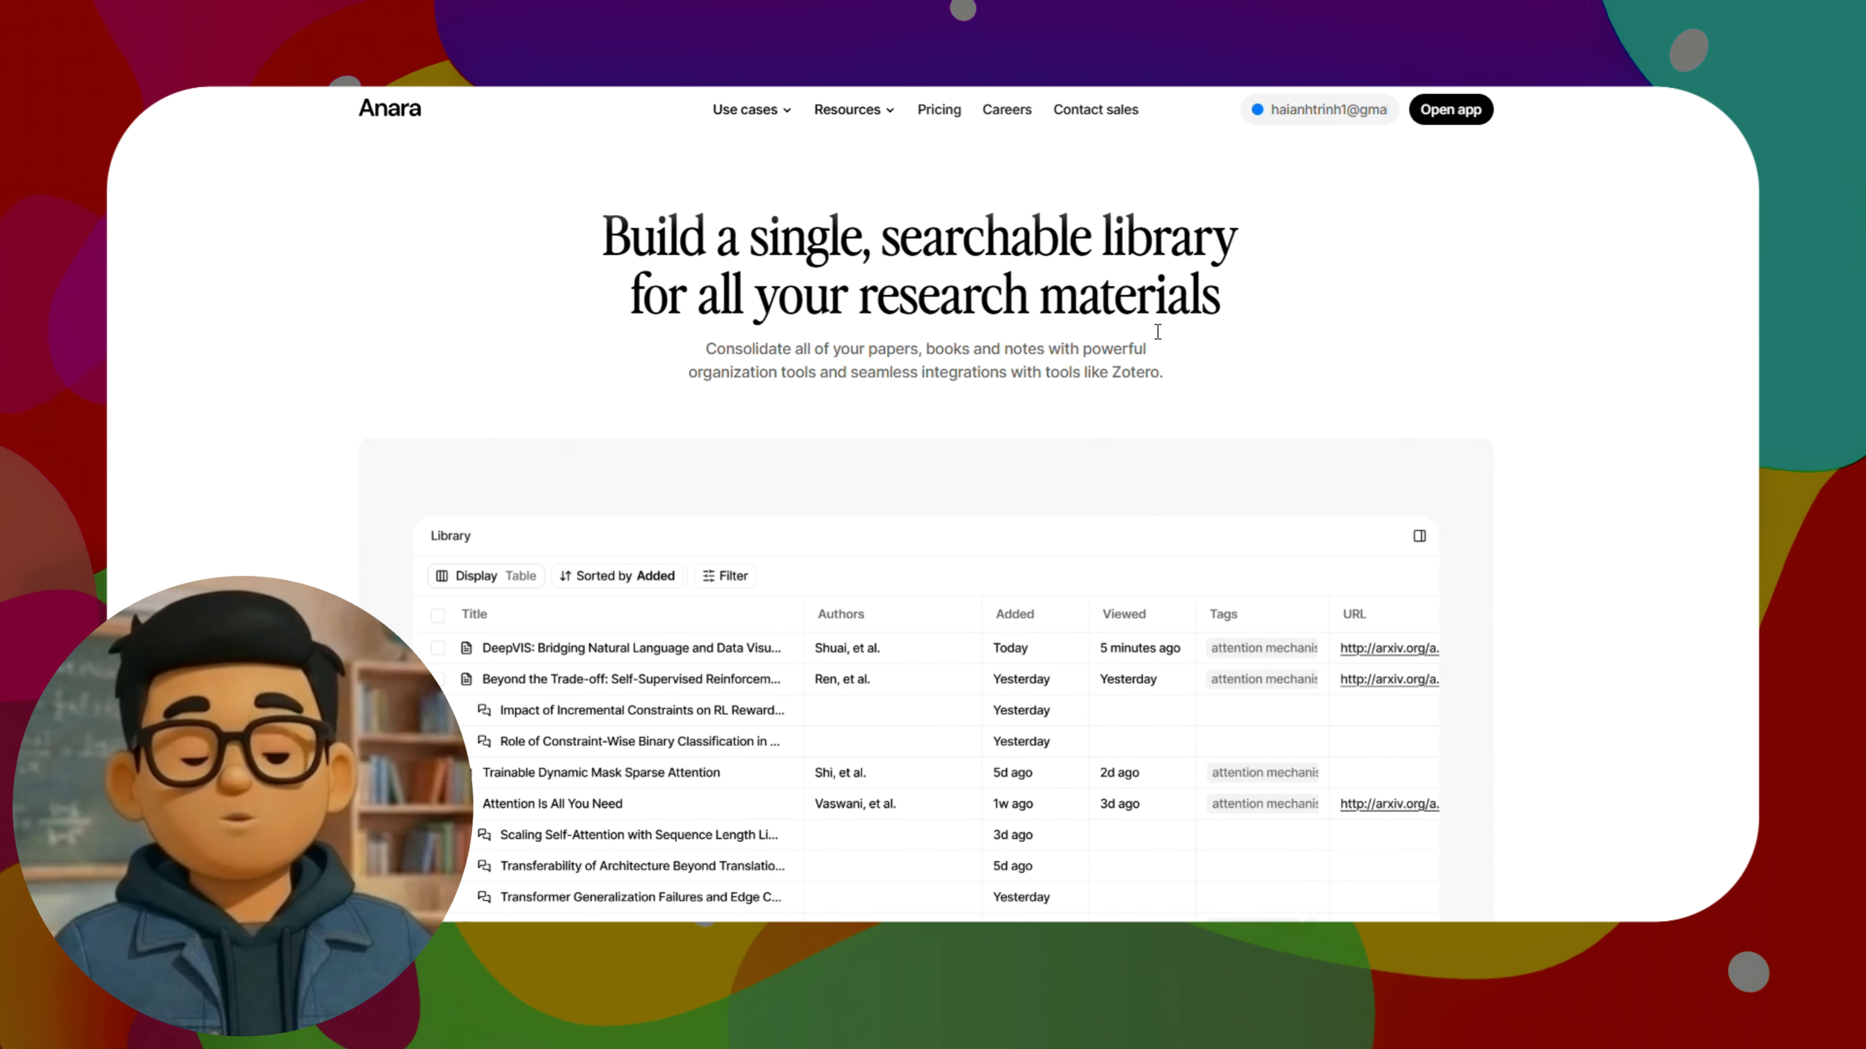
scroll(1153, 327, "down", 15)
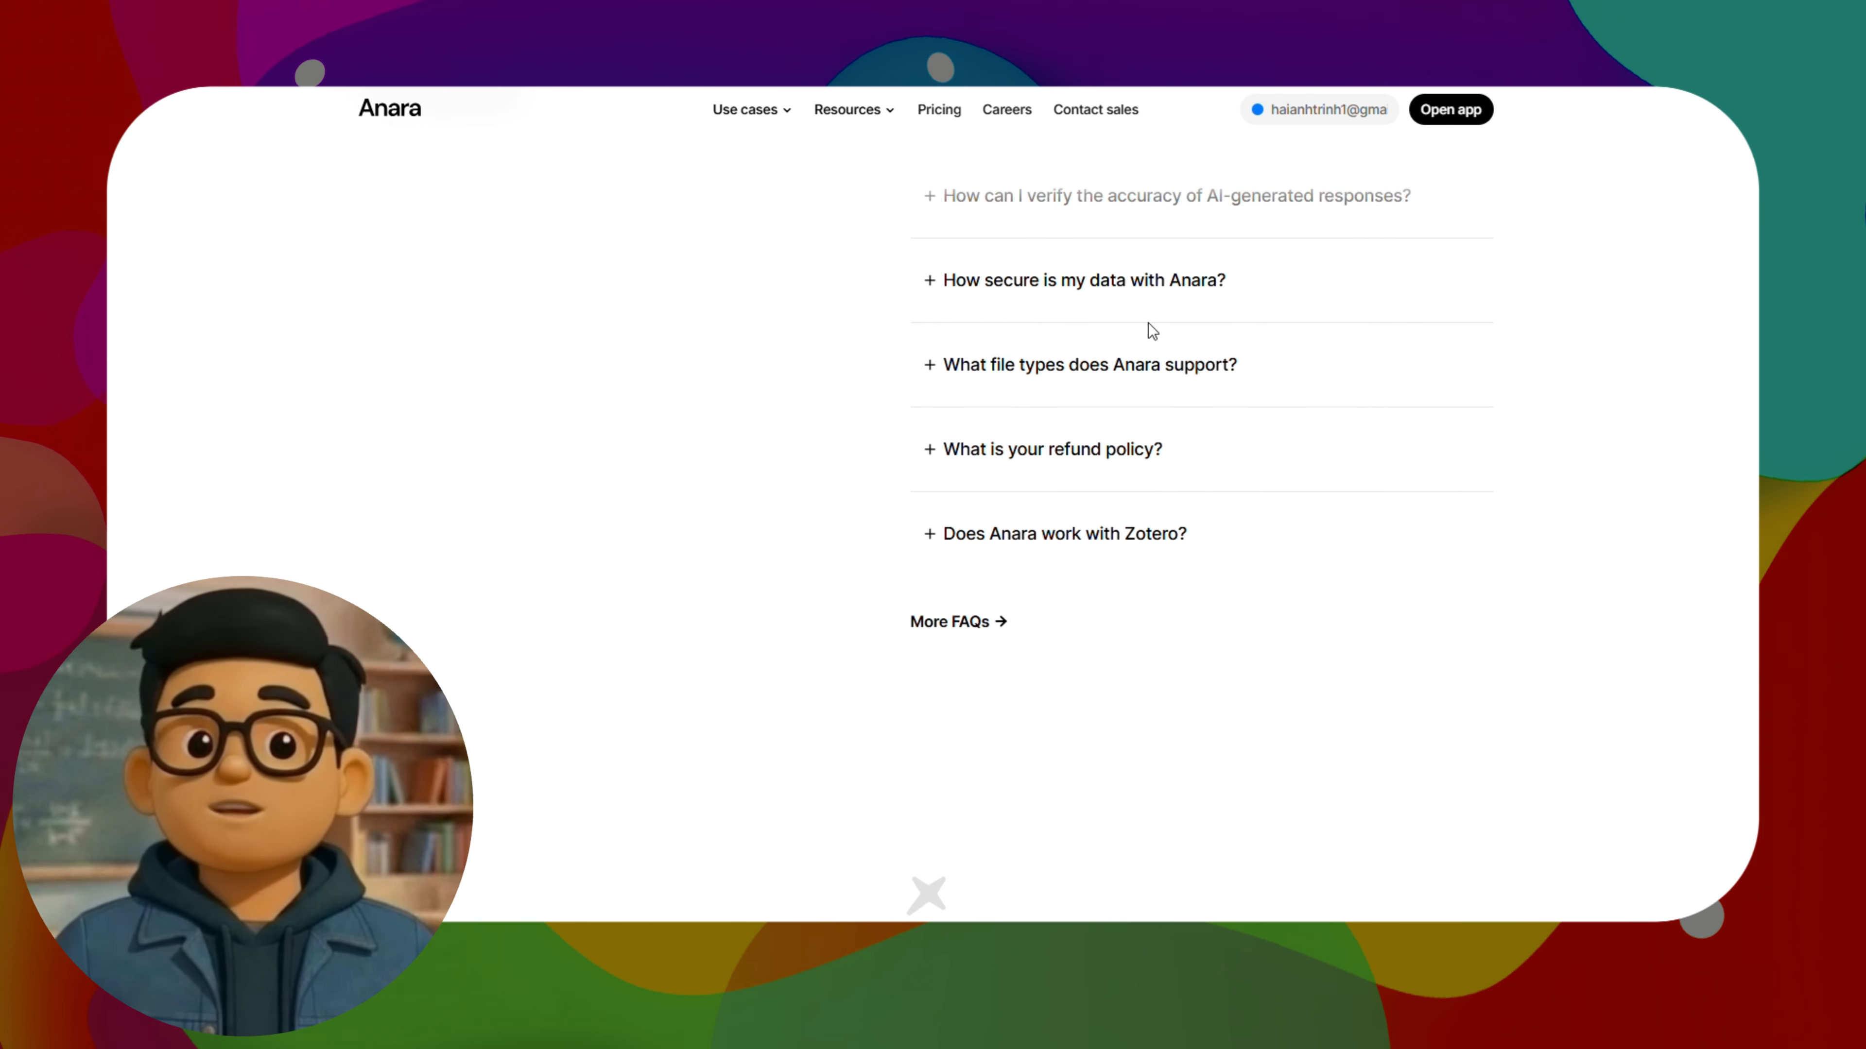
scroll(1149, 331, "down", 5)
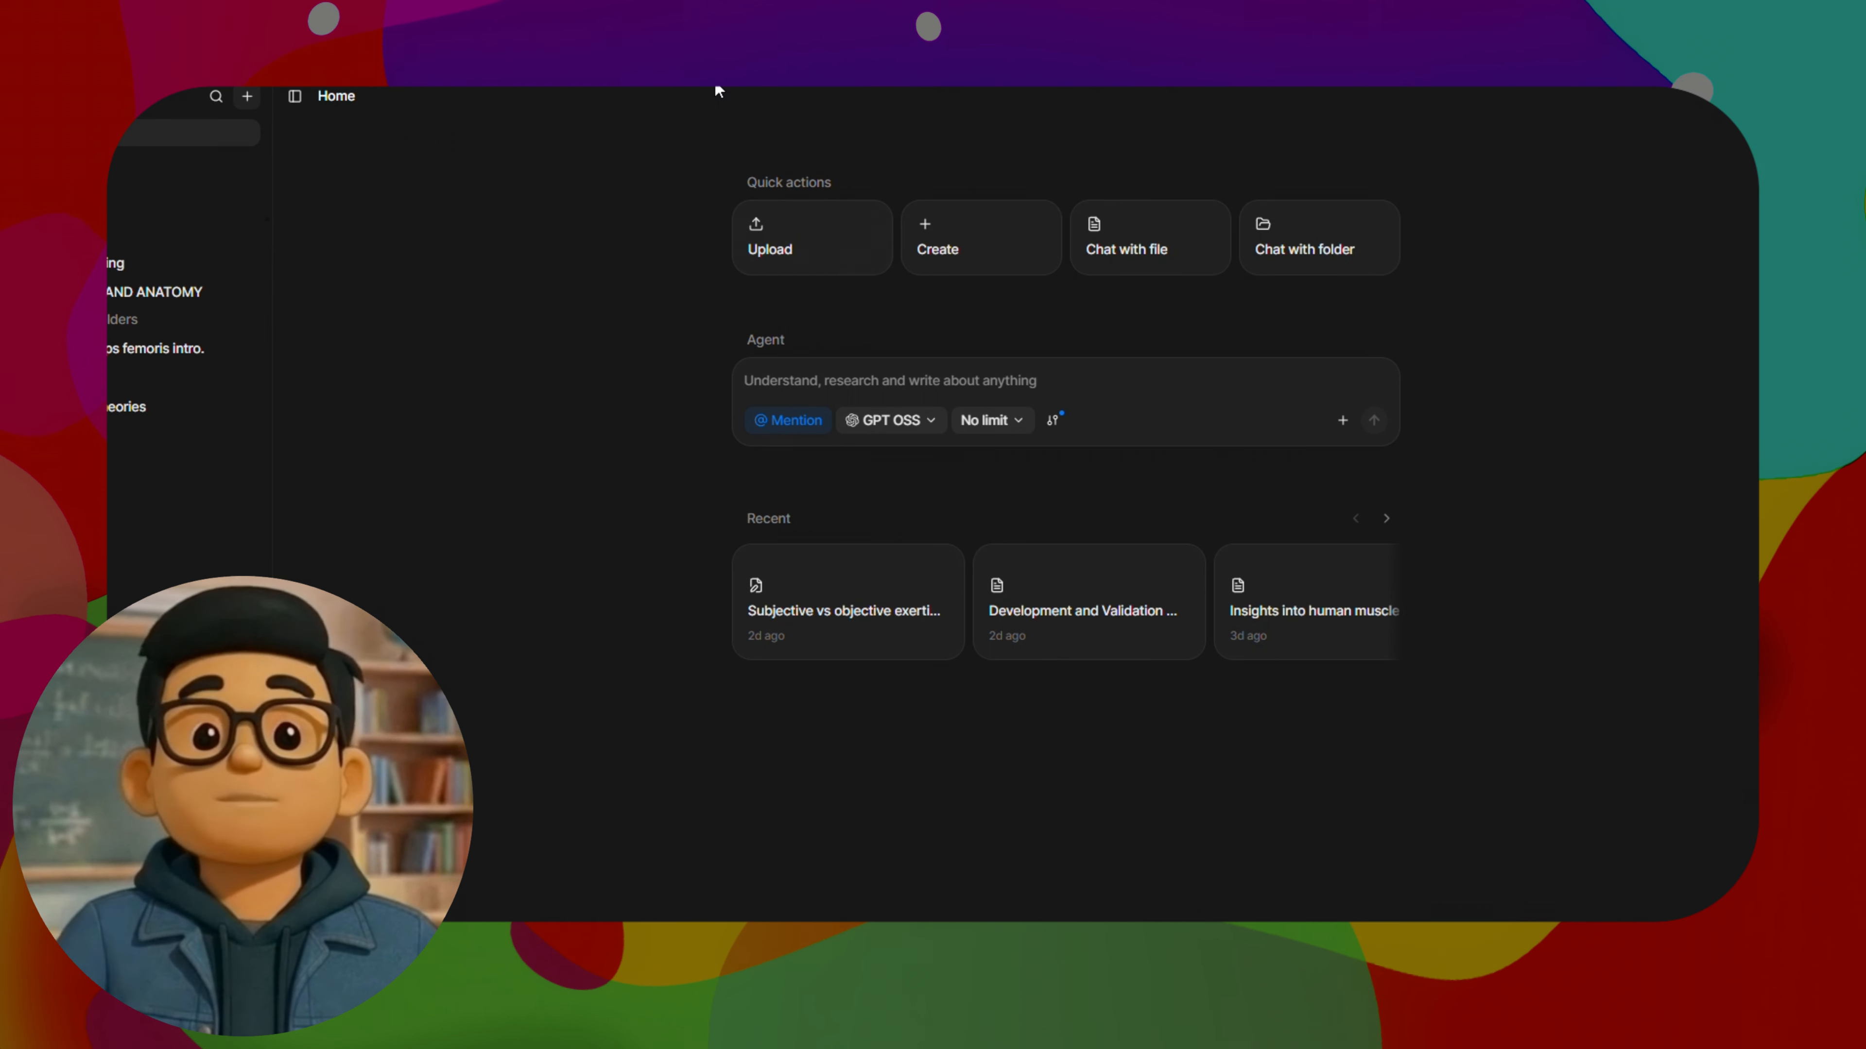
Examine the options offered by the Upload, Create and Chat with file quick actions, including import by ID or URL
left_click(810, 237)
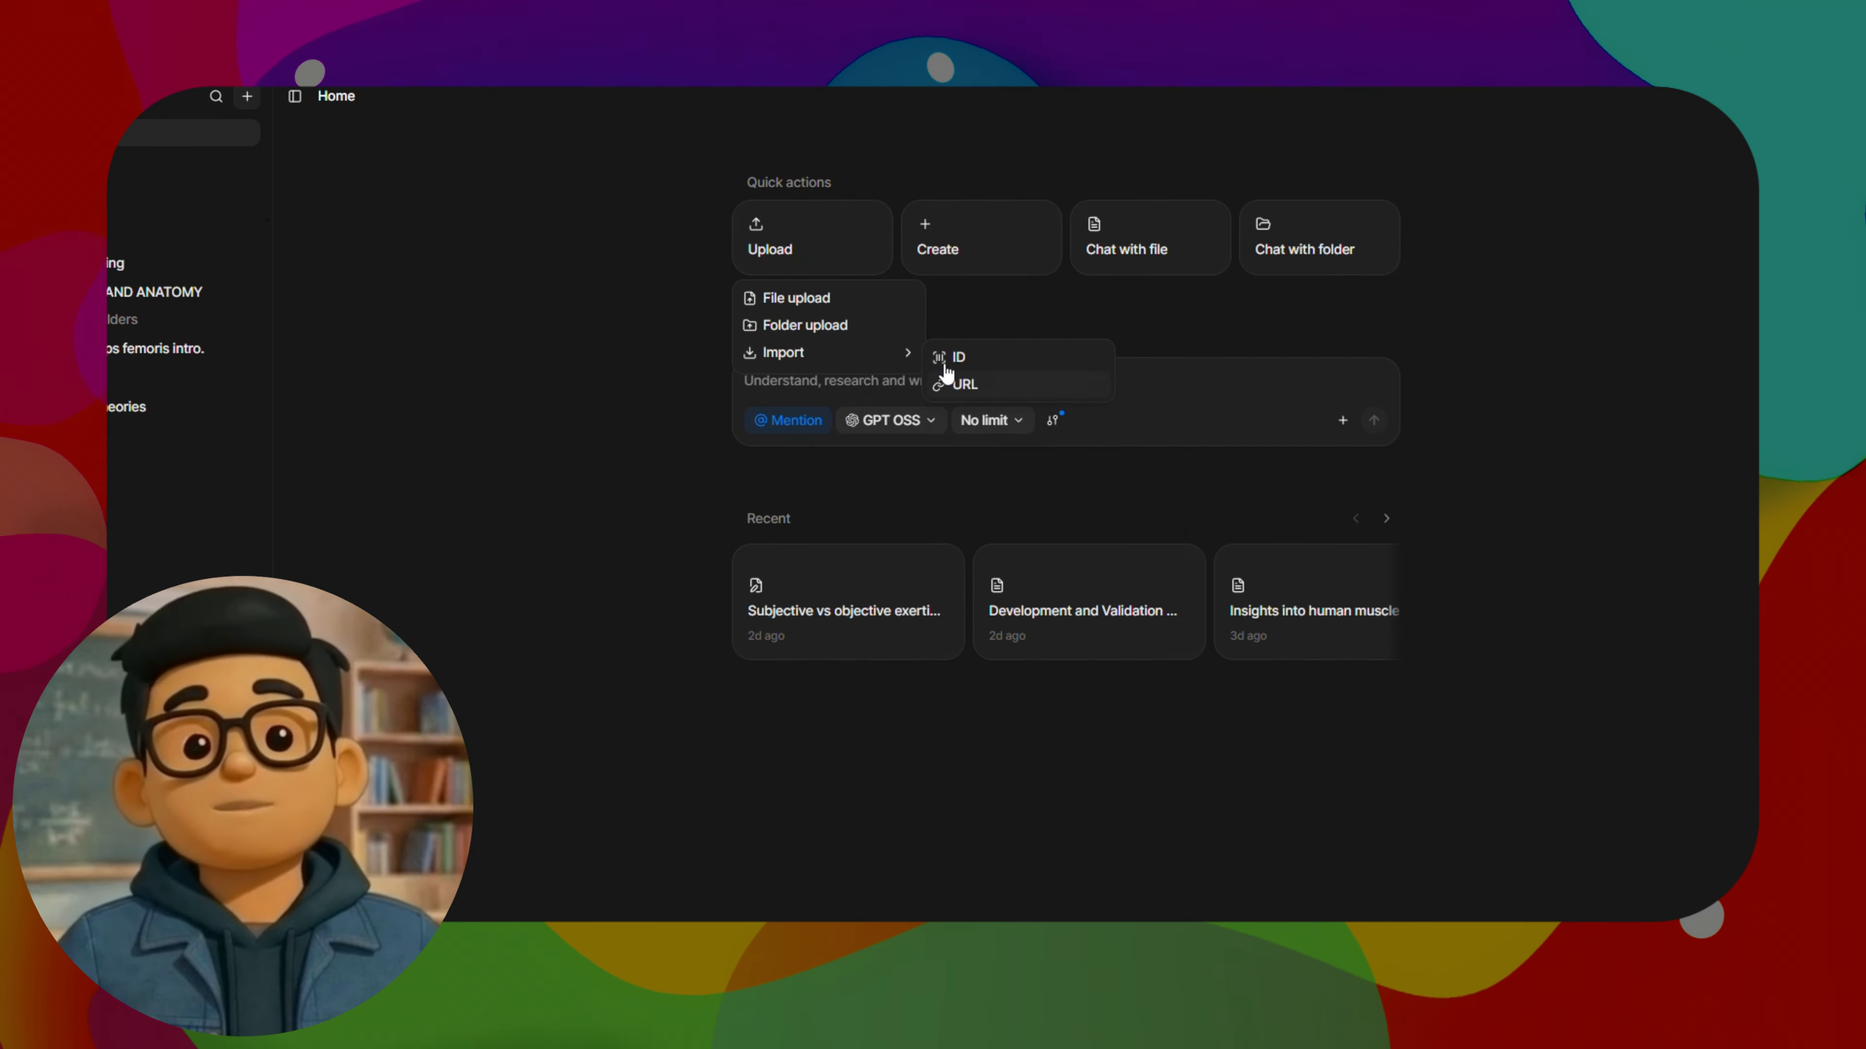
left_click(1032, 268)
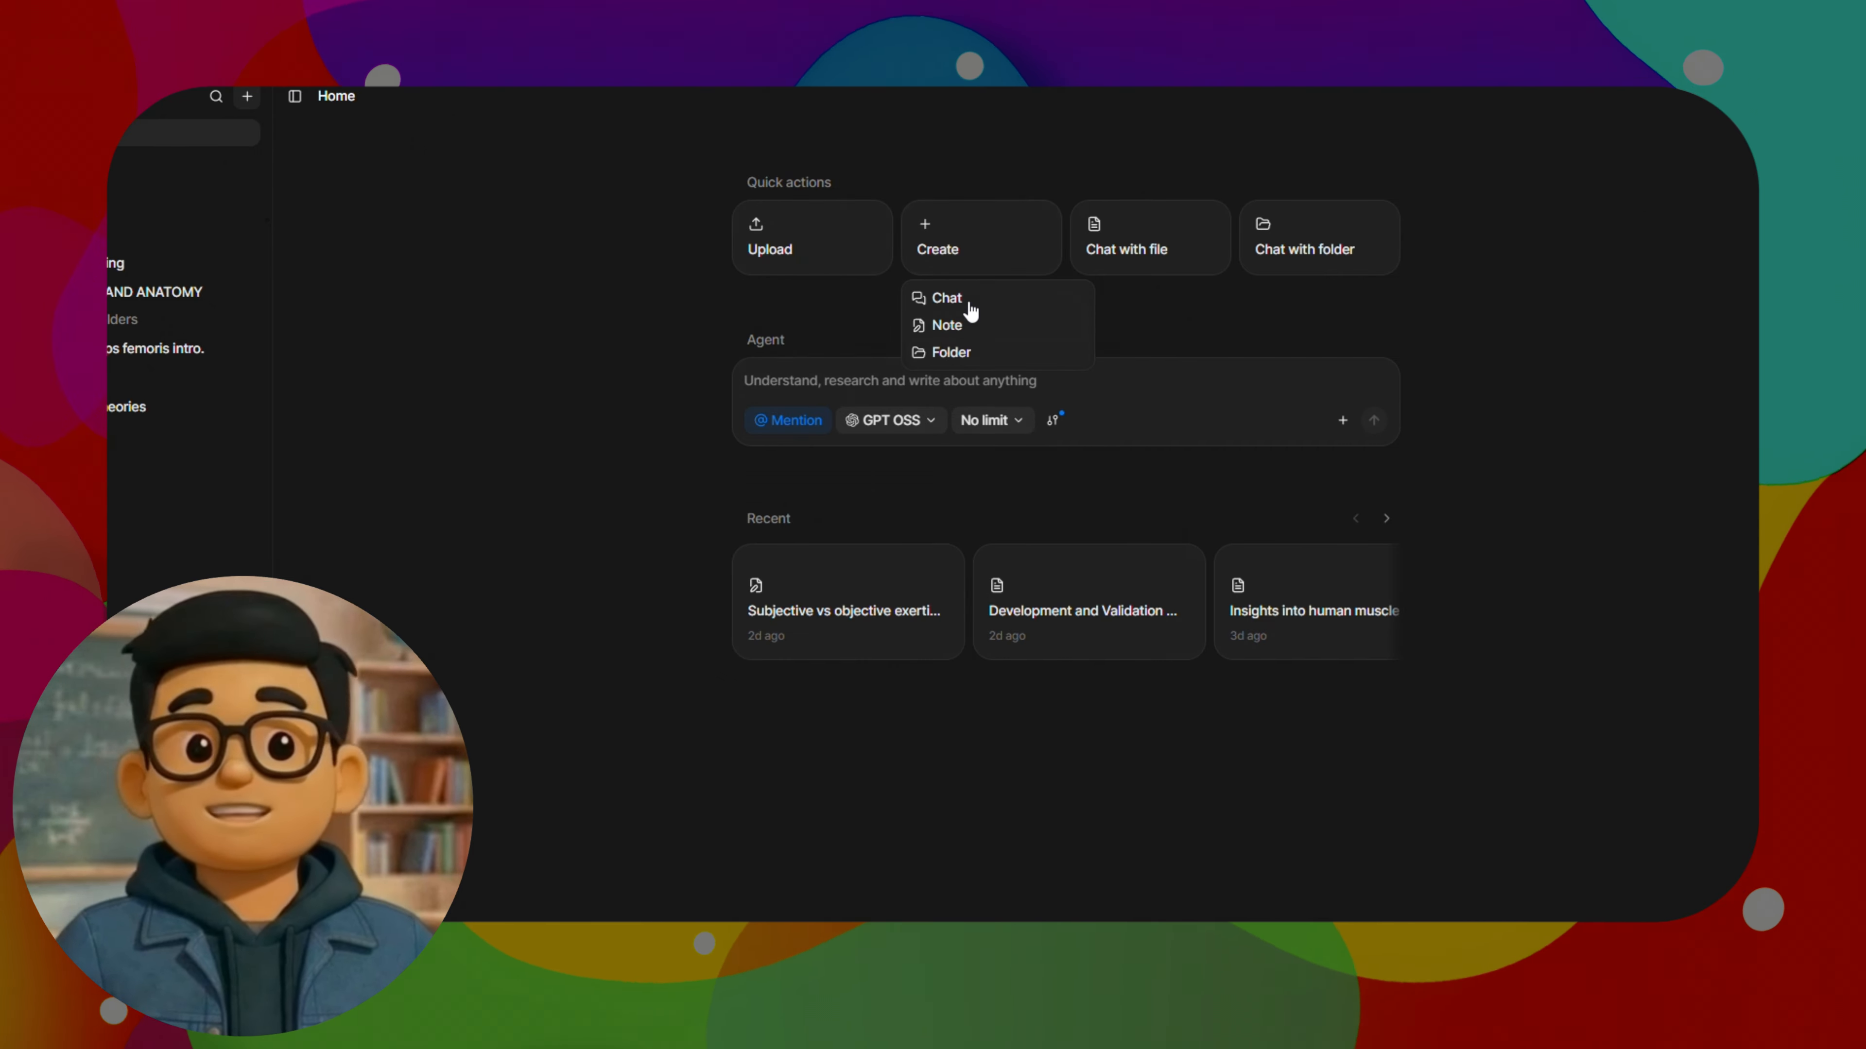
left_click(1159, 251)
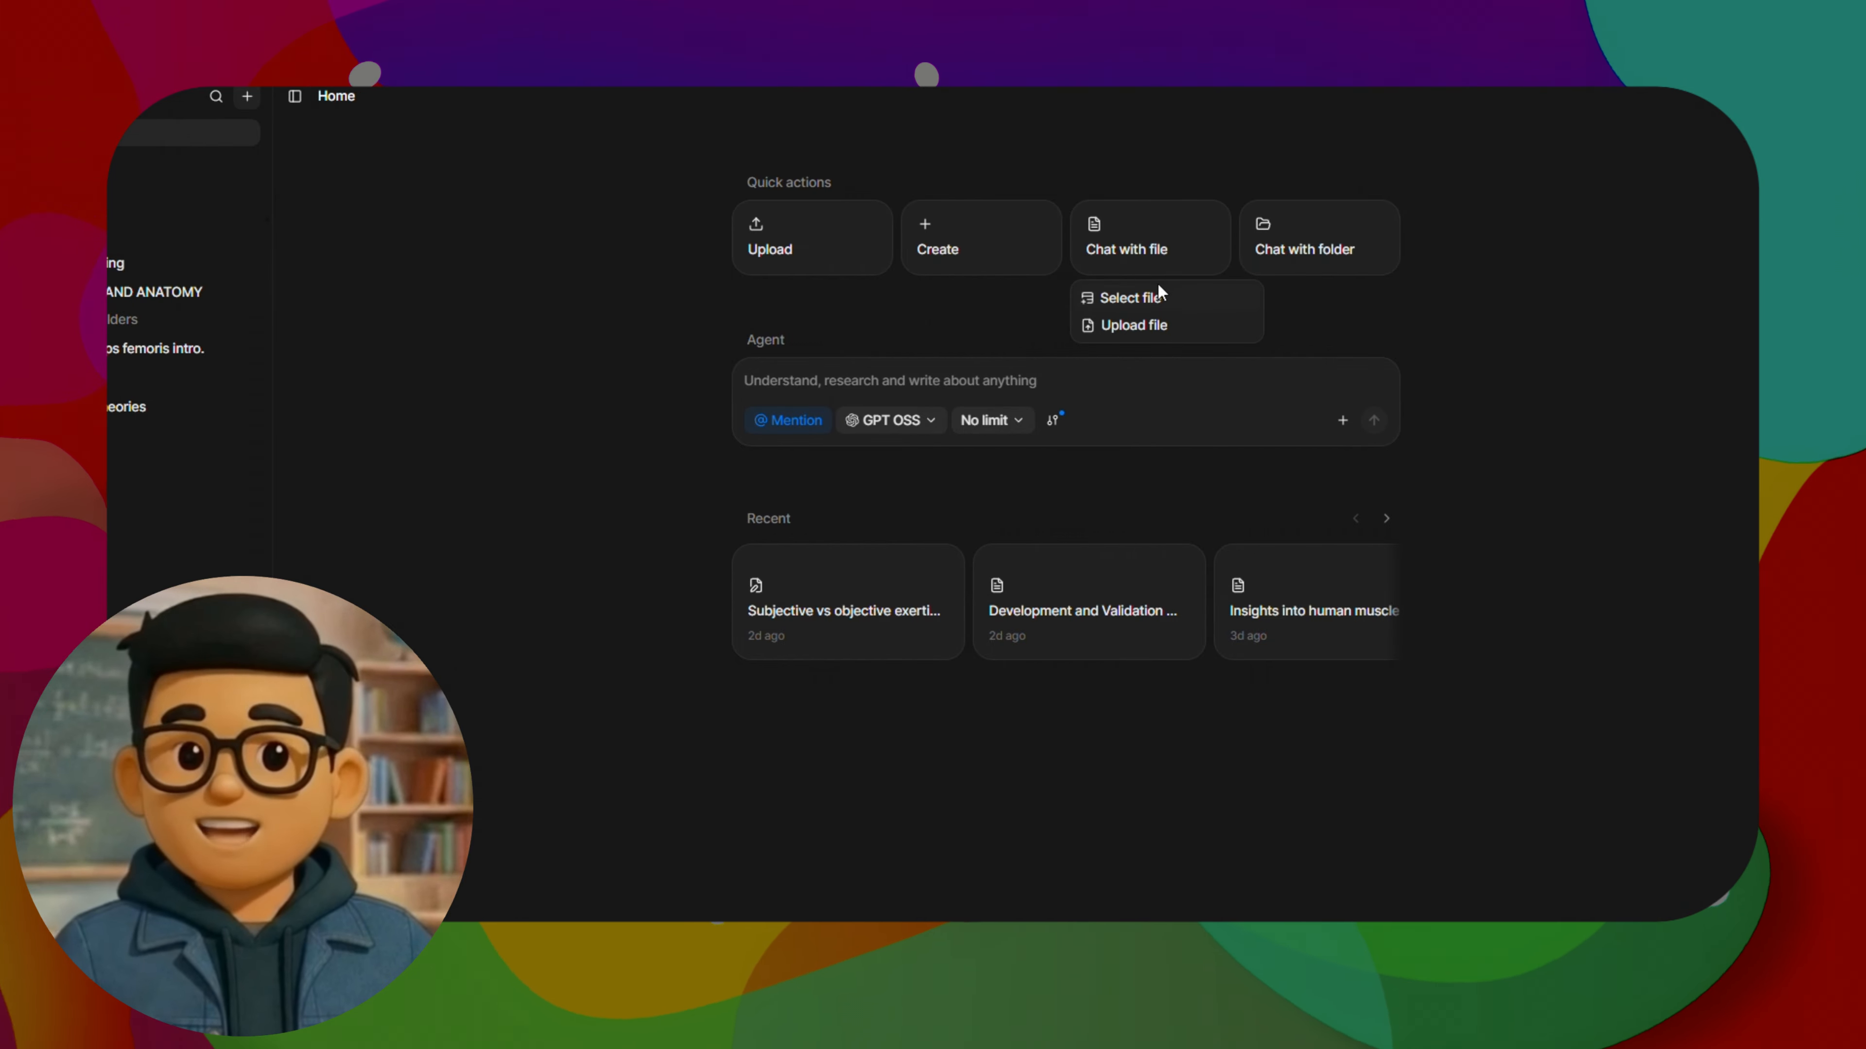
Examine the Chat with folder options, including the existing folders available for selection and the folder upload
left_click(1319, 250)
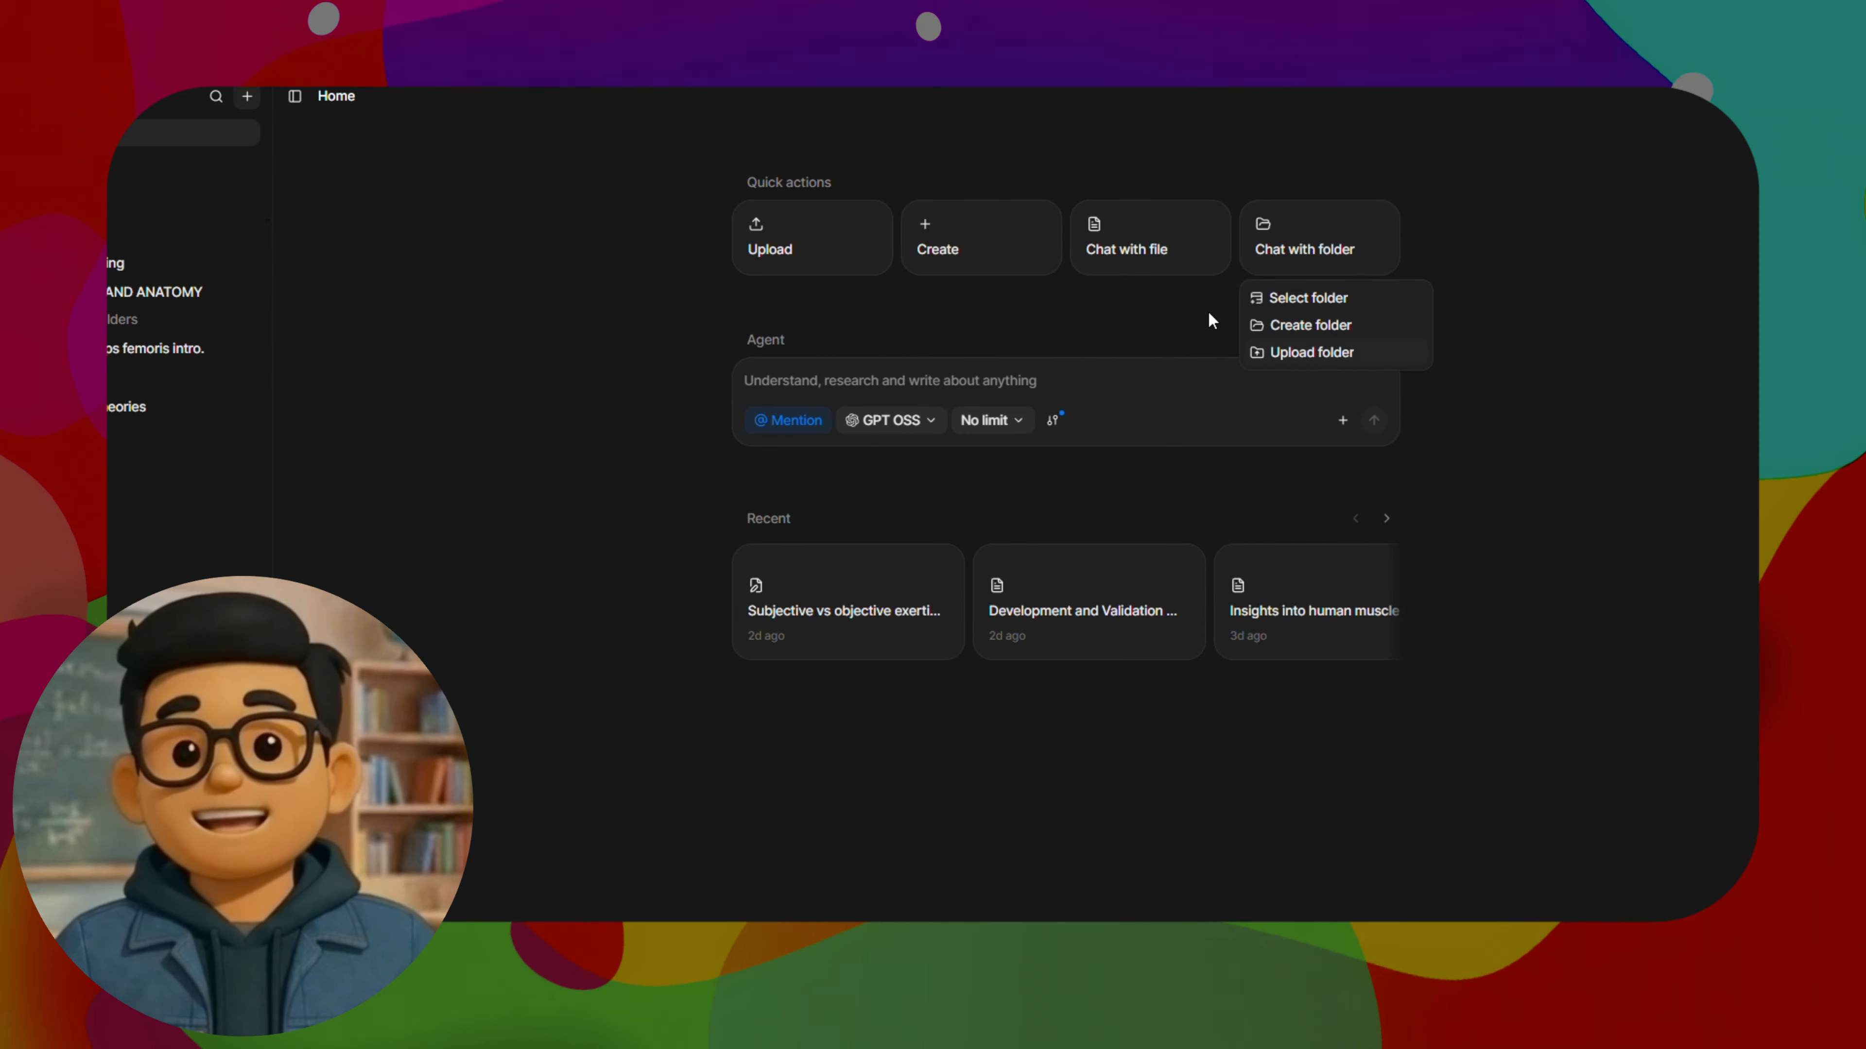
left_click(1315, 302)
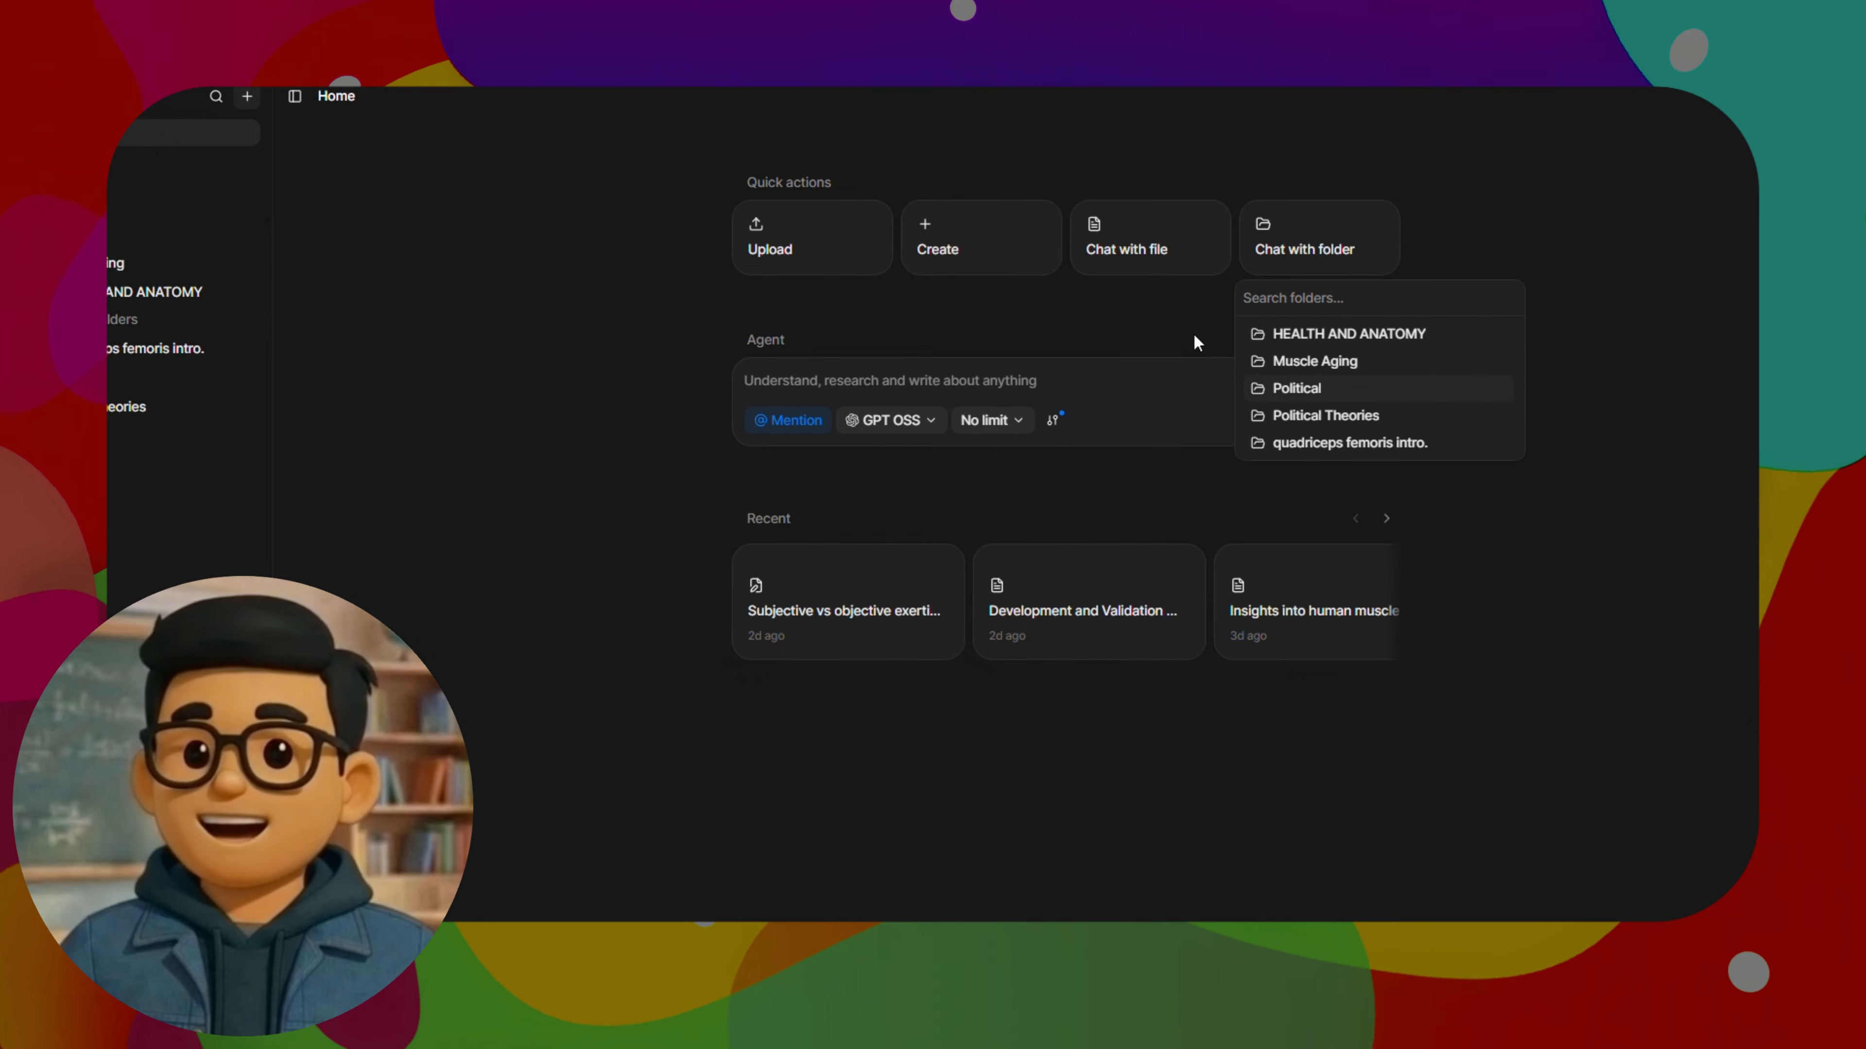
left_click(1355, 247)
left_click(1333, 241)
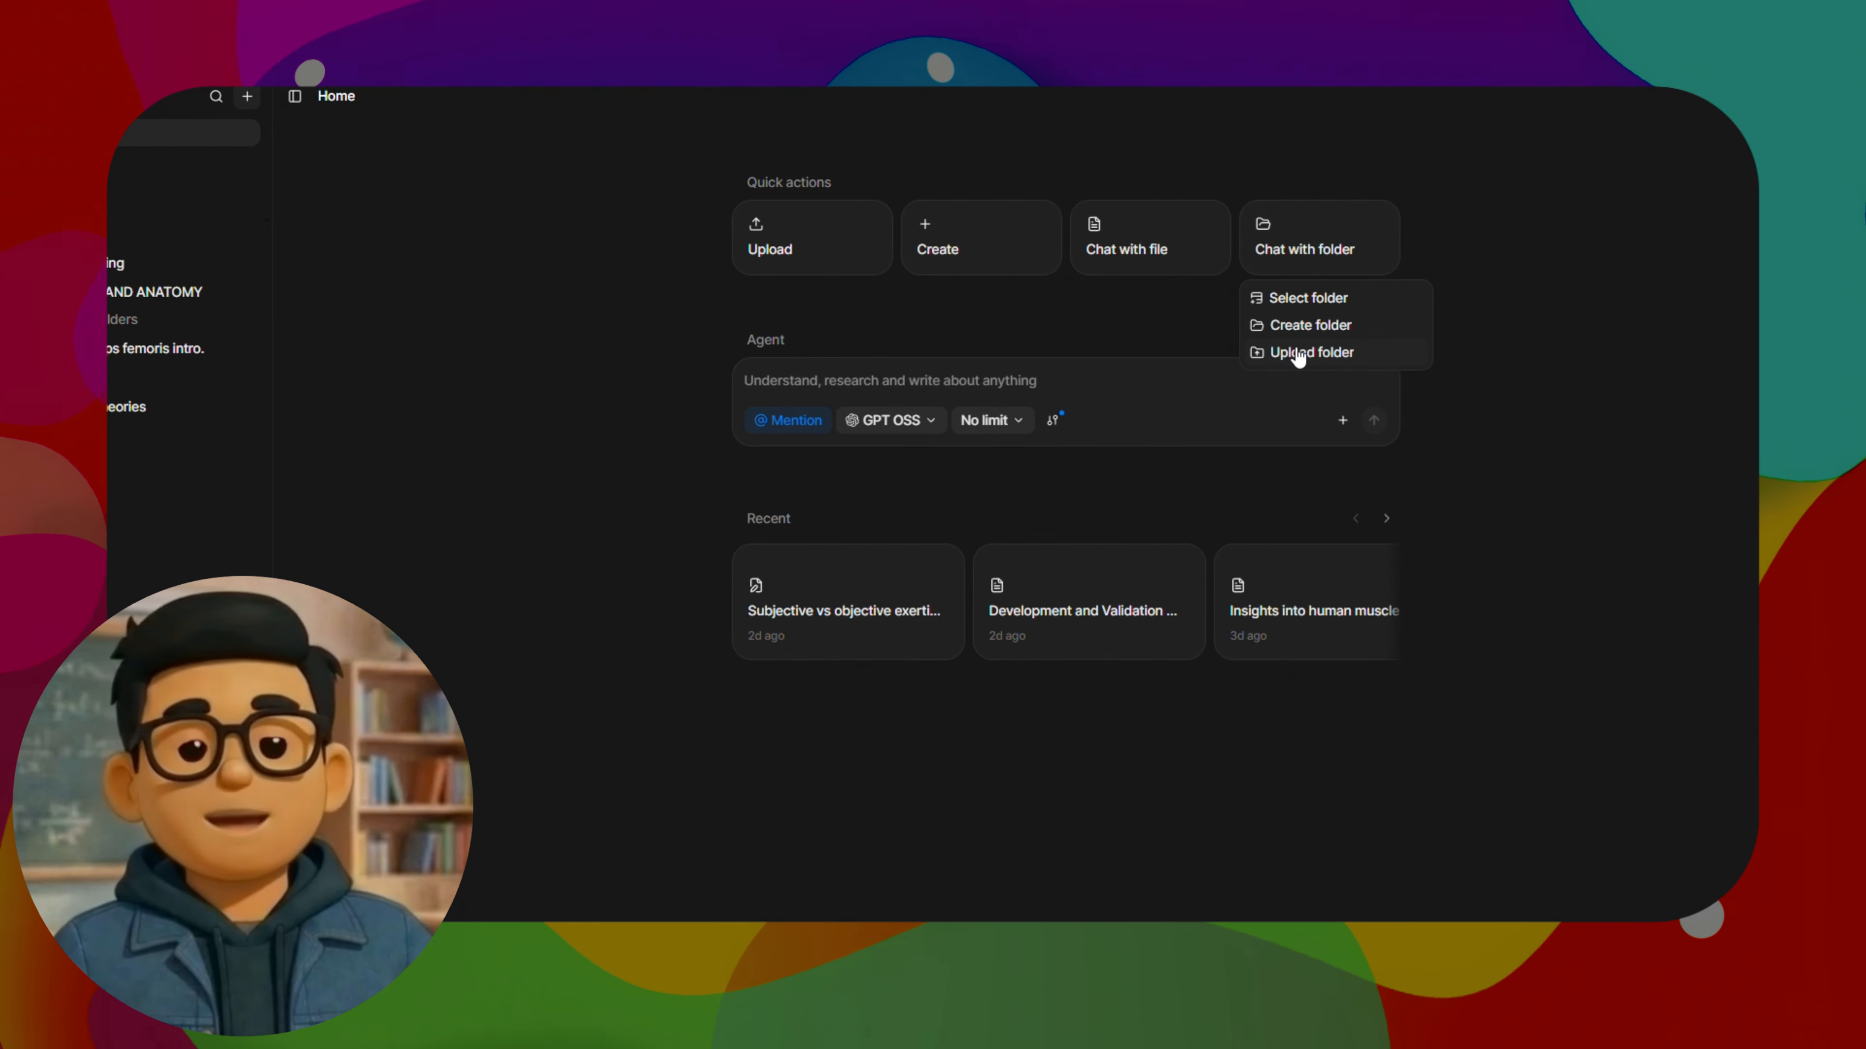
left_click(1313, 354)
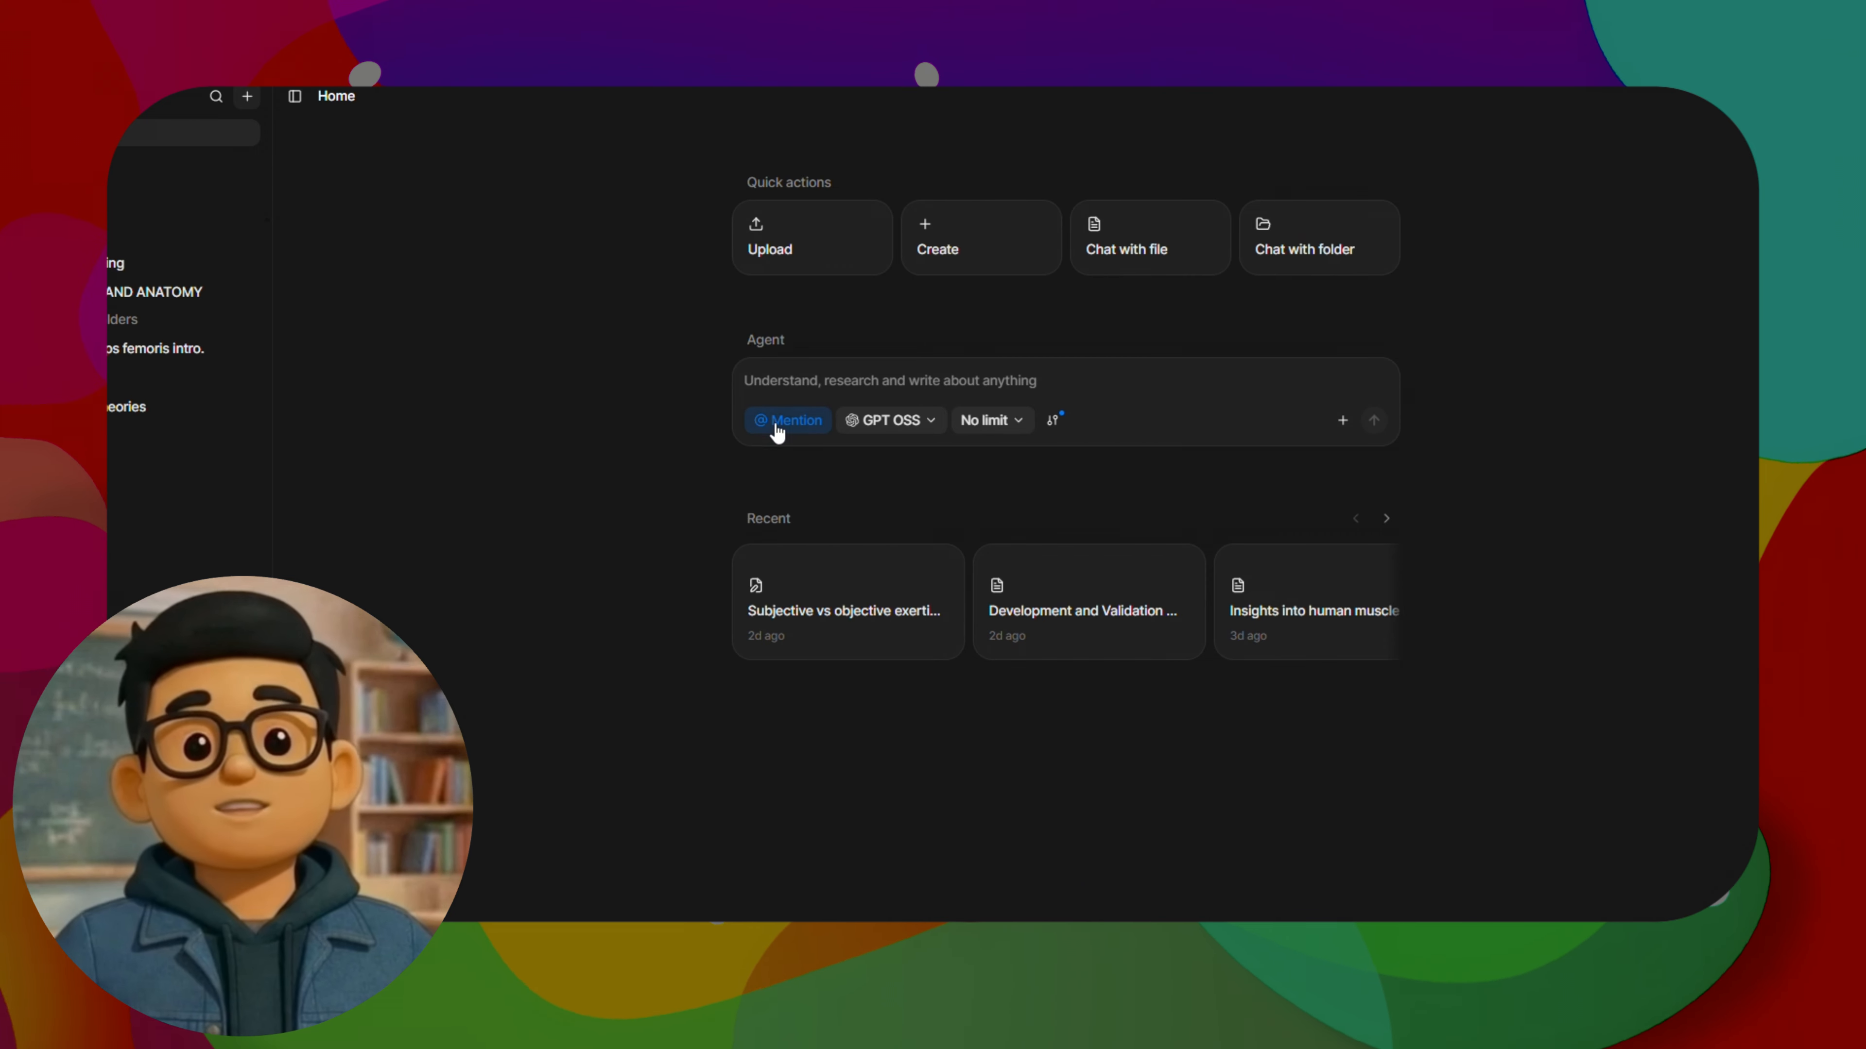
Look through the agents, tools and files that can be mentioned in the Agent prompt
left_click(801, 417)
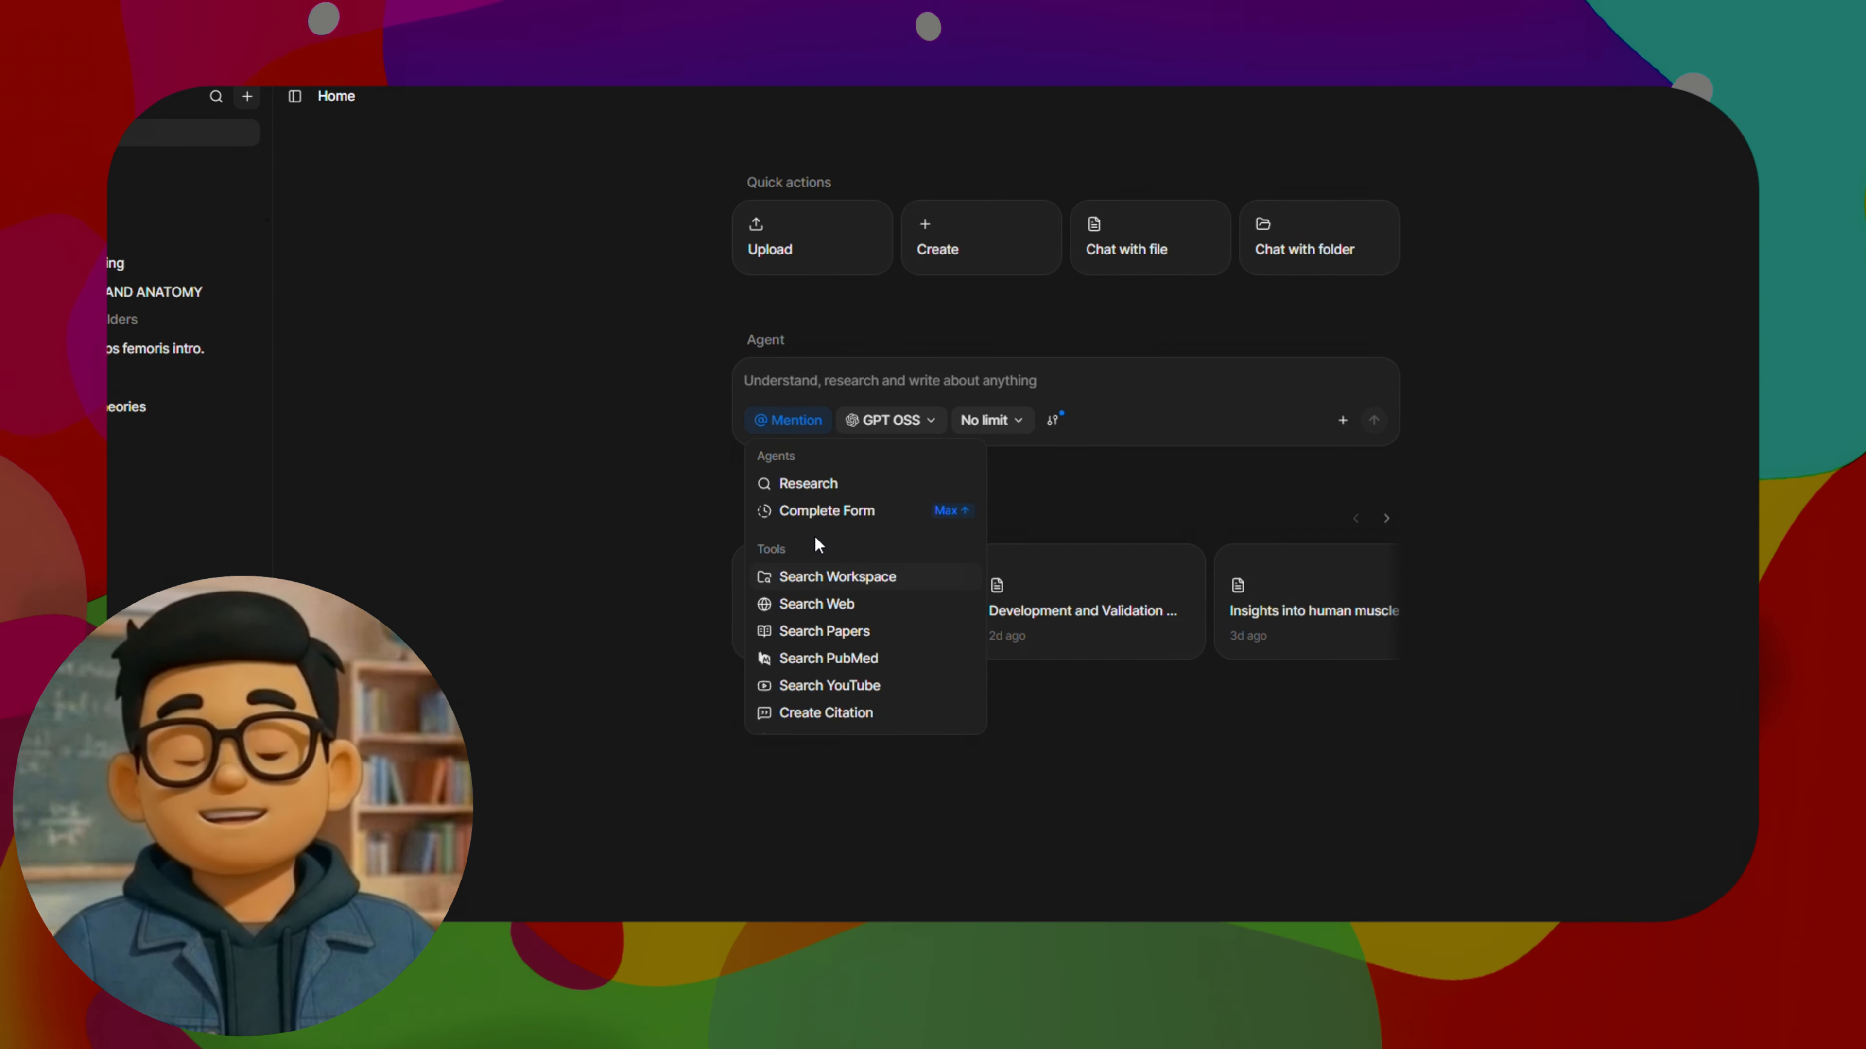
scroll(797, 471, "down", 5)
scroll(872, 544, "down", 3)
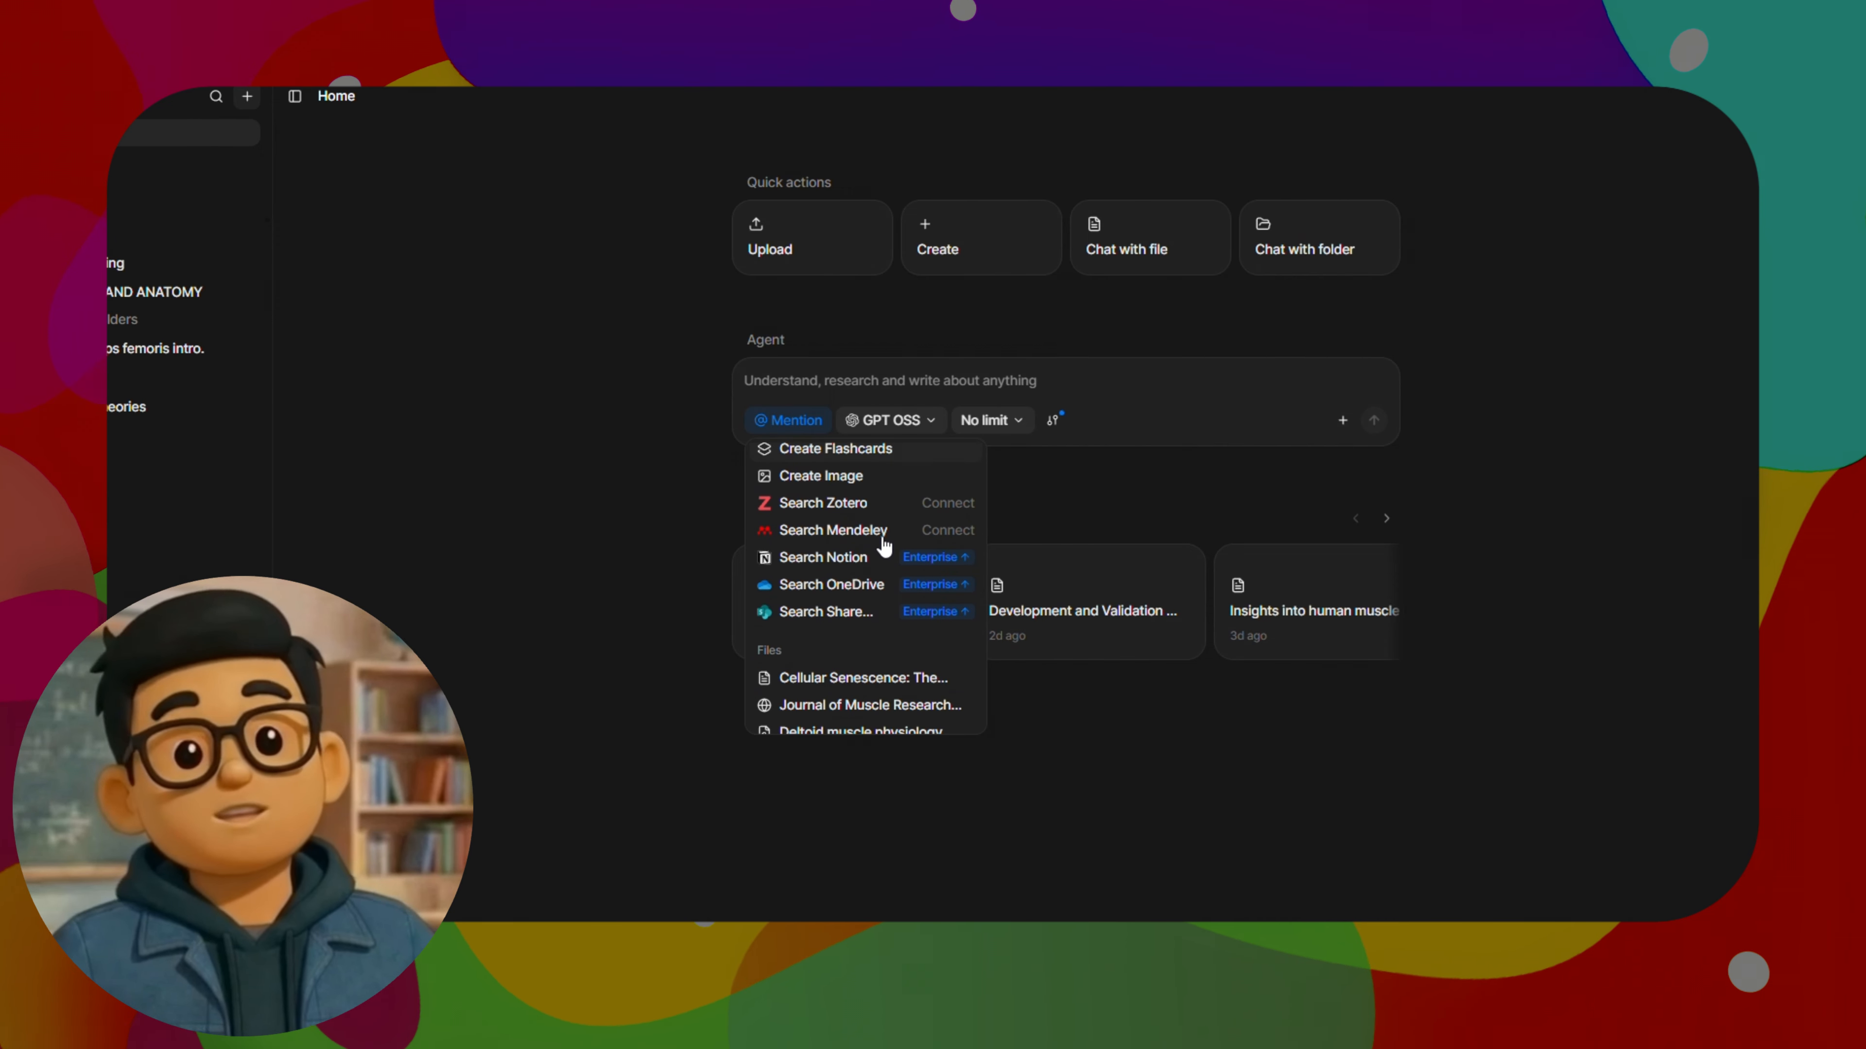
scroll(868, 548, "down", 10)
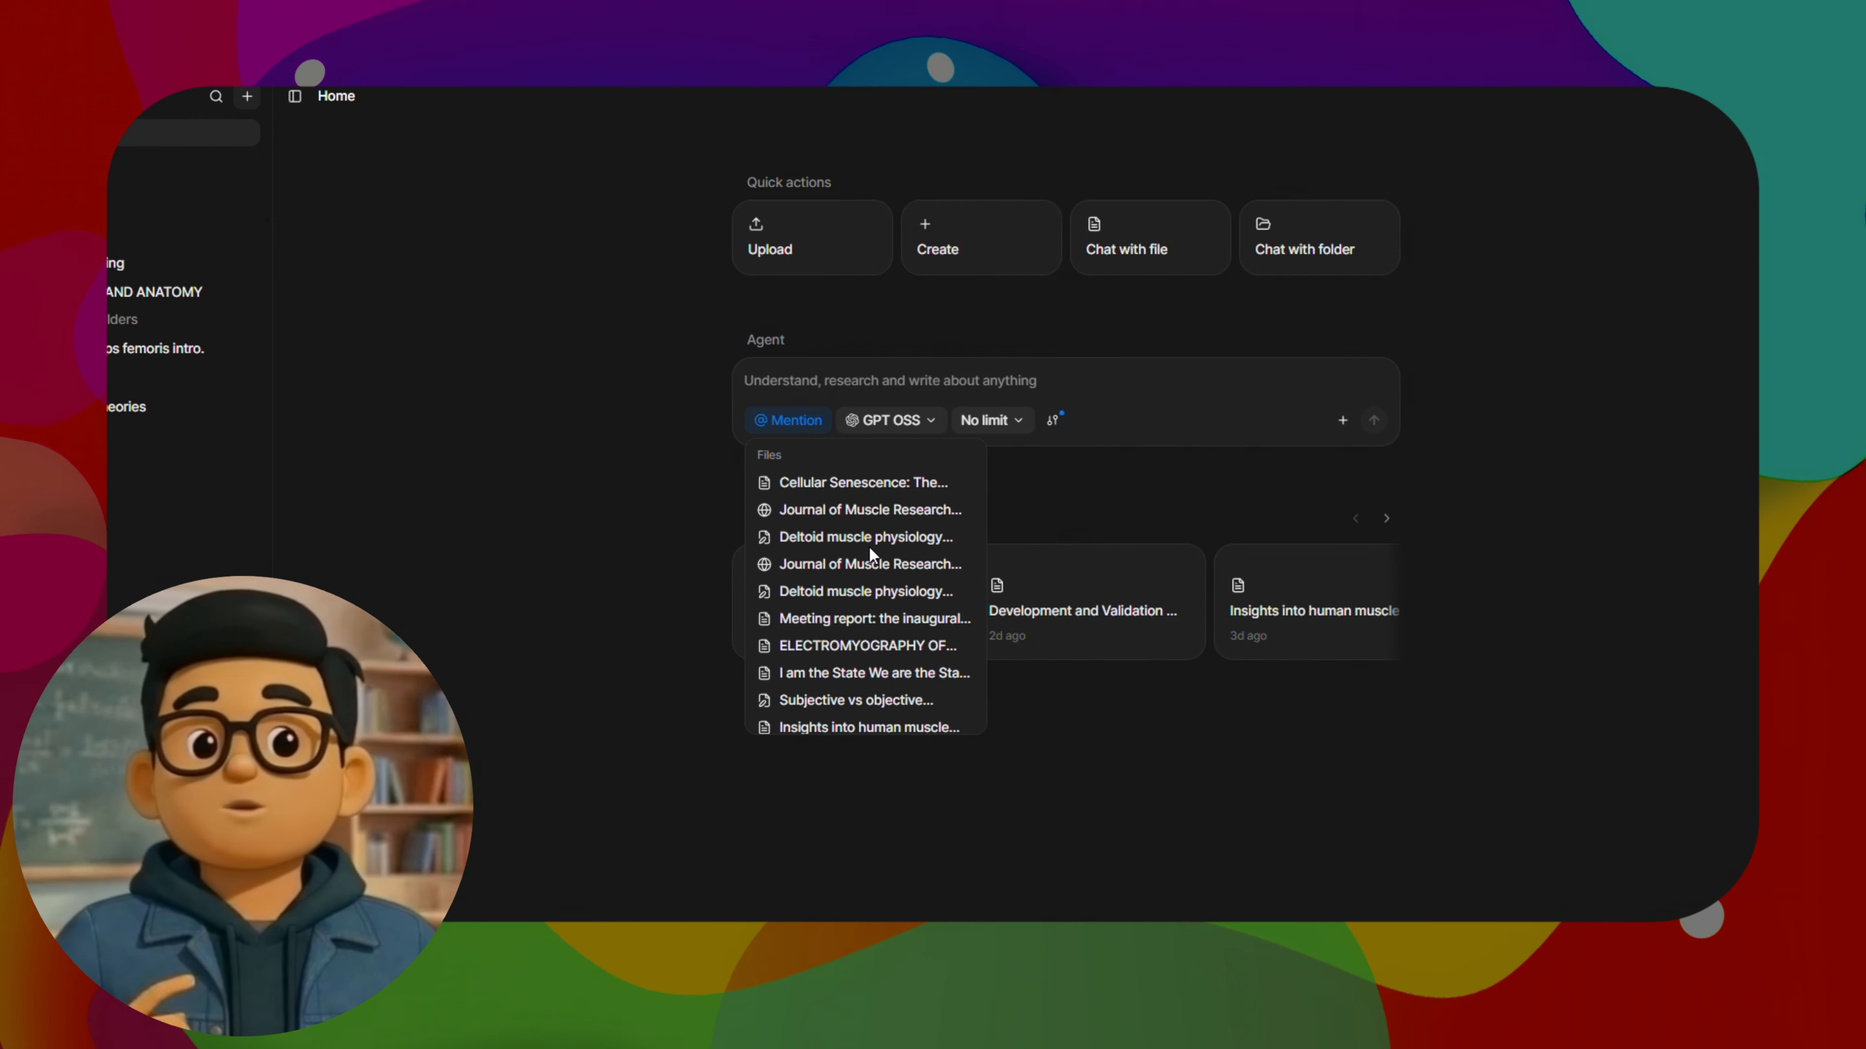
scroll(874, 566, "down", 10)
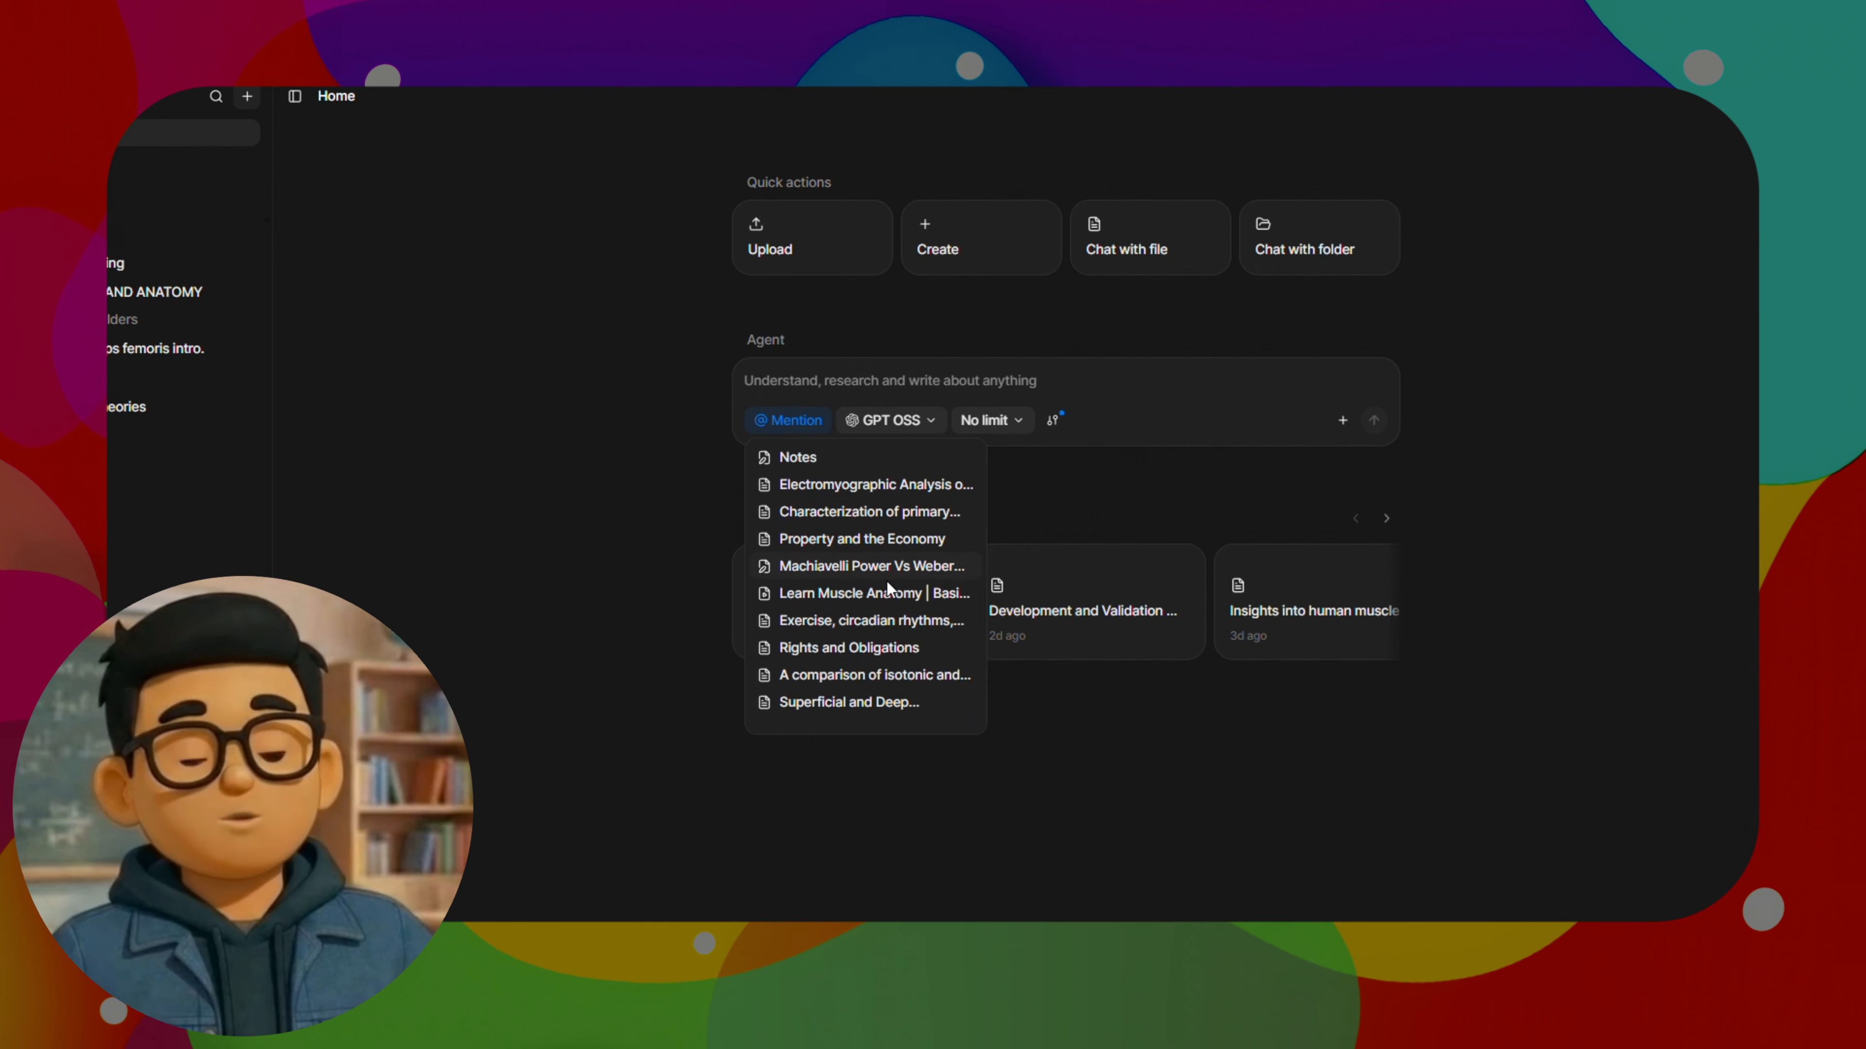
scroll(884, 602, "up", 4)
scroll(884, 636, "down", 15)
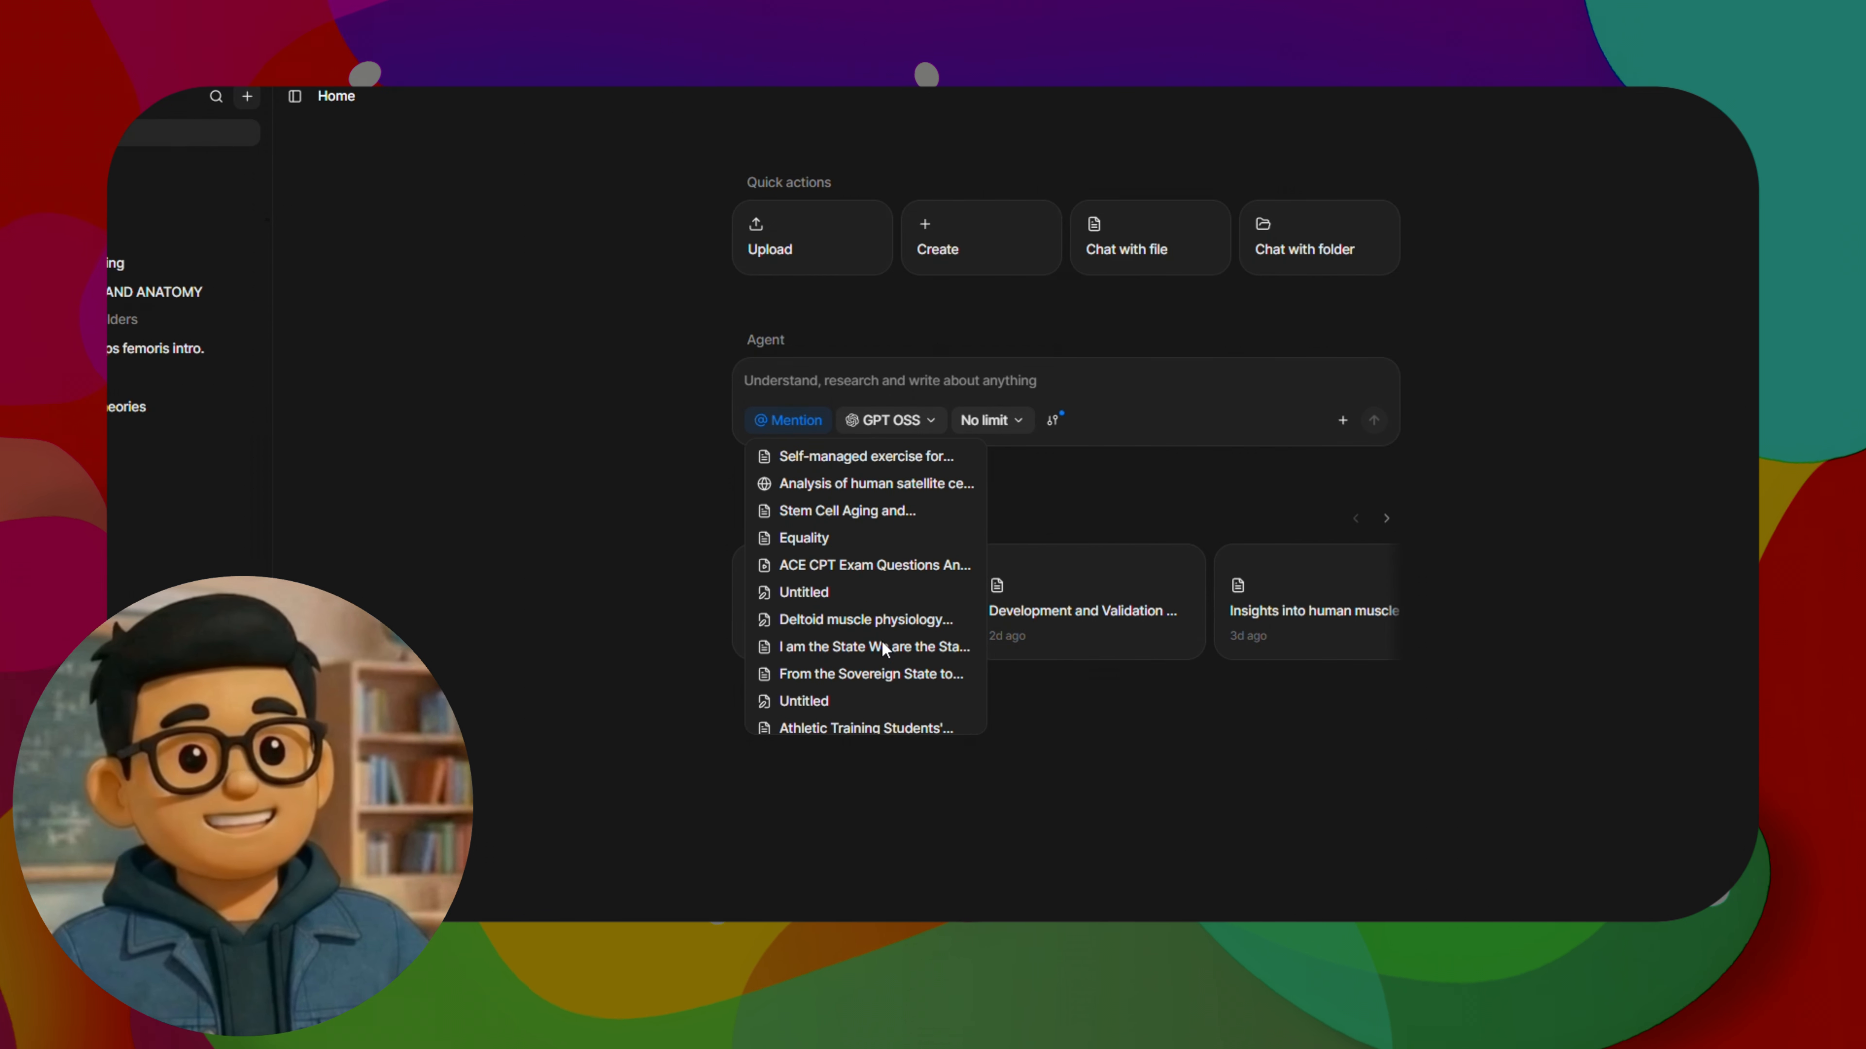
scroll(879, 538, "up", 15)
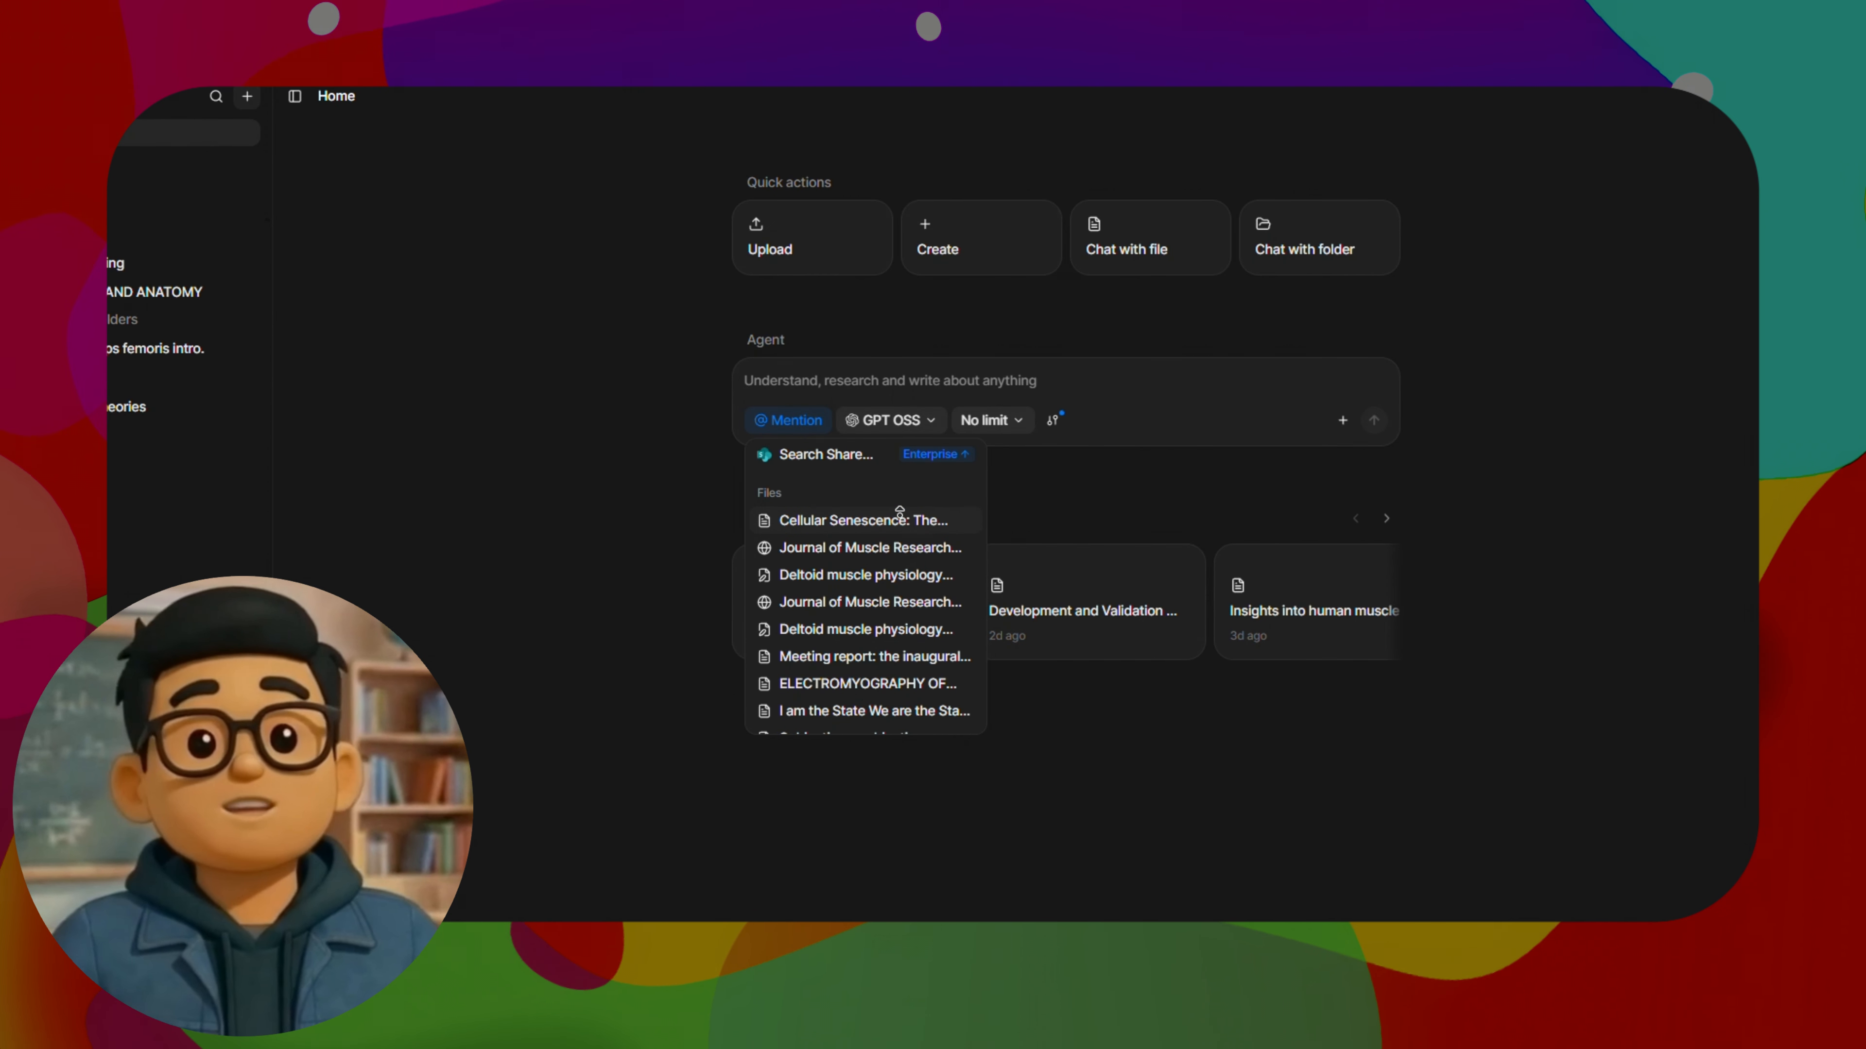
scroll(911, 492, "up", 4)
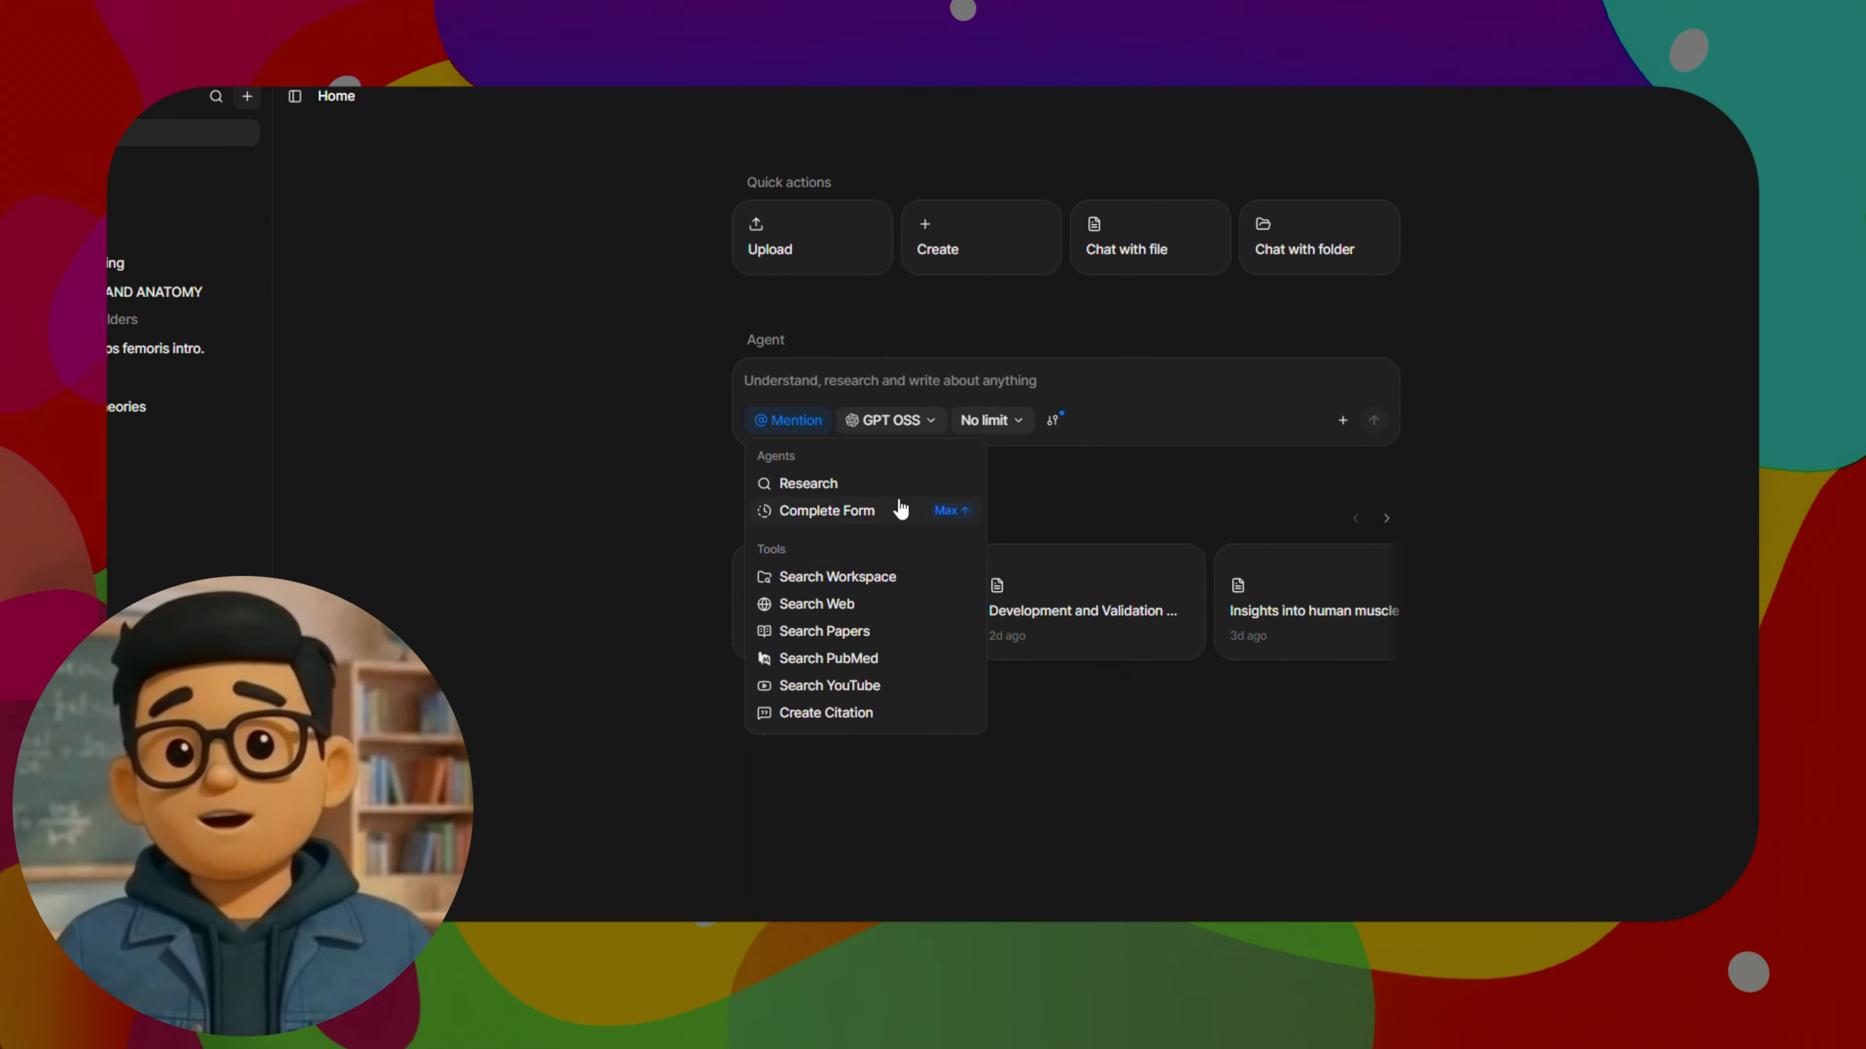
left_click(804, 426)
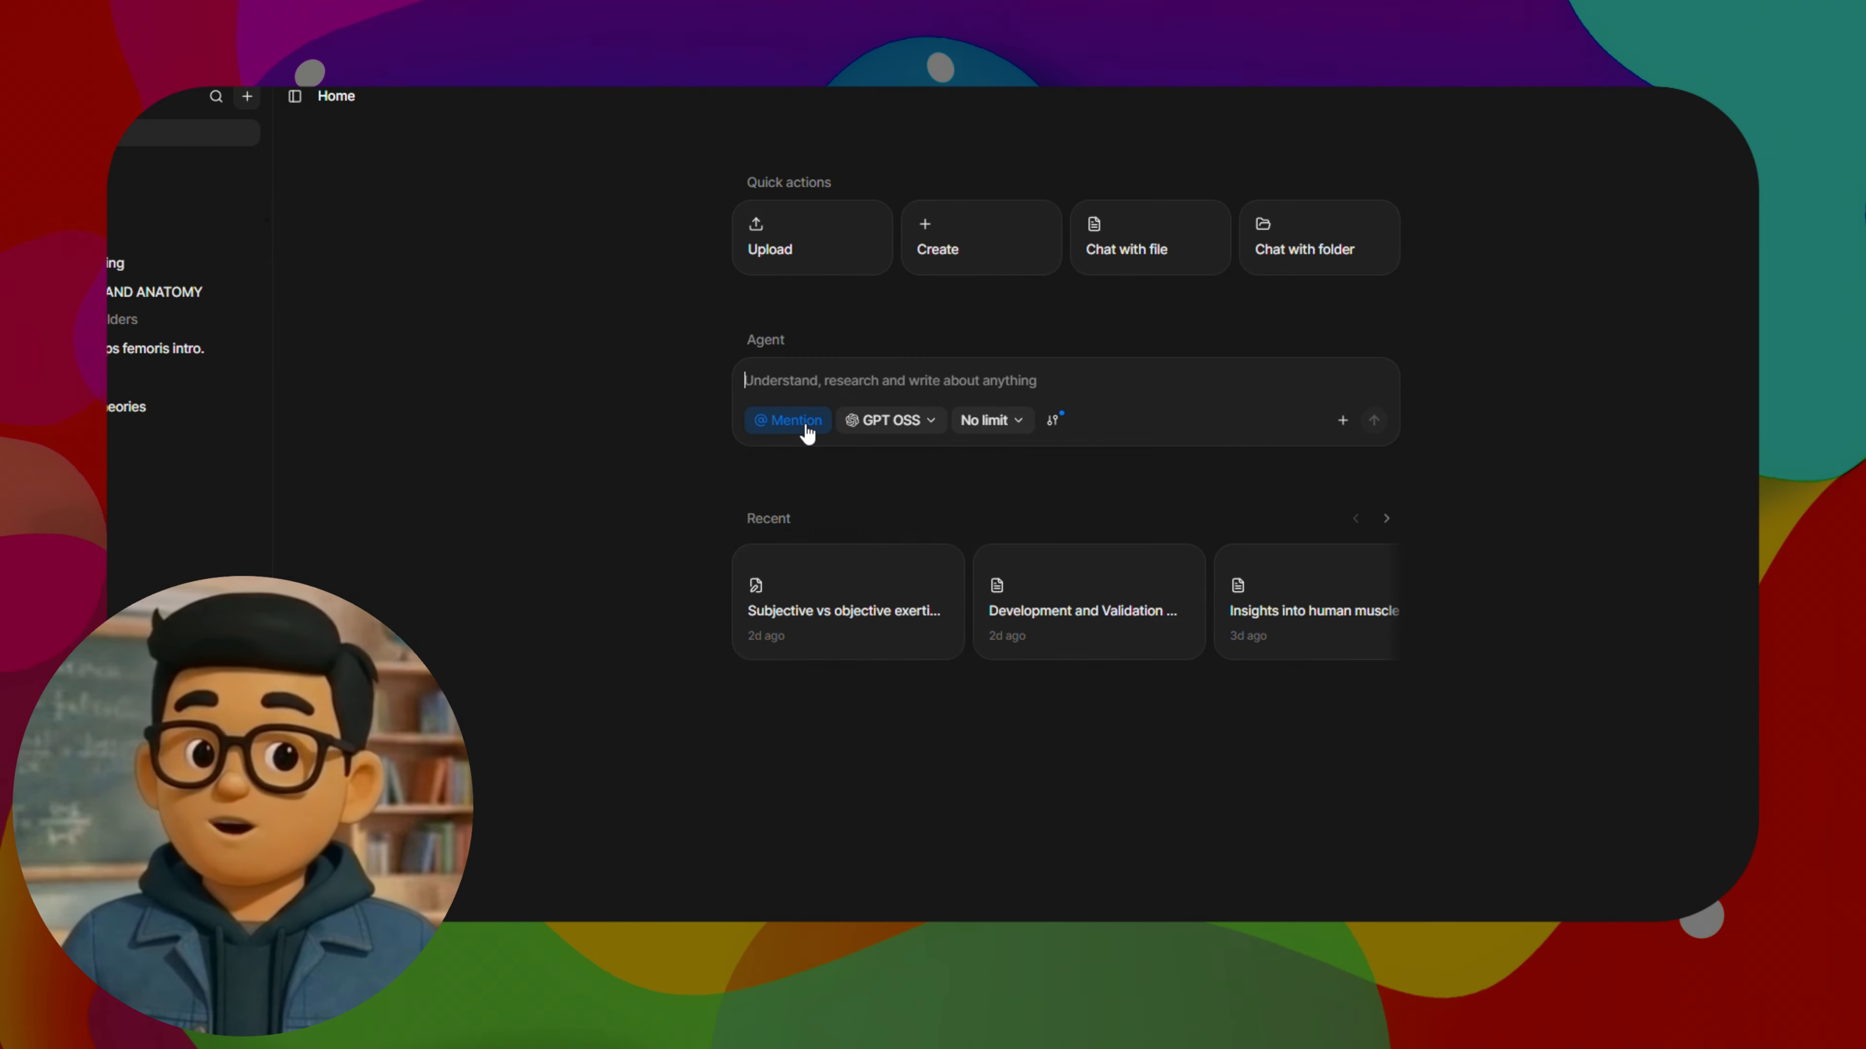
Review the AI models and the answer length limits available for the Agent prompt
left_click(911, 422)
scroll(953, 640, "down", 1)
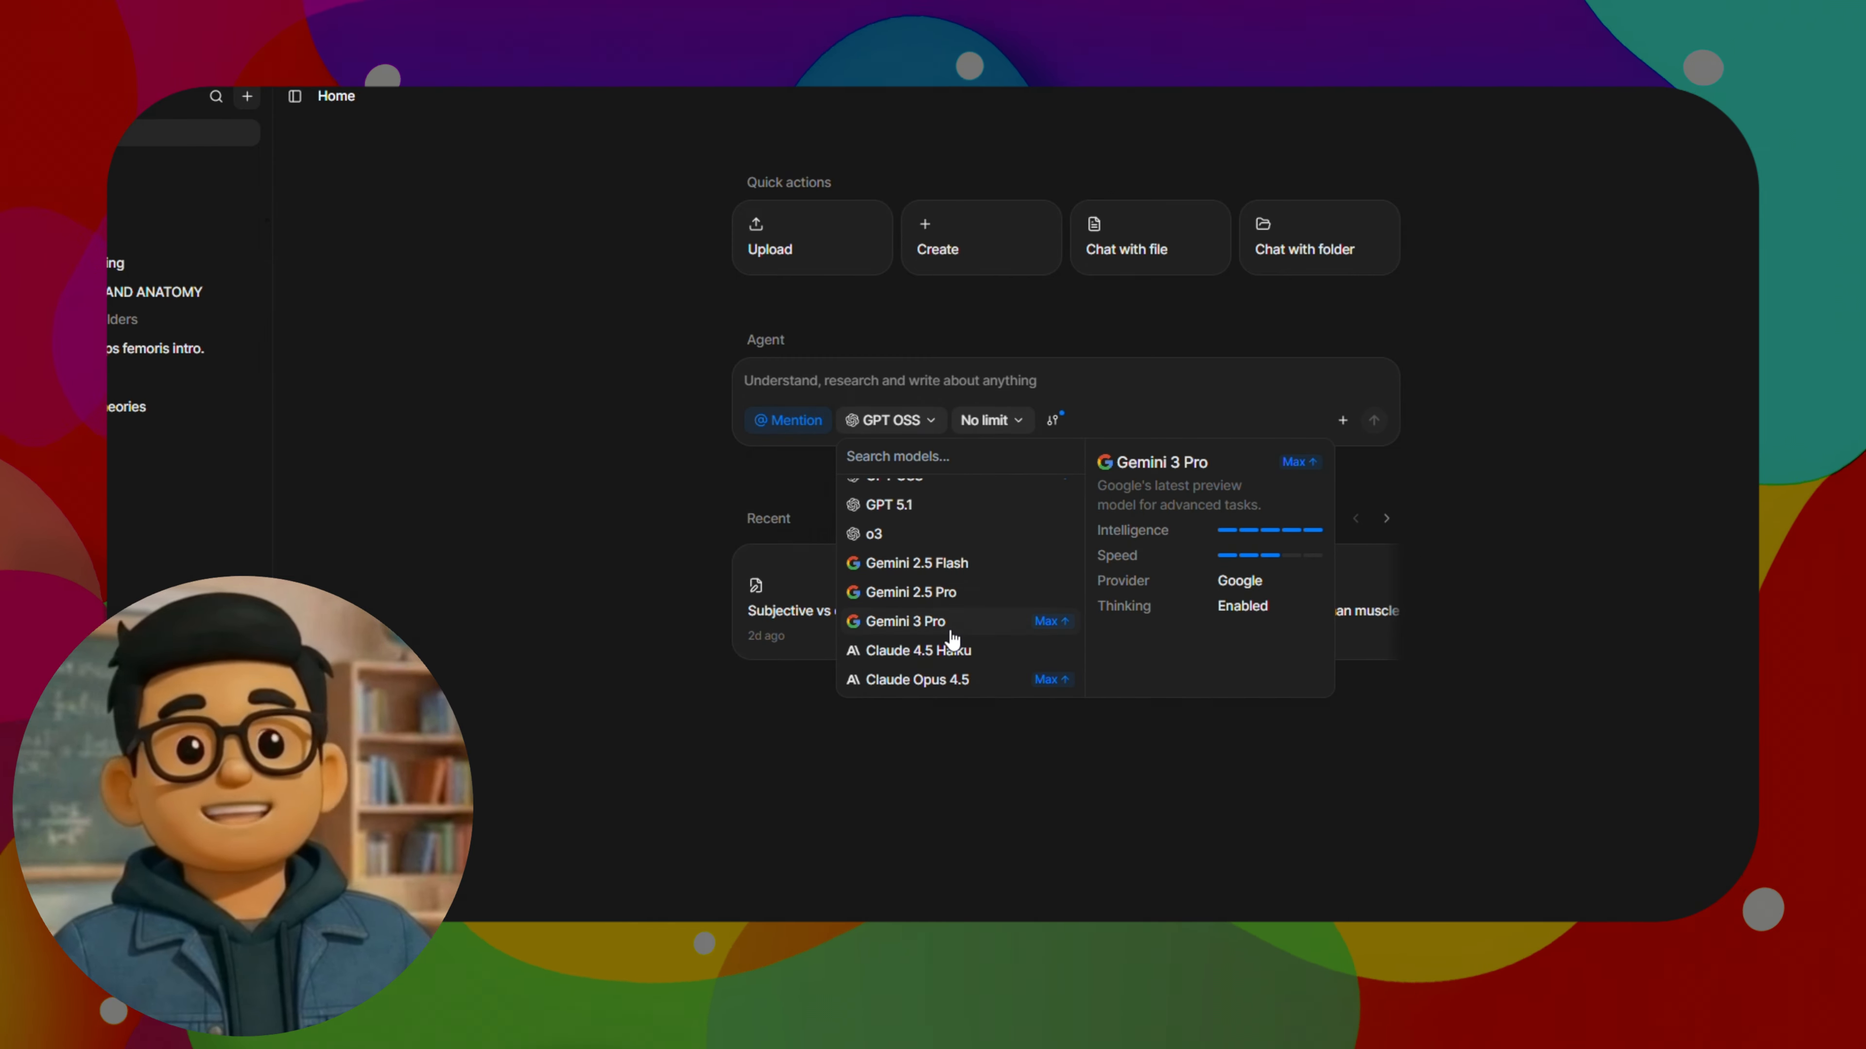
scroll(959, 621, "up", 1)
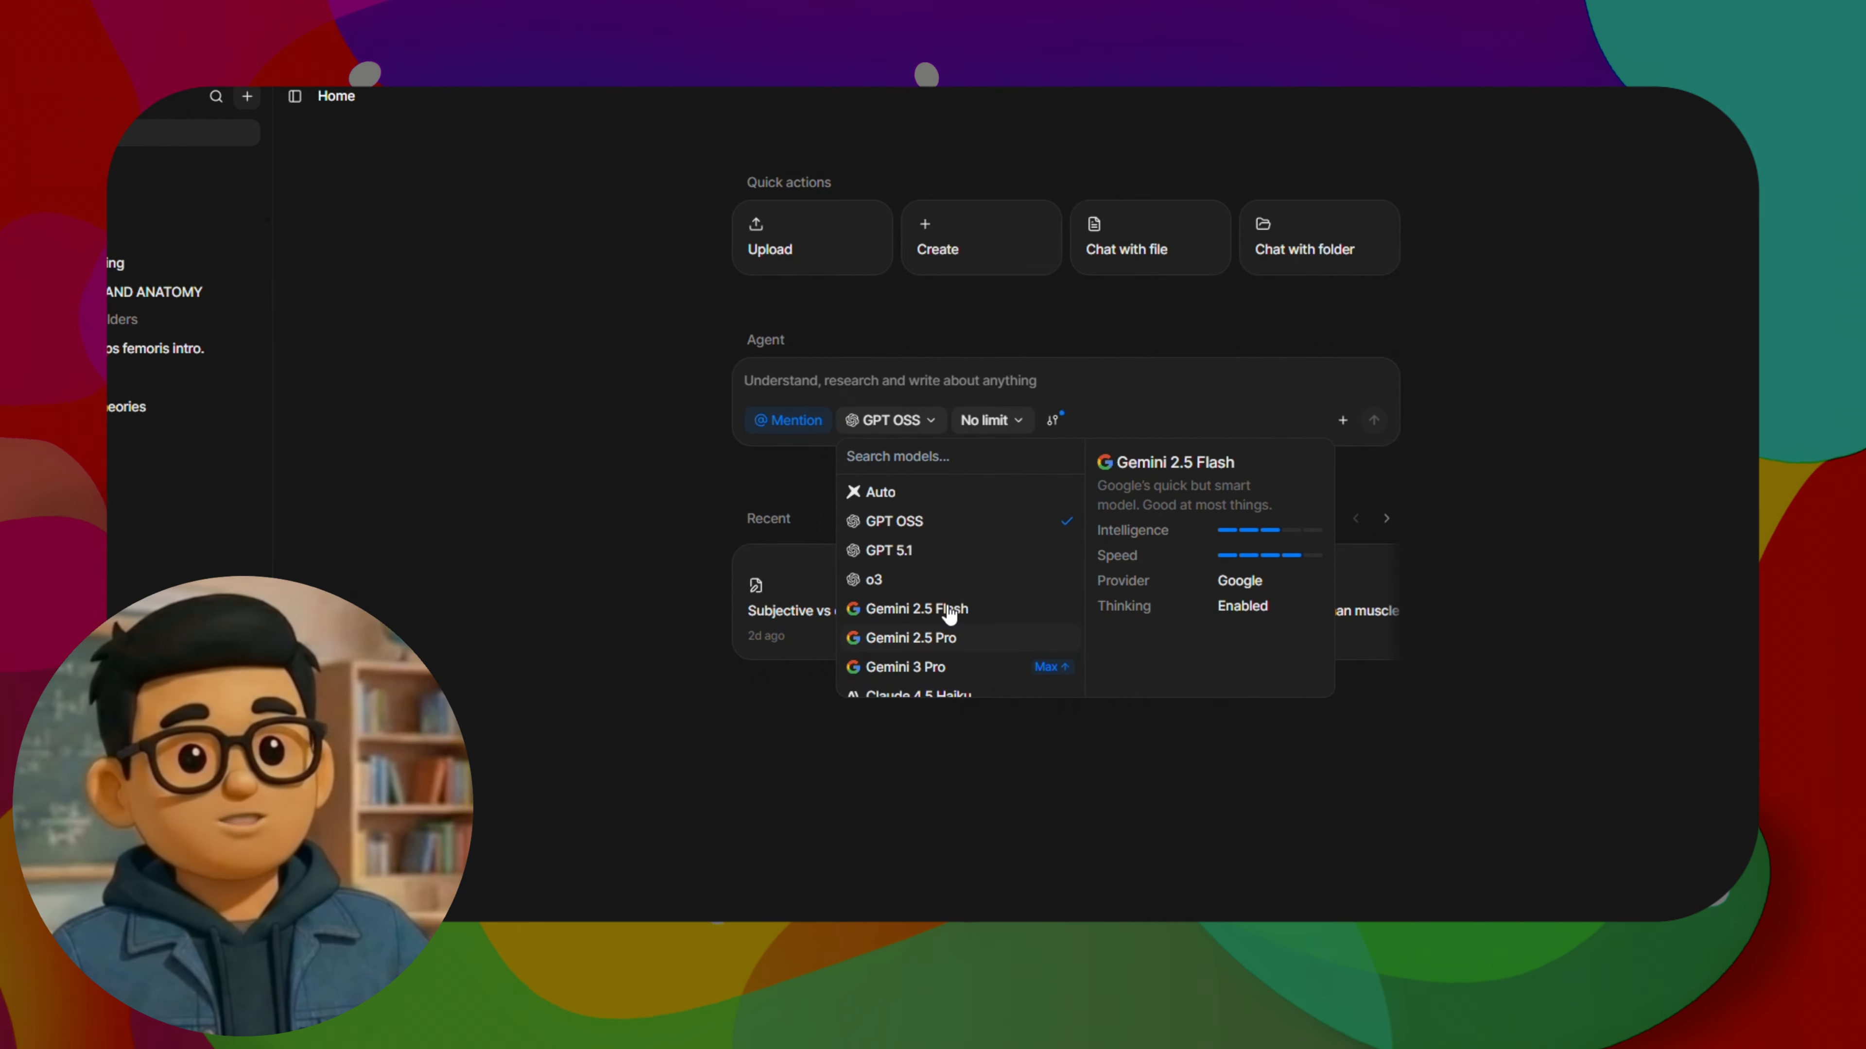
scroll(955, 602, "down", 1)
left_click(1004, 432)
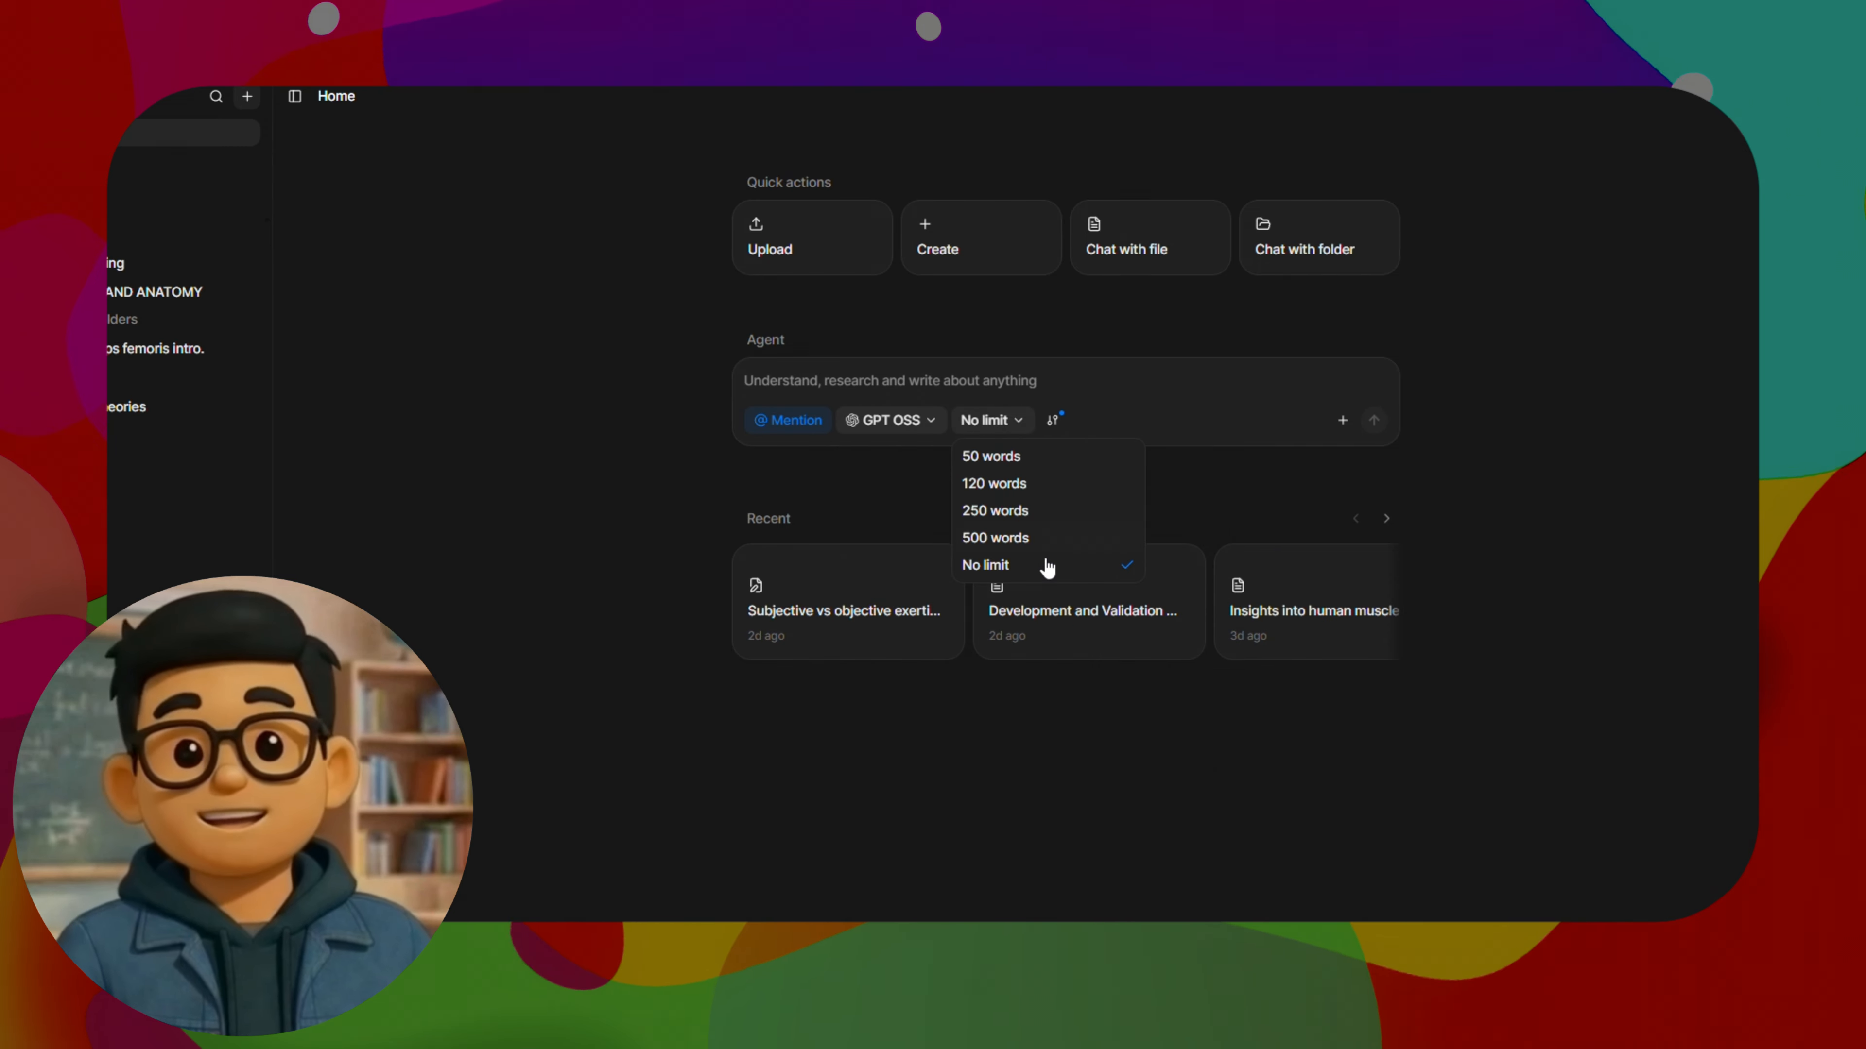
Examine the Agent's source settings for Workspace, Internet and Model knowledge, and browse the available response languages
left_click(1052, 420)
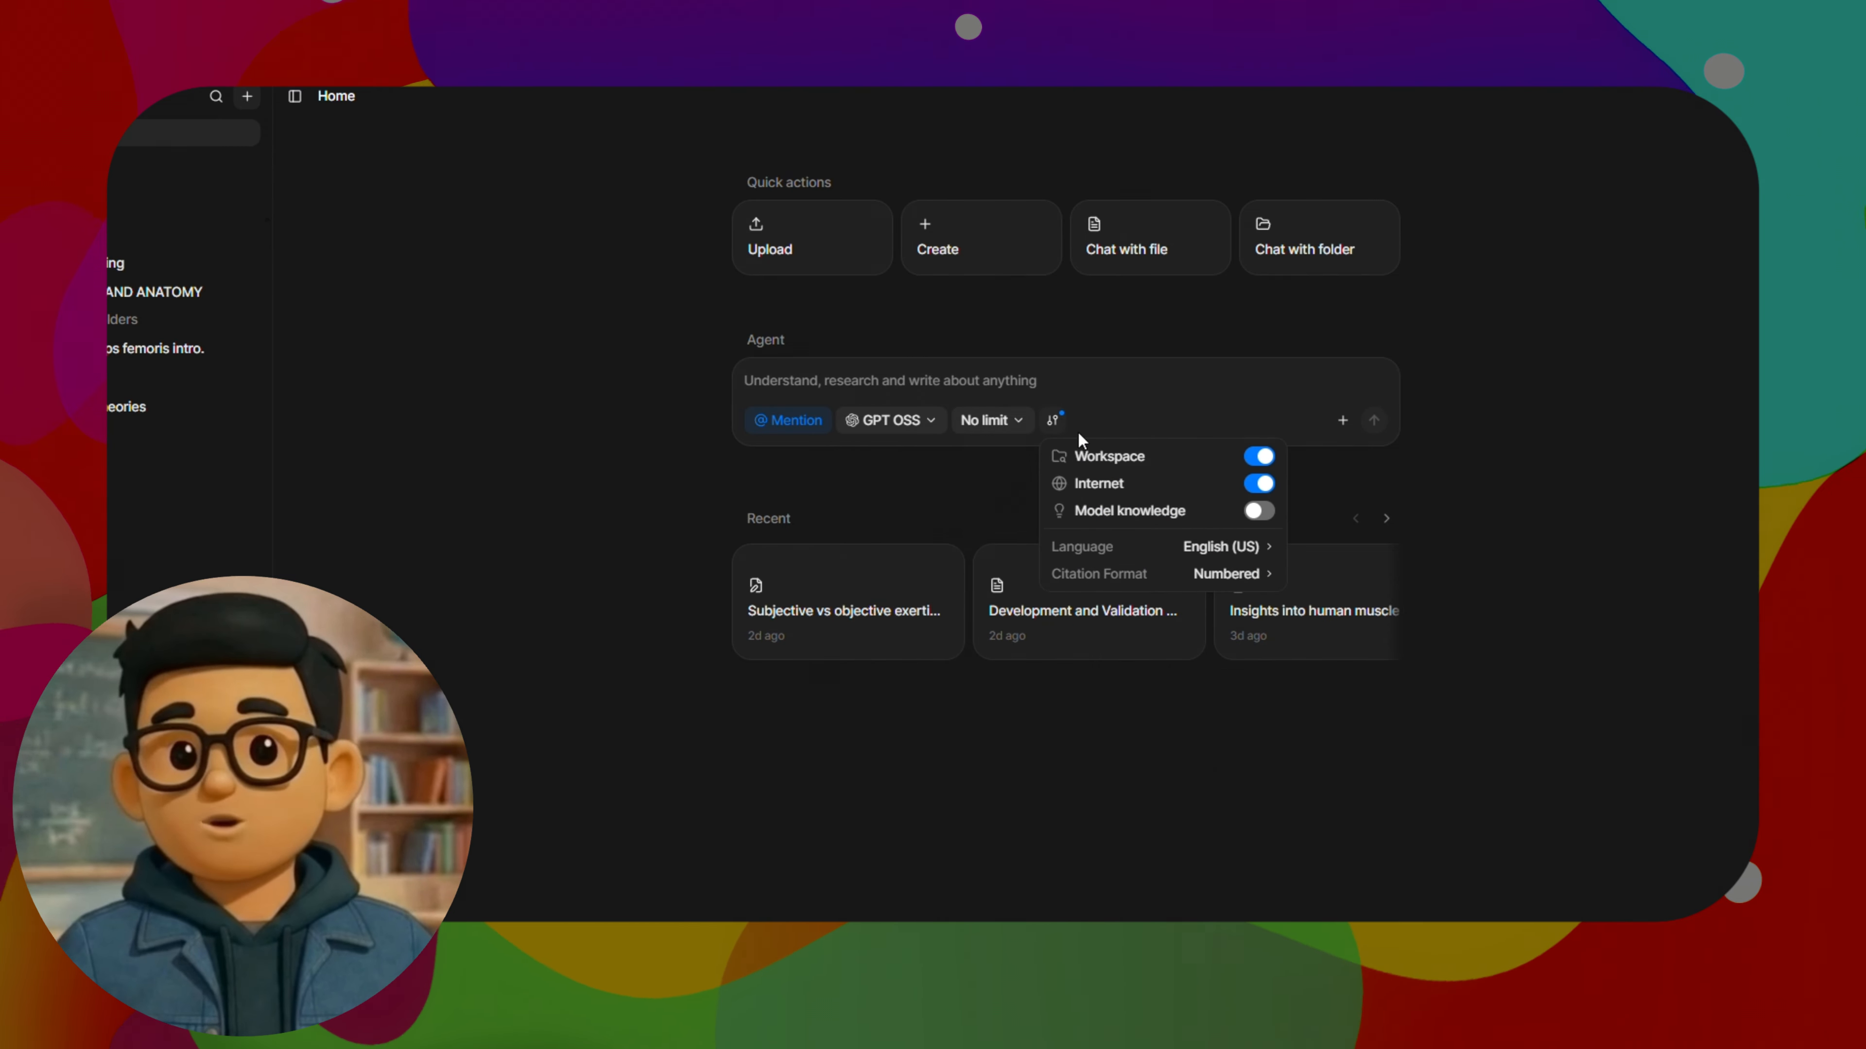
left_click(1270, 461)
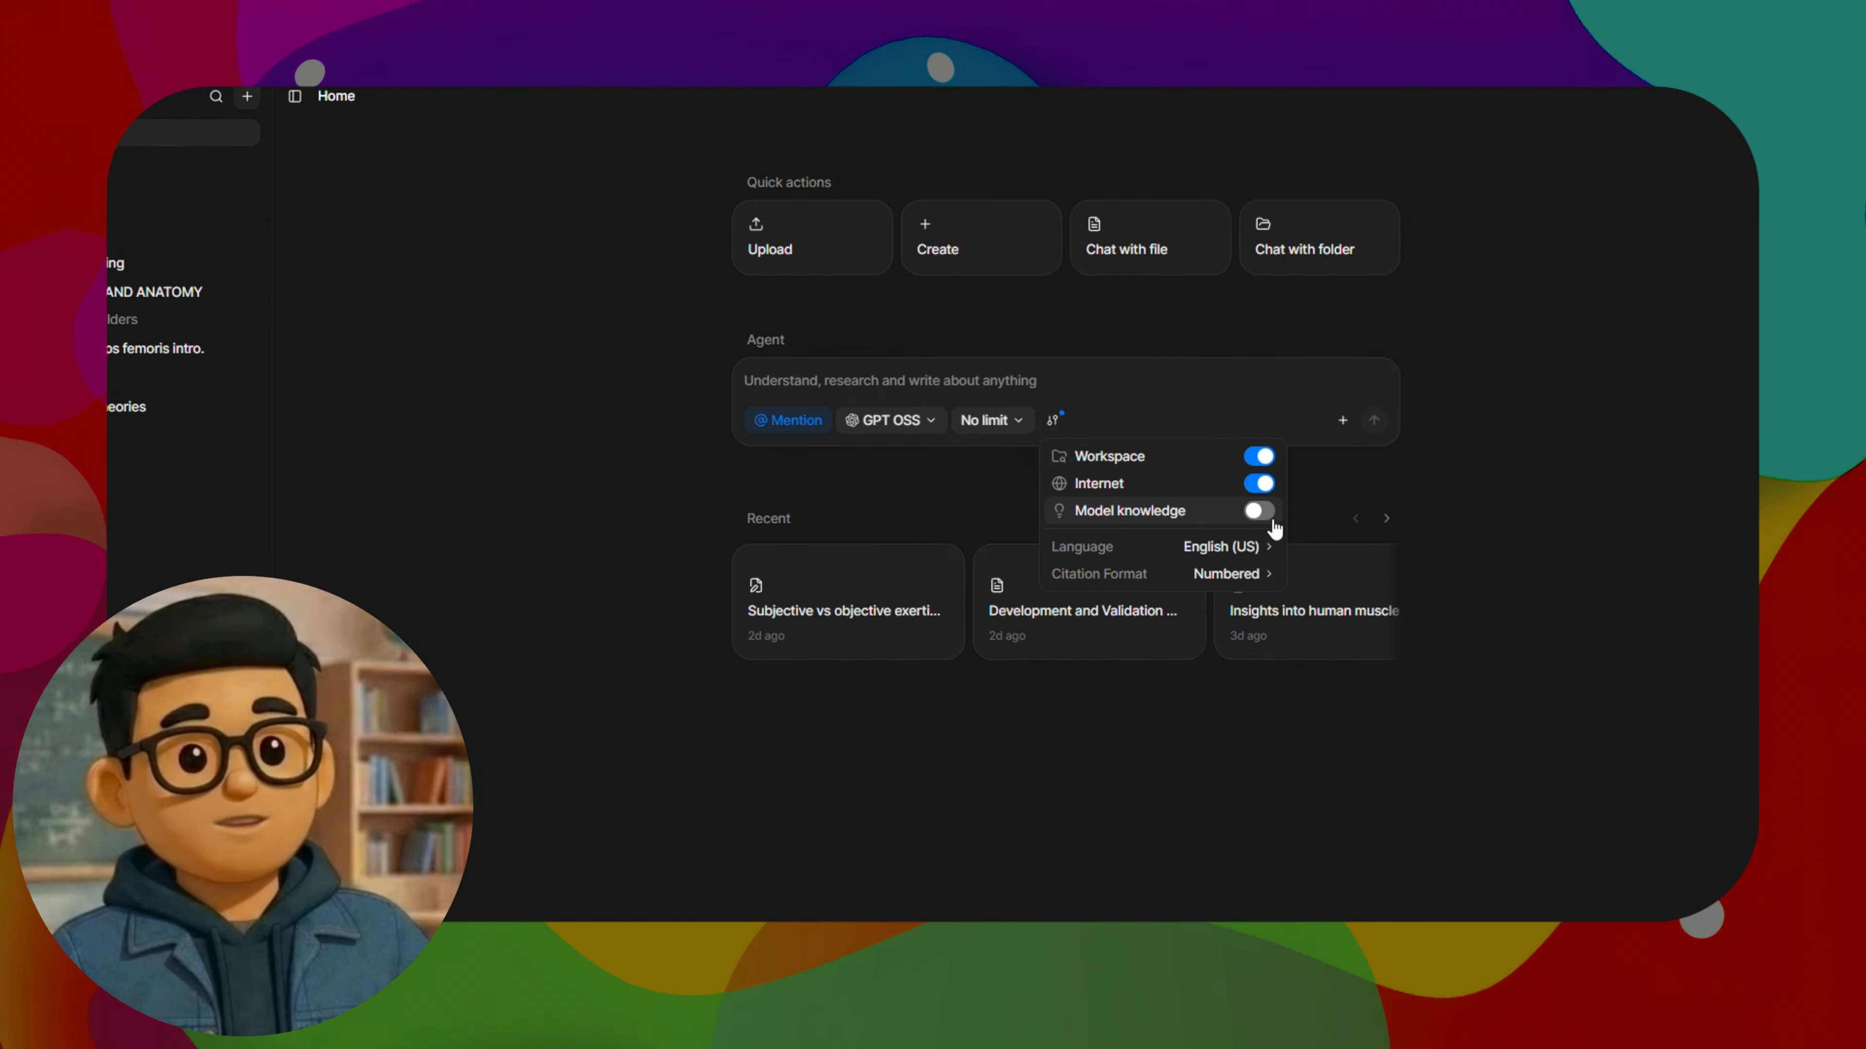
left_click(1240, 546)
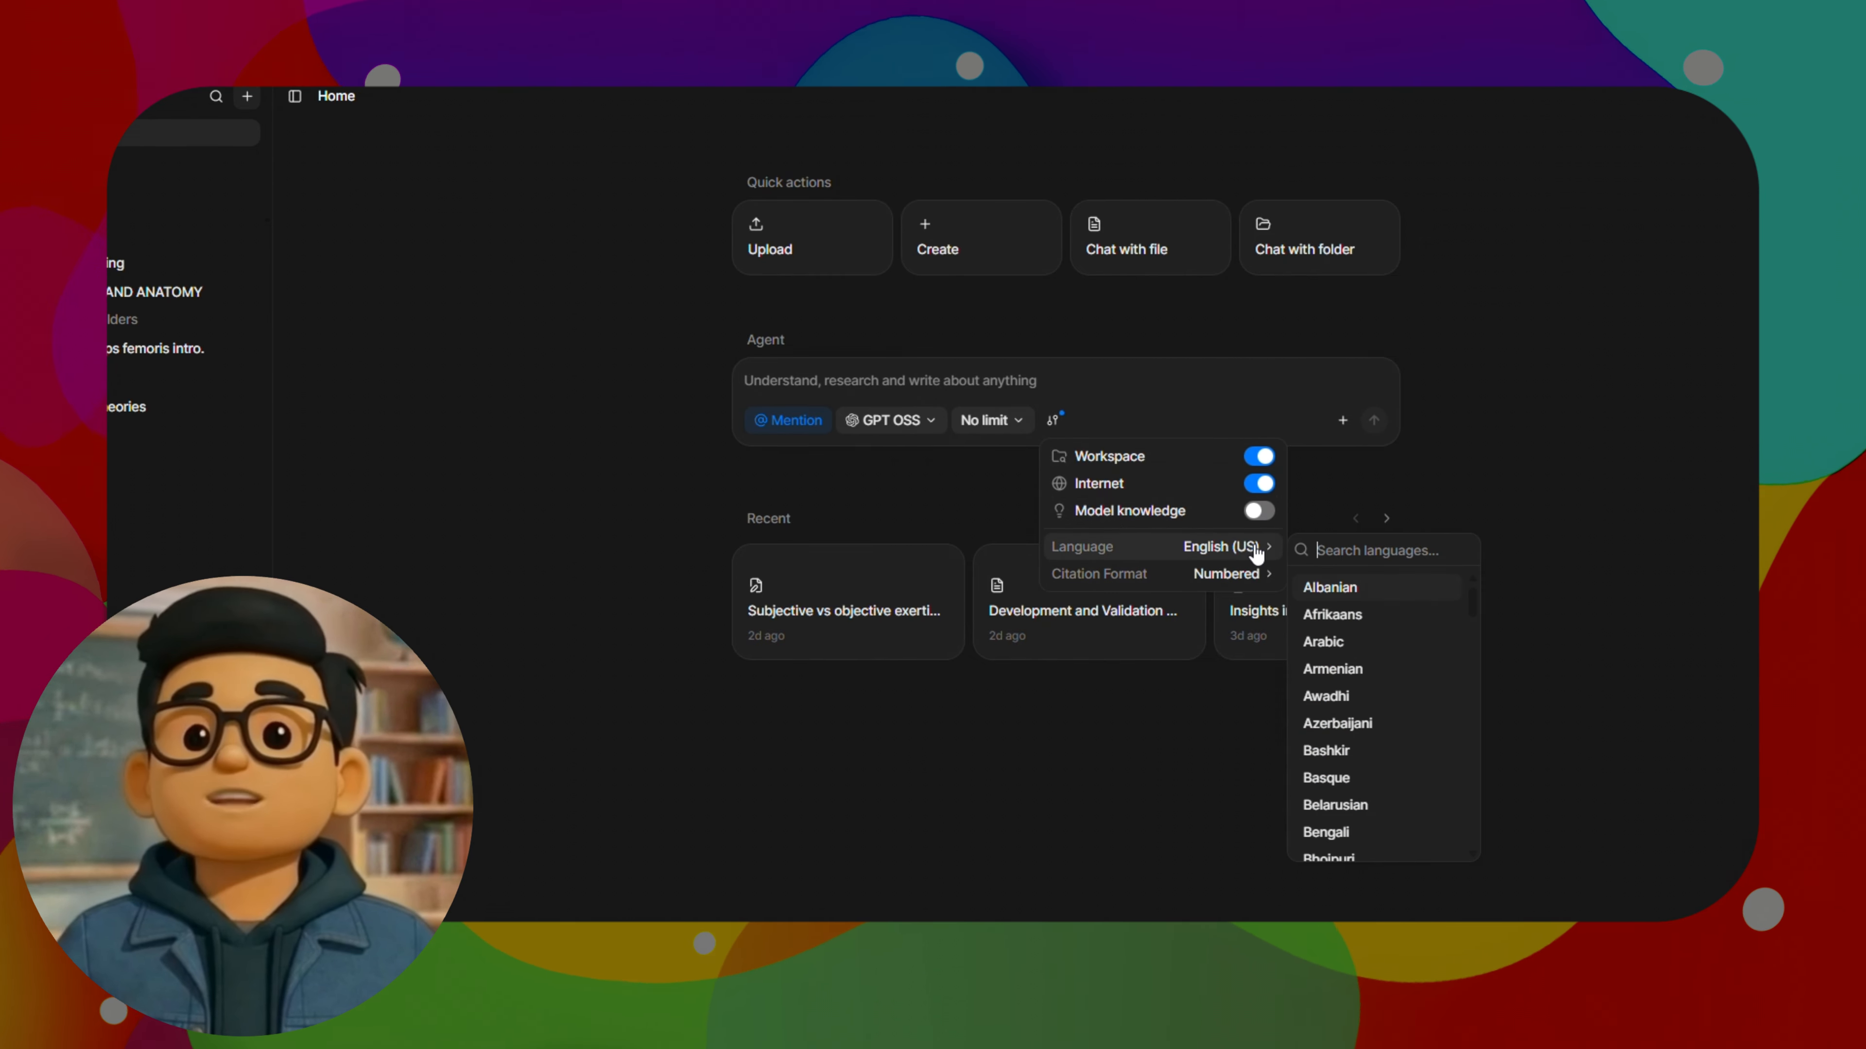
scroll(1477, 635, "down", 1)
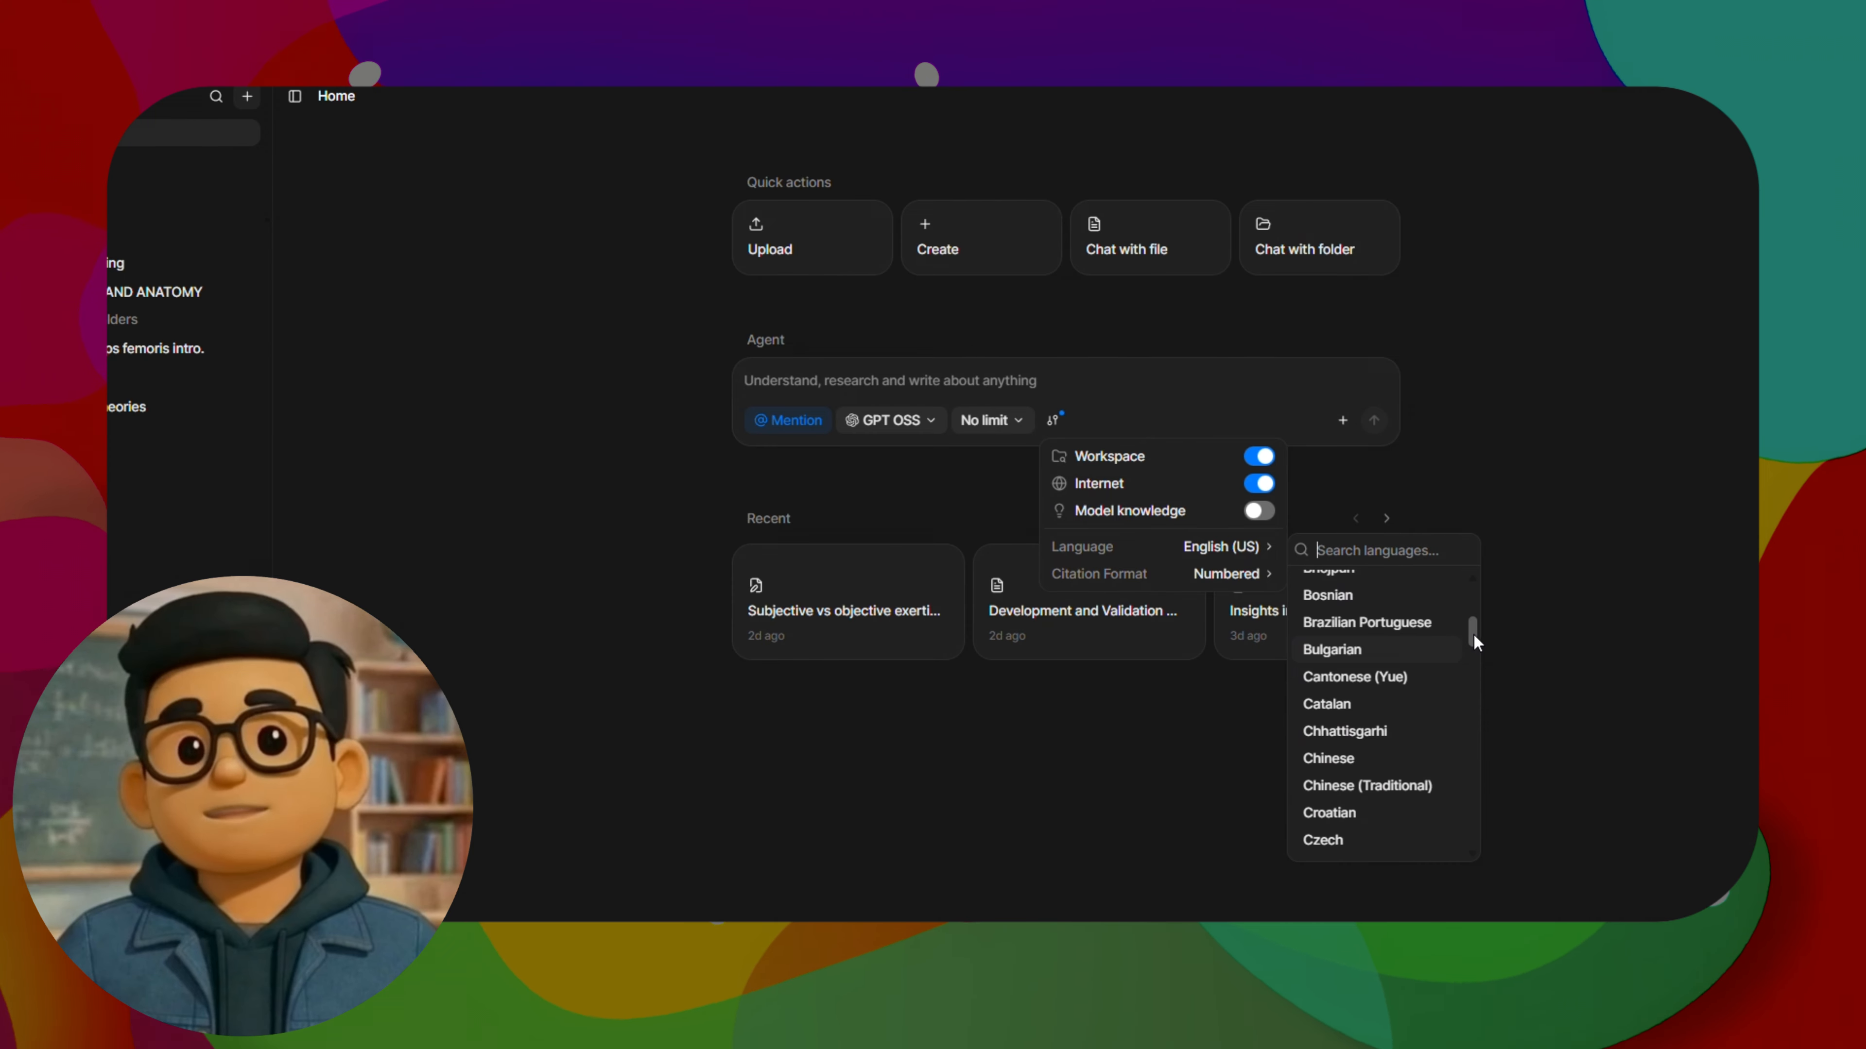
left_click_drag(1474, 633, 1309, 548)
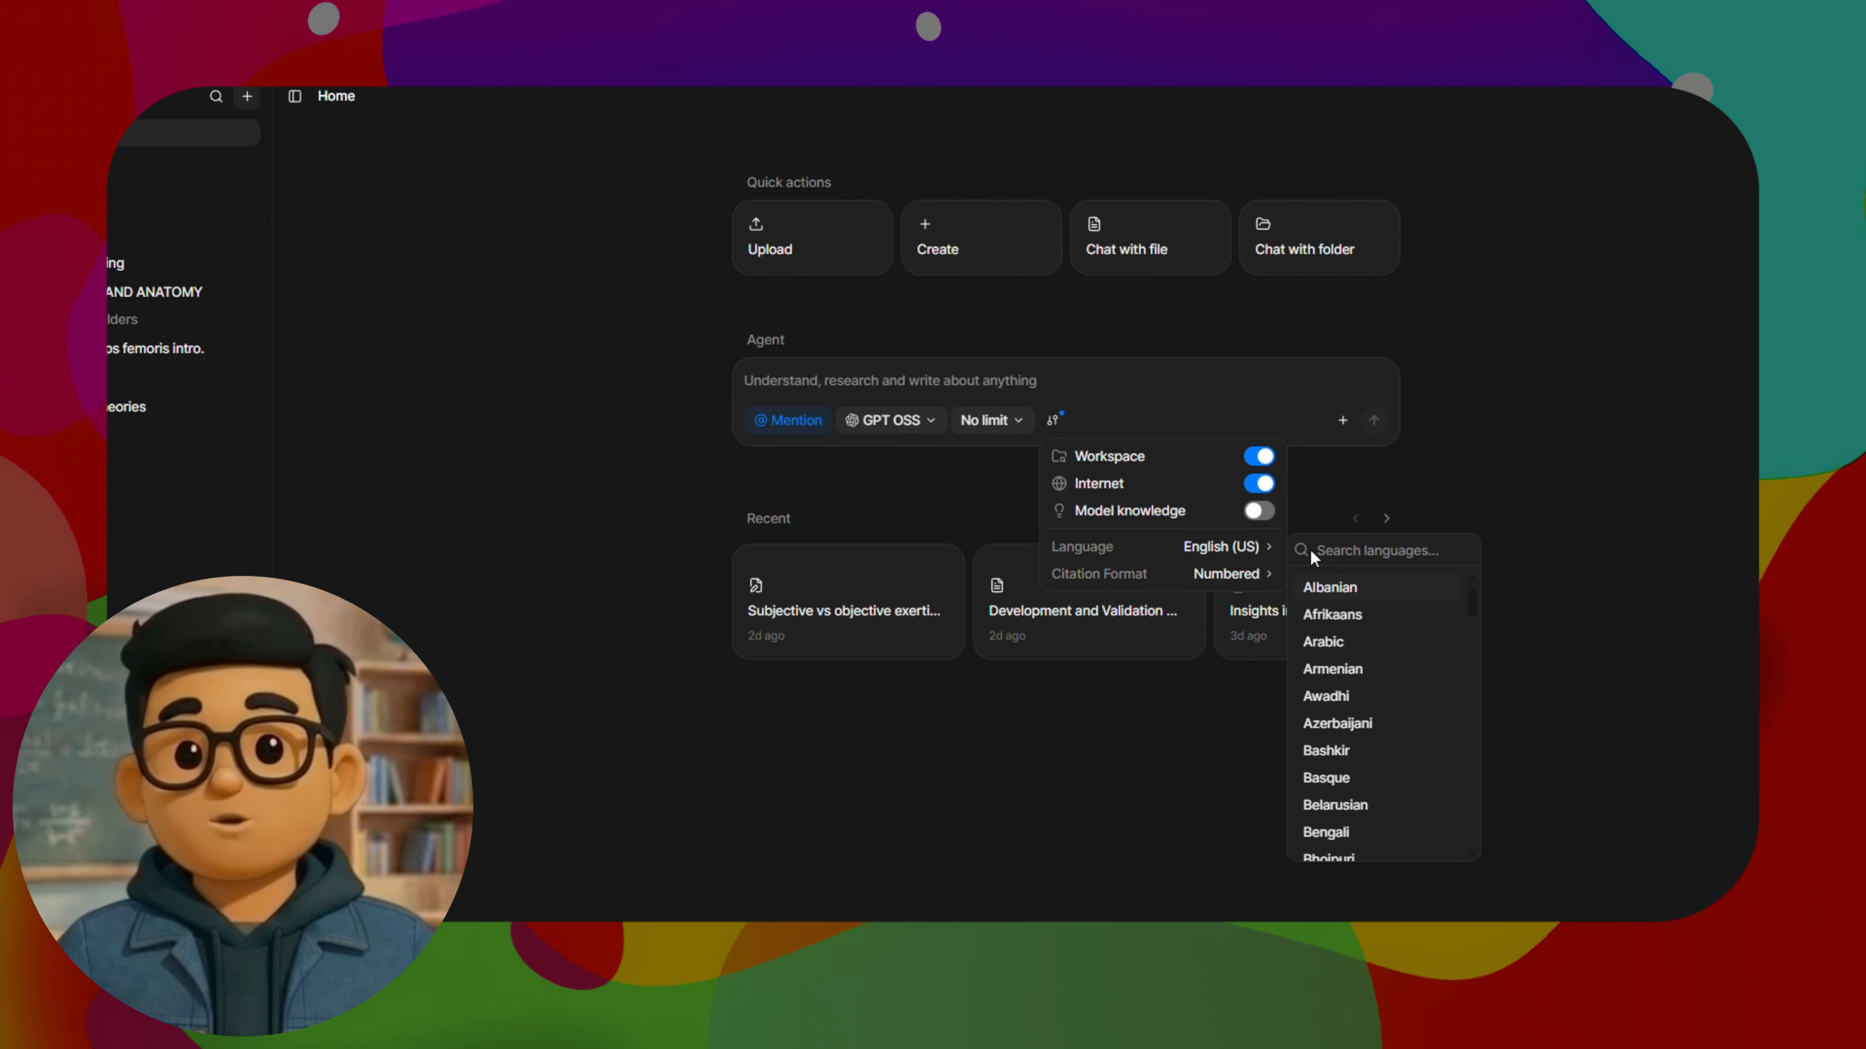
Look through the citation formats available in the Agent's settings, from Numbered and APA (7th edition) to OSCOLA
left_click(1238, 574)
scroll(1419, 737, "down", 1)
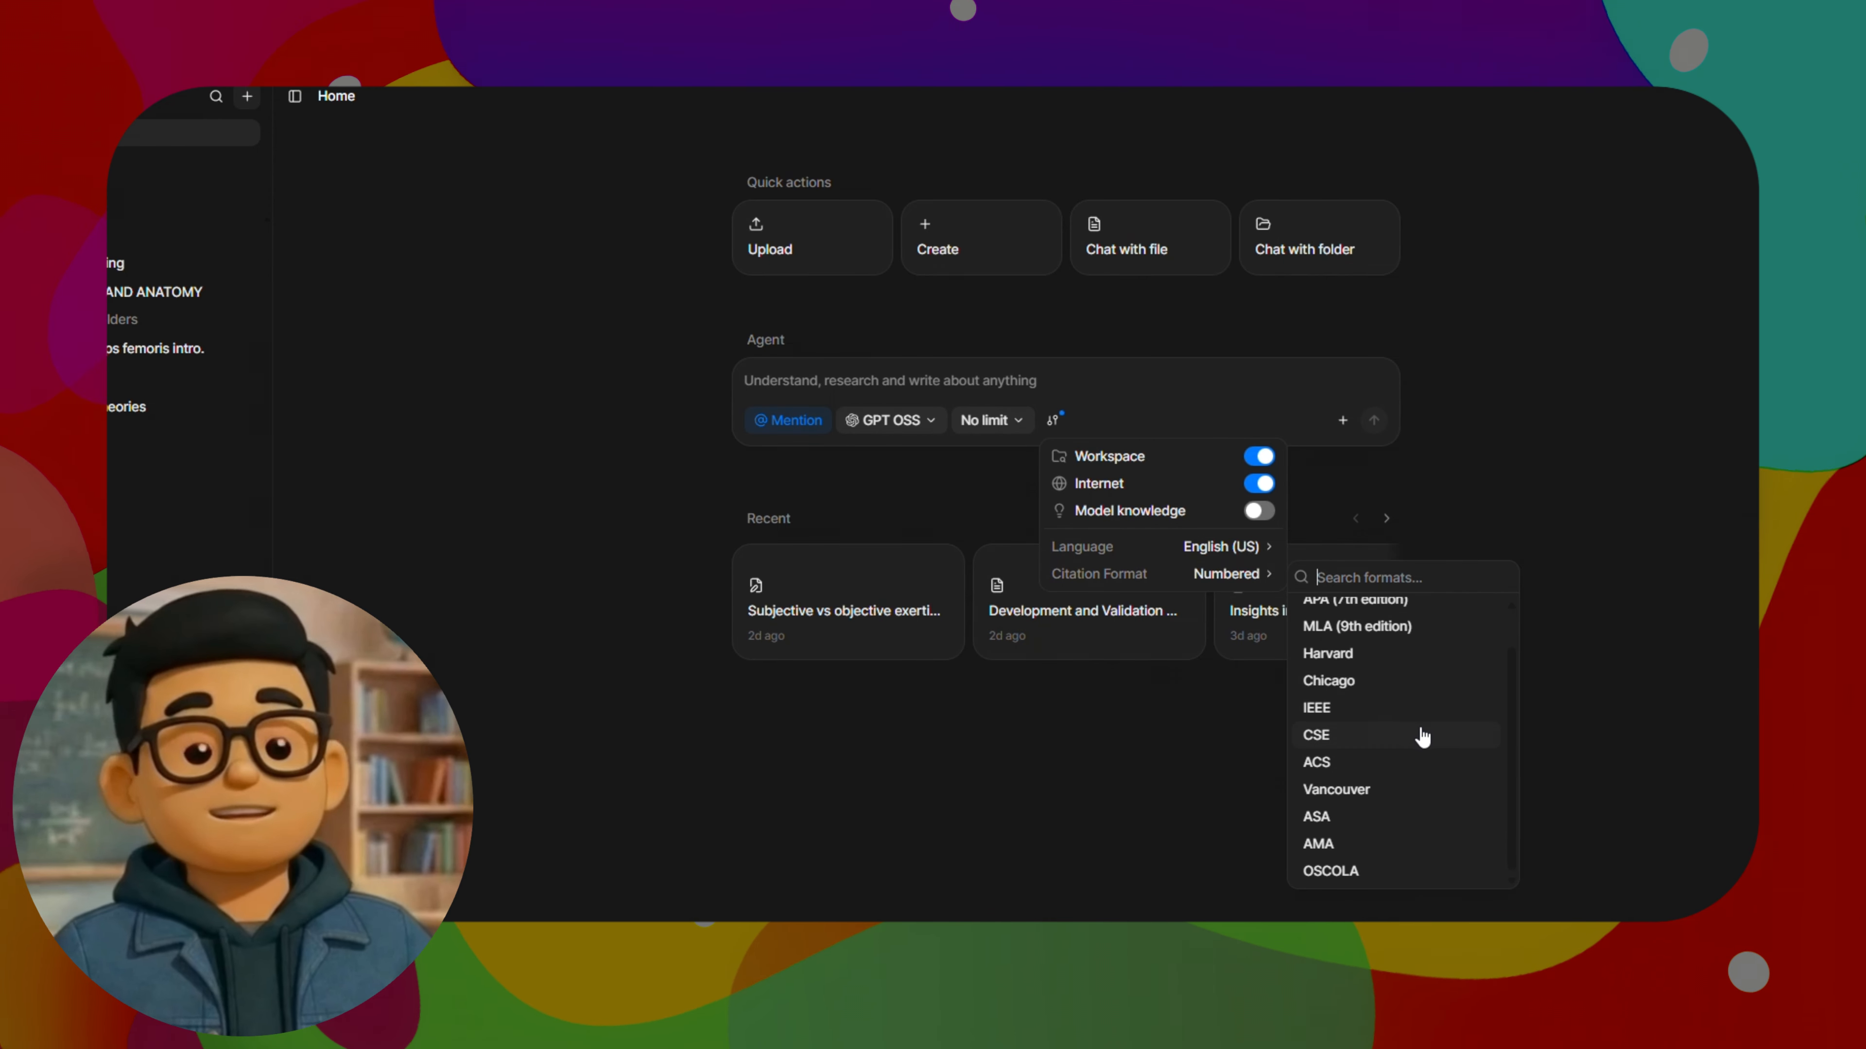
scroll(1422, 738, "up", 1)
scroll(1422, 733, "down", 1)
scroll(1419, 727, "up", 1)
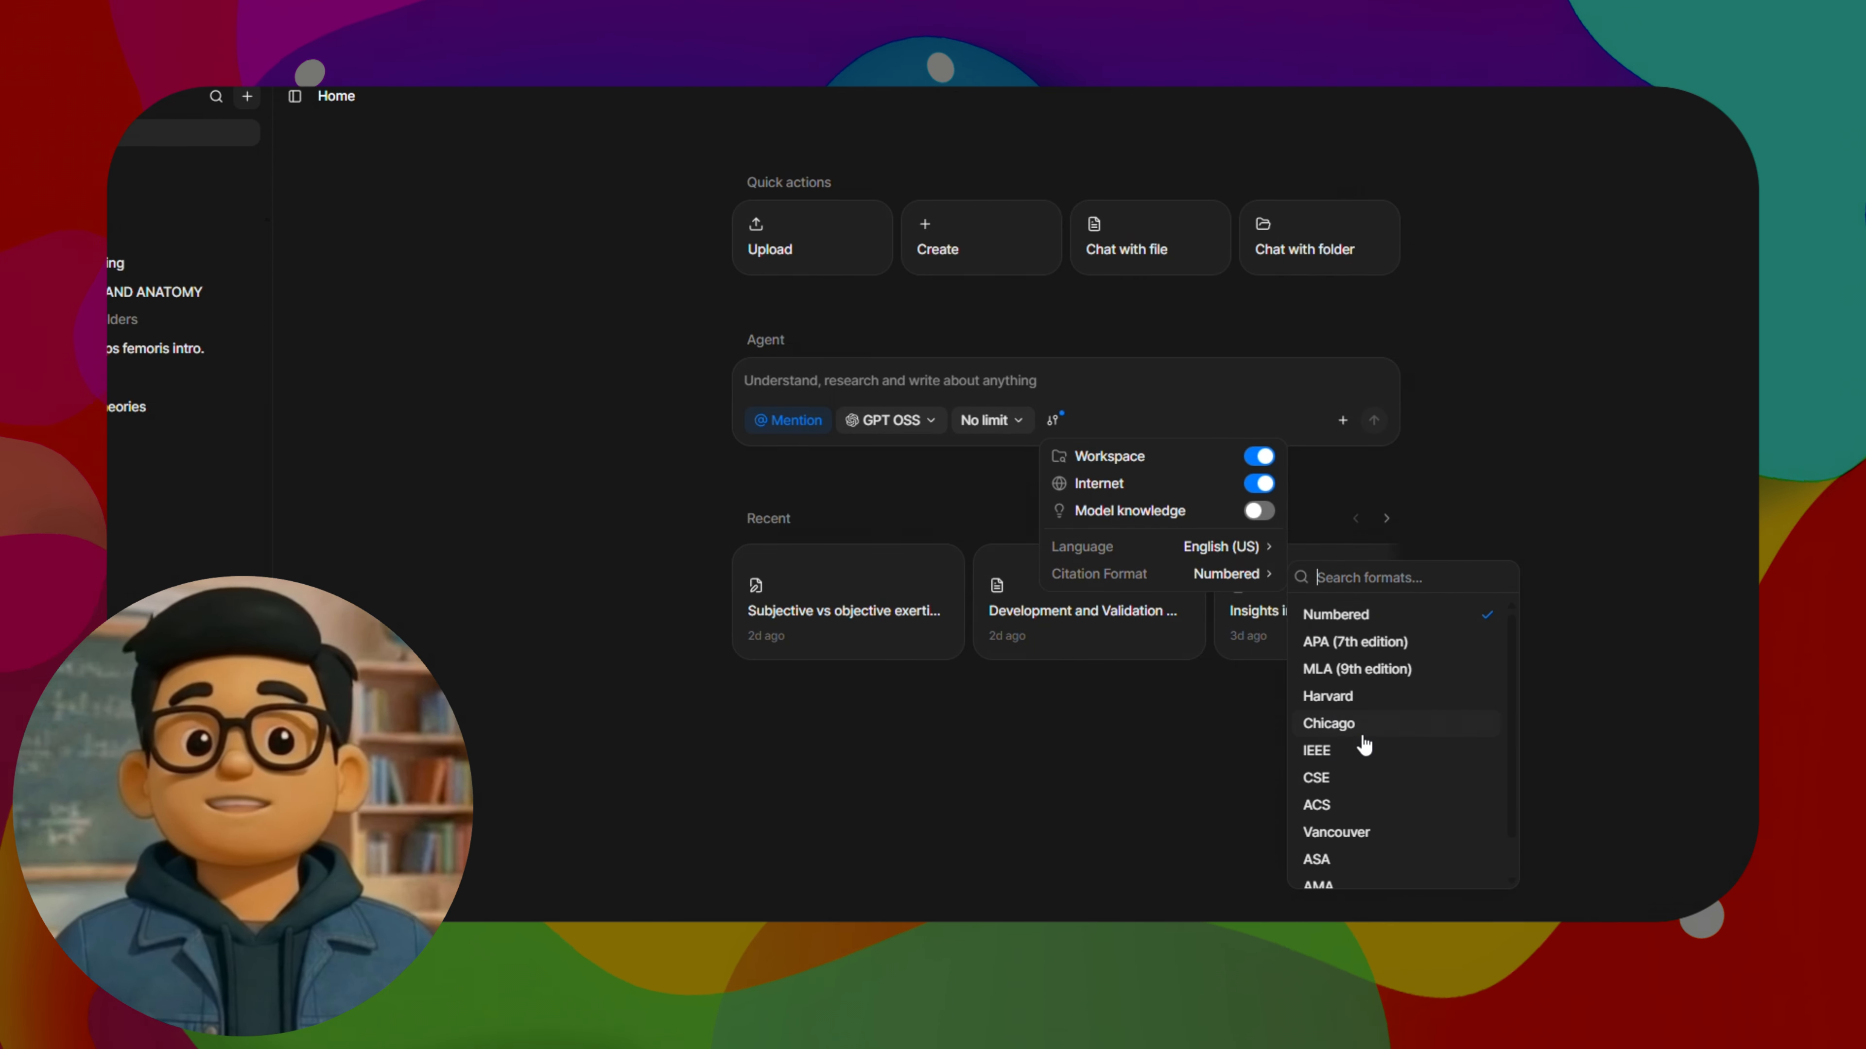
left_click(1353, 701)
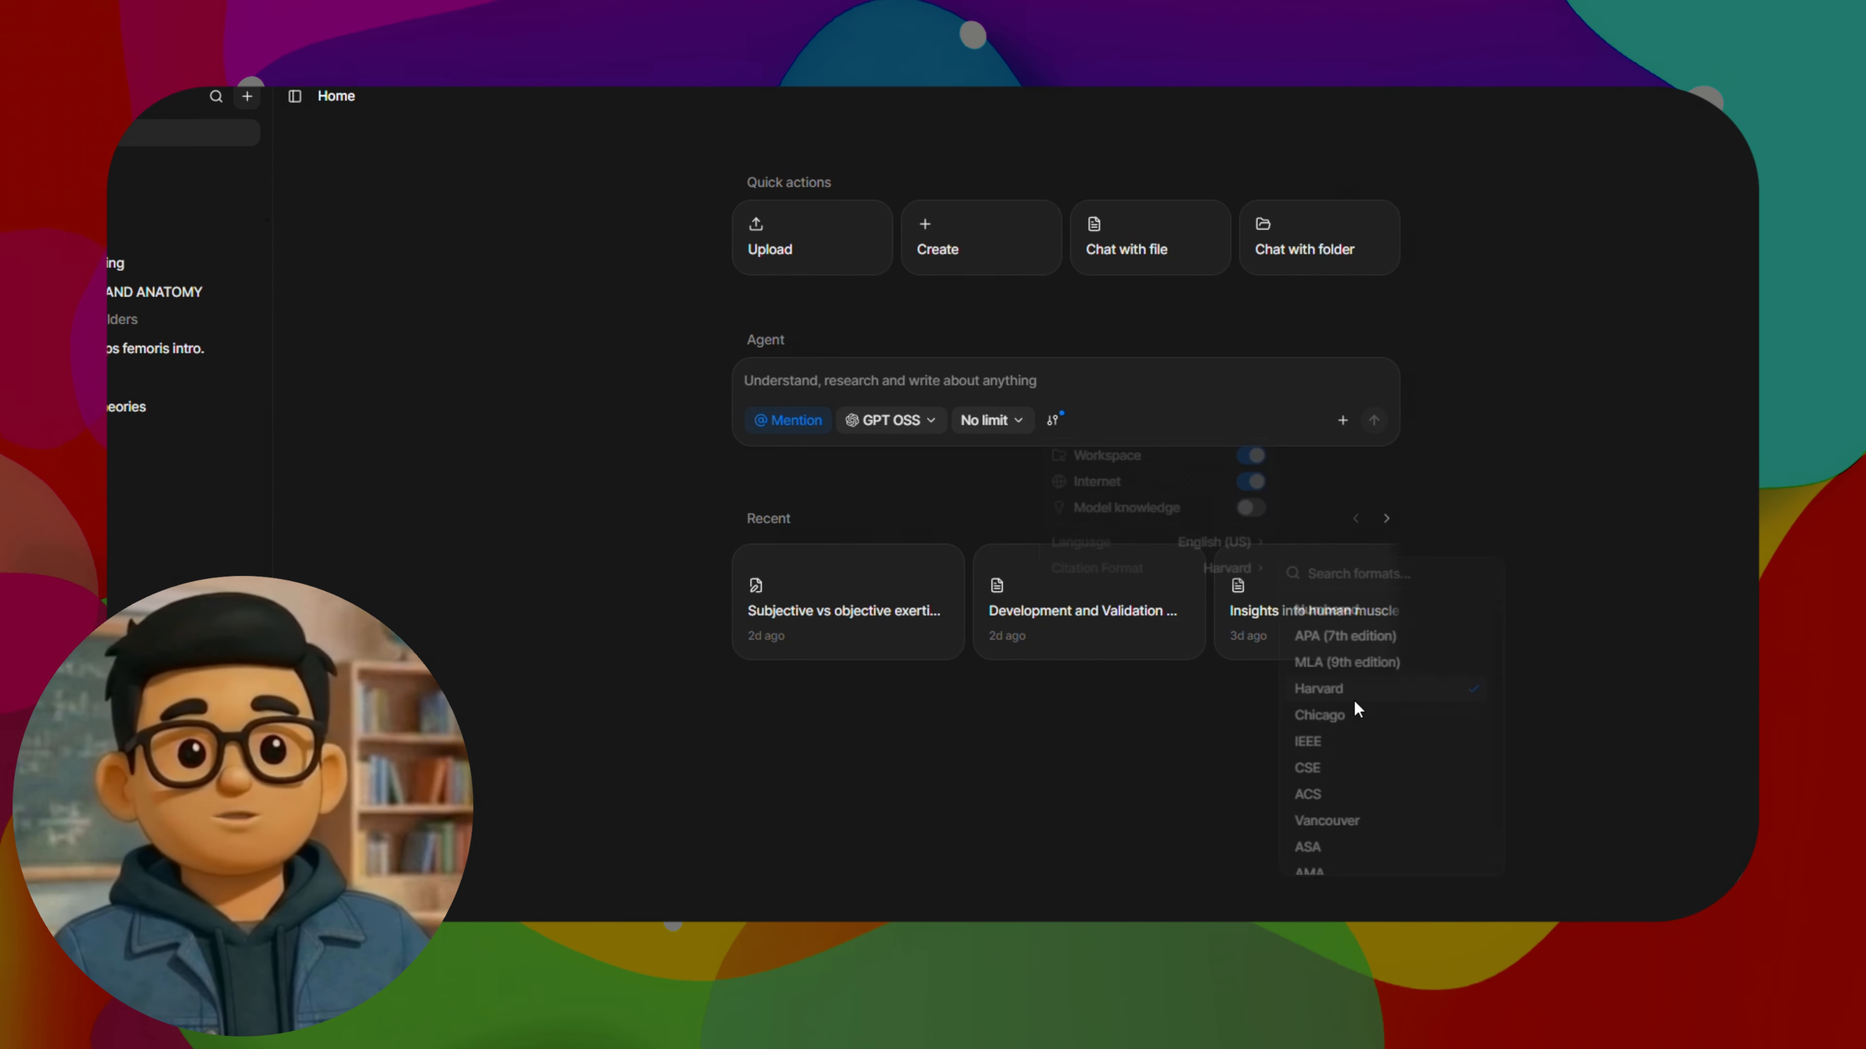
left_click(1058, 423)
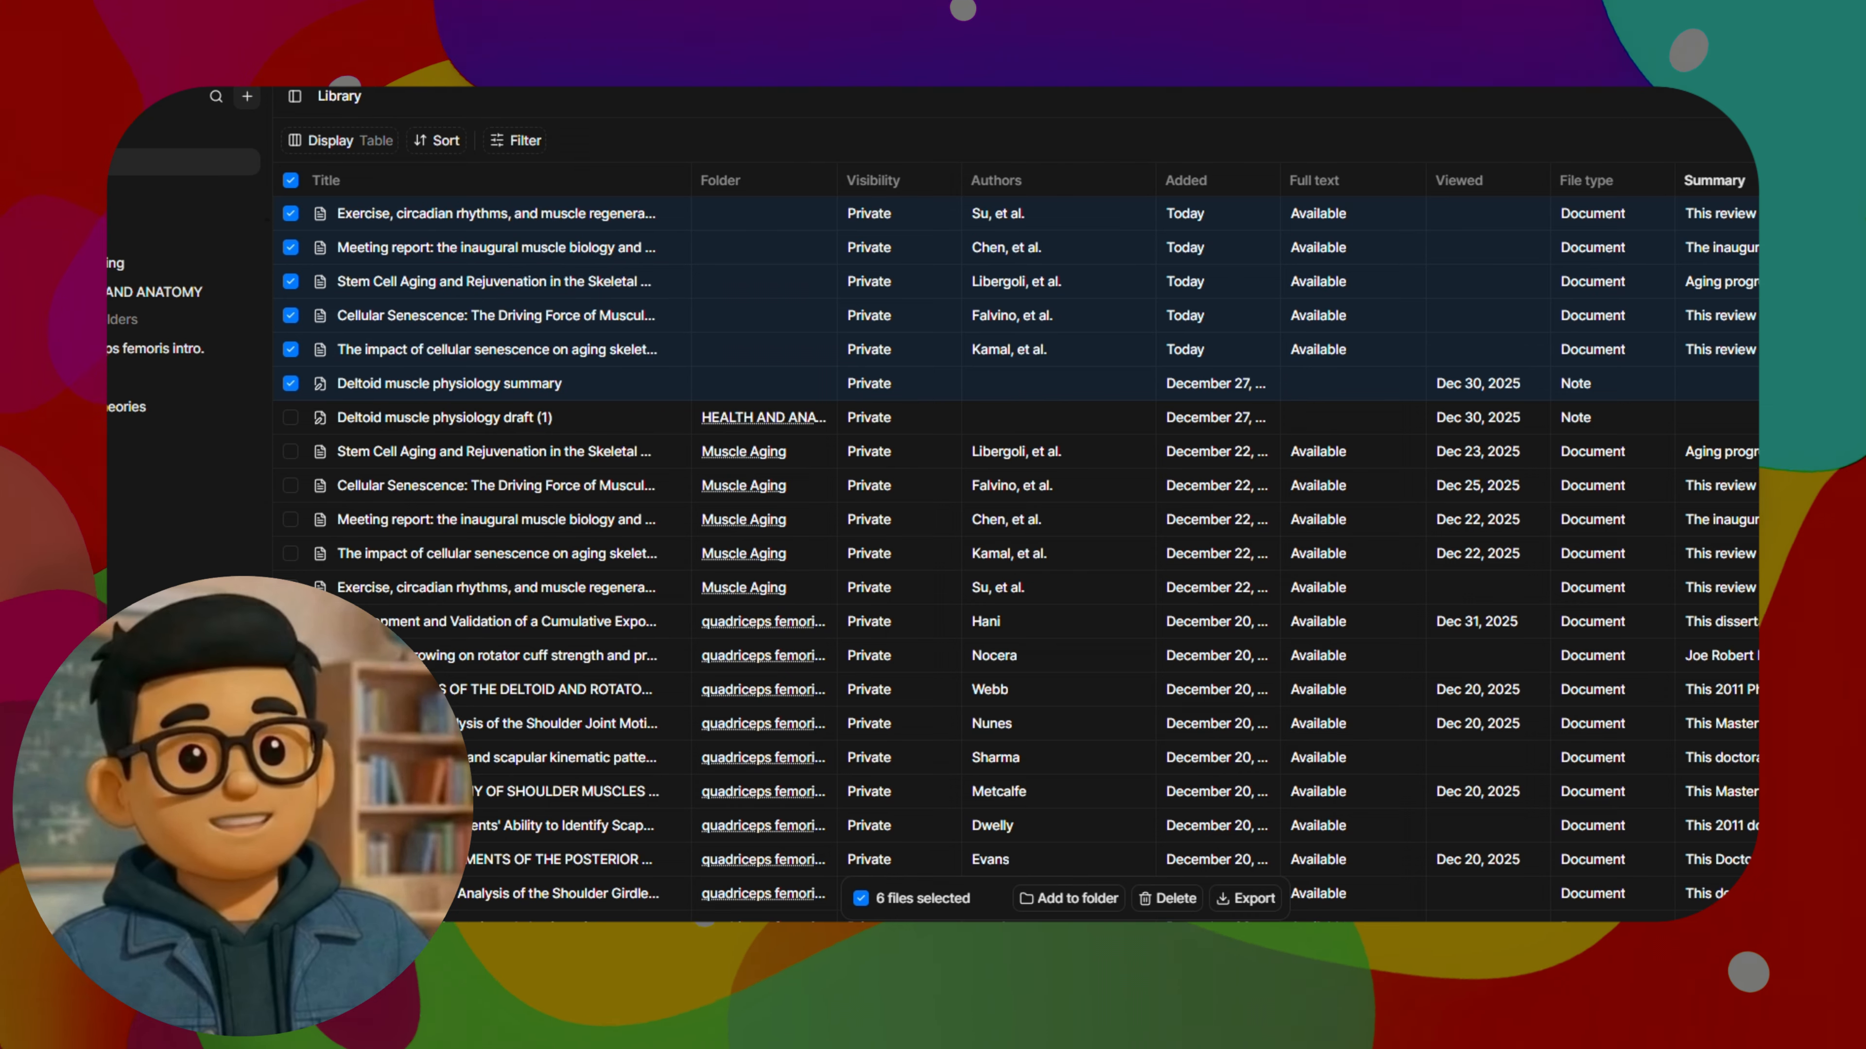
Add the six selected library files to a new folder named "Physiology papers for paragraph 2"
left_click(1098, 898)
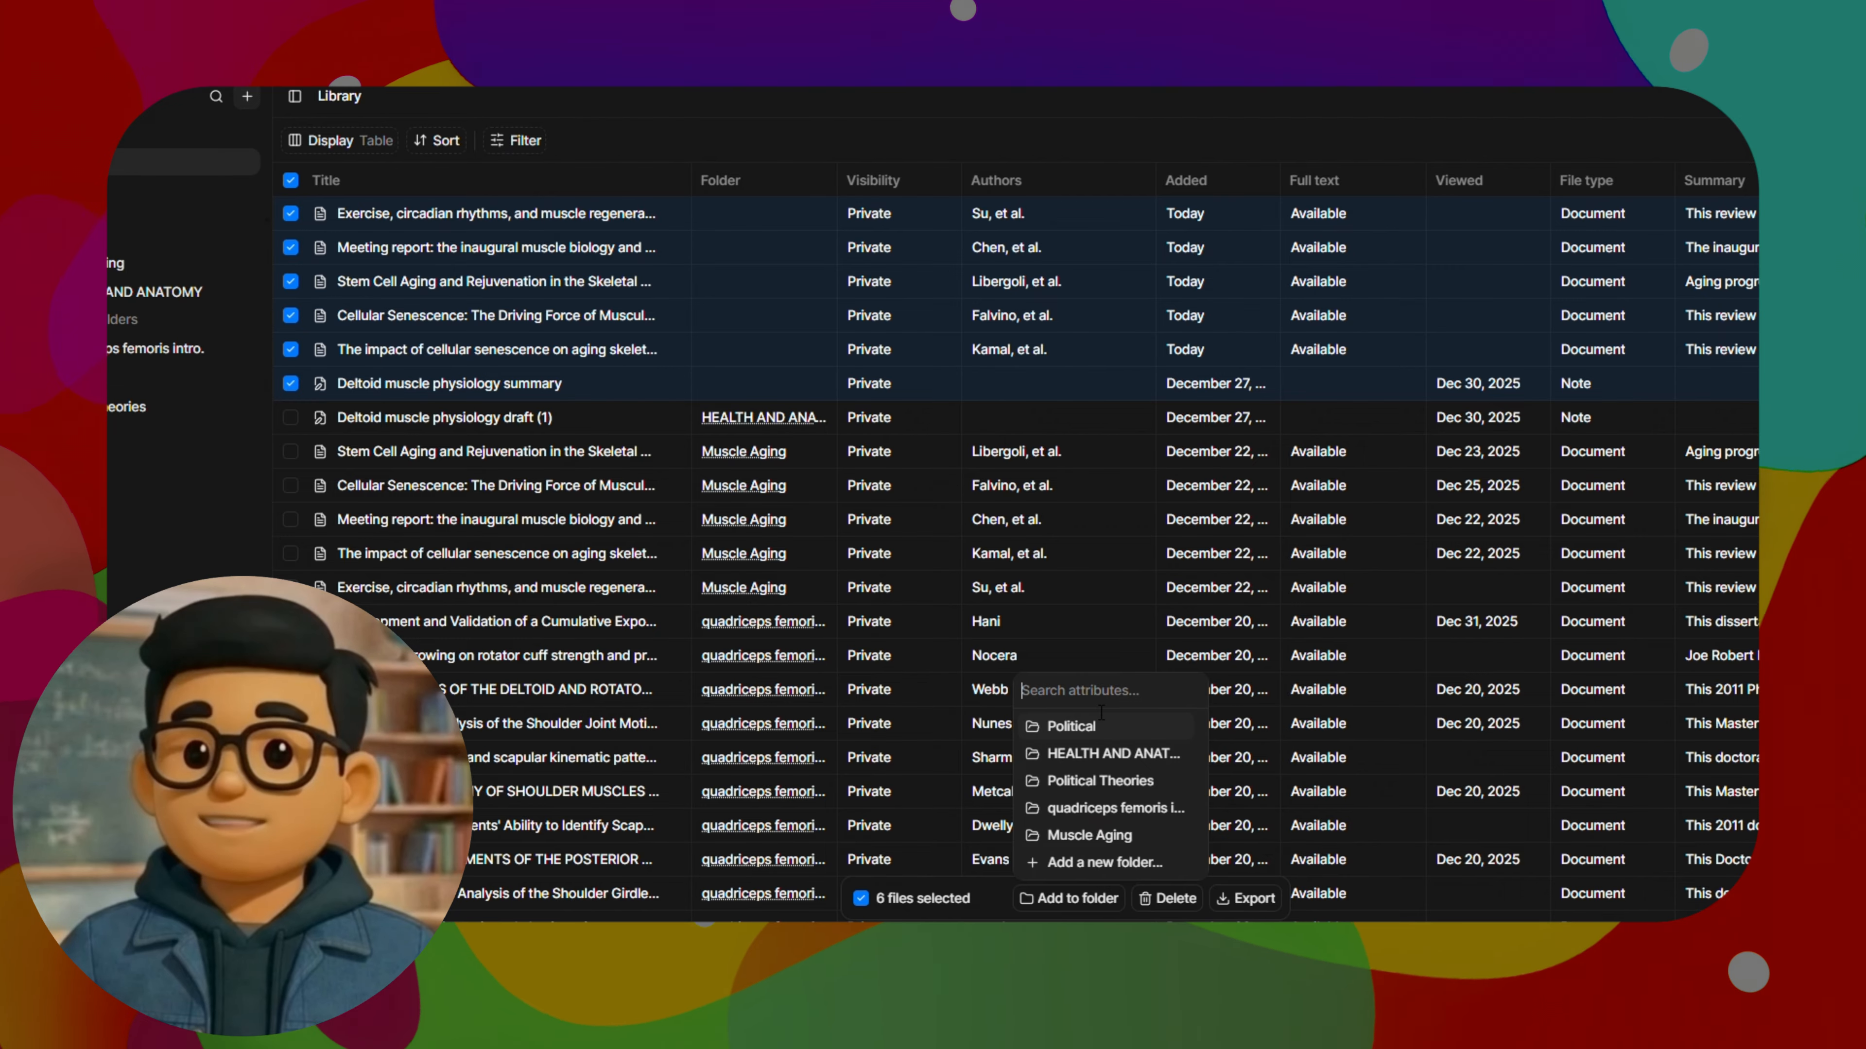
key("ctrl+v")
key("ctrl+a")
key("BackSpace")
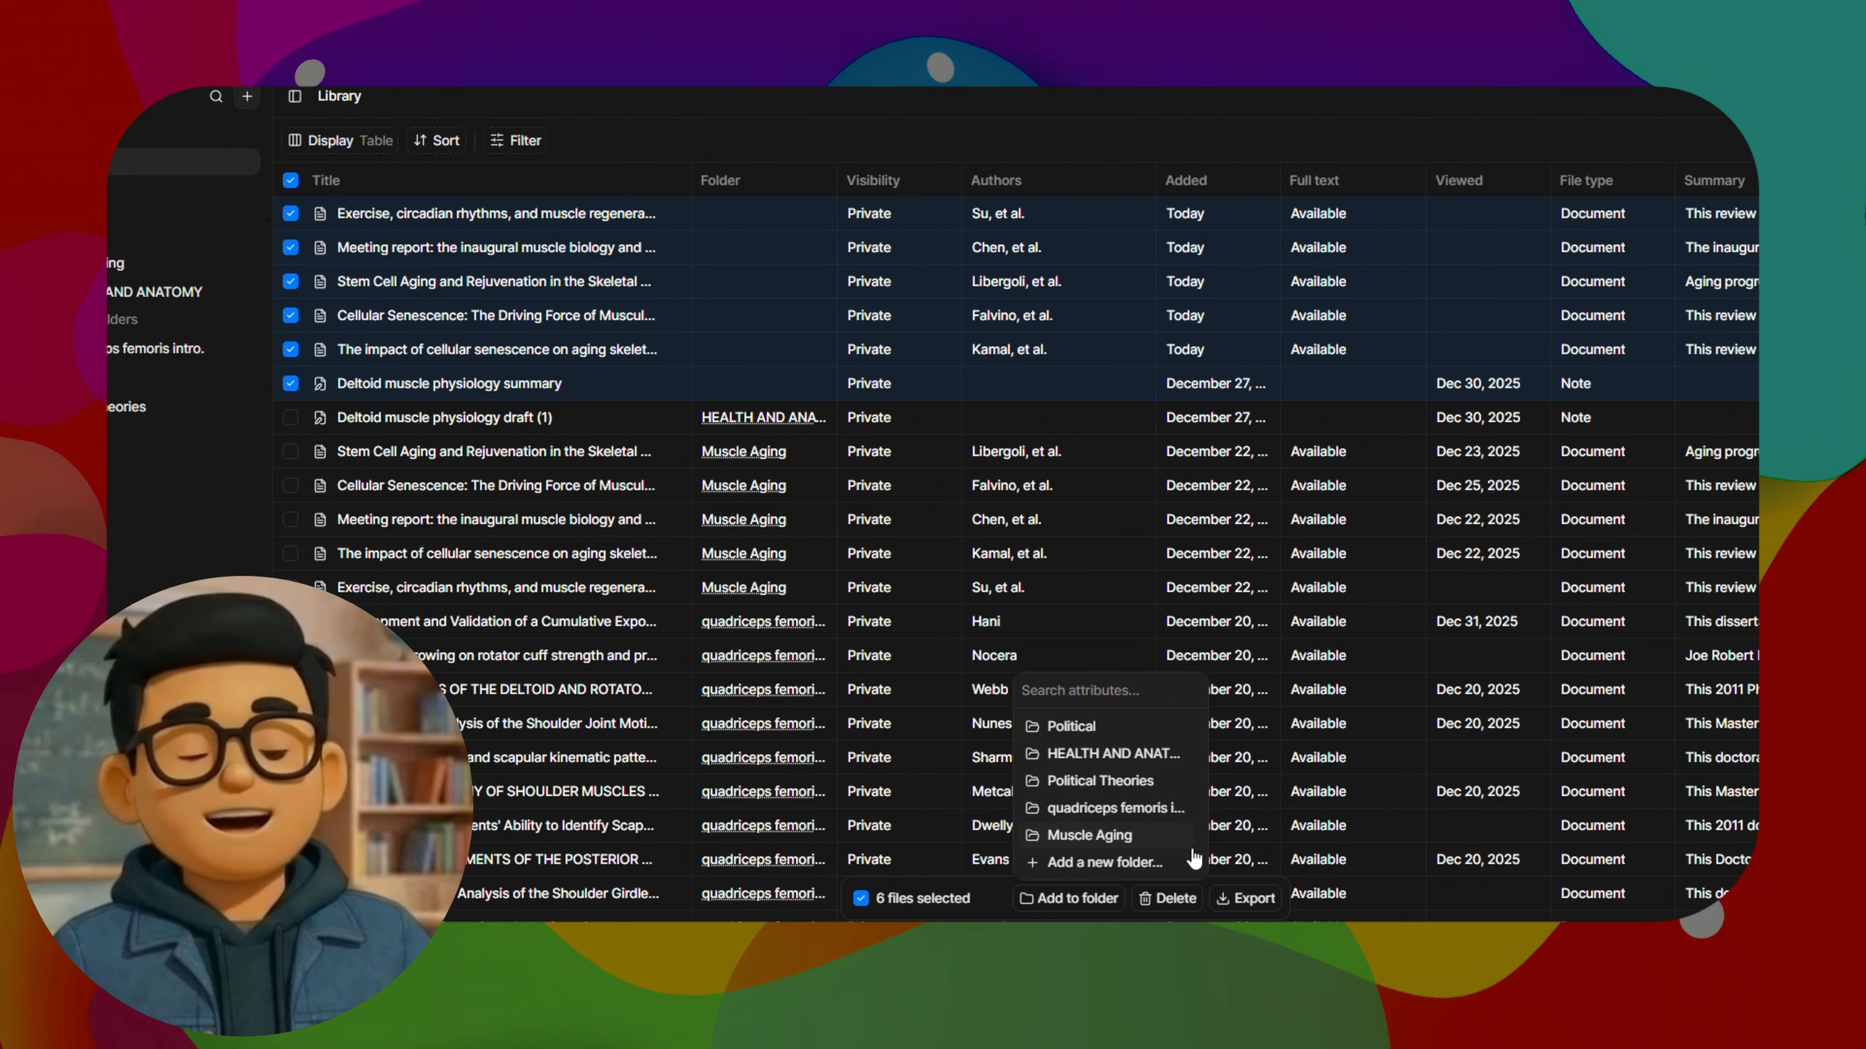
left_click(1103, 863)
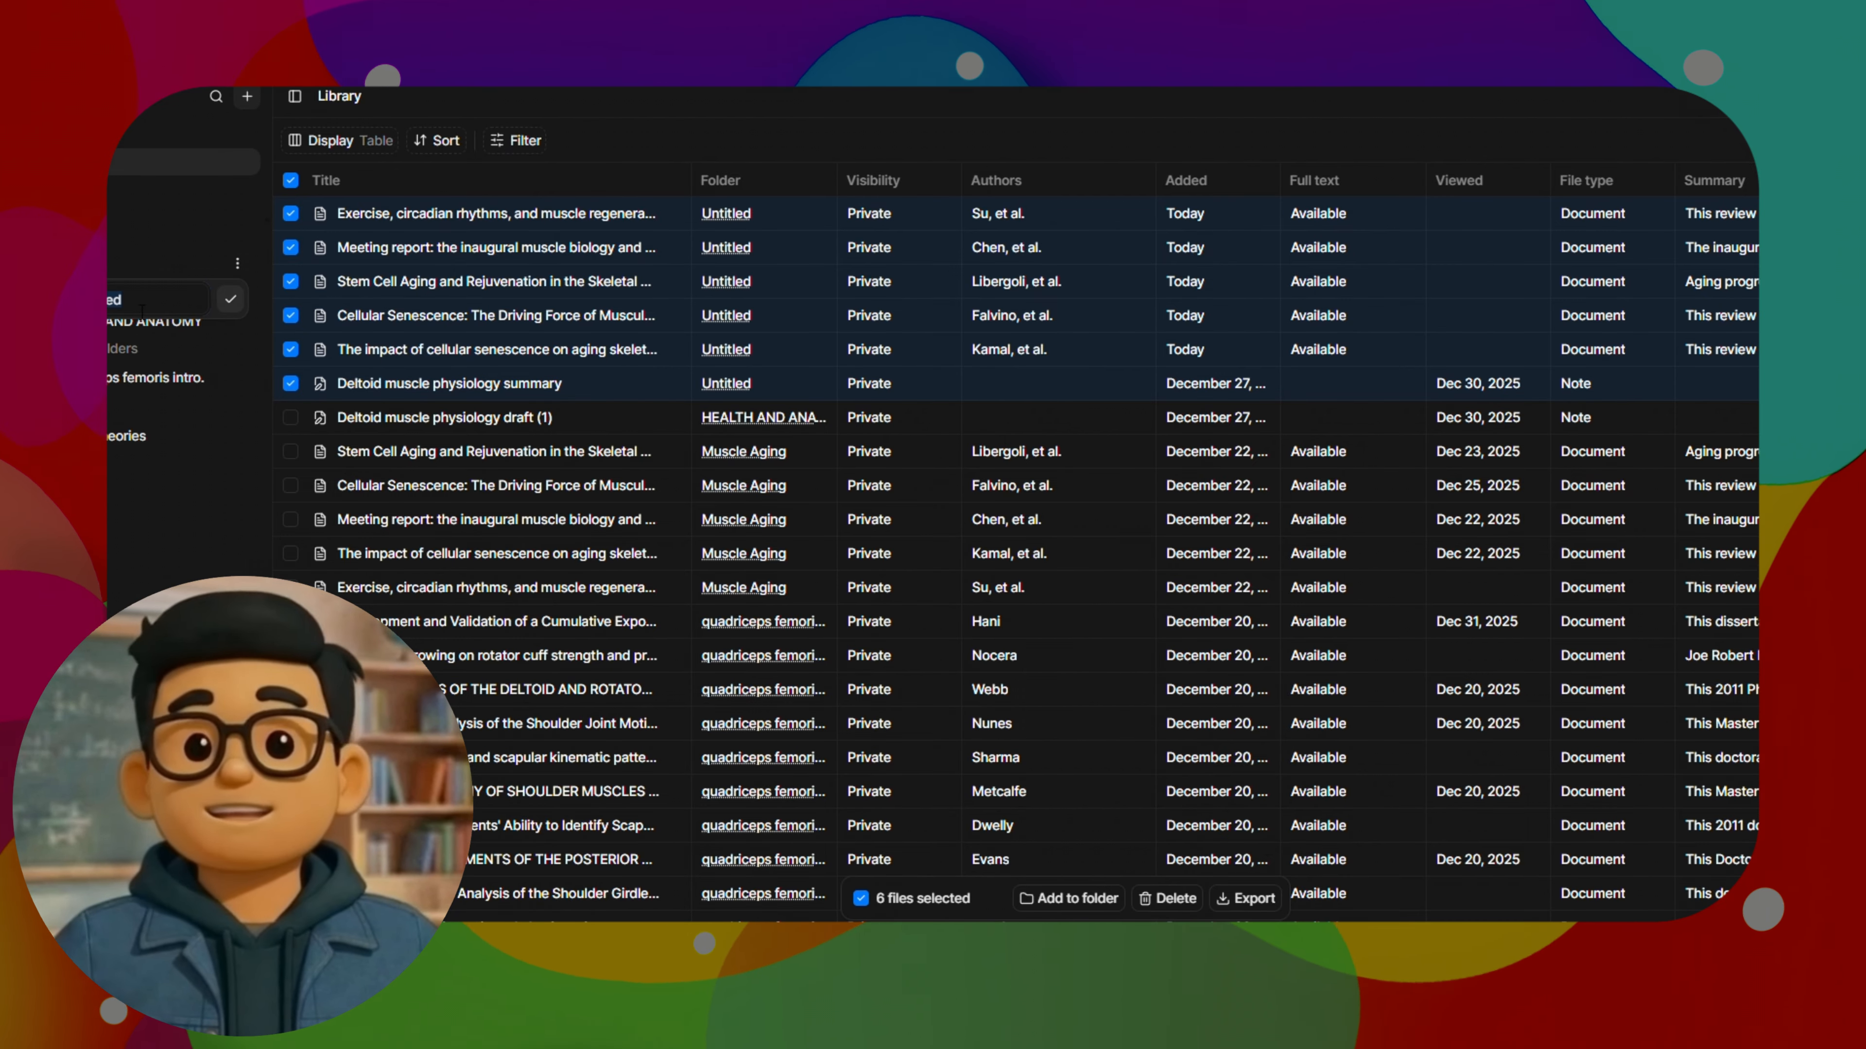
key("ctrl+v")
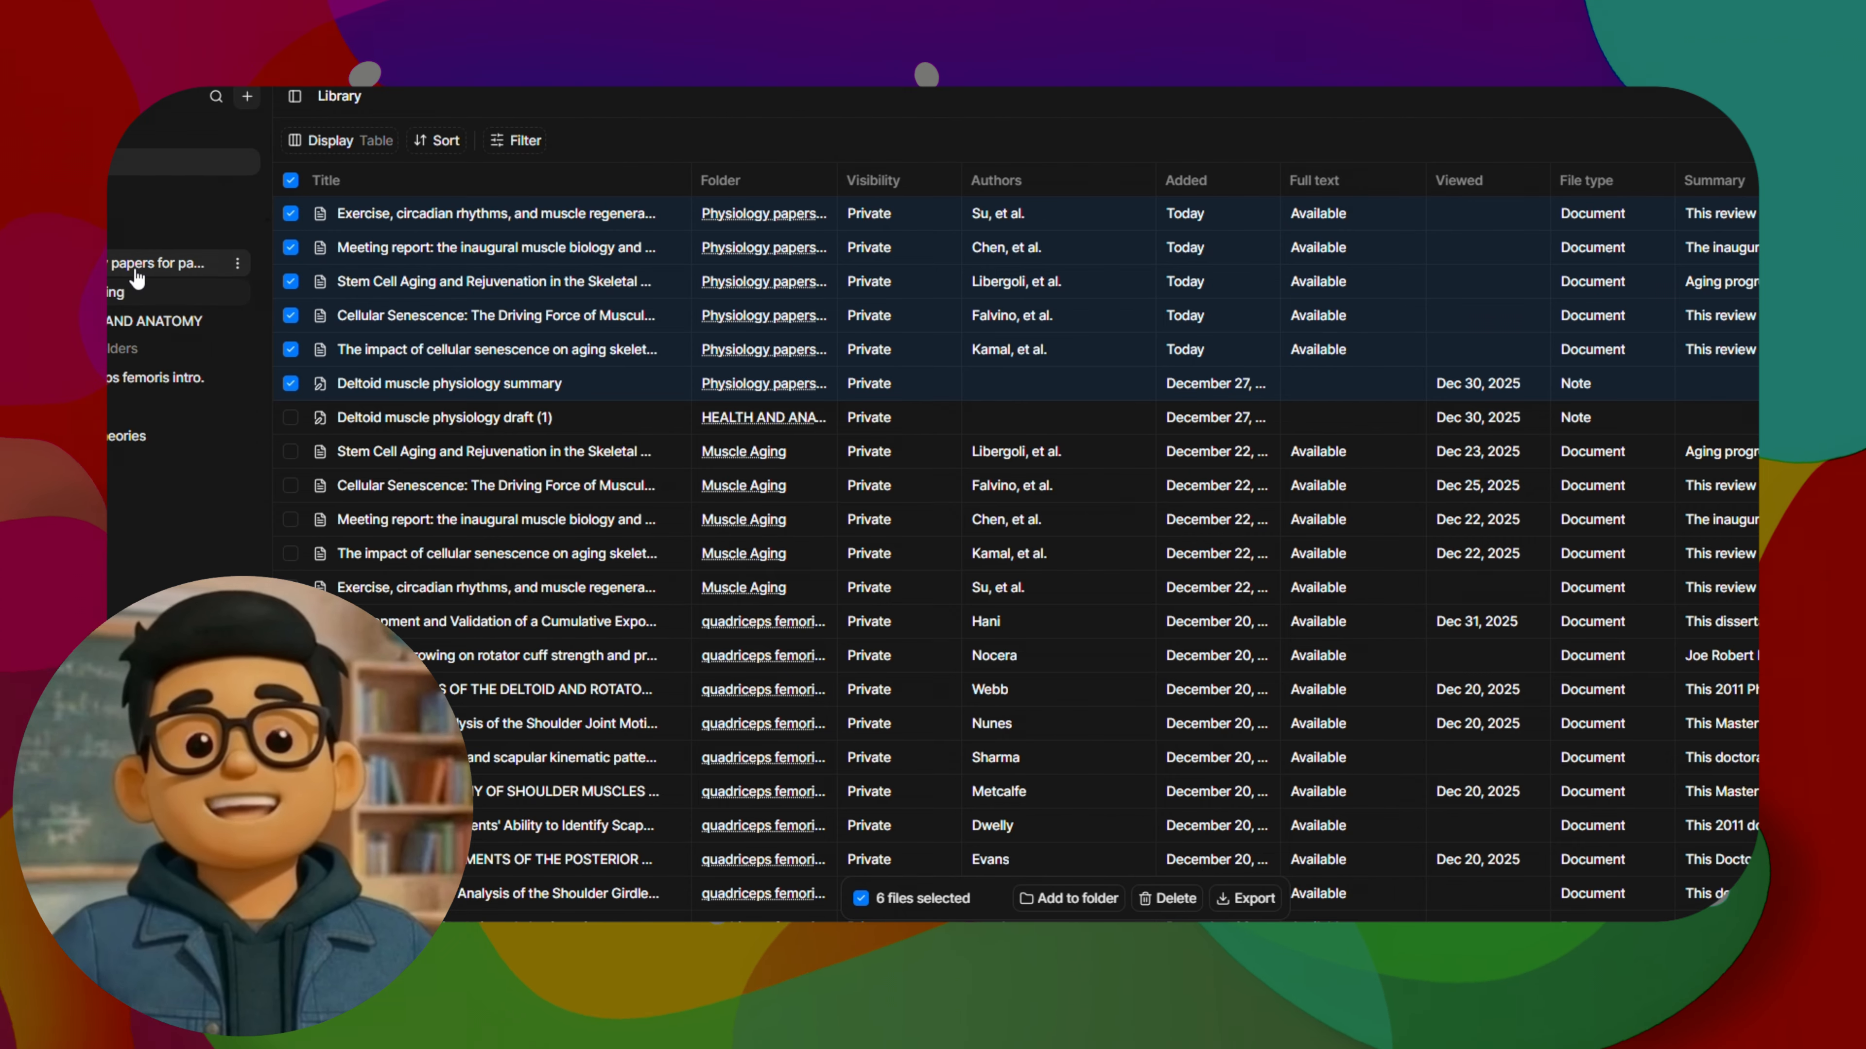
Open the new physiology folder and ask its chat "what is the main gap in the literature that these papers pointing to?"
left_click(123, 266)
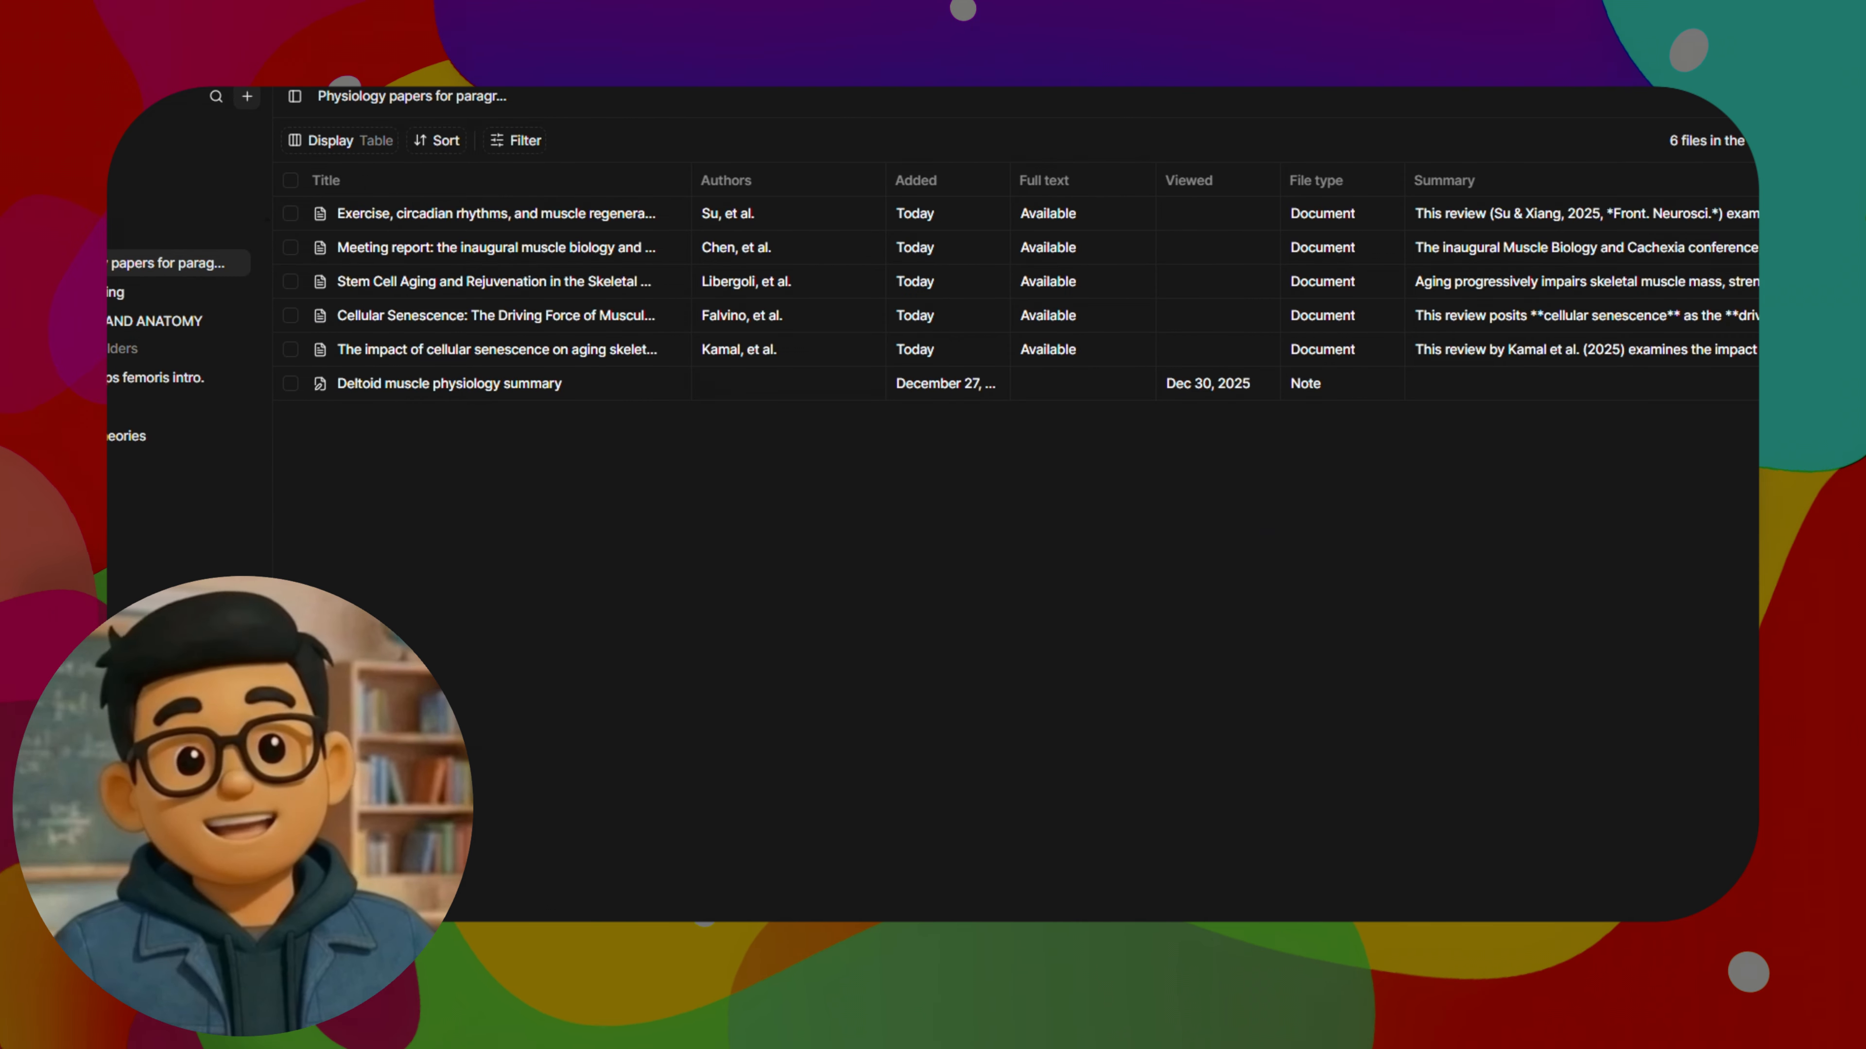
left_click(1837, 97)
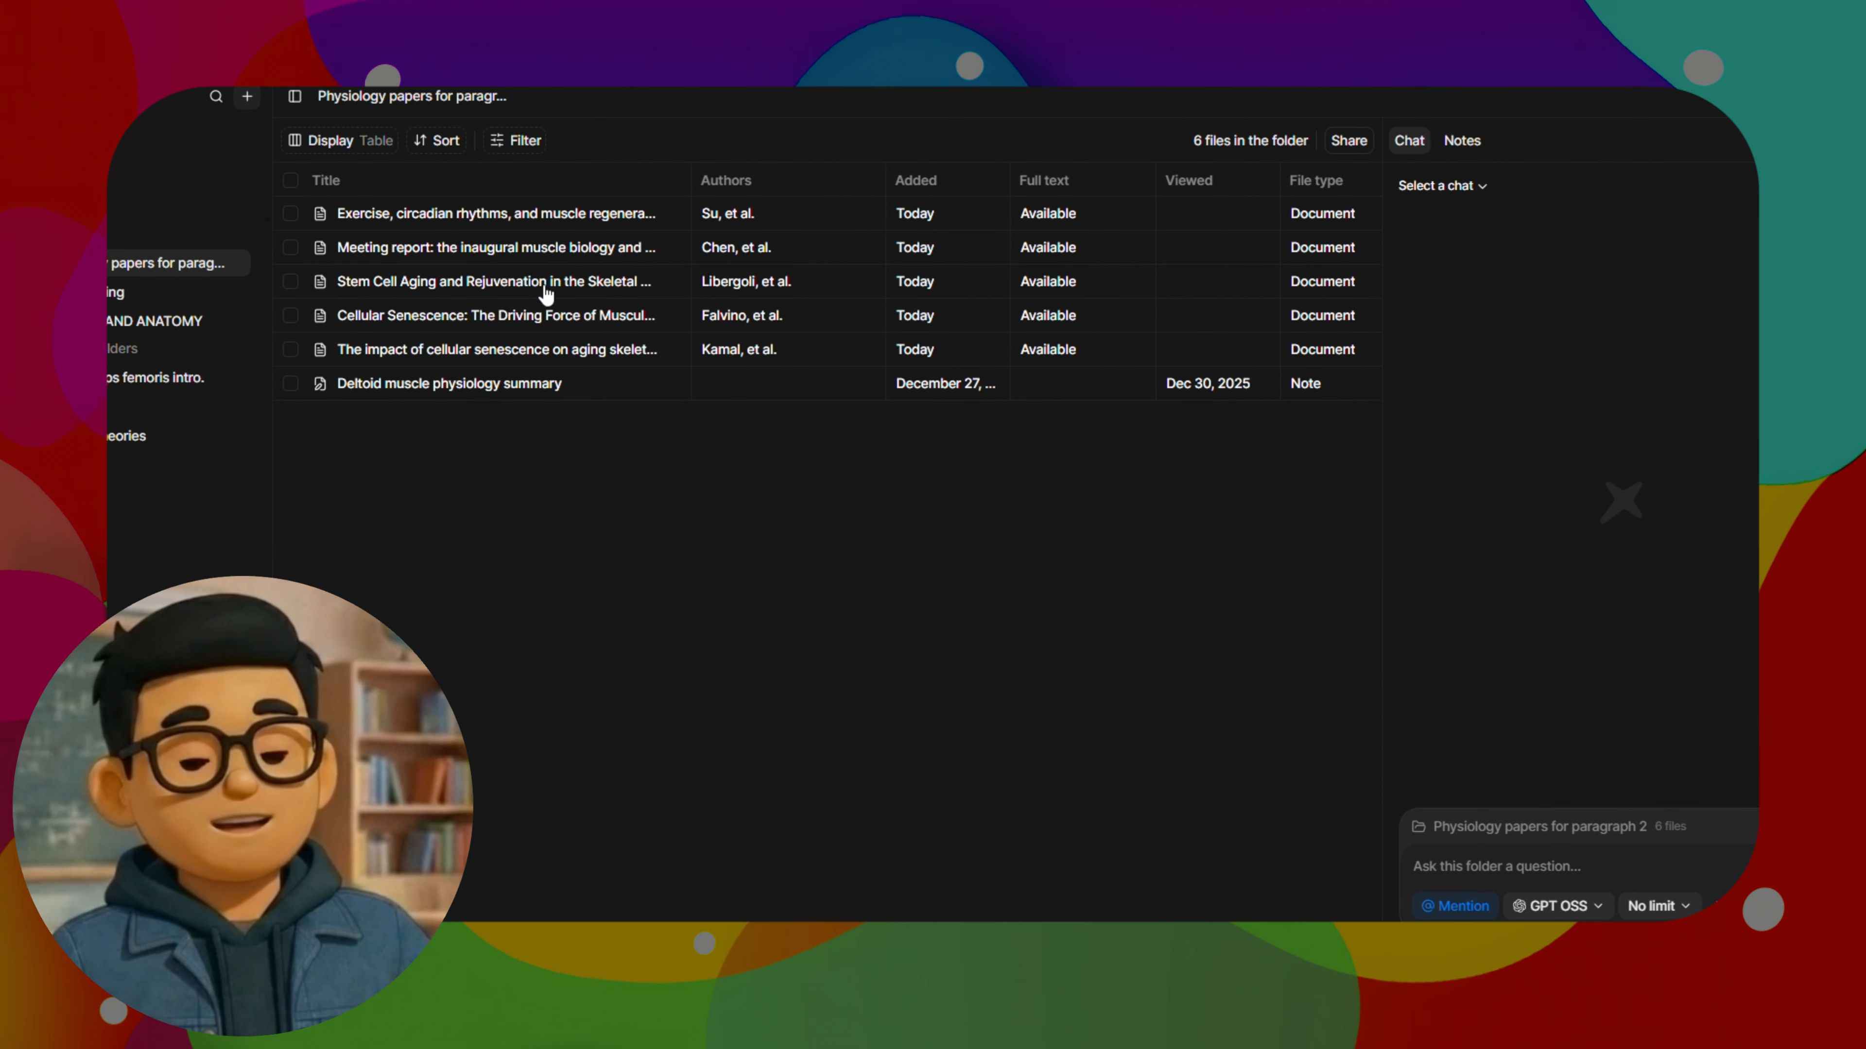
type("what is the main gap in the literature that these papers pointing to?")
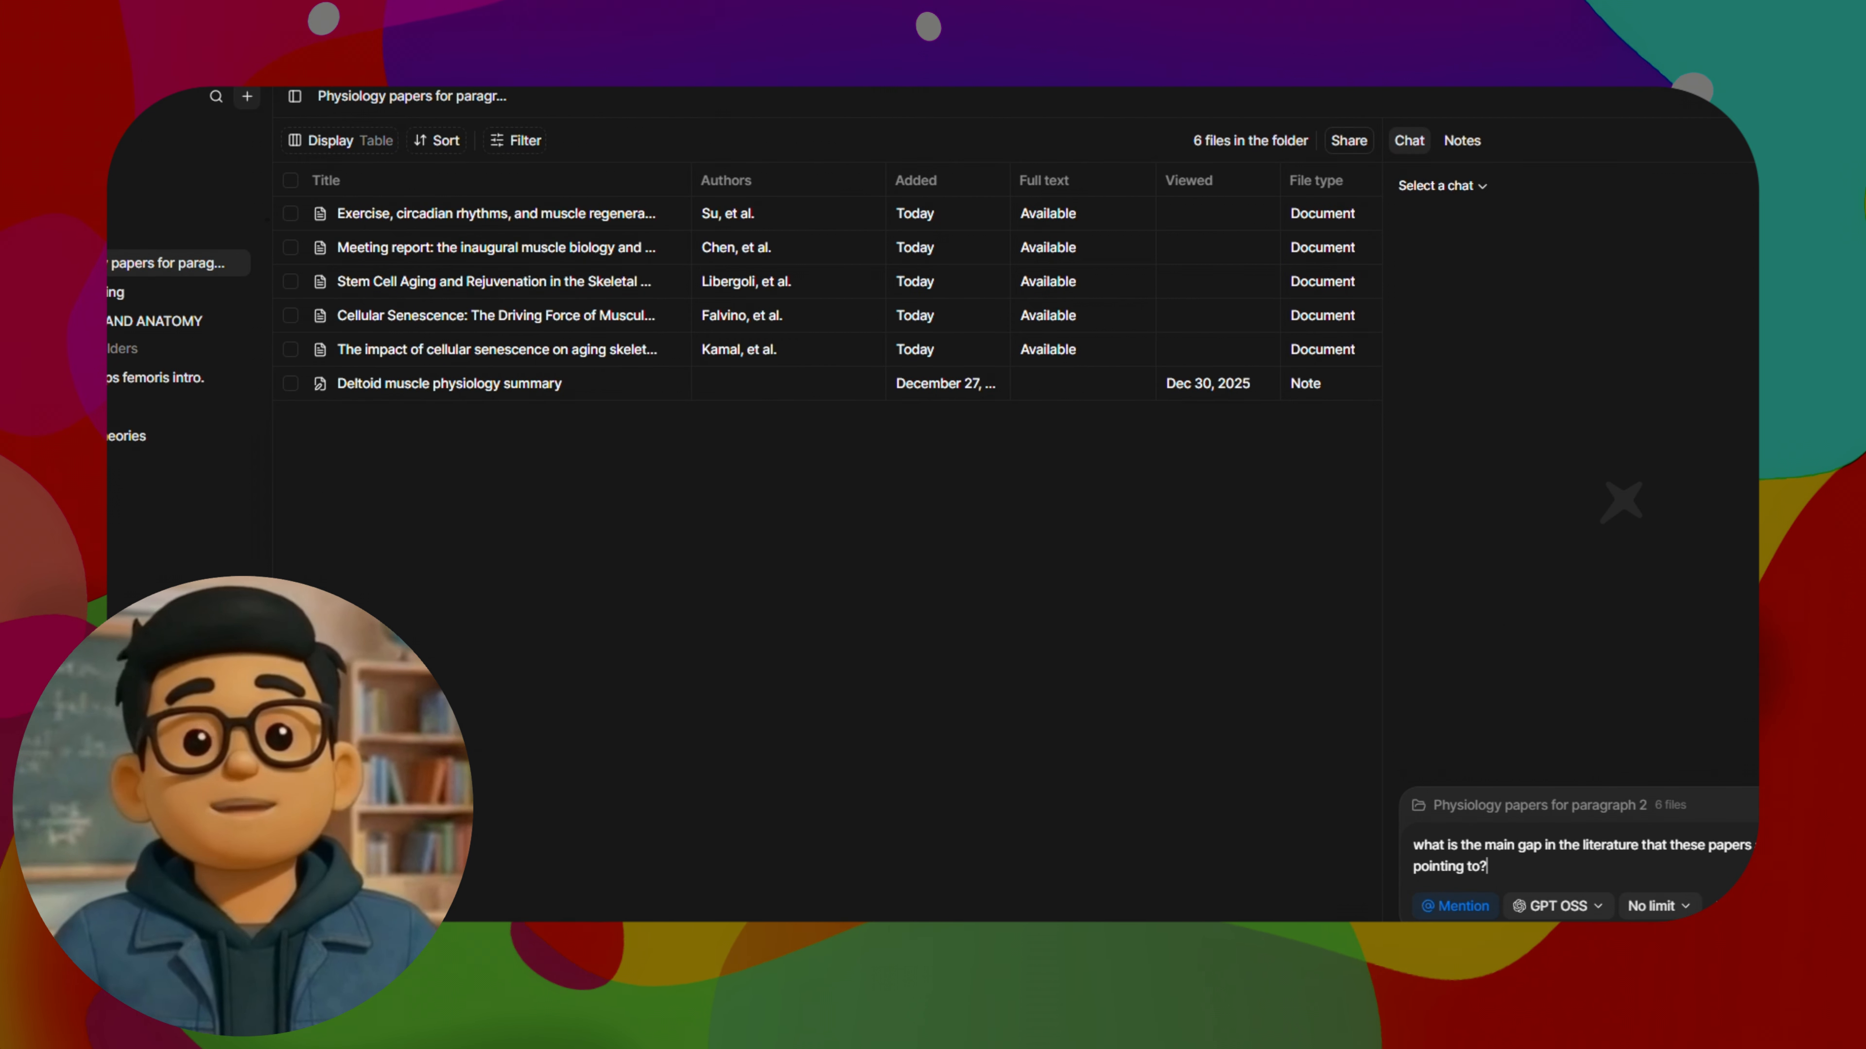
key("Return")
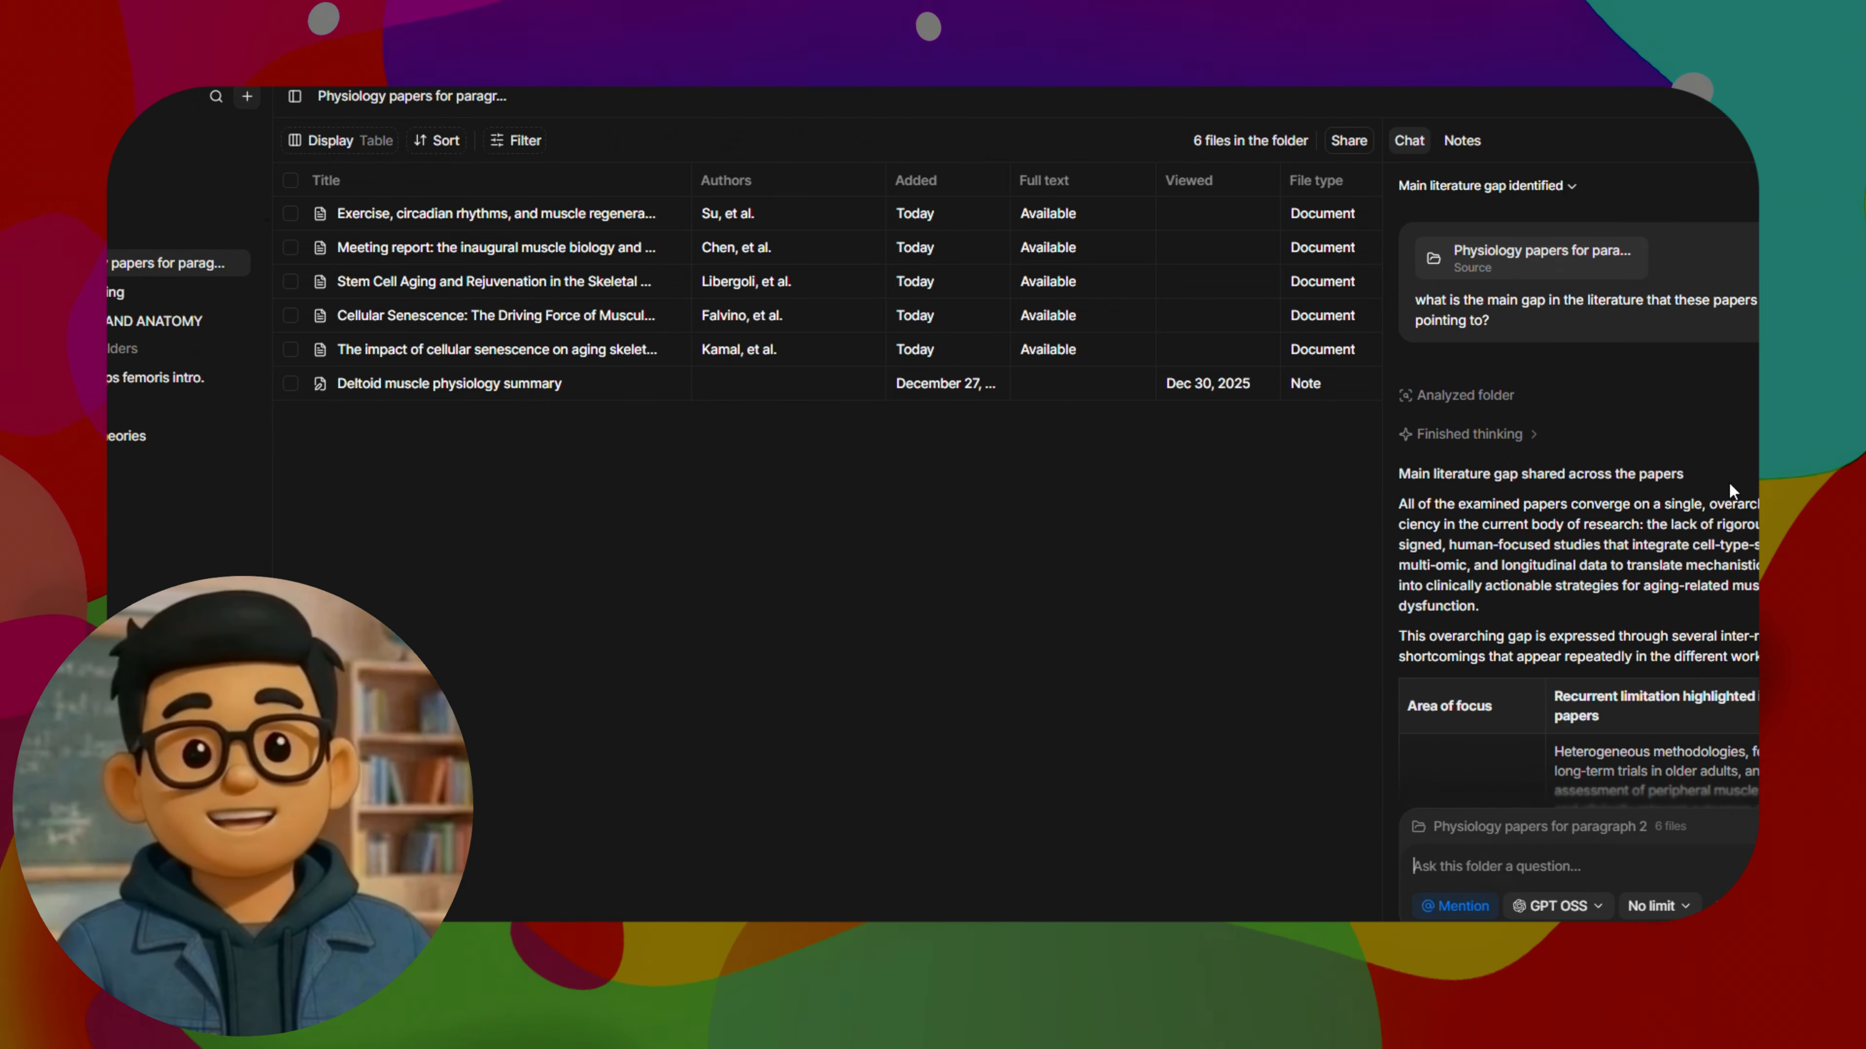
Read through the folder chat's answer on the literature gap, including the table, cited sources, call to action and summary
scroll(1728, 482, "down", 6)
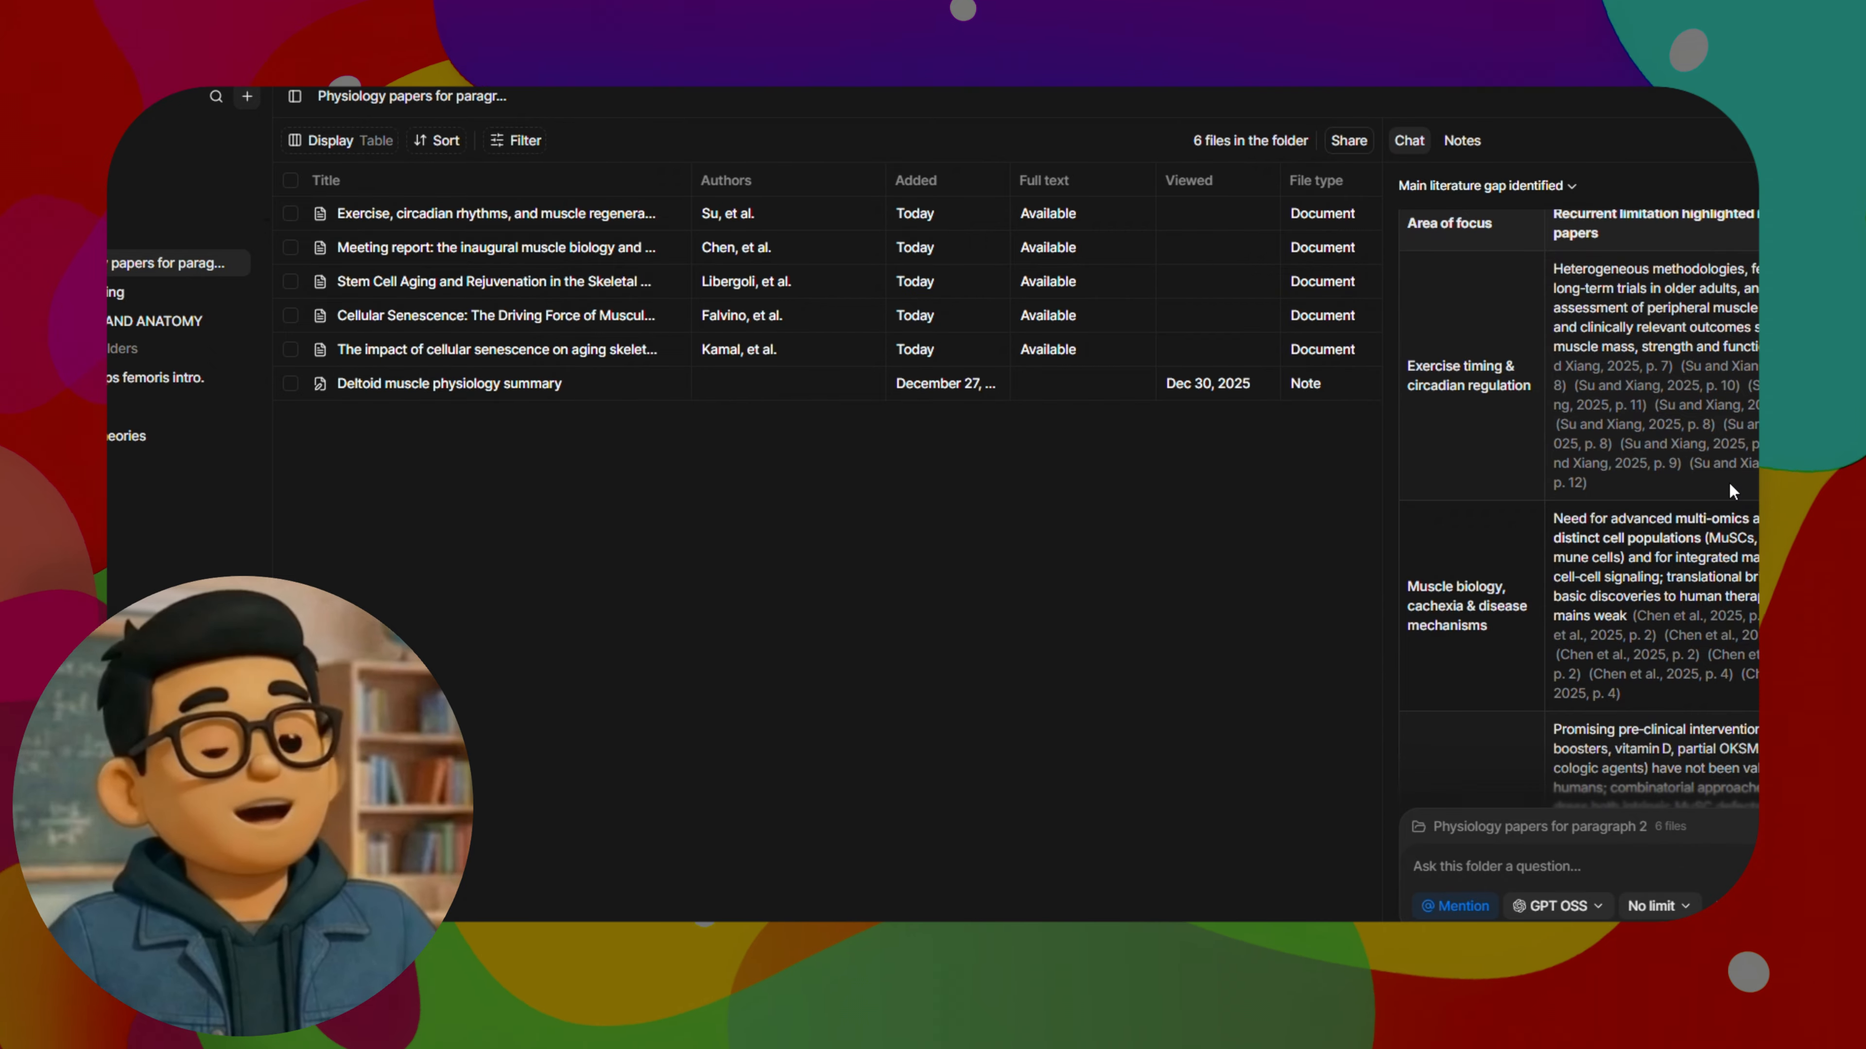
scroll(1728, 483, "up", 4)
scroll(1736, 489, "down", 4)
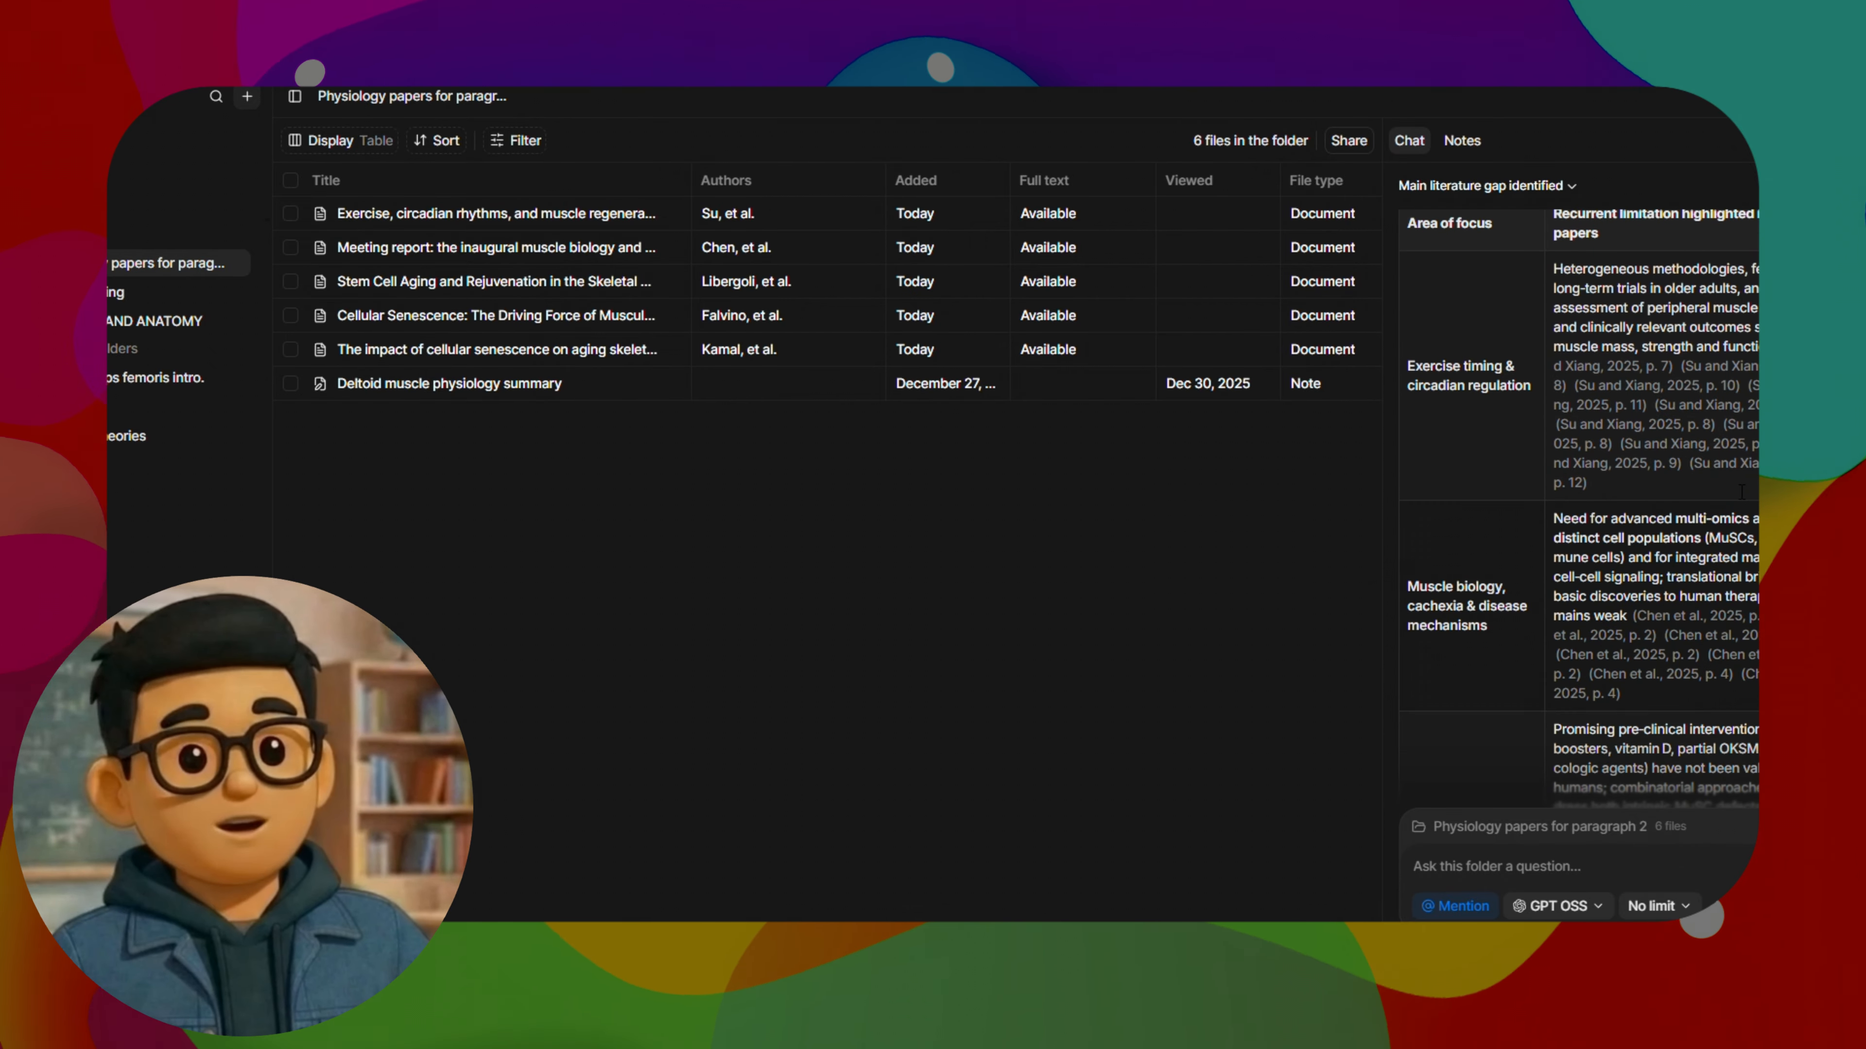
scroll(1741, 491, "up", 4)
scroll(1741, 491, "down", 4)
scroll(1743, 514, "down", 3)
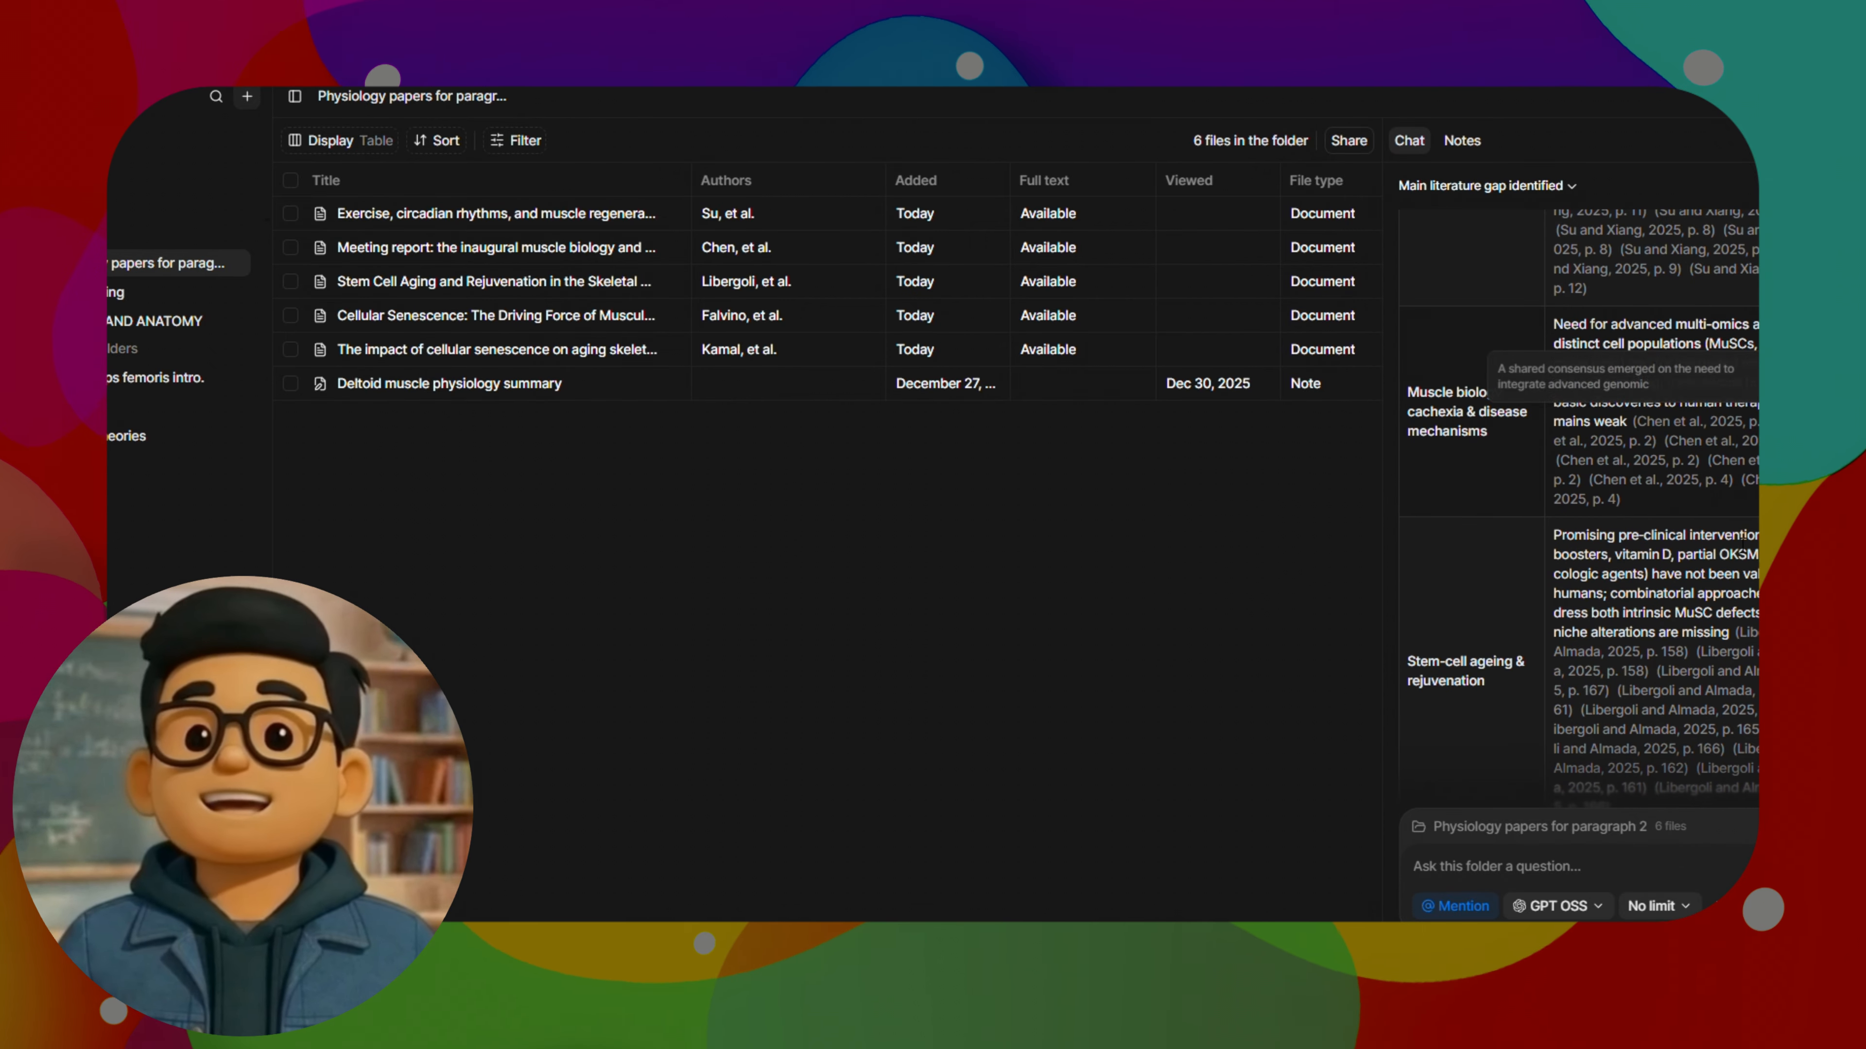
scroll(1462, 477, "up", 2)
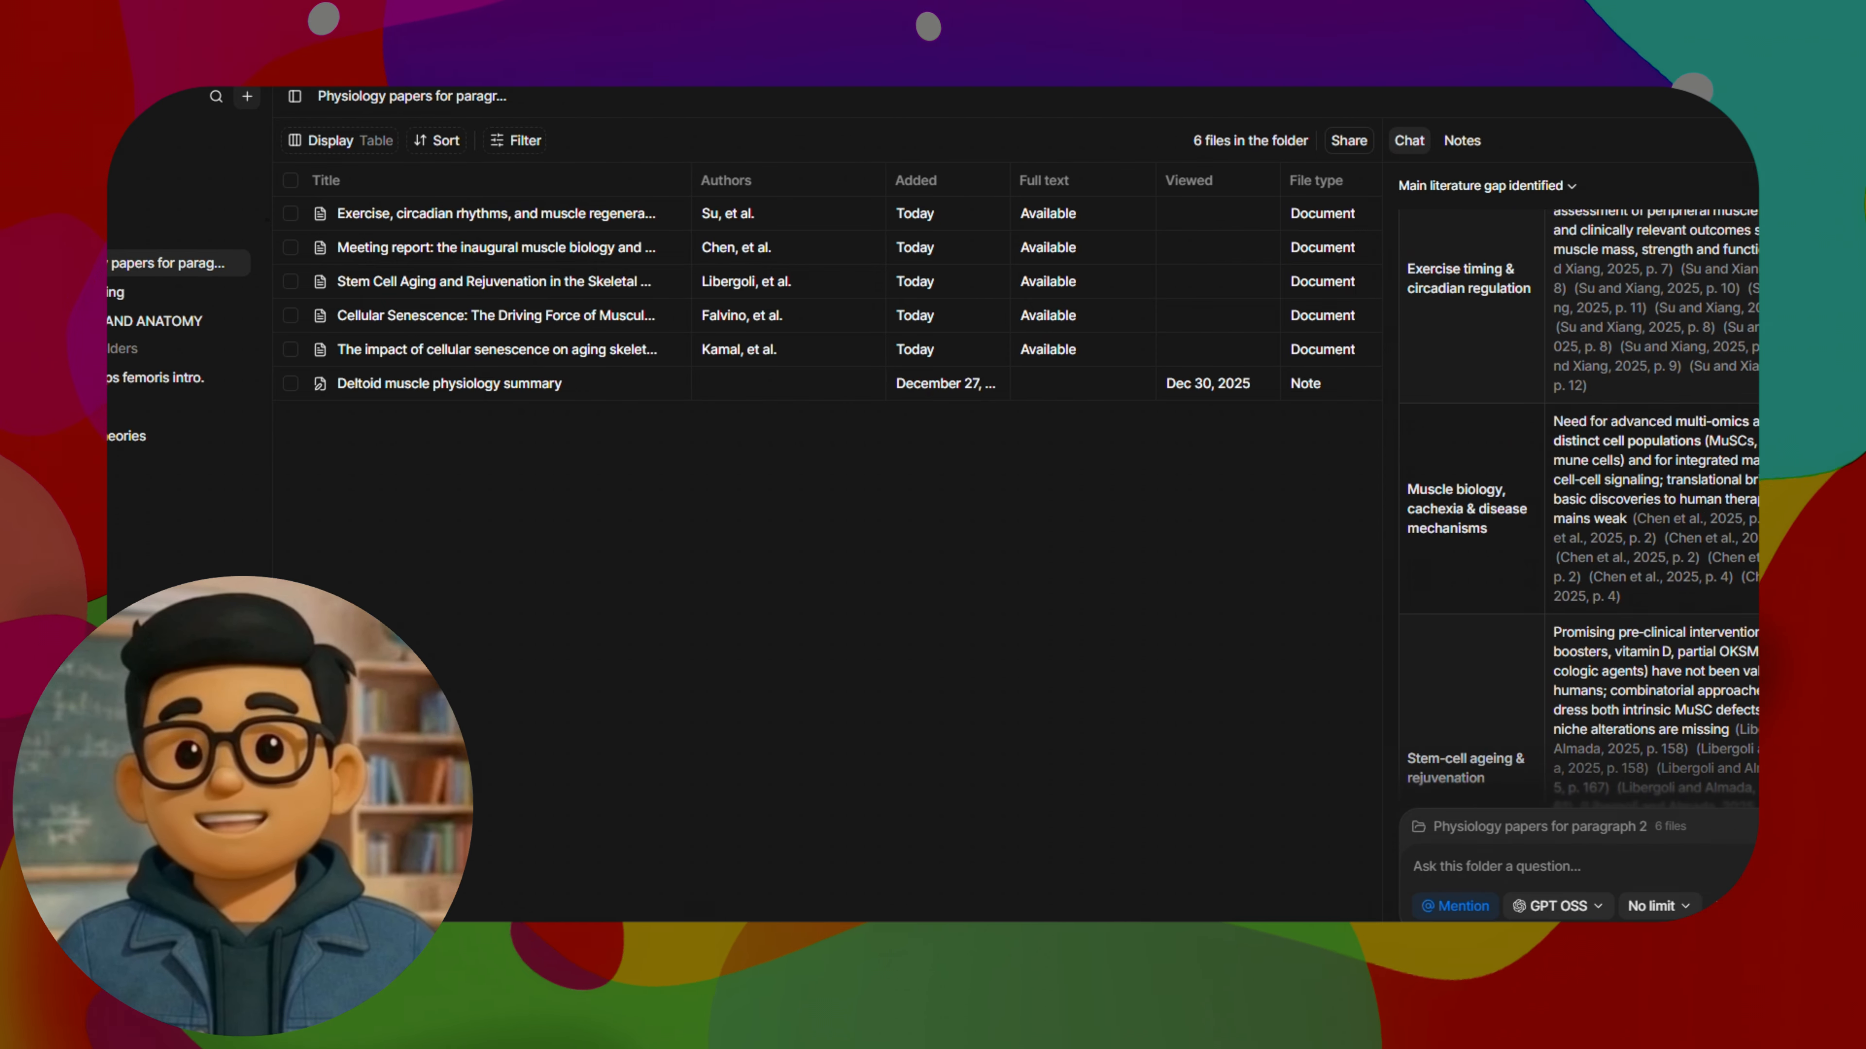
scroll(1547, 620, "up", 8)
scroll(1579, 500, "down", 15)
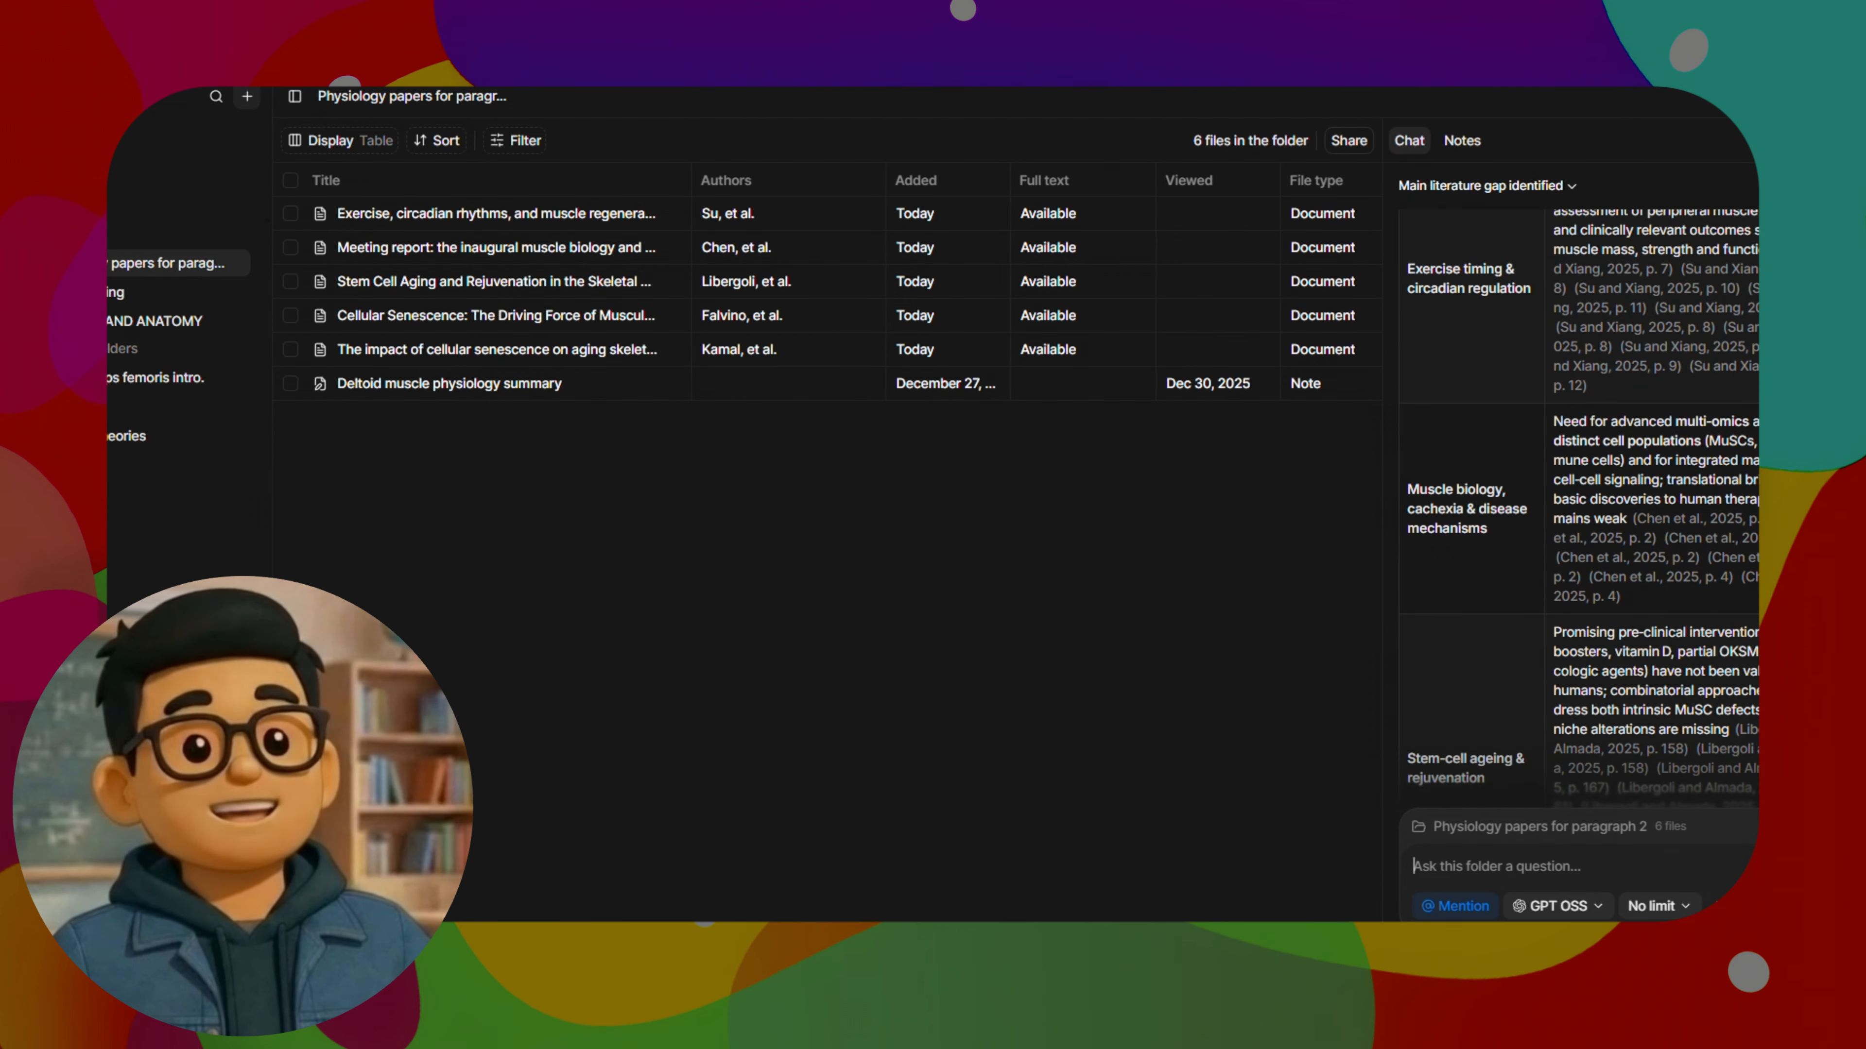
scroll(1579, 500, "down", 12)
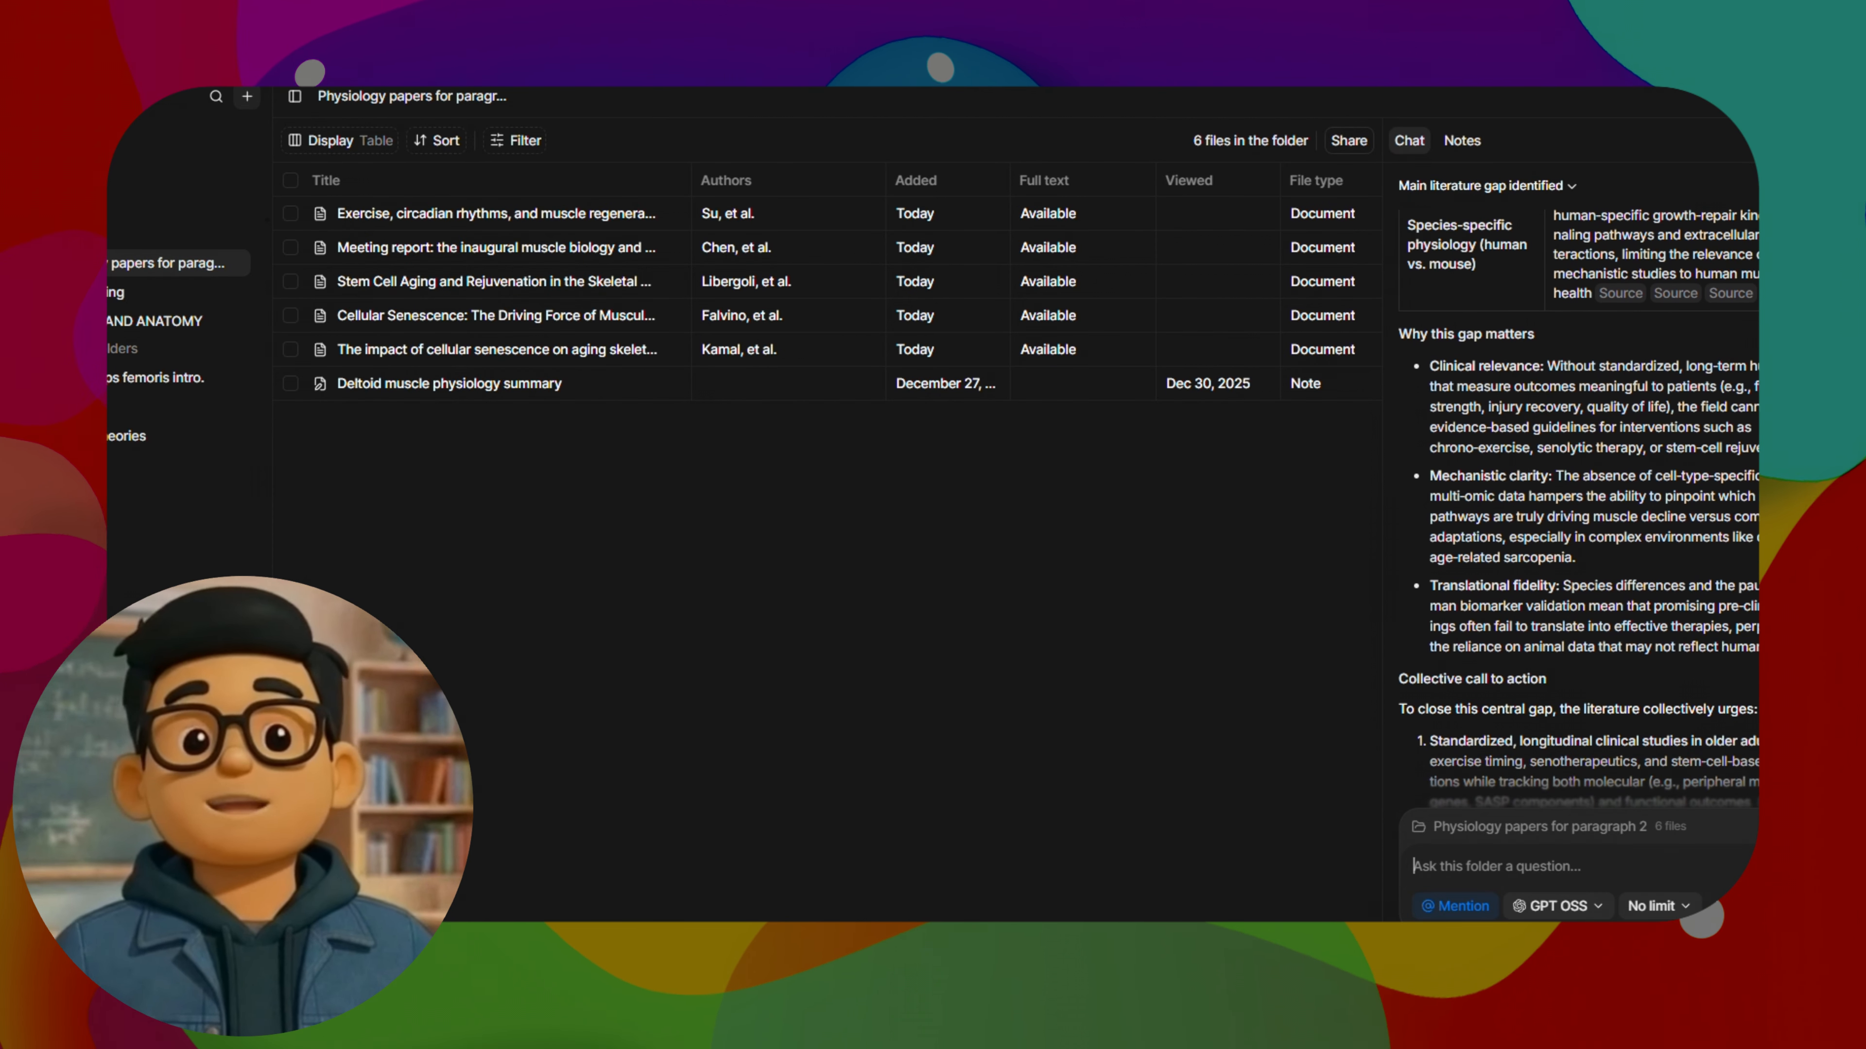
scroll(1579, 500, "down", 10)
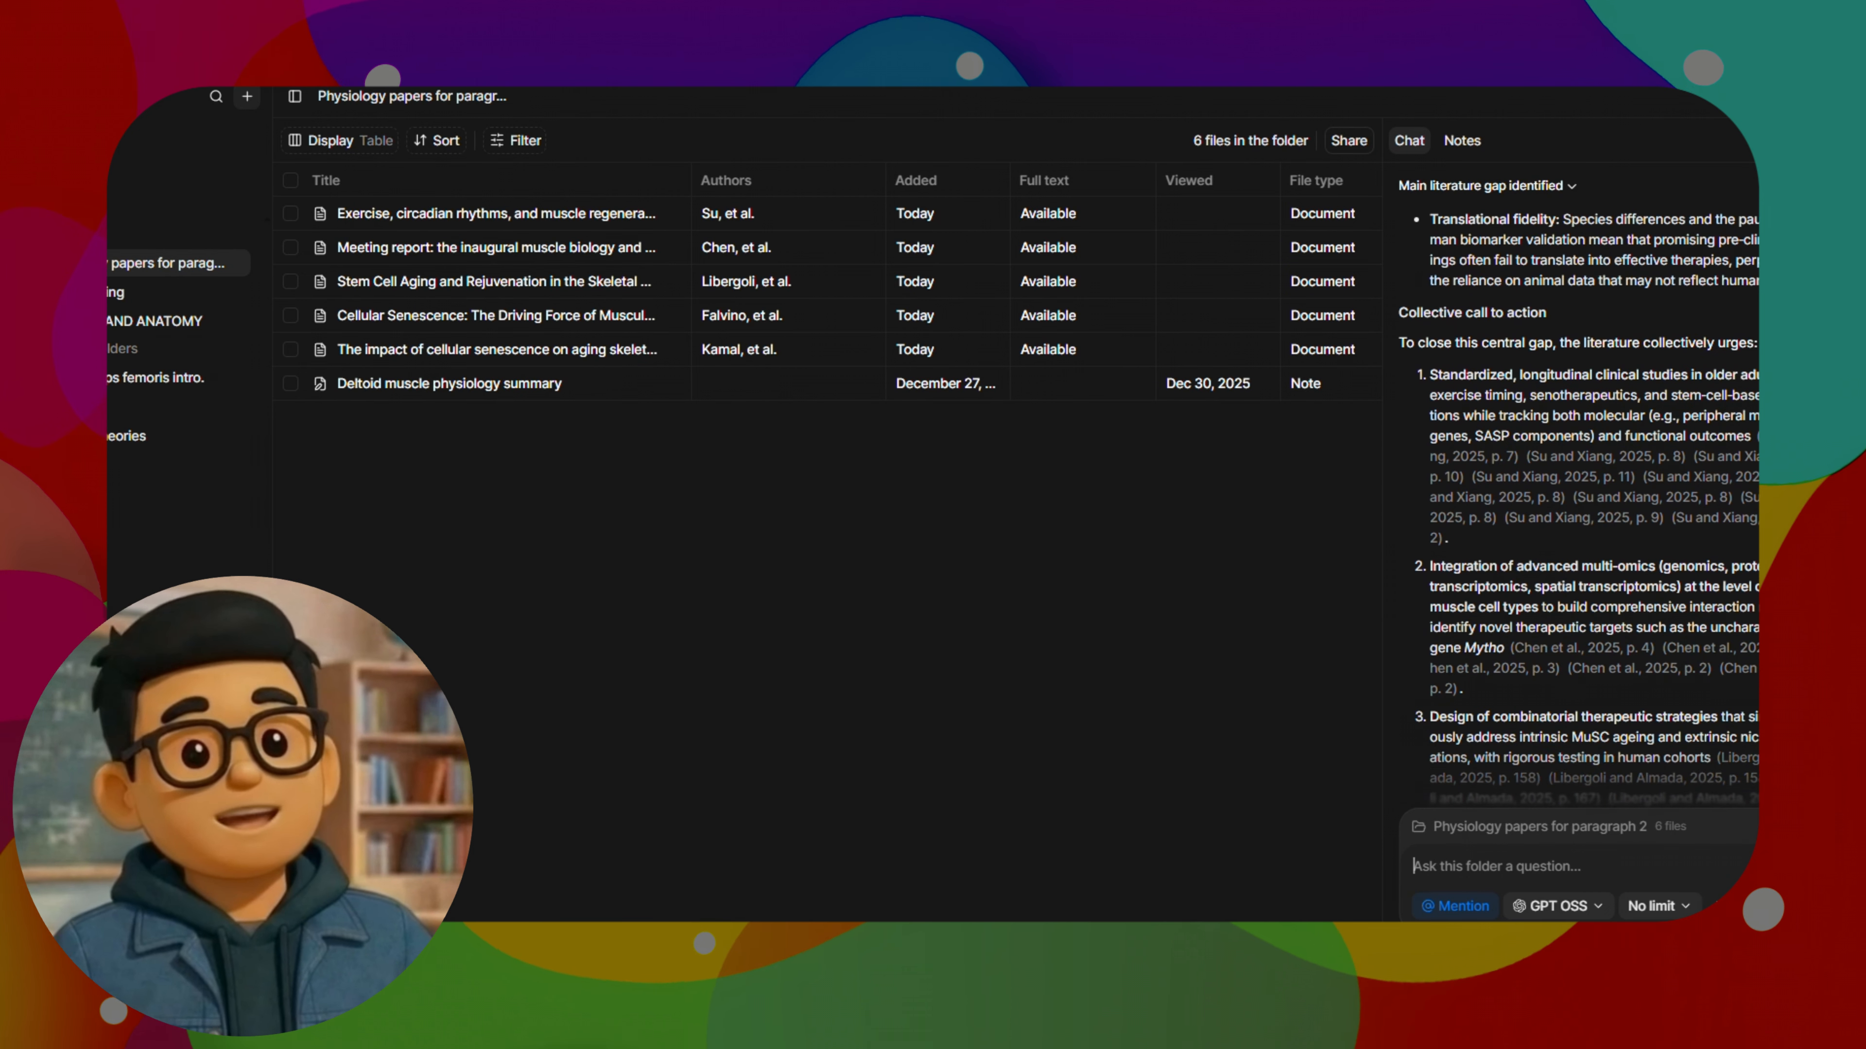
scroll(1579, 500, "down", 3)
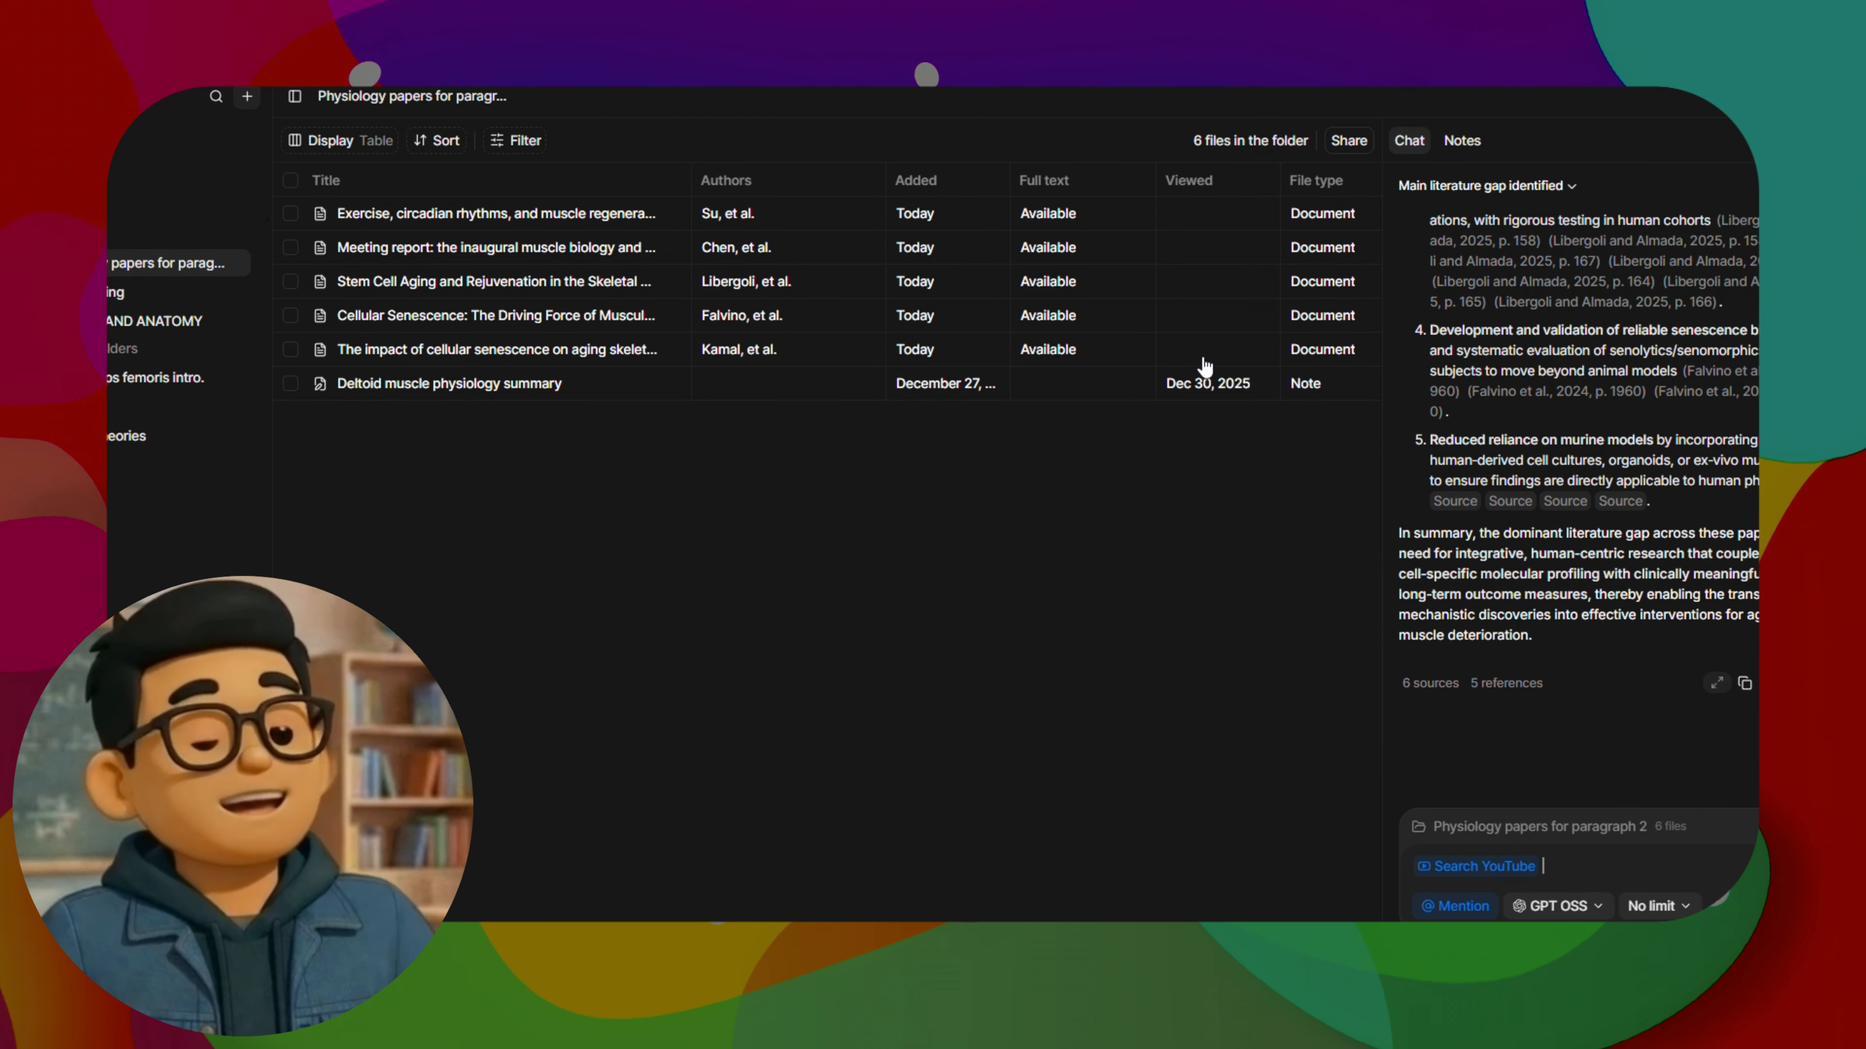
Ask the folder chat with a single Search YouTube mention: "Find me a video that explains muscle physiology in a very simple way."
left_click(1462, 906)
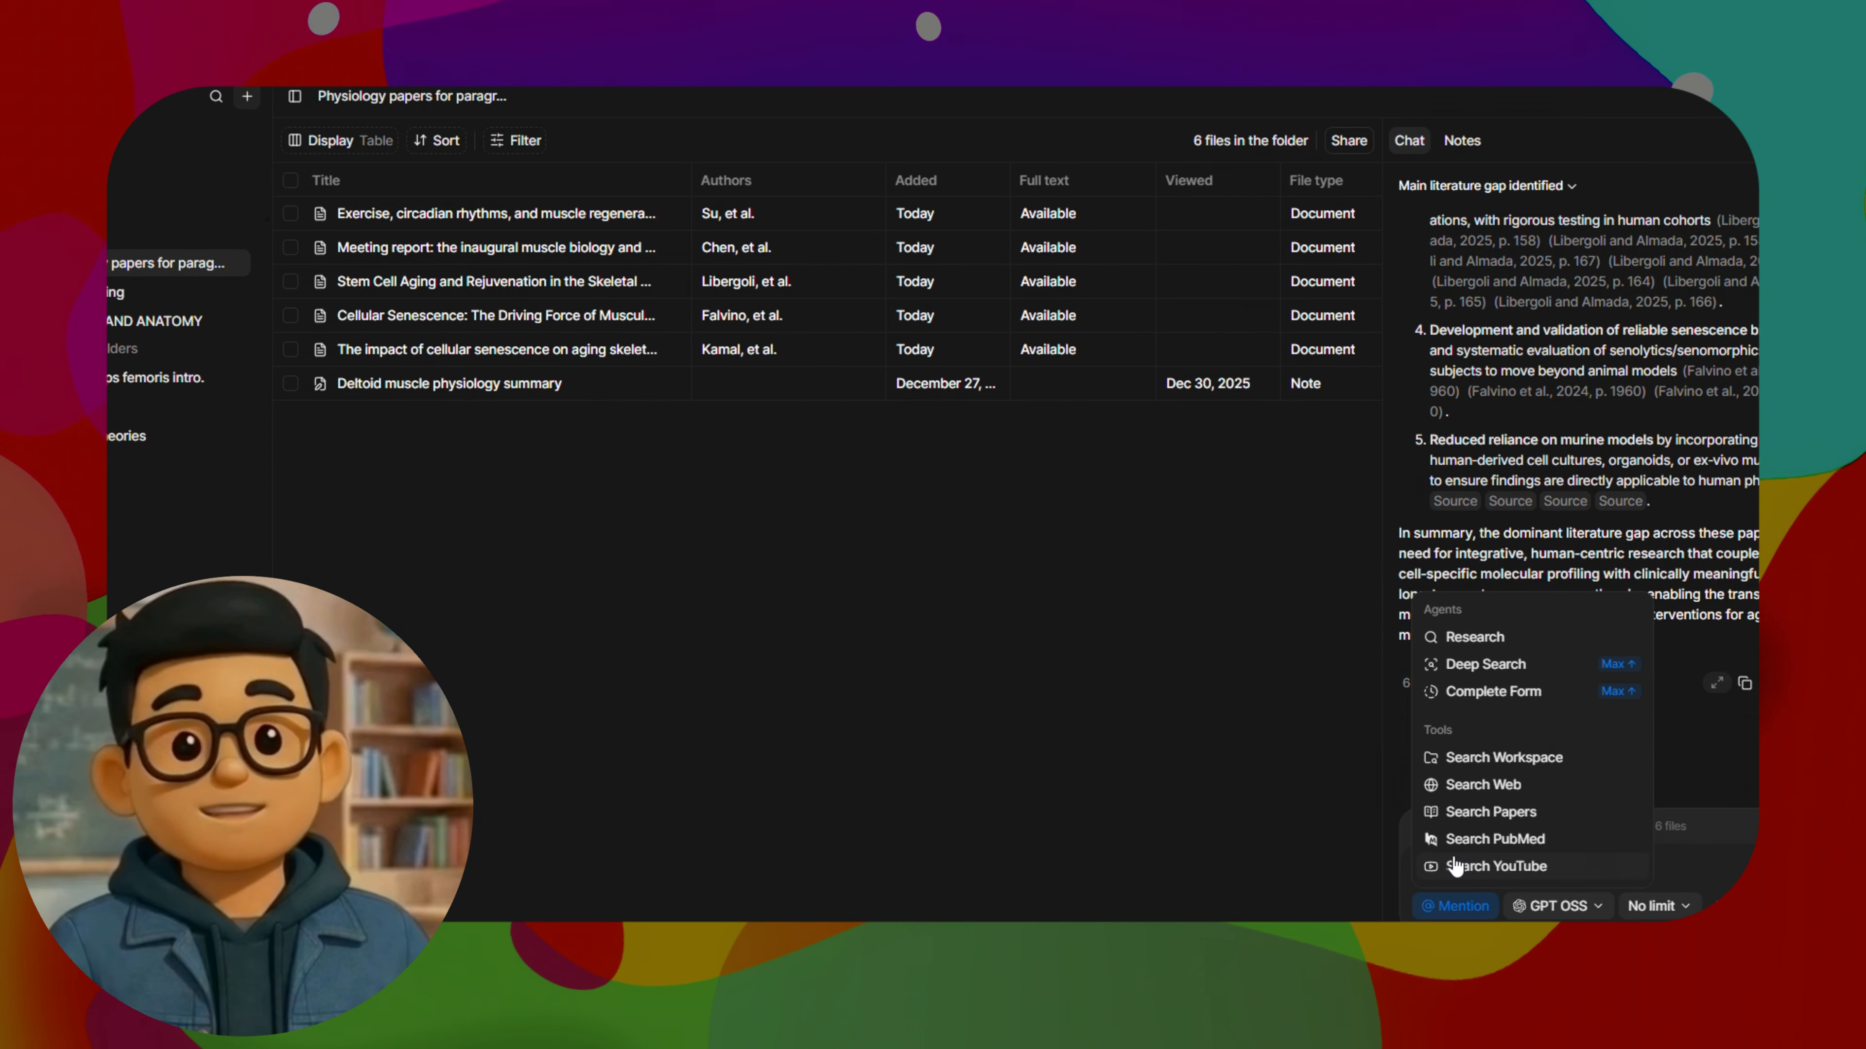
scroll(1499, 844, "down", 3)
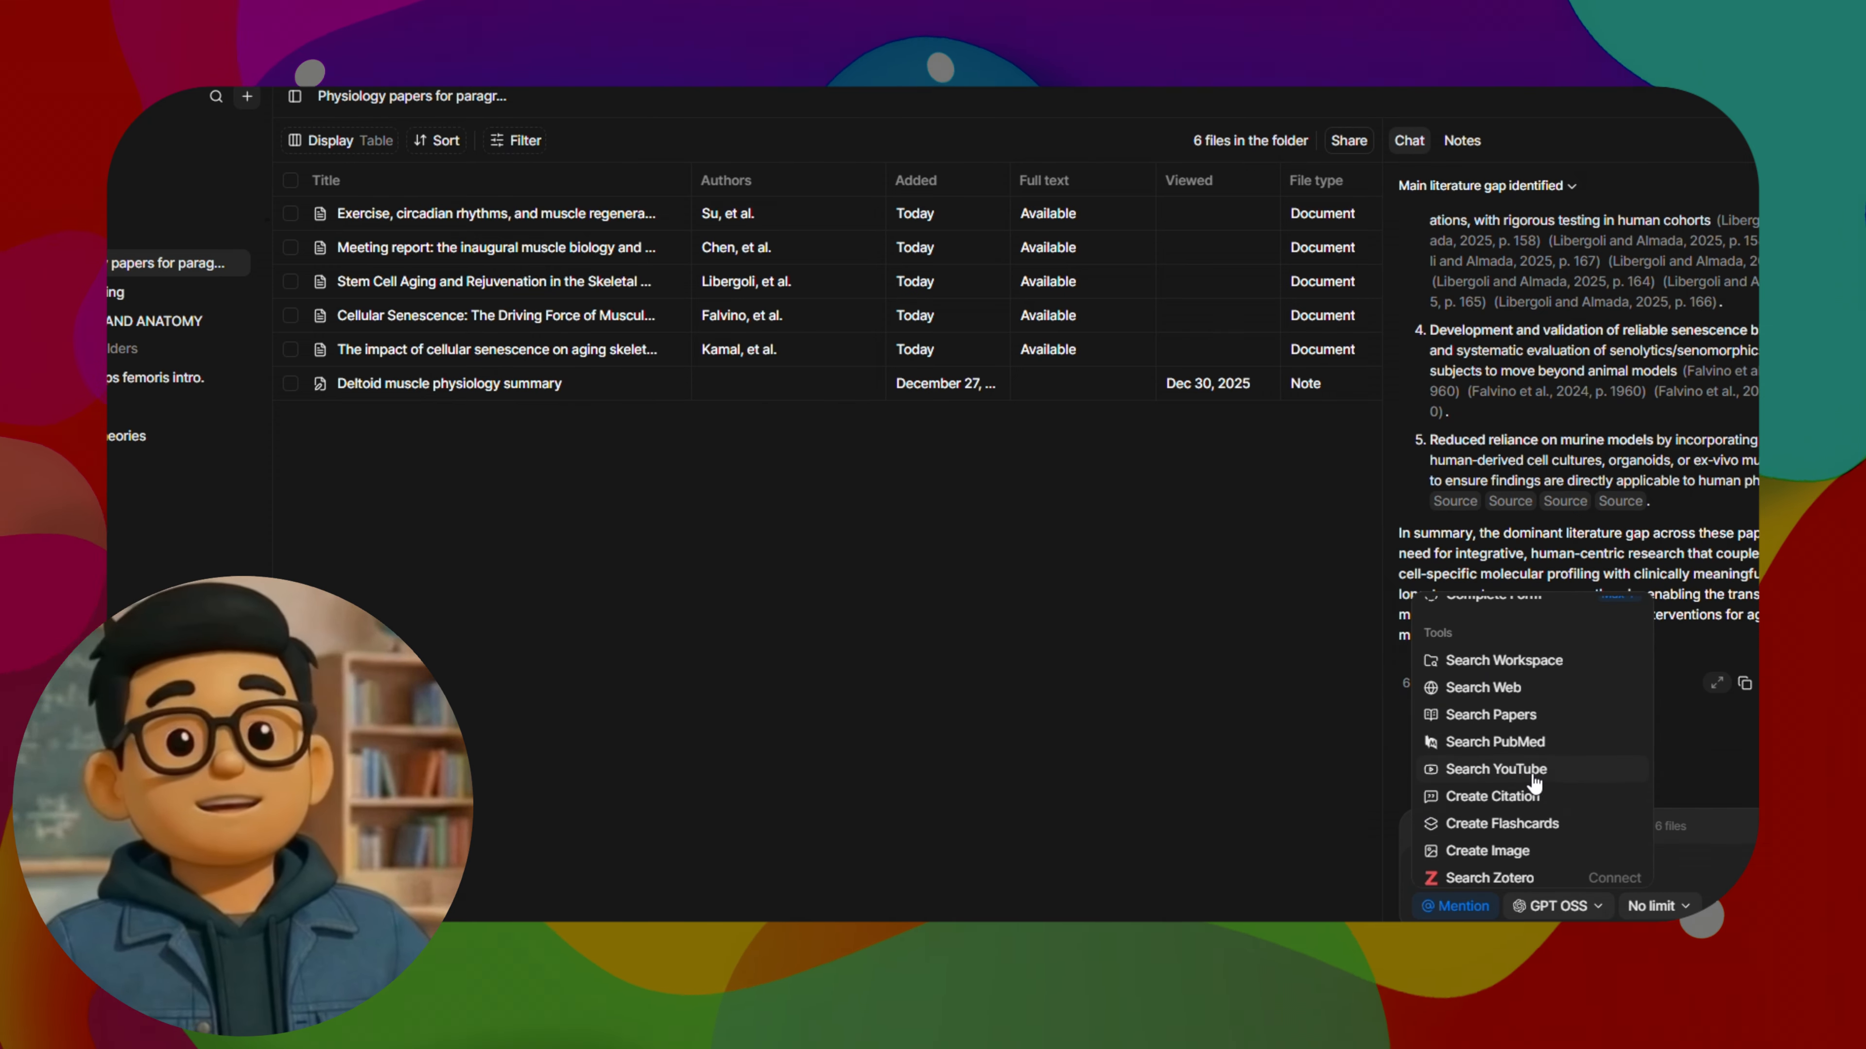
left_click(1495, 769)
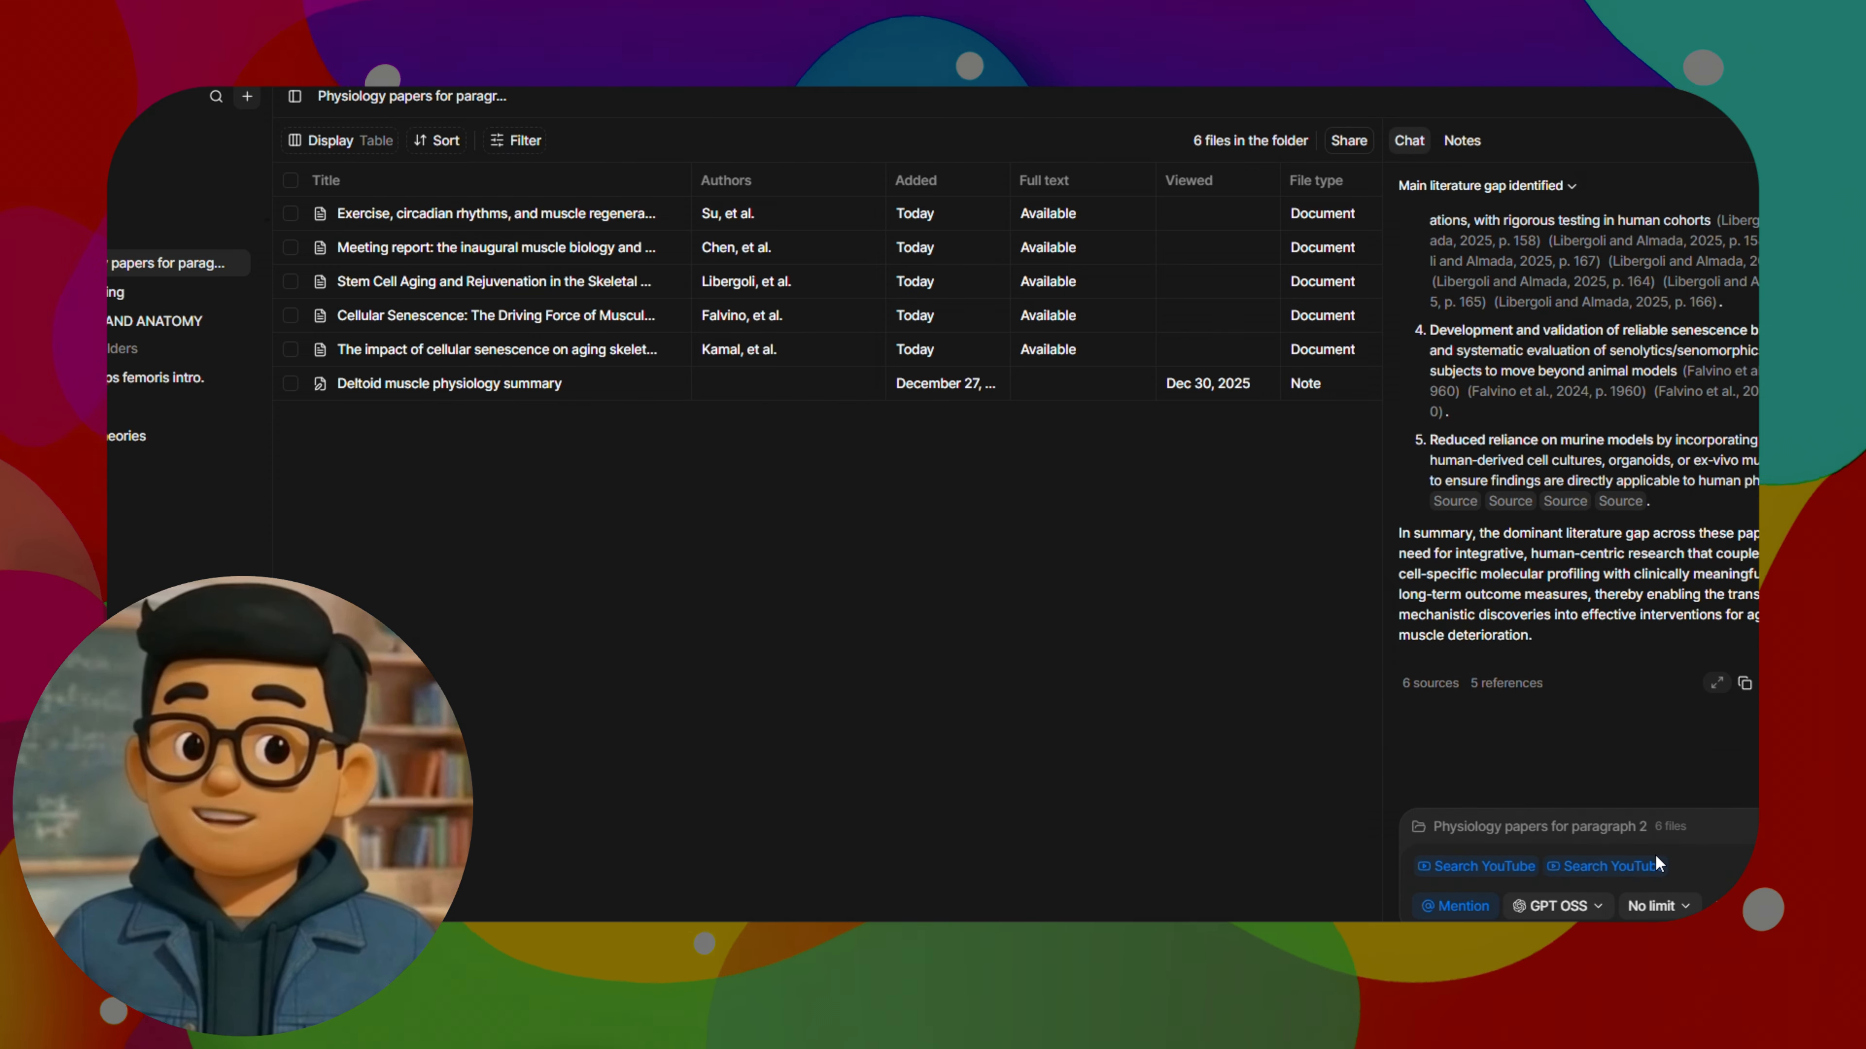
key("BackSpace")
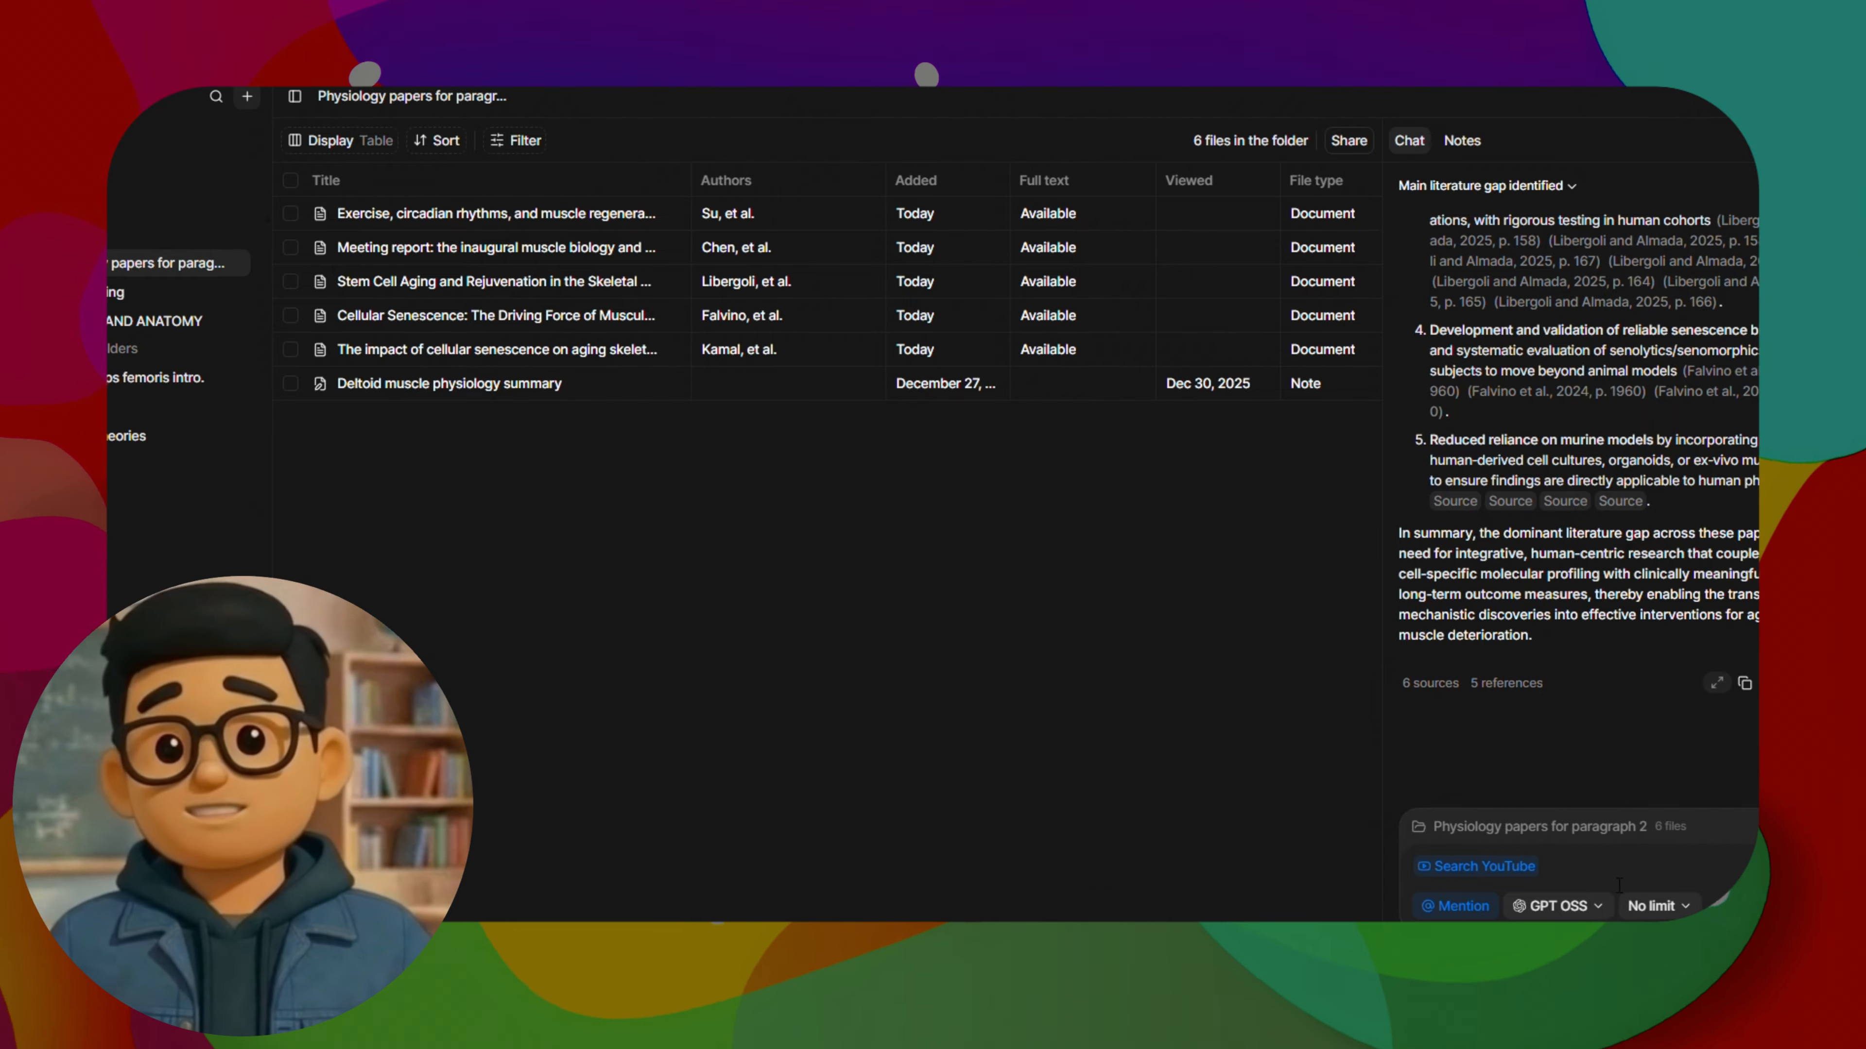
type("Find me a video that explains muscle physiology in a very simple way.")
key("Return")
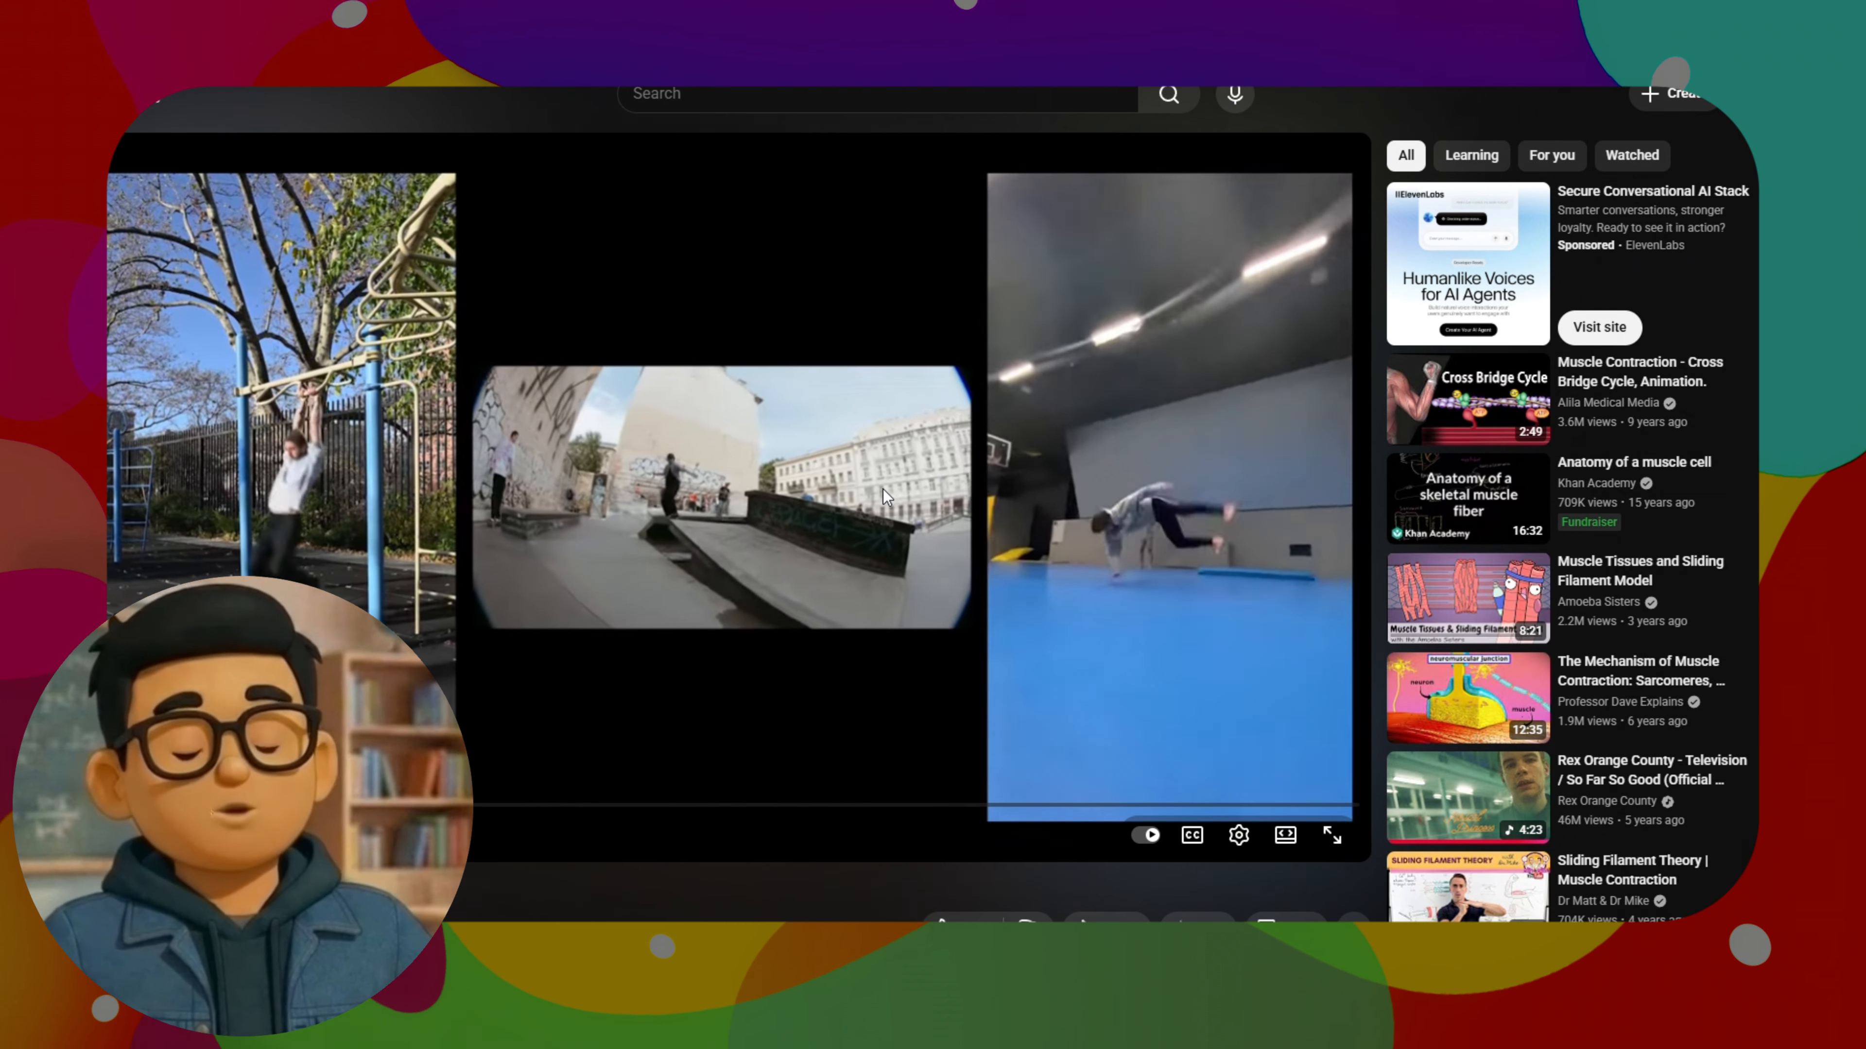
Check the suggested muscle contraction video on YouTube and review the folder chat's description of it
left_click(999, 444)
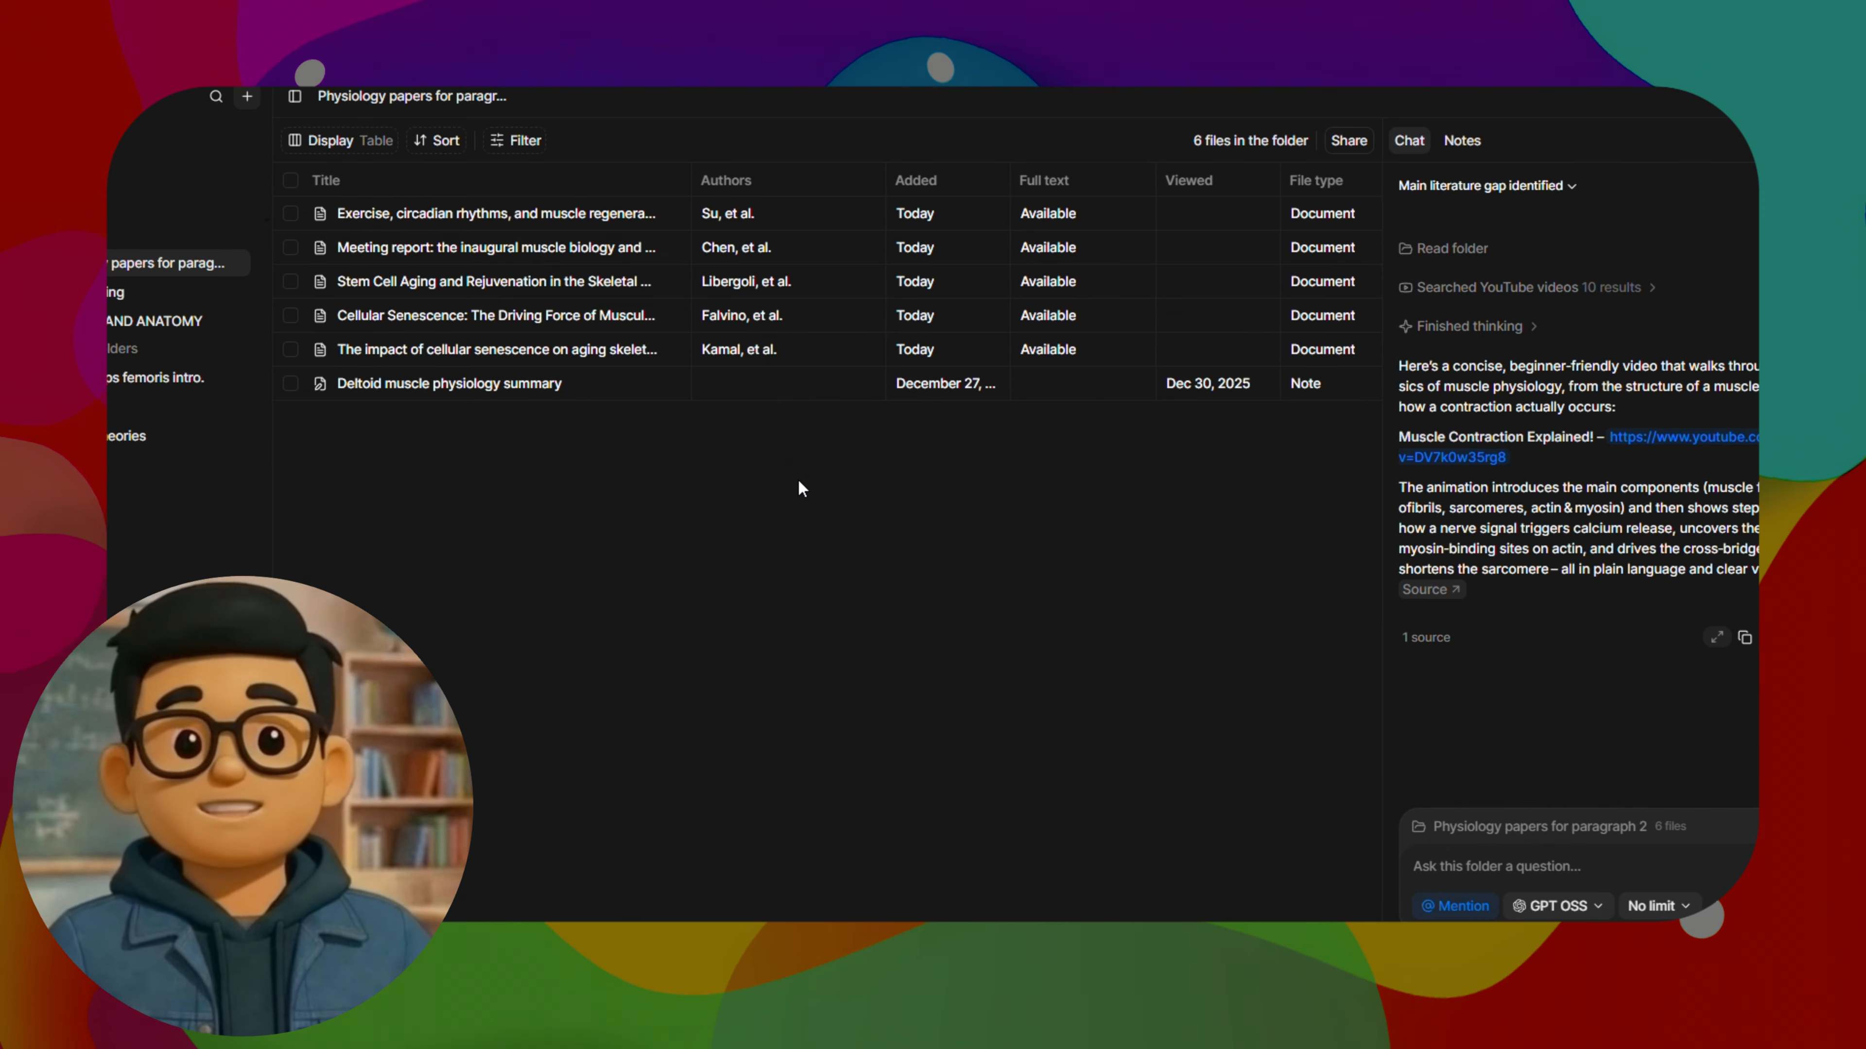
scroll(1616, 529, "up", 10)
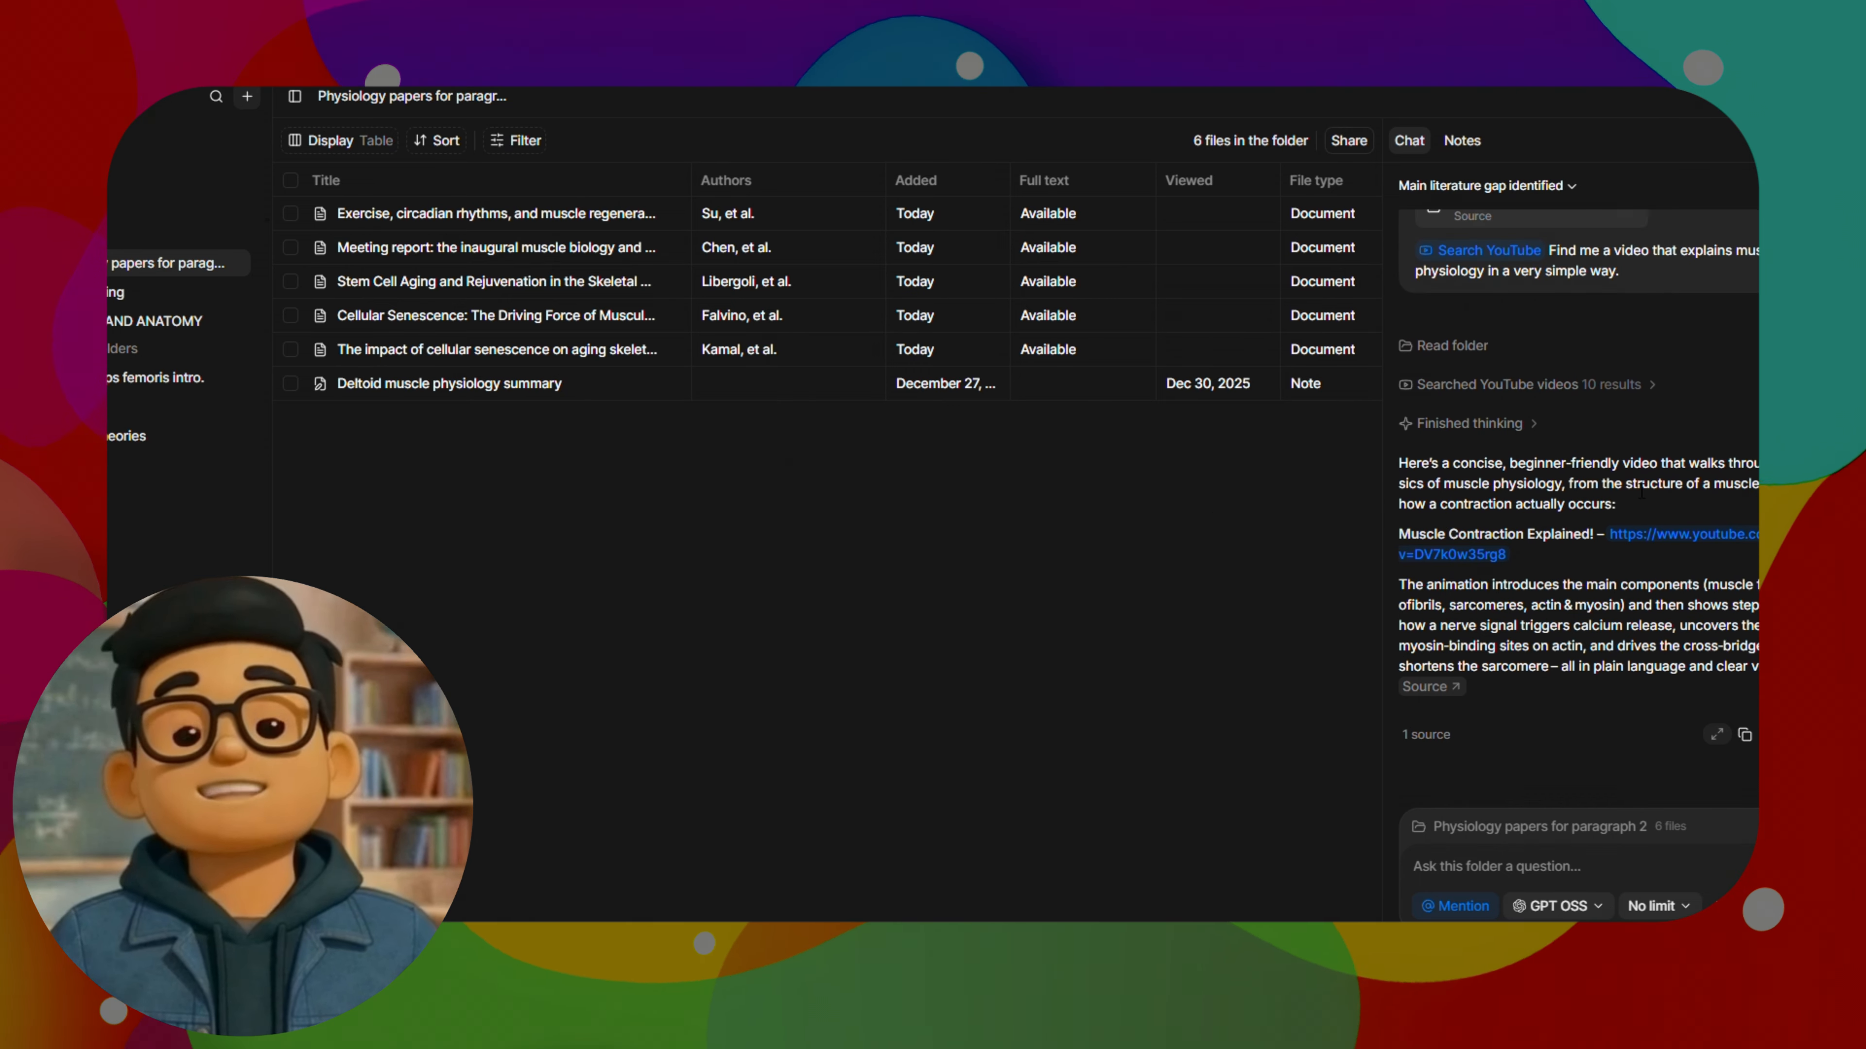
scroll(1656, 539, "down", 10)
scroll(1577, 544, "up", 2)
scroll(1577, 540, "up", 1)
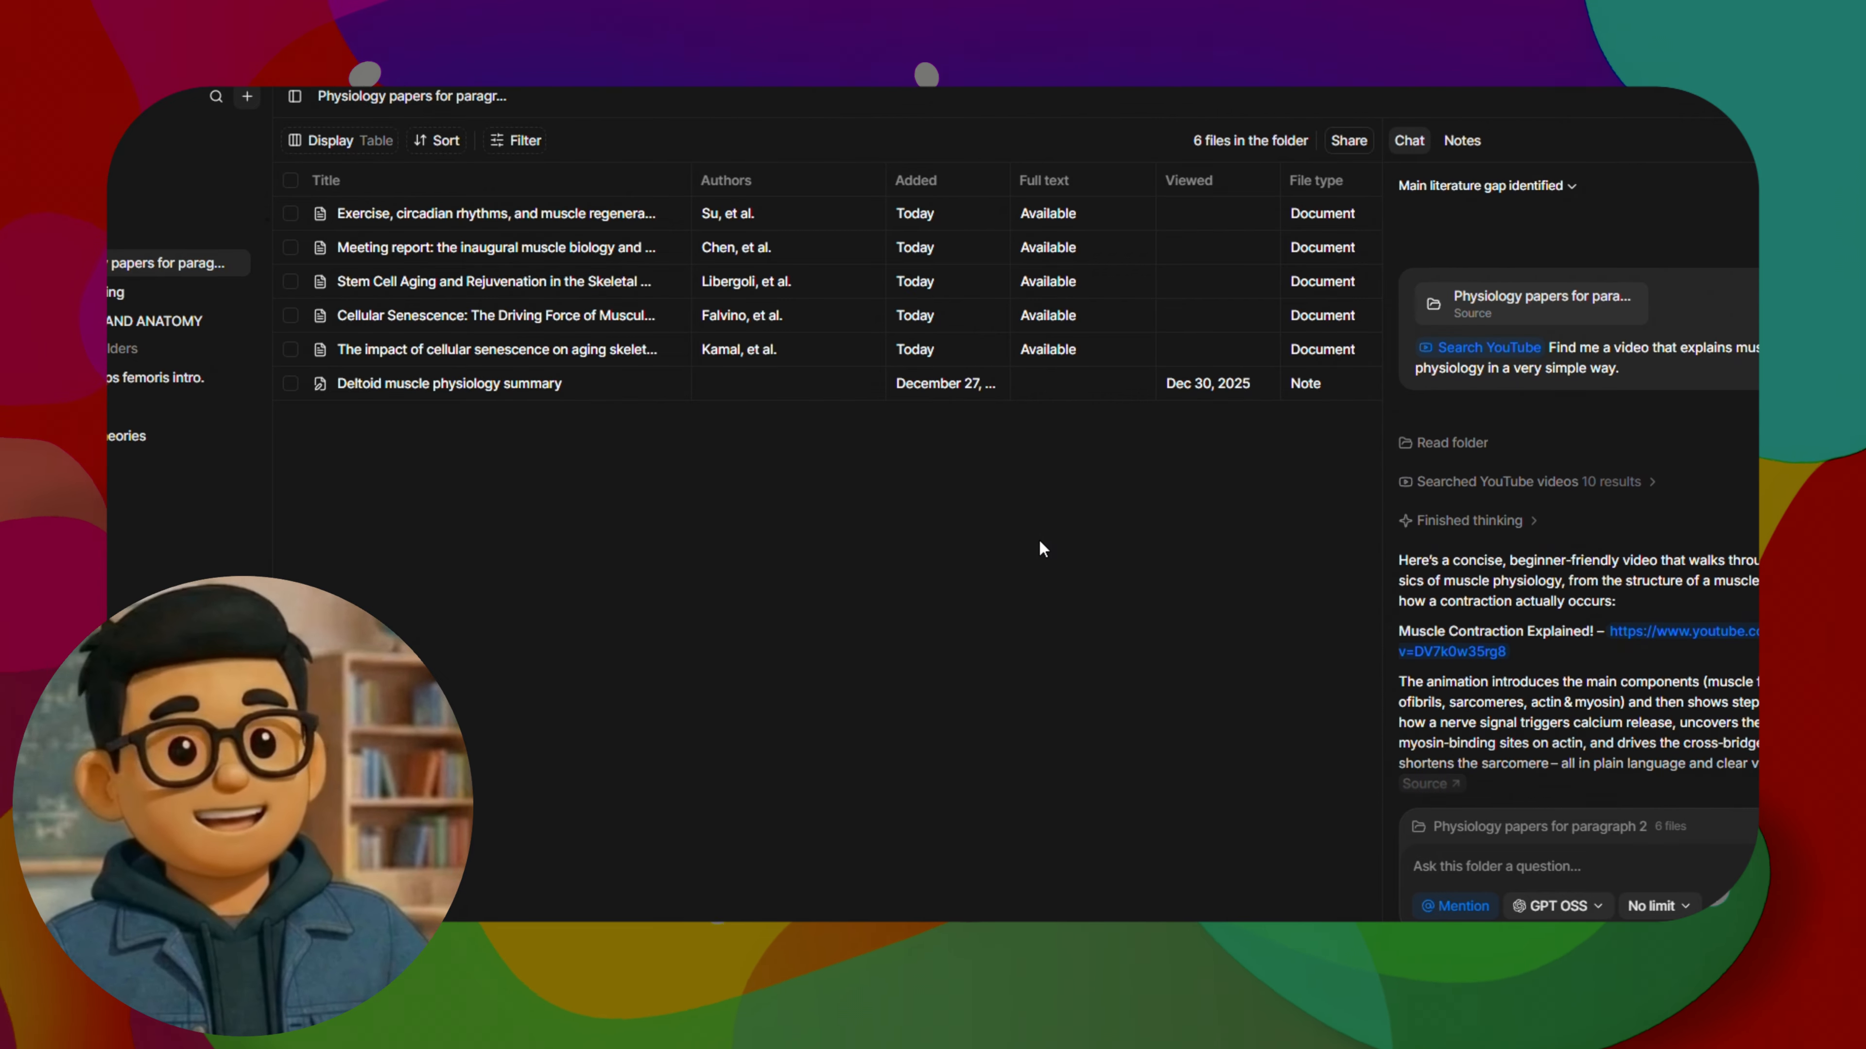
scroll(1533, 509, "down", 4)
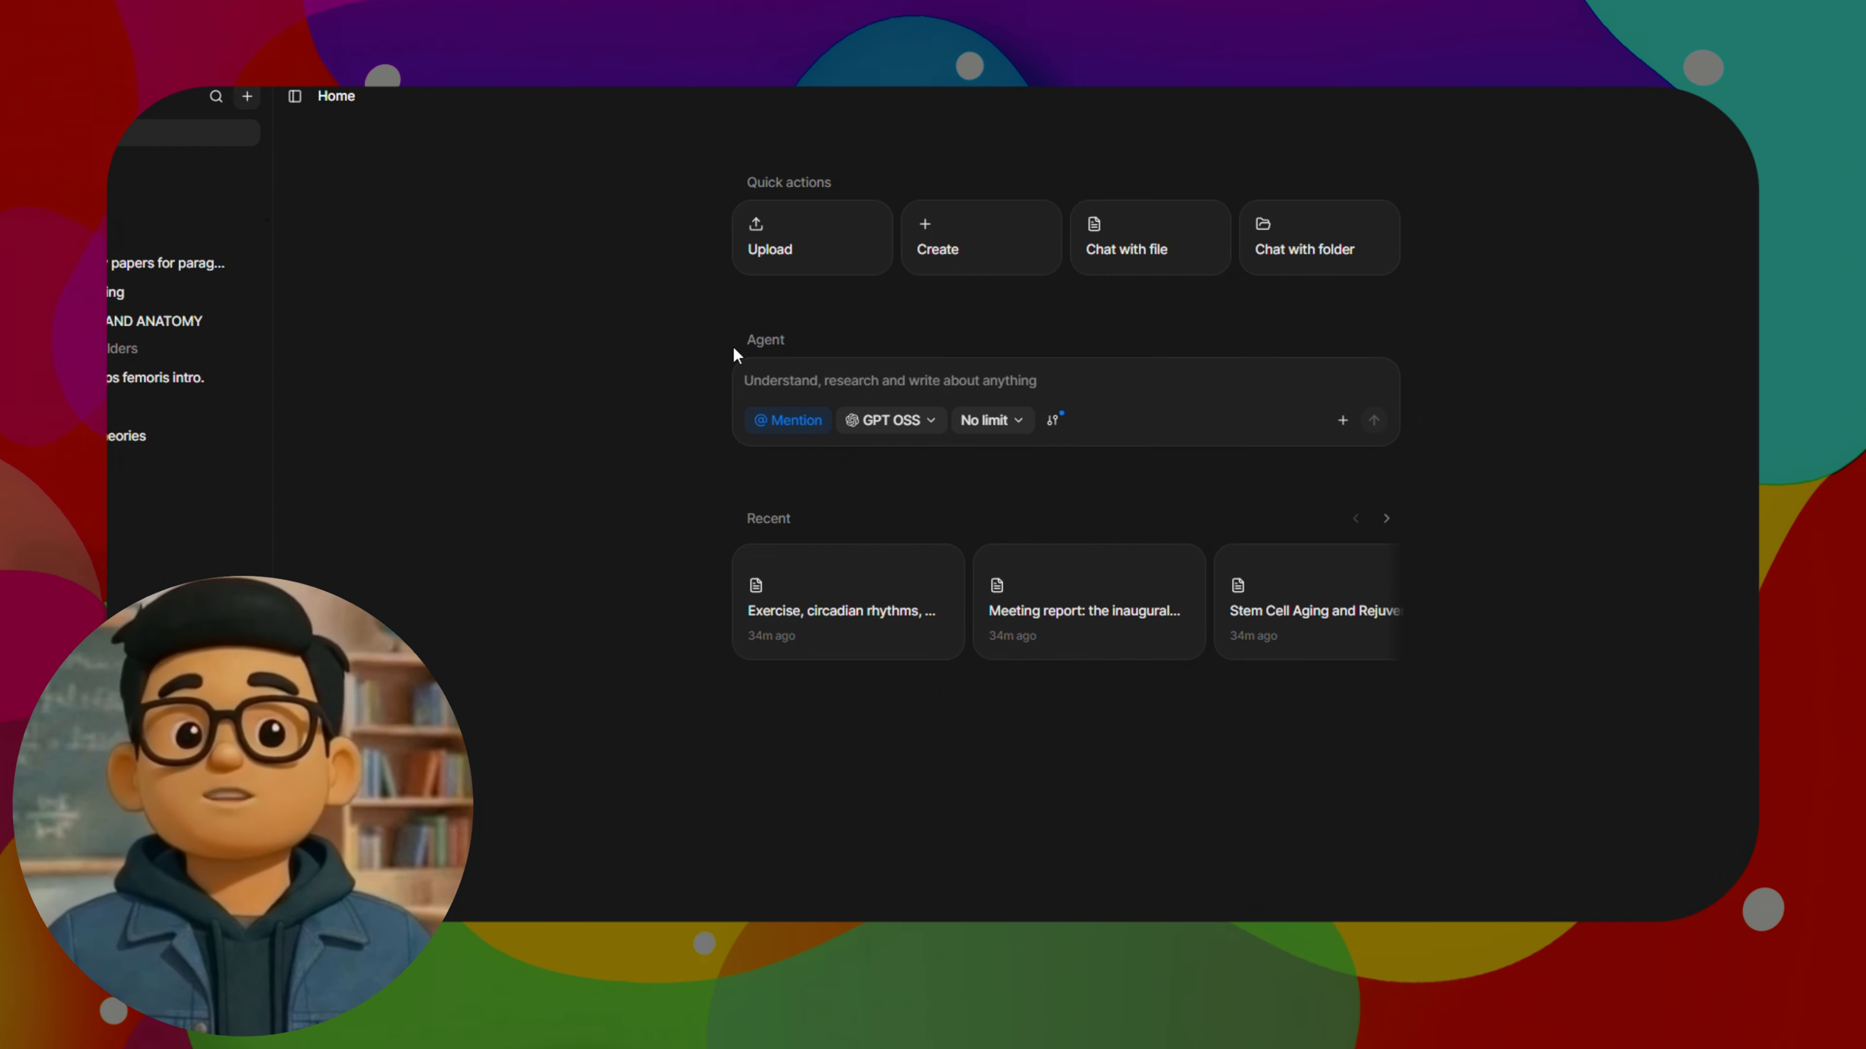
Send the home page Agent a Search Papers request: "Find me research papers on the three muscle types (skeletal, cardiac, smooth)."
left_click(787, 419)
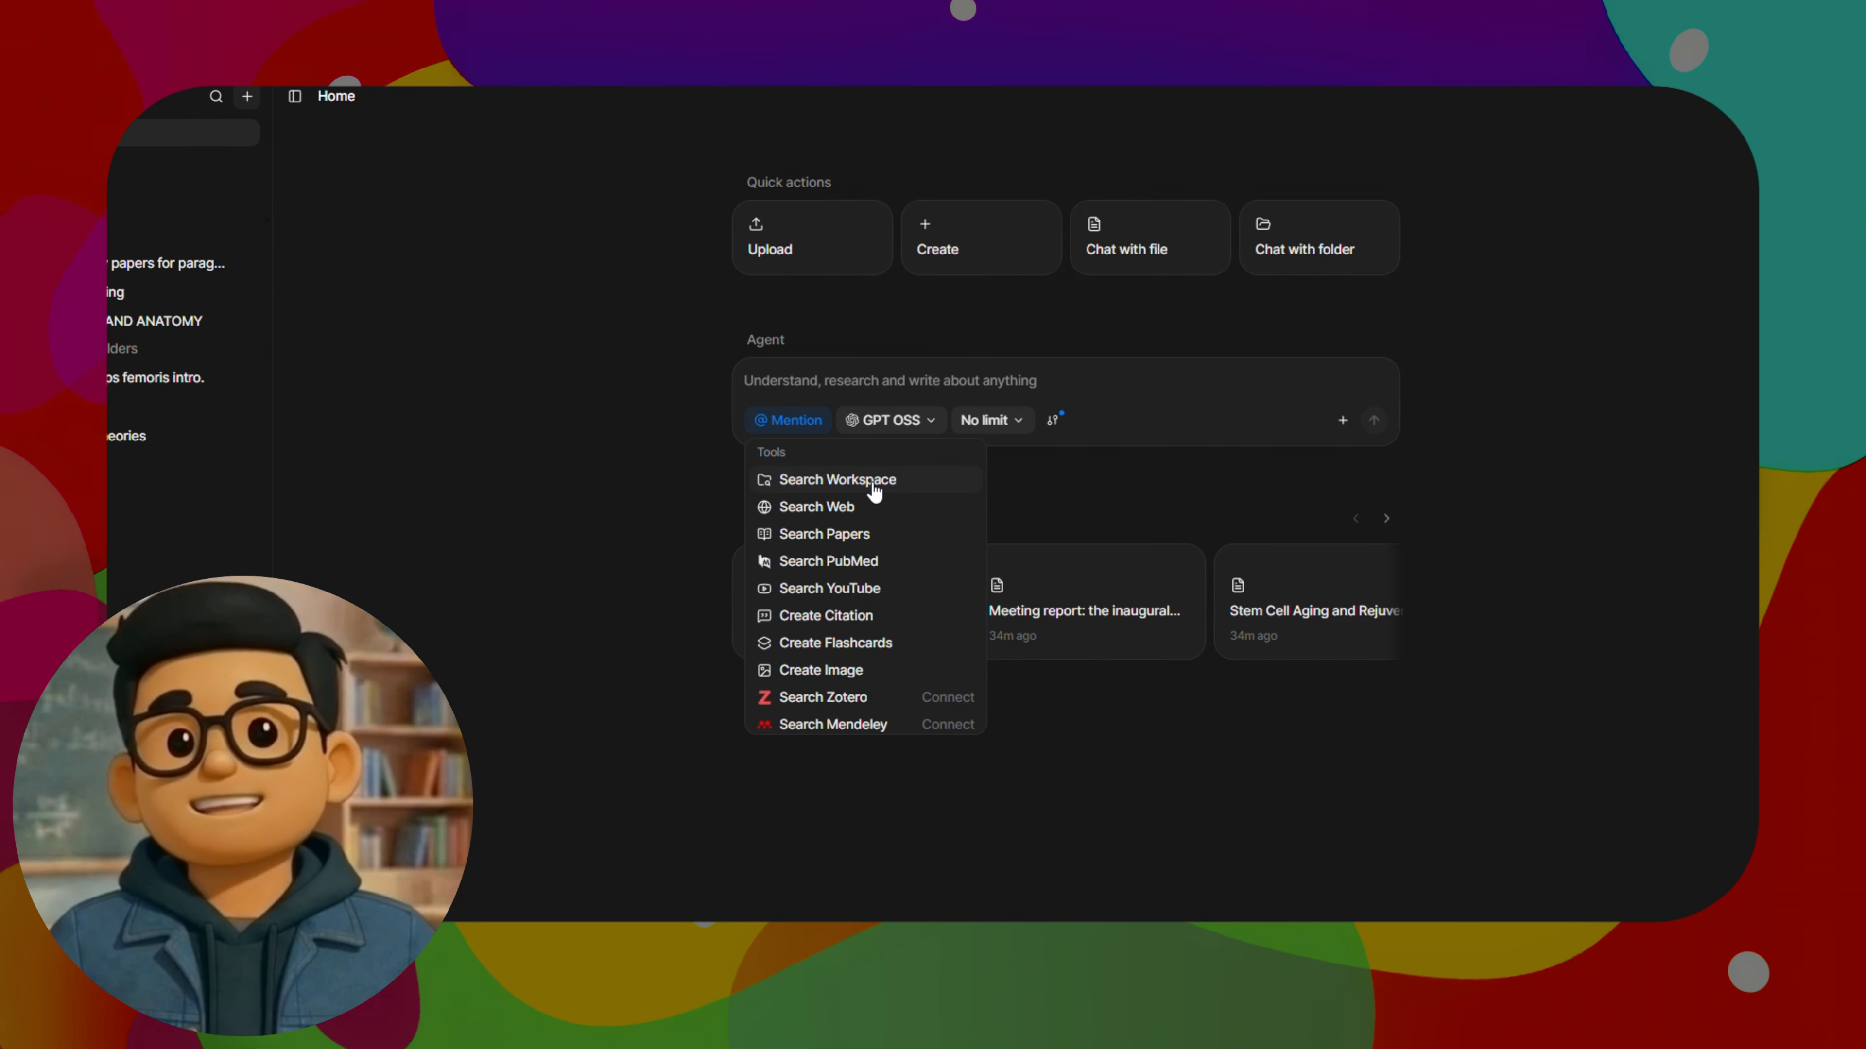
left_click(824, 533)
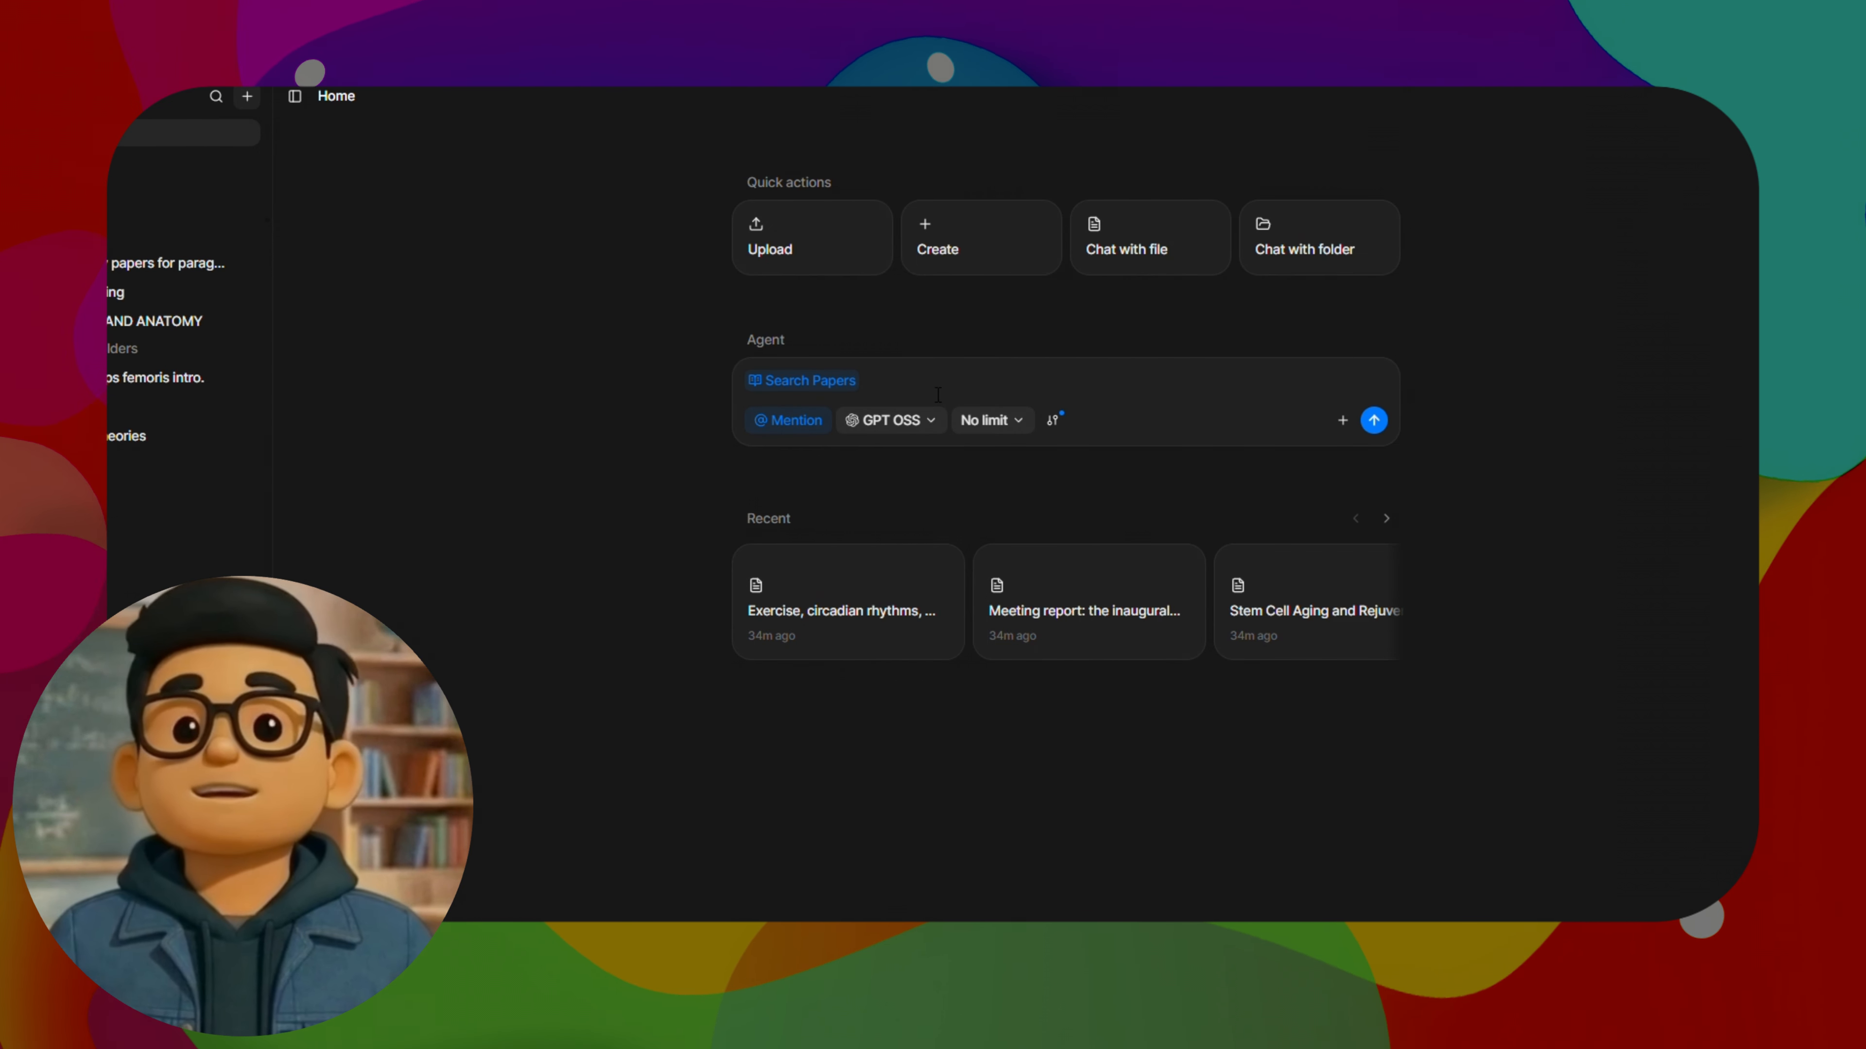
type("Find me research papers on the three muscle types (skeletal, cardiac, smooth).")
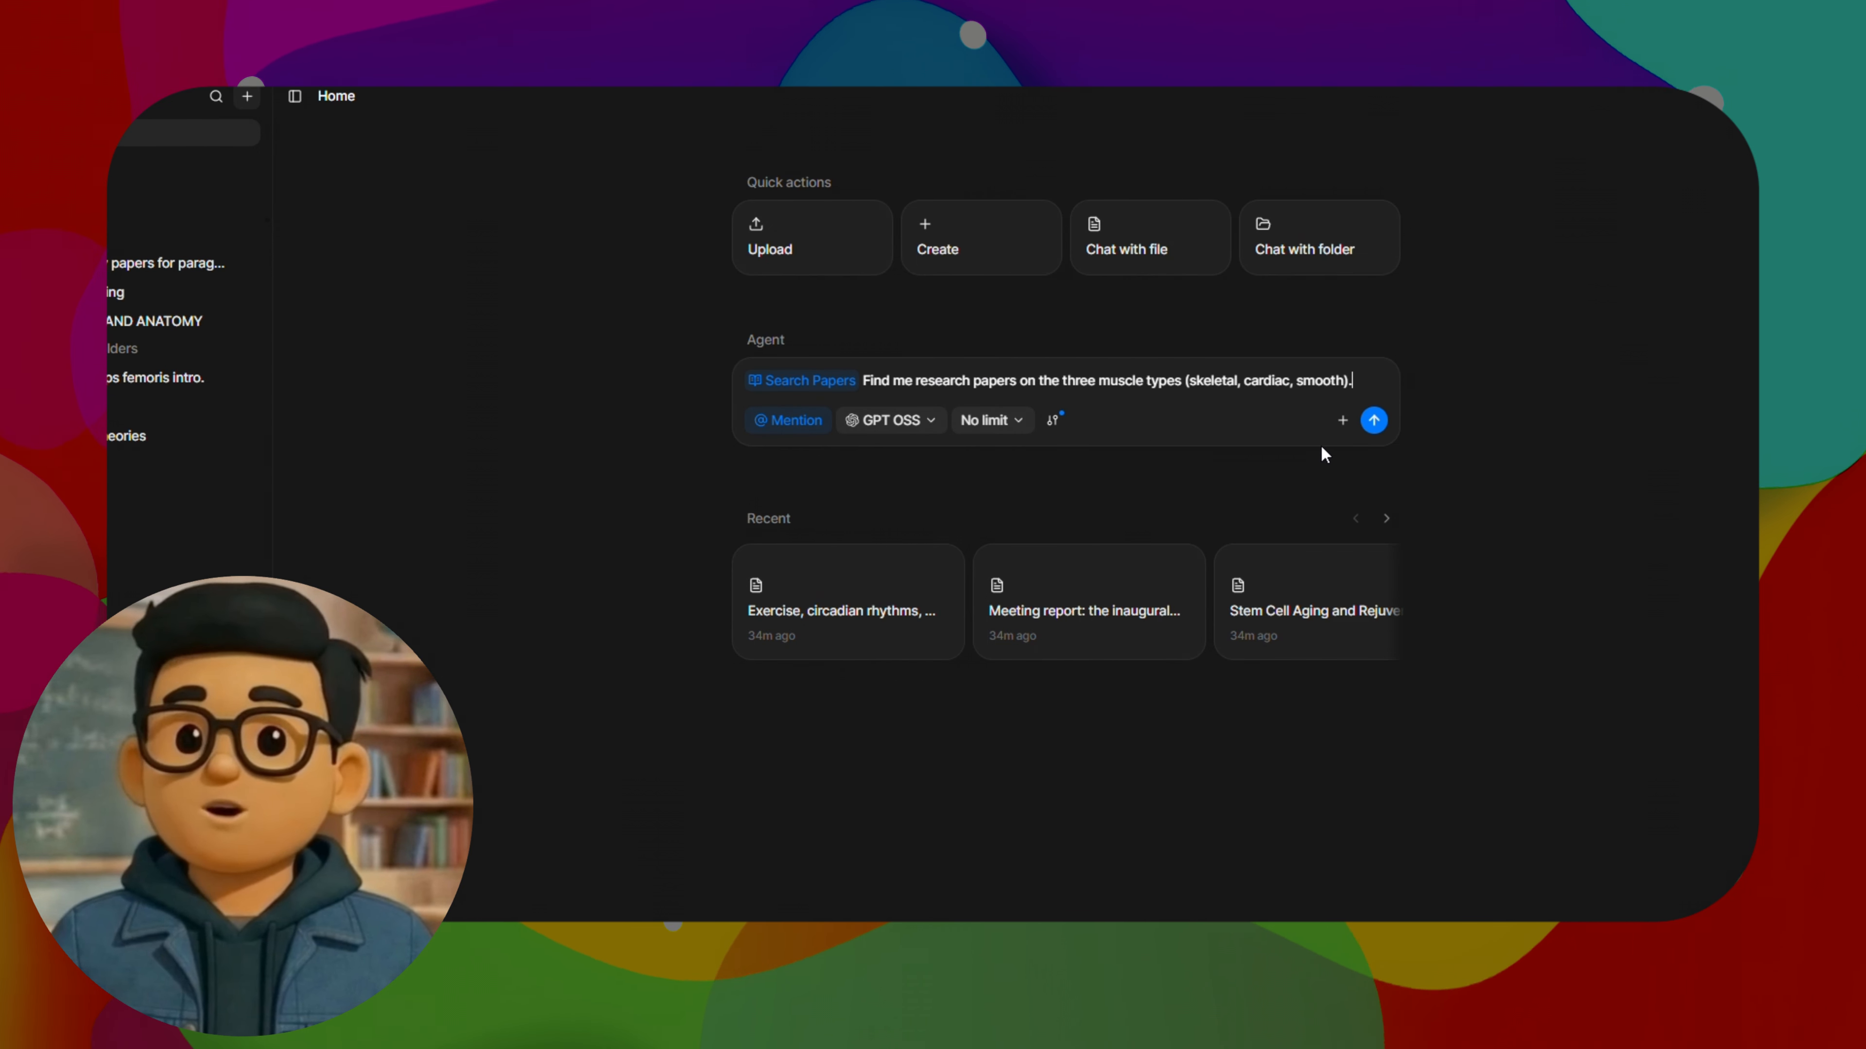
left_click(1375, 419)
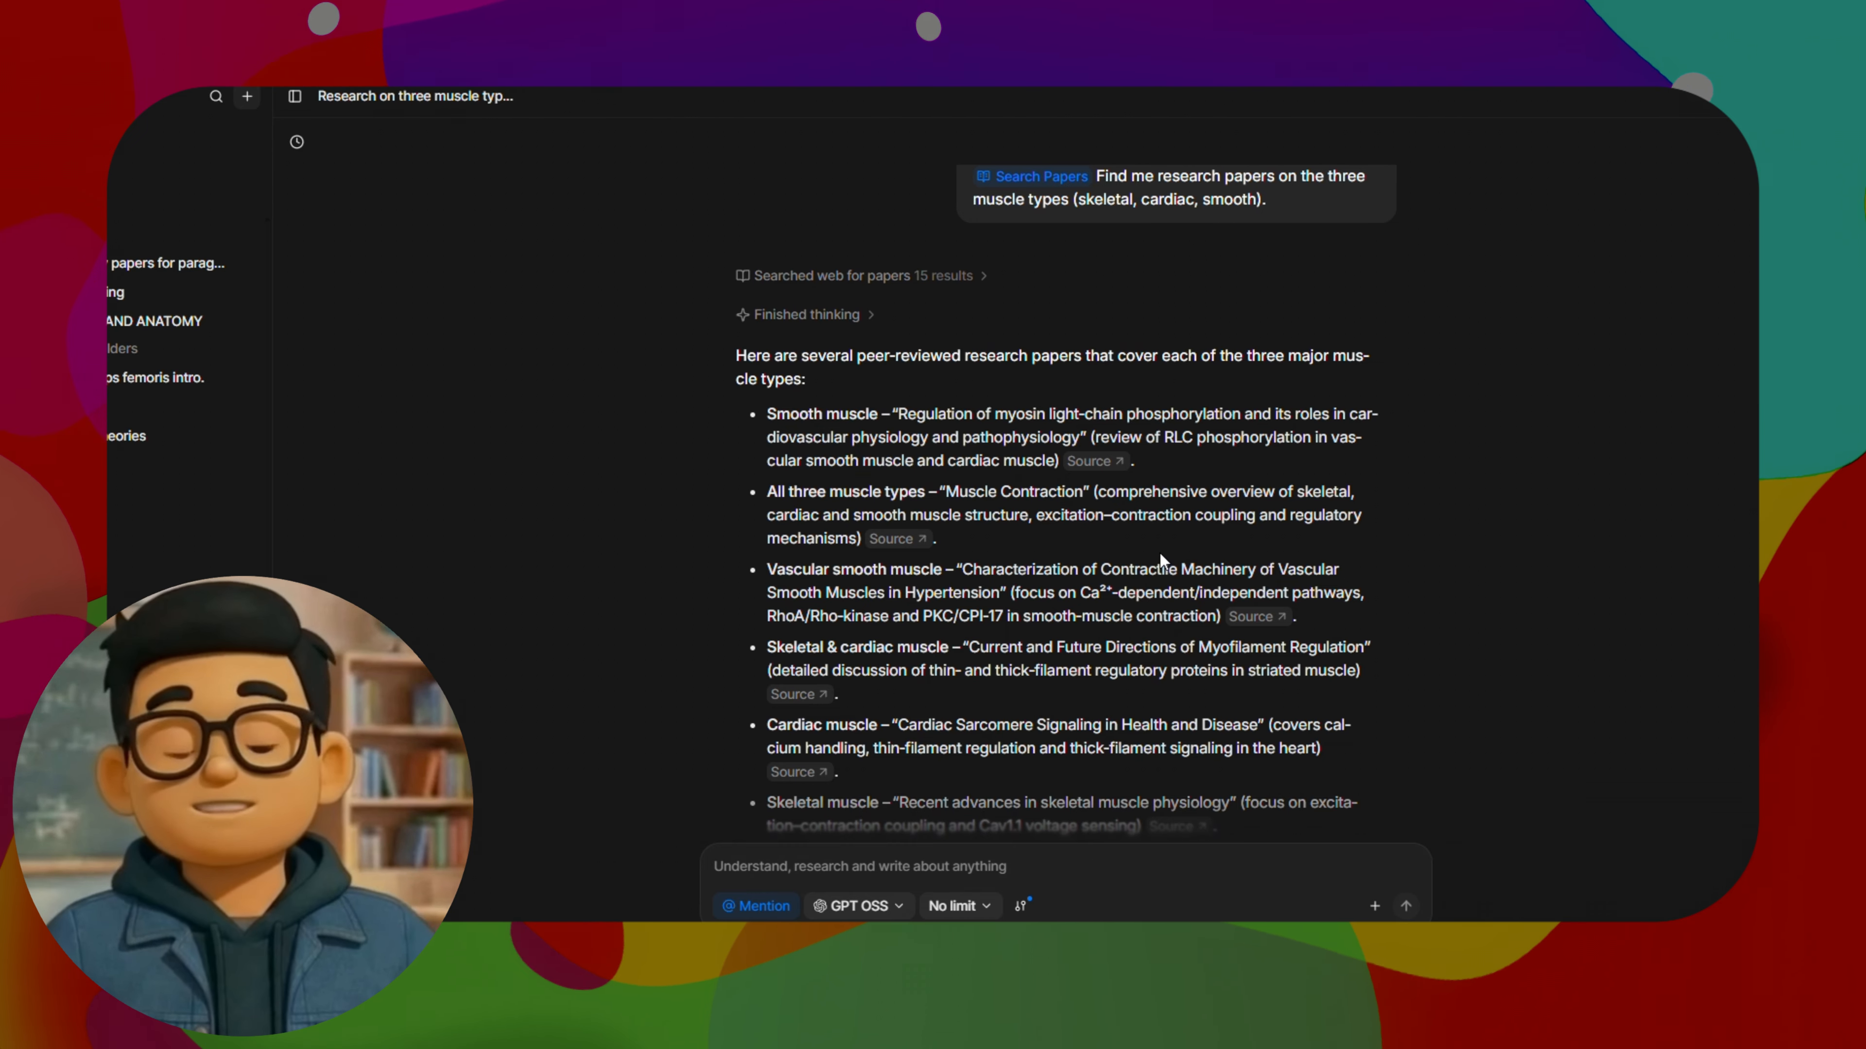
Review the list of research papers and their source links in the Agent's answer on the three muscle types
scroll(1161, 552, "down", 1)
scroll(1094, 500, "down", 5)
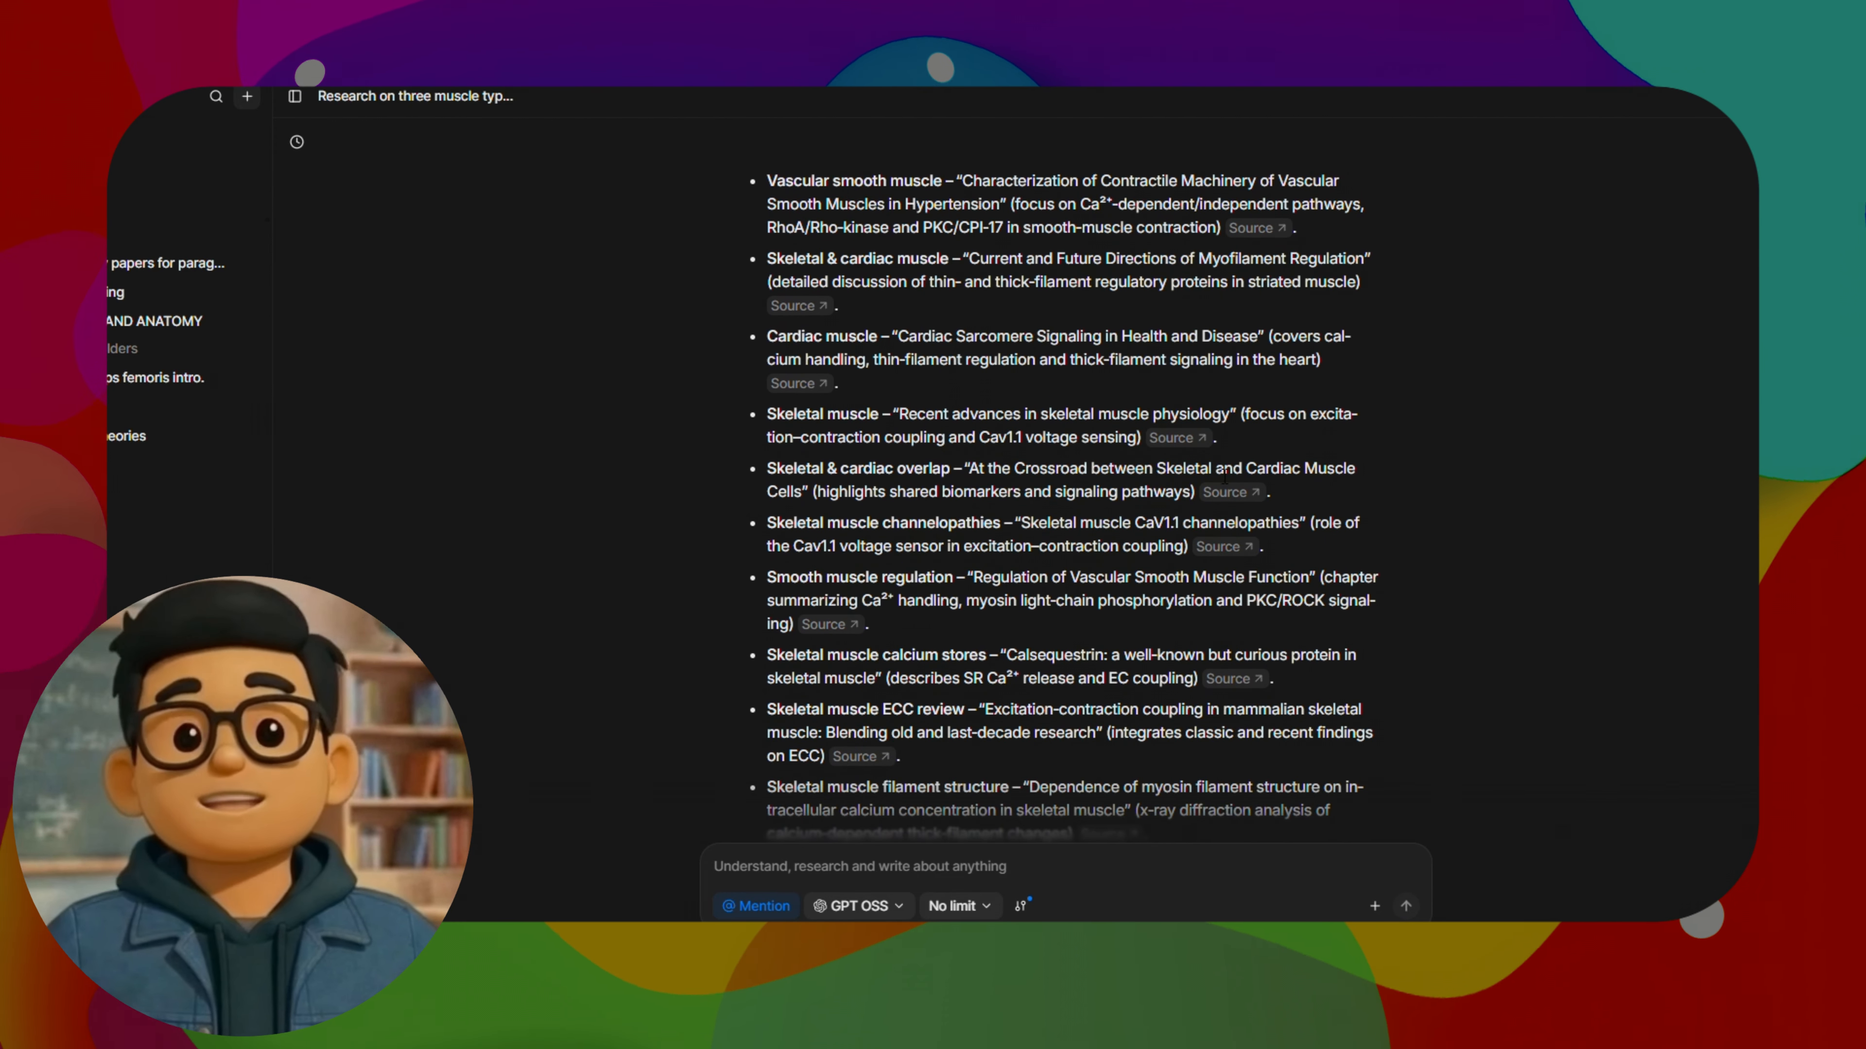
scroll(1183, 433, "up", 5)
scroll(1149, 401, "down", 4)
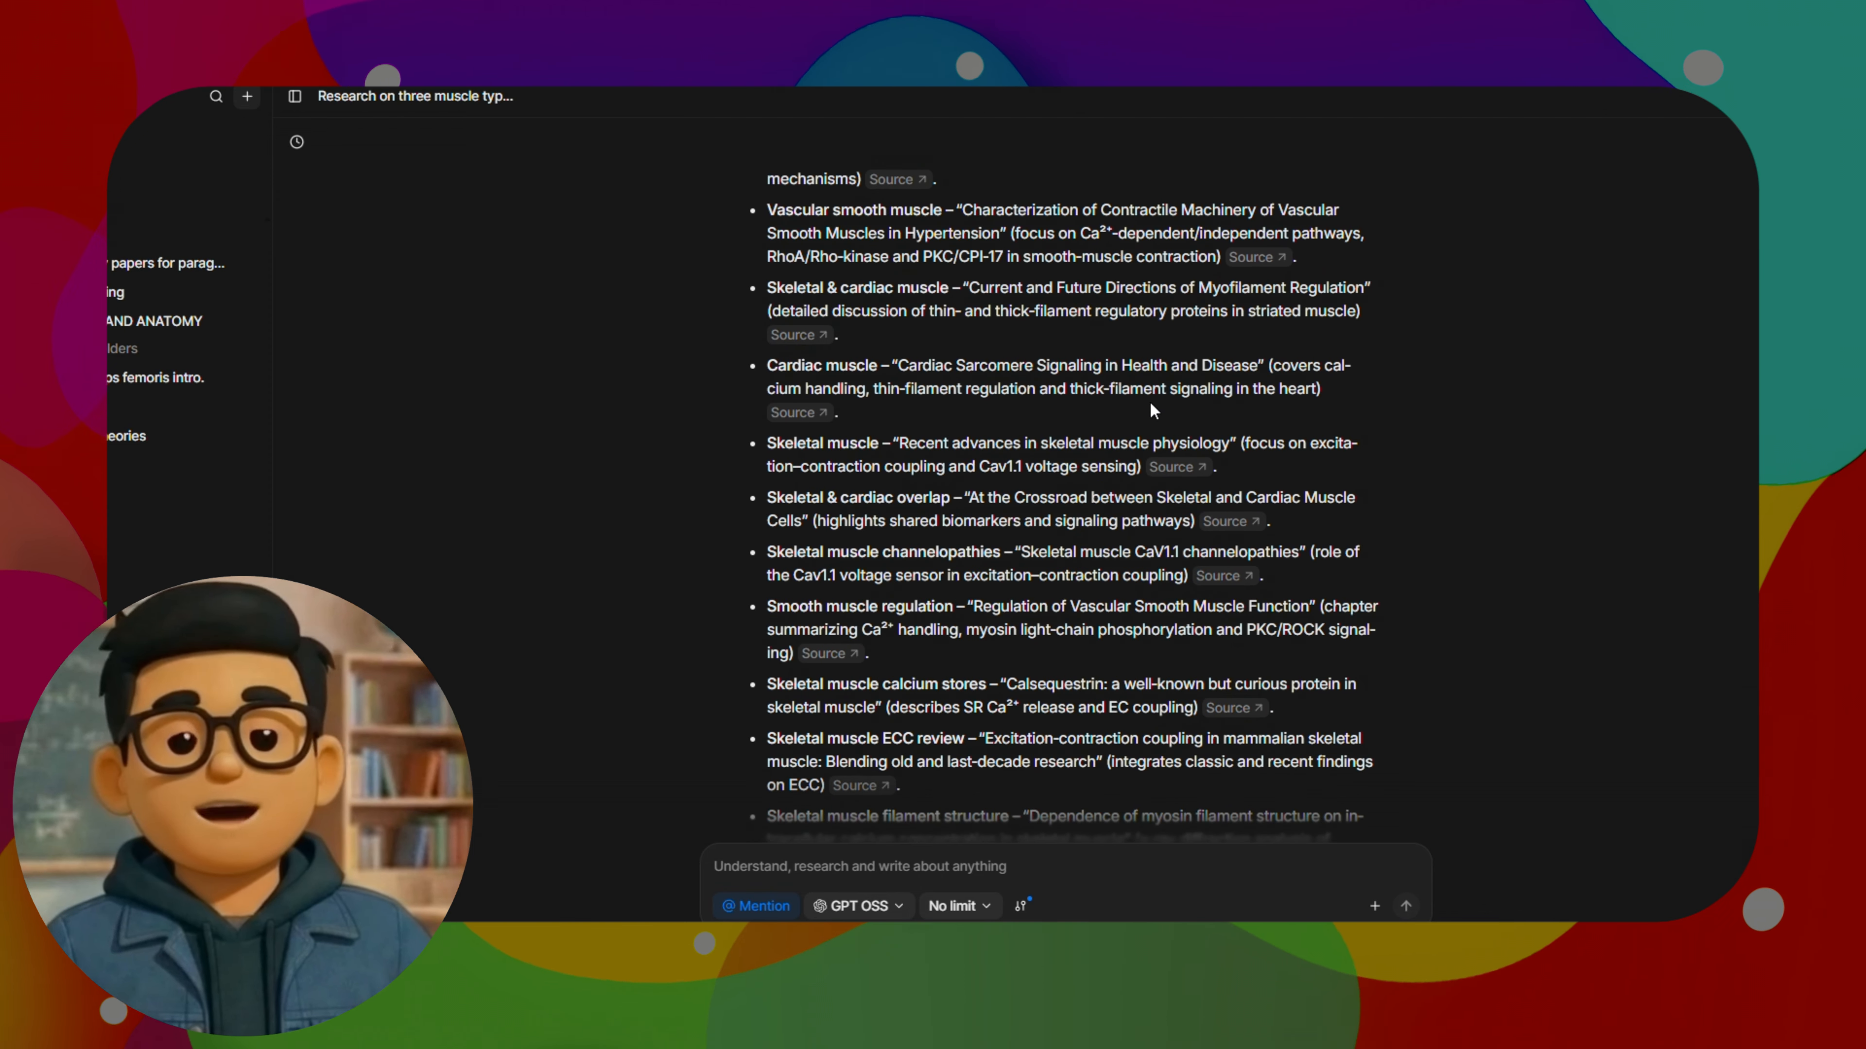
Open the source of the smooth muscle paper on myosin light-chain phosphorylation and read its abstract and access options
scroll(1101, 367, "up", 2)
left_click(1098, 293)
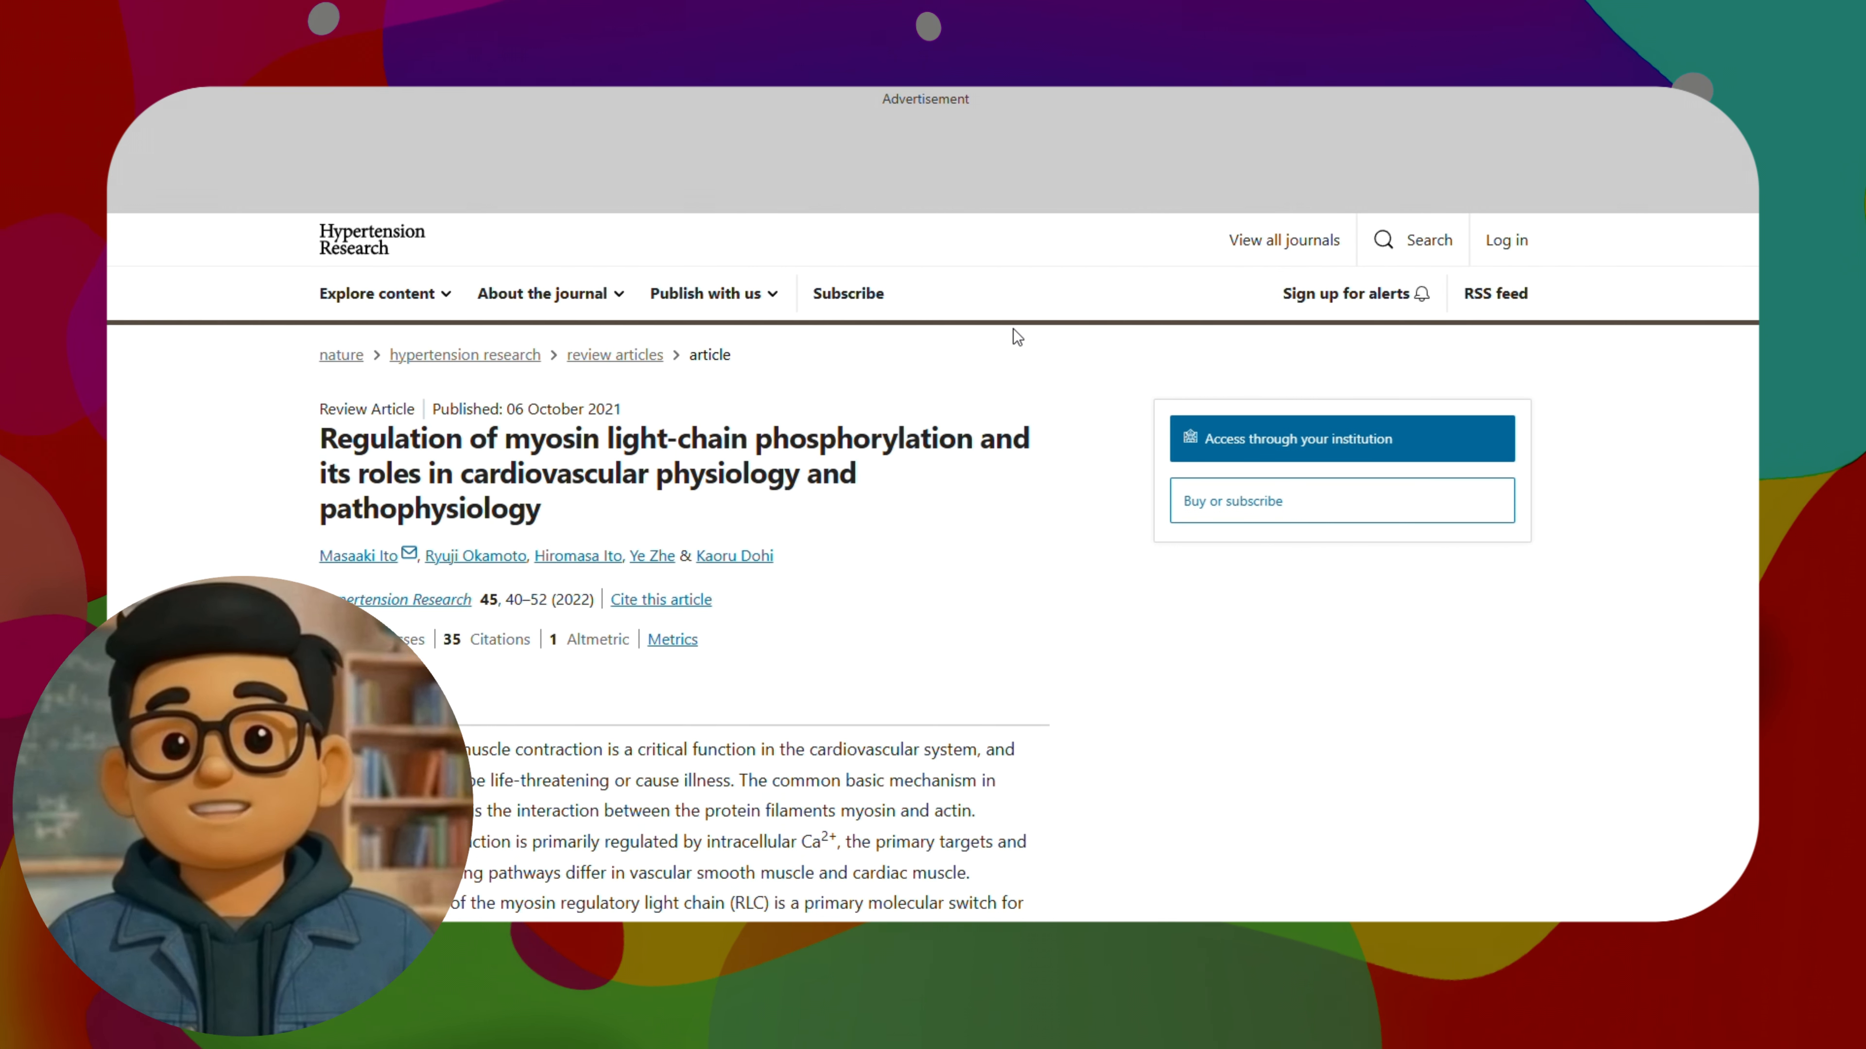
scroll(929, 500, "down", 5)
scroll(934, 497, "up", 2)
scroll(940, 478, "down", 2)
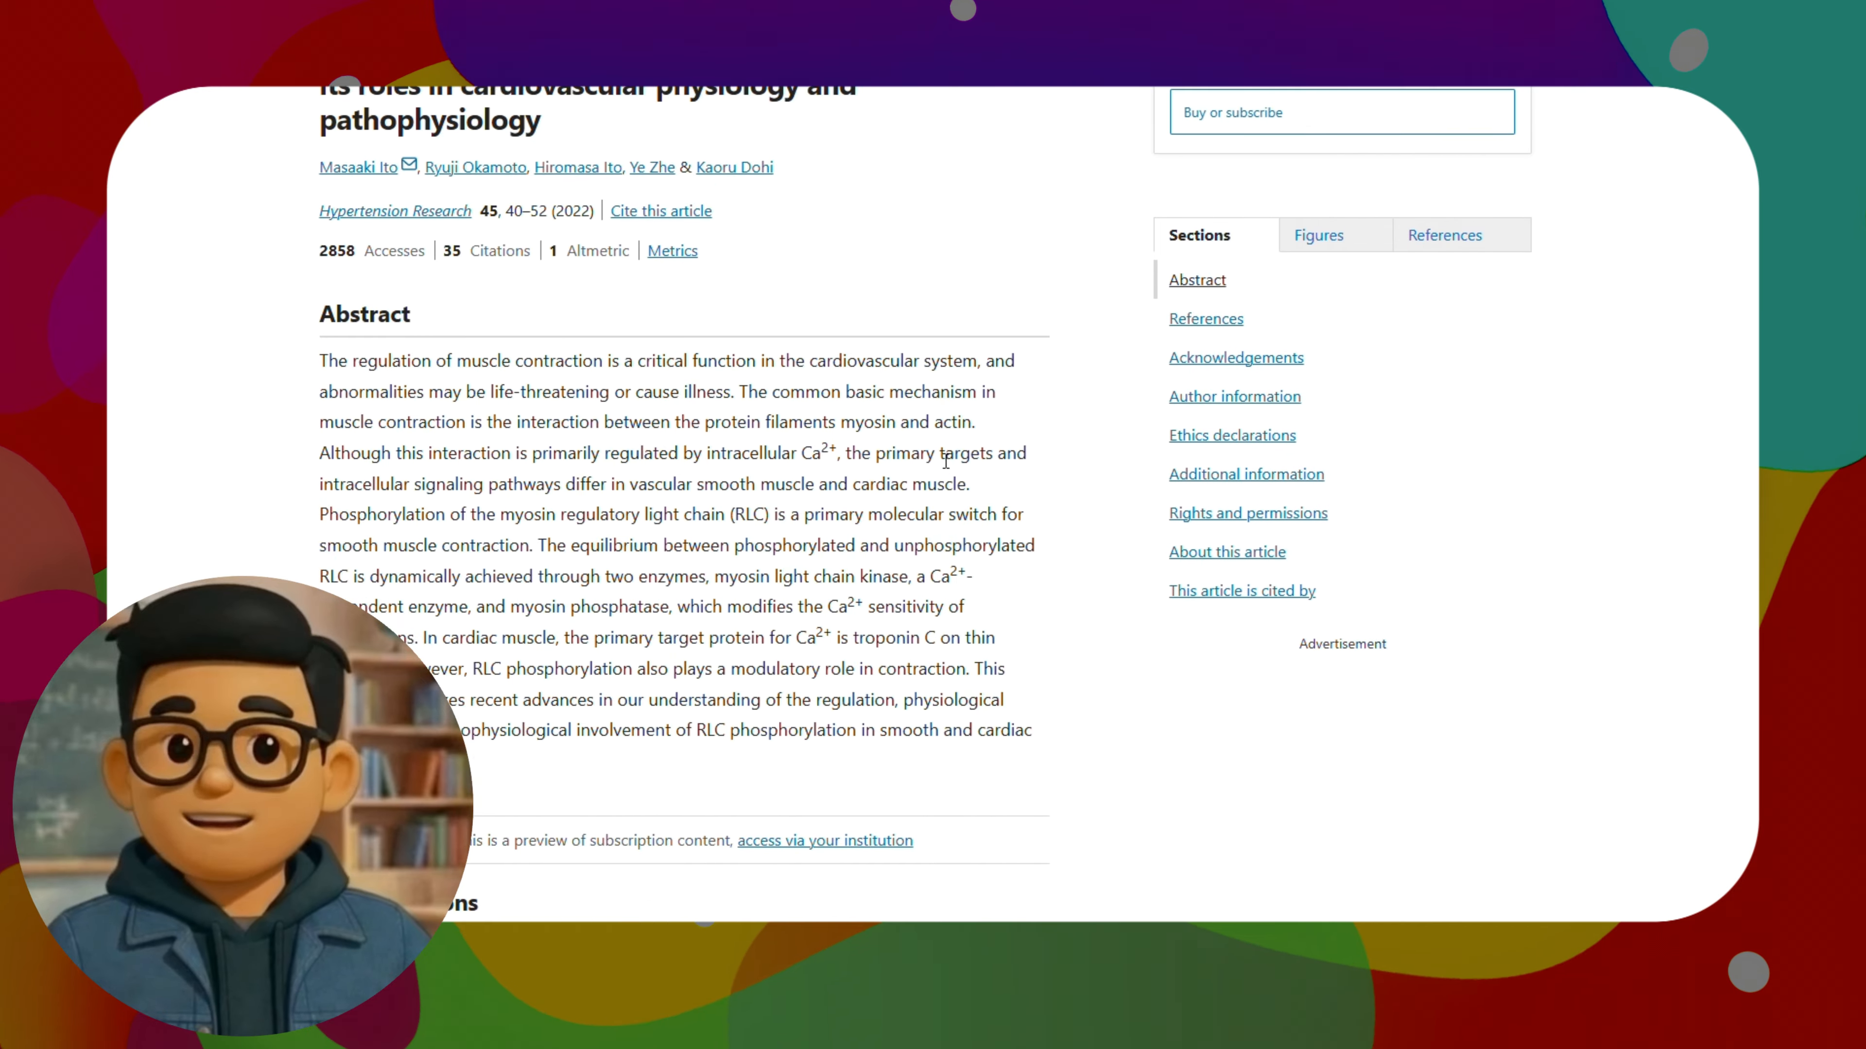
scroll(945, 461, "up", 2)
scroll(949, 458, "down", 8)
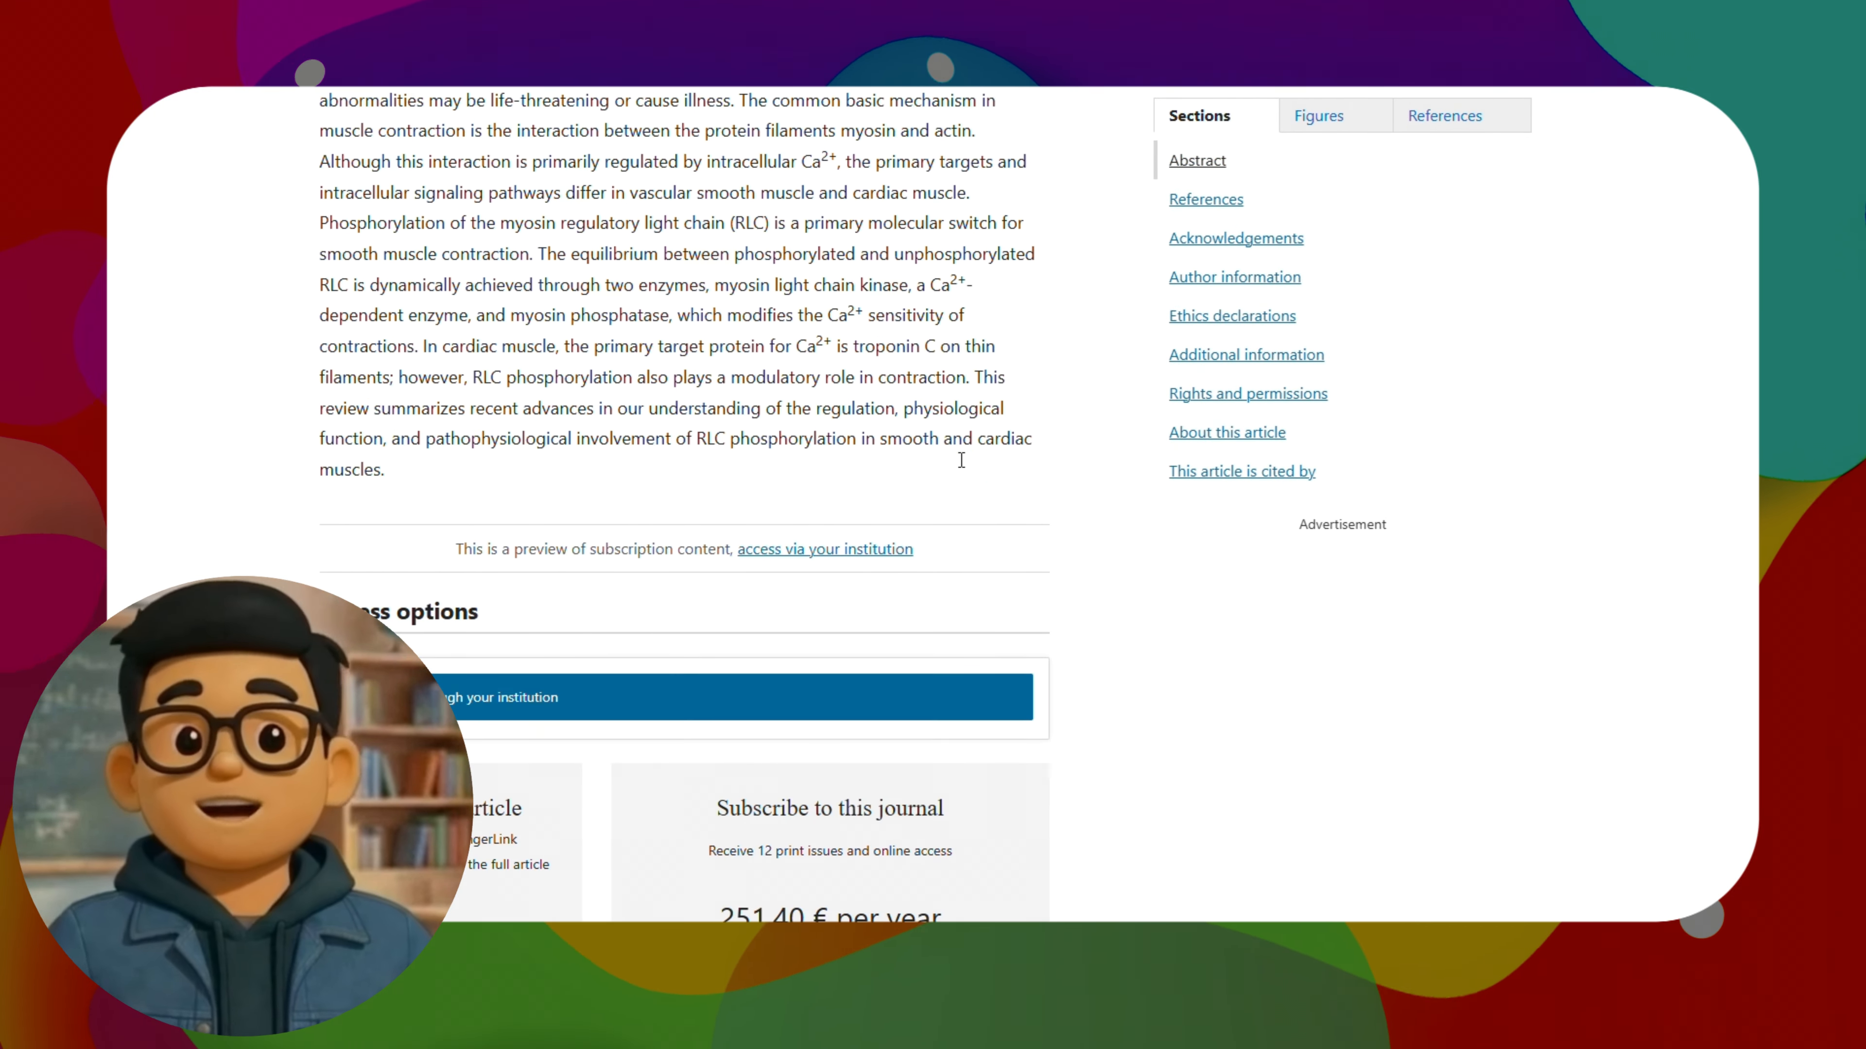
scroll(1058, 500, "up", 13)
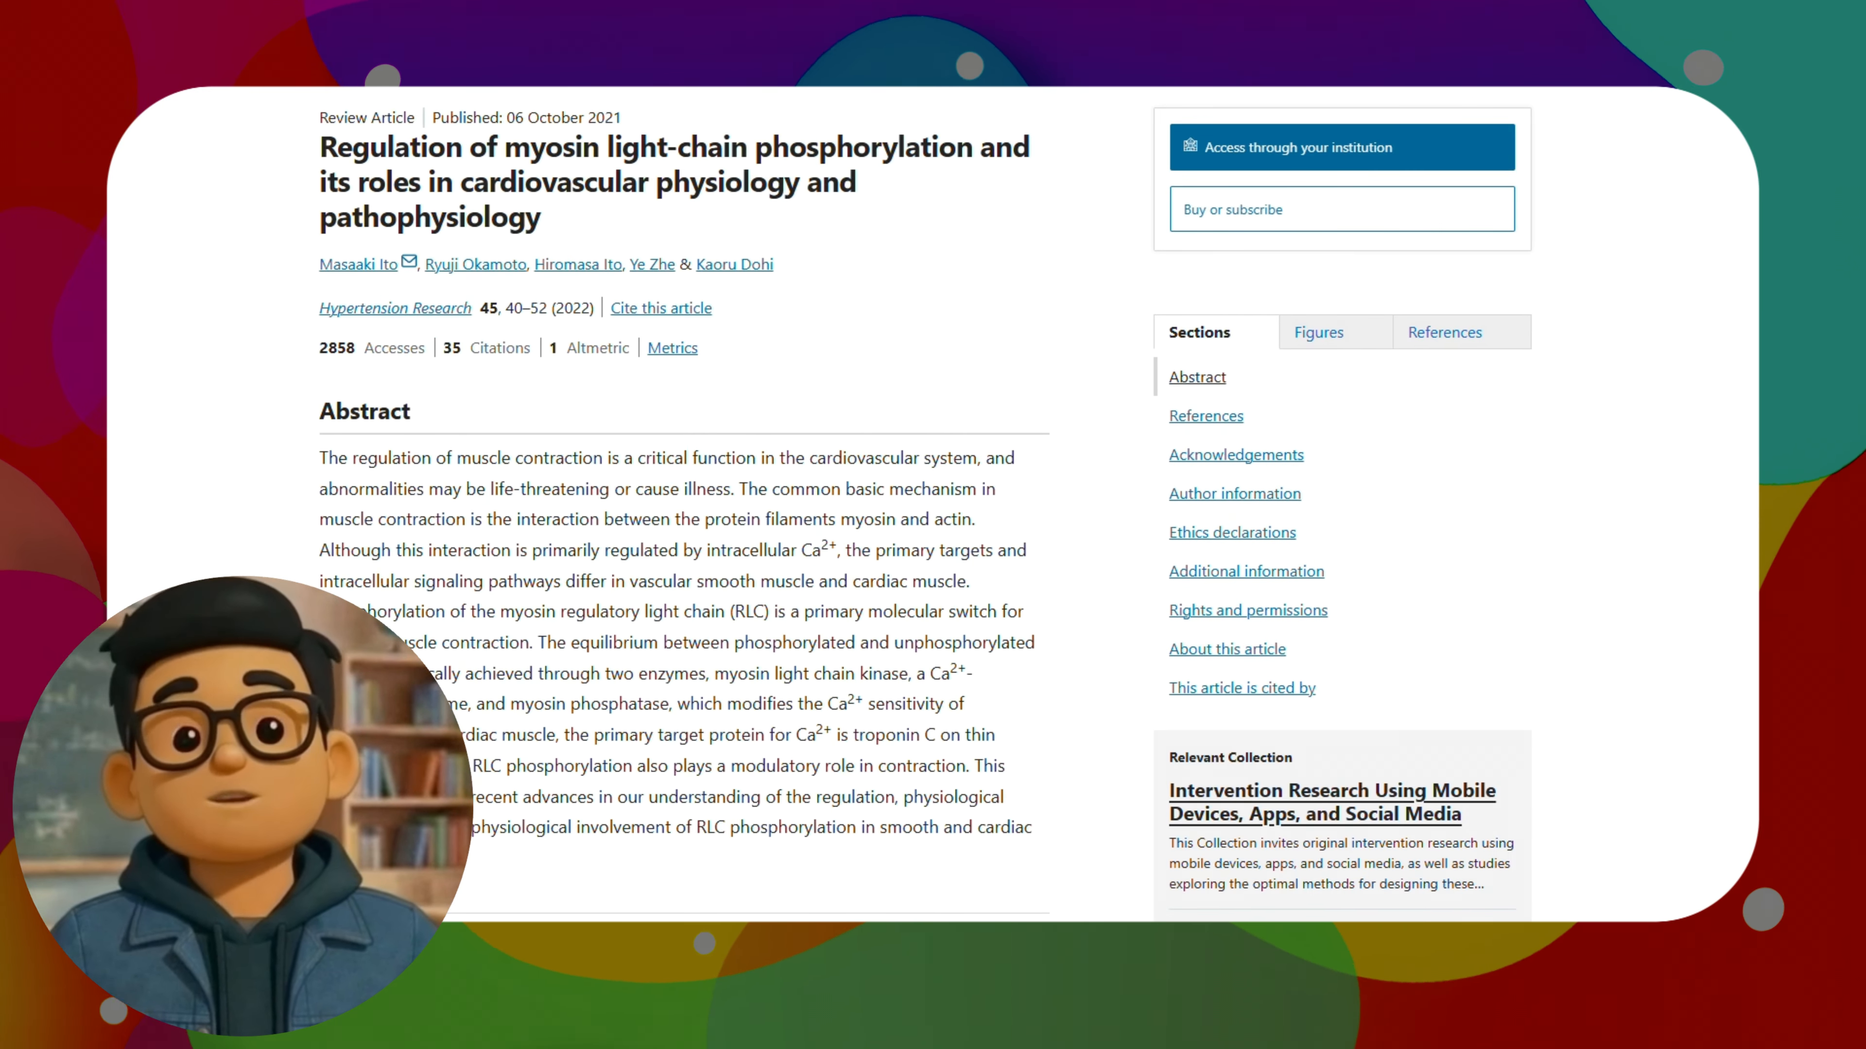
Open the source of the "Muscle Contraction" paper covering all three muscle types and skim its summary and introduction
left_click(905, 380)
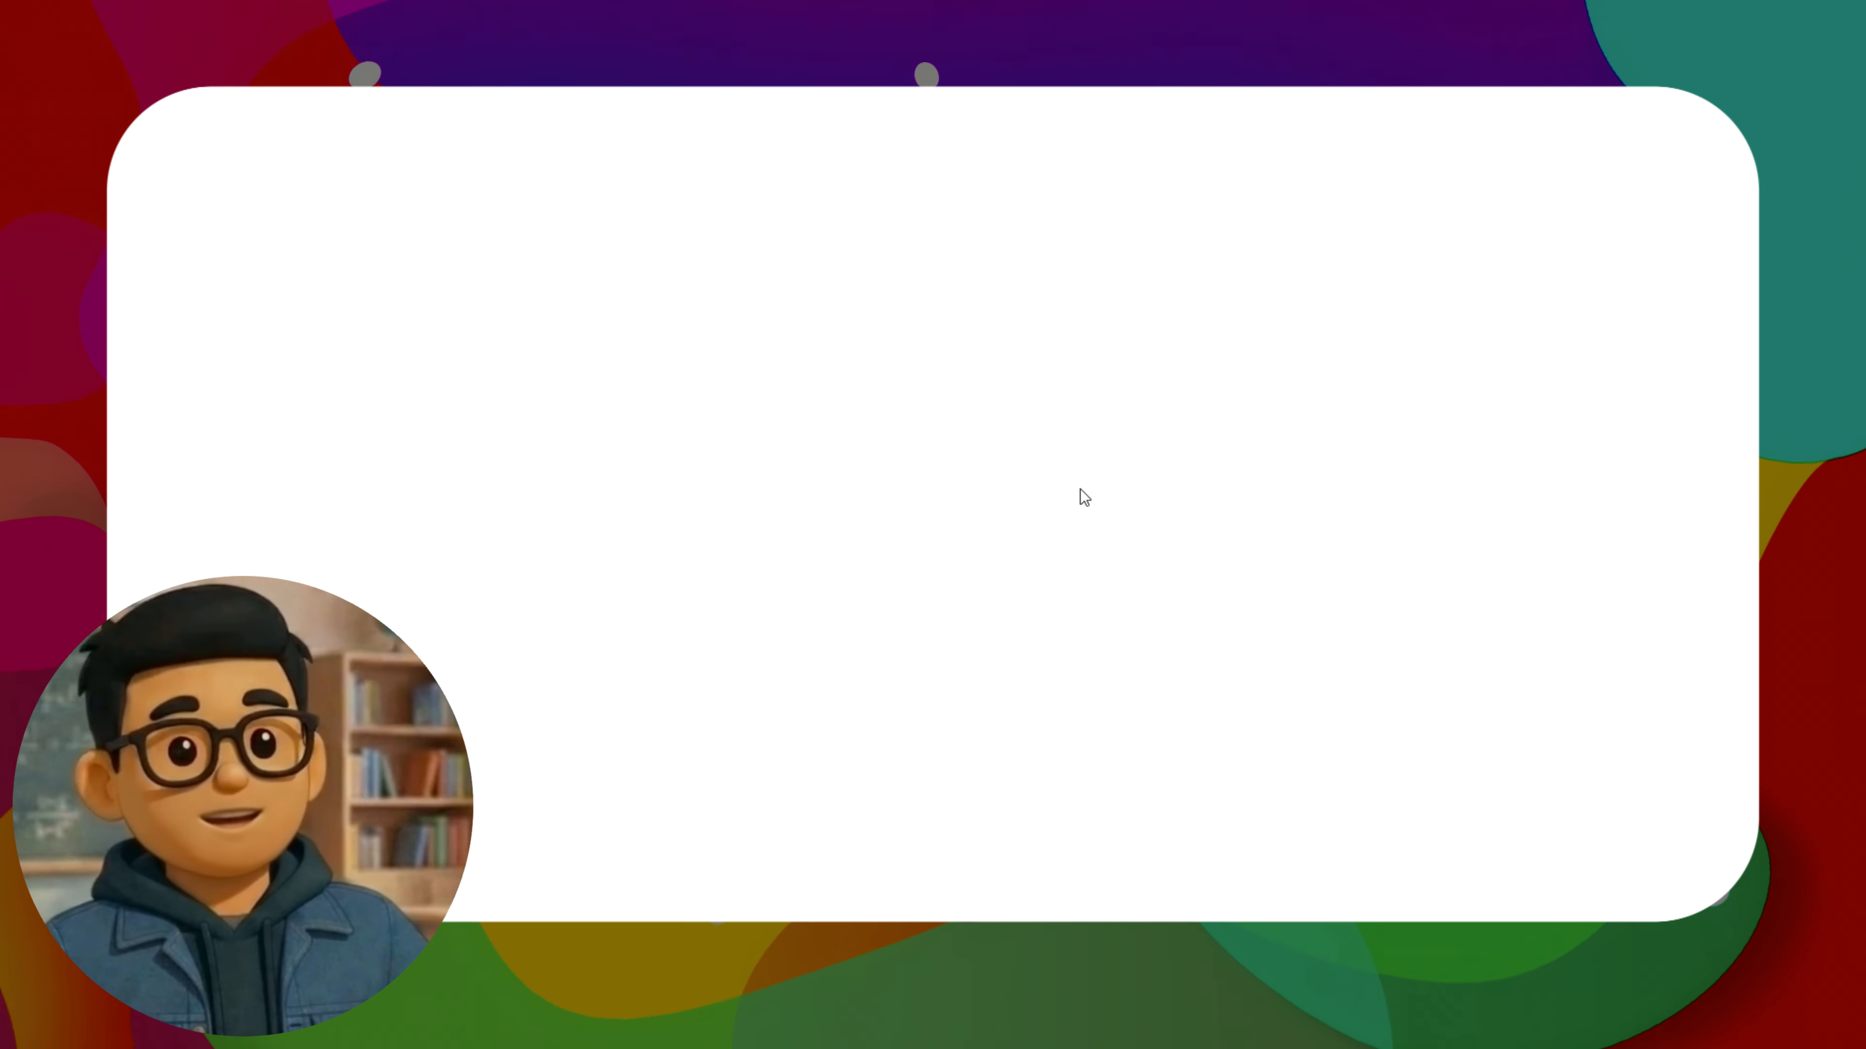
scroll(902, 453, "down", 7)
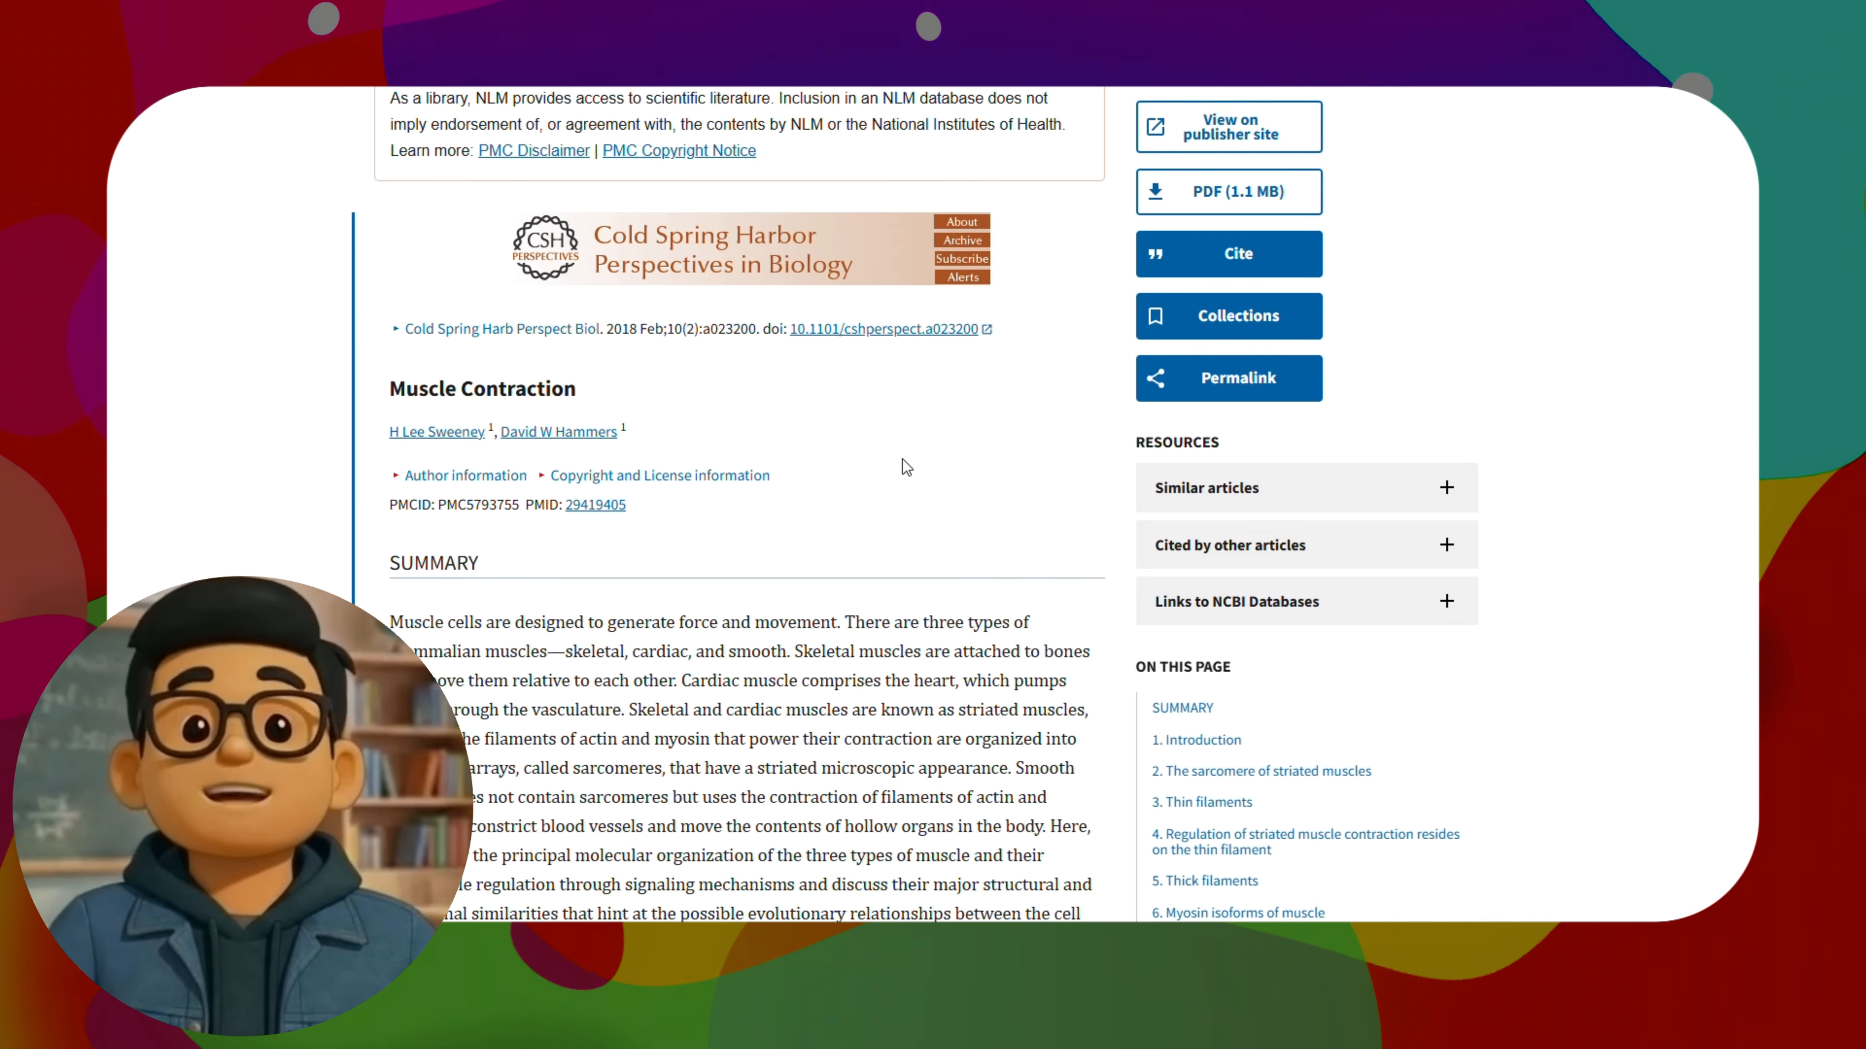
scroll(913, 467, "down", 10)
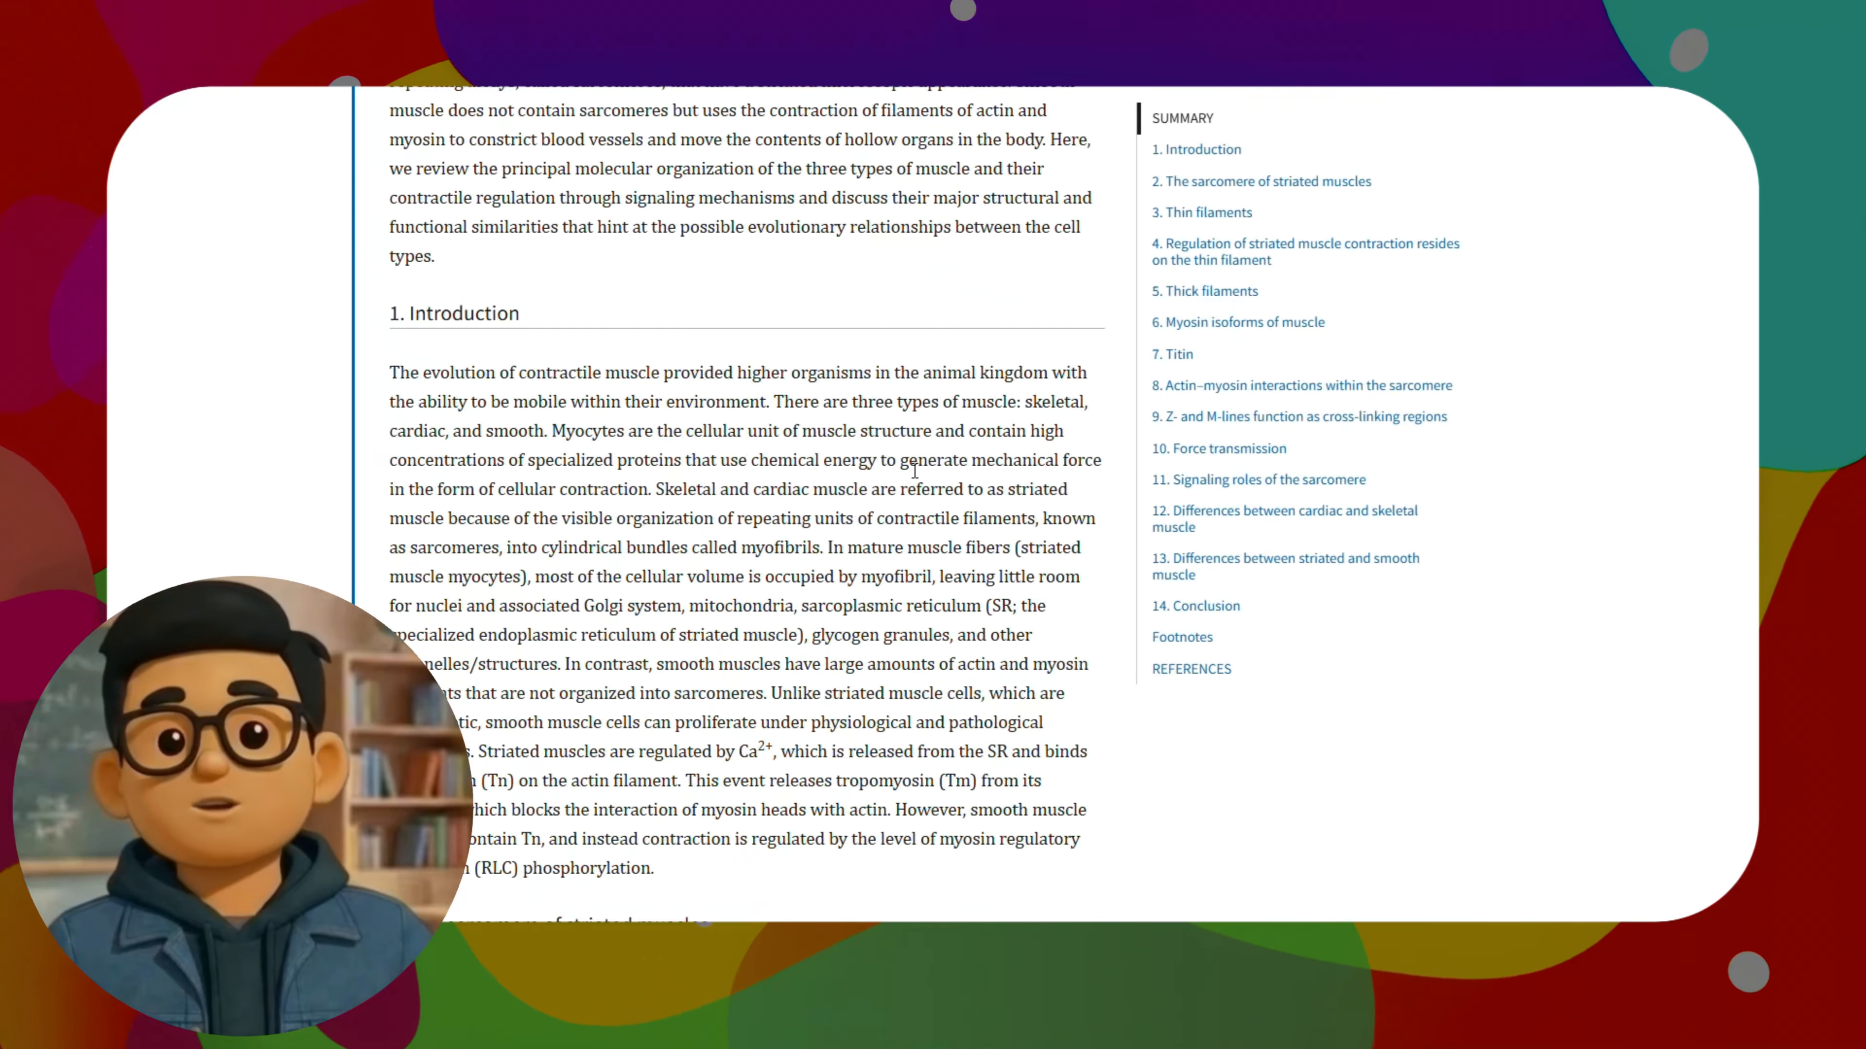
scroll(915, 471, "down", 6)
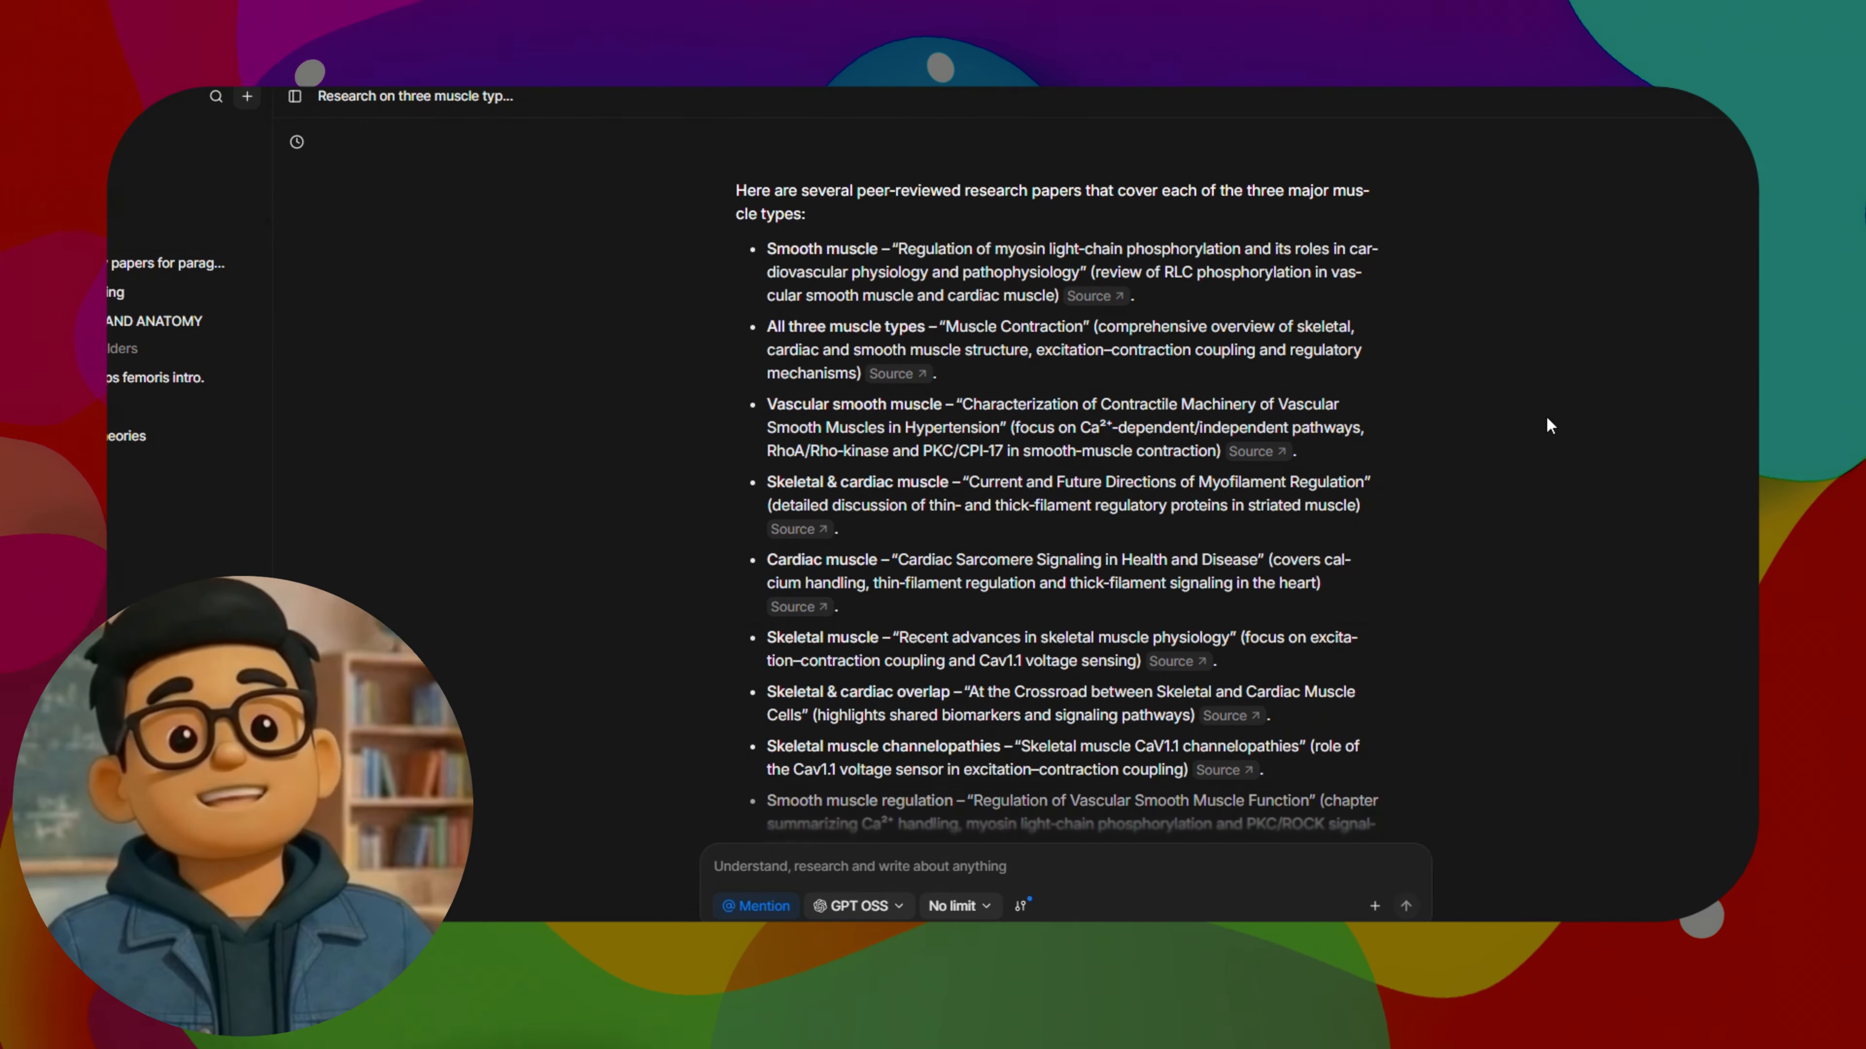
Check the citation preview of the myosin filament structure paper and expand the list of papers found by the web search
scroll(1133, 408, "down", 3)
scroll(1134, 409, "up", 3)
scroll(1240, 678, "down", 5)
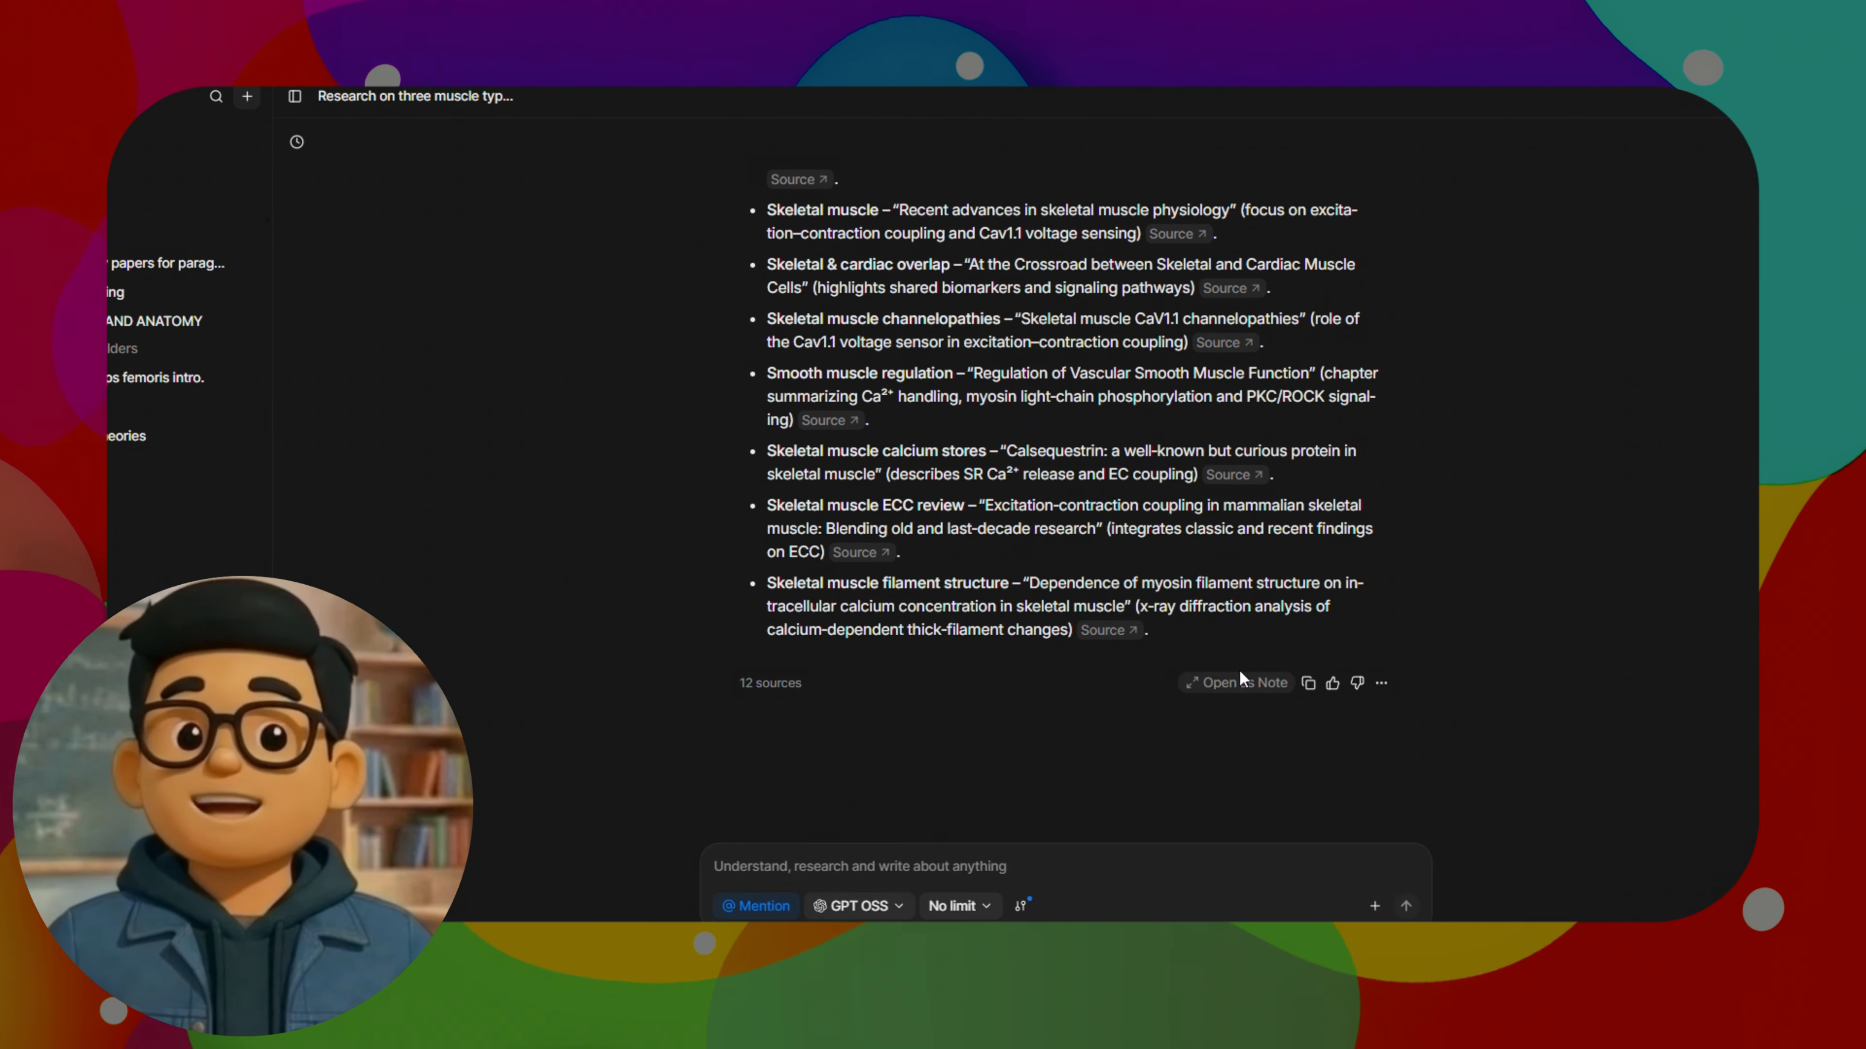
mouse_move(1125, 633)
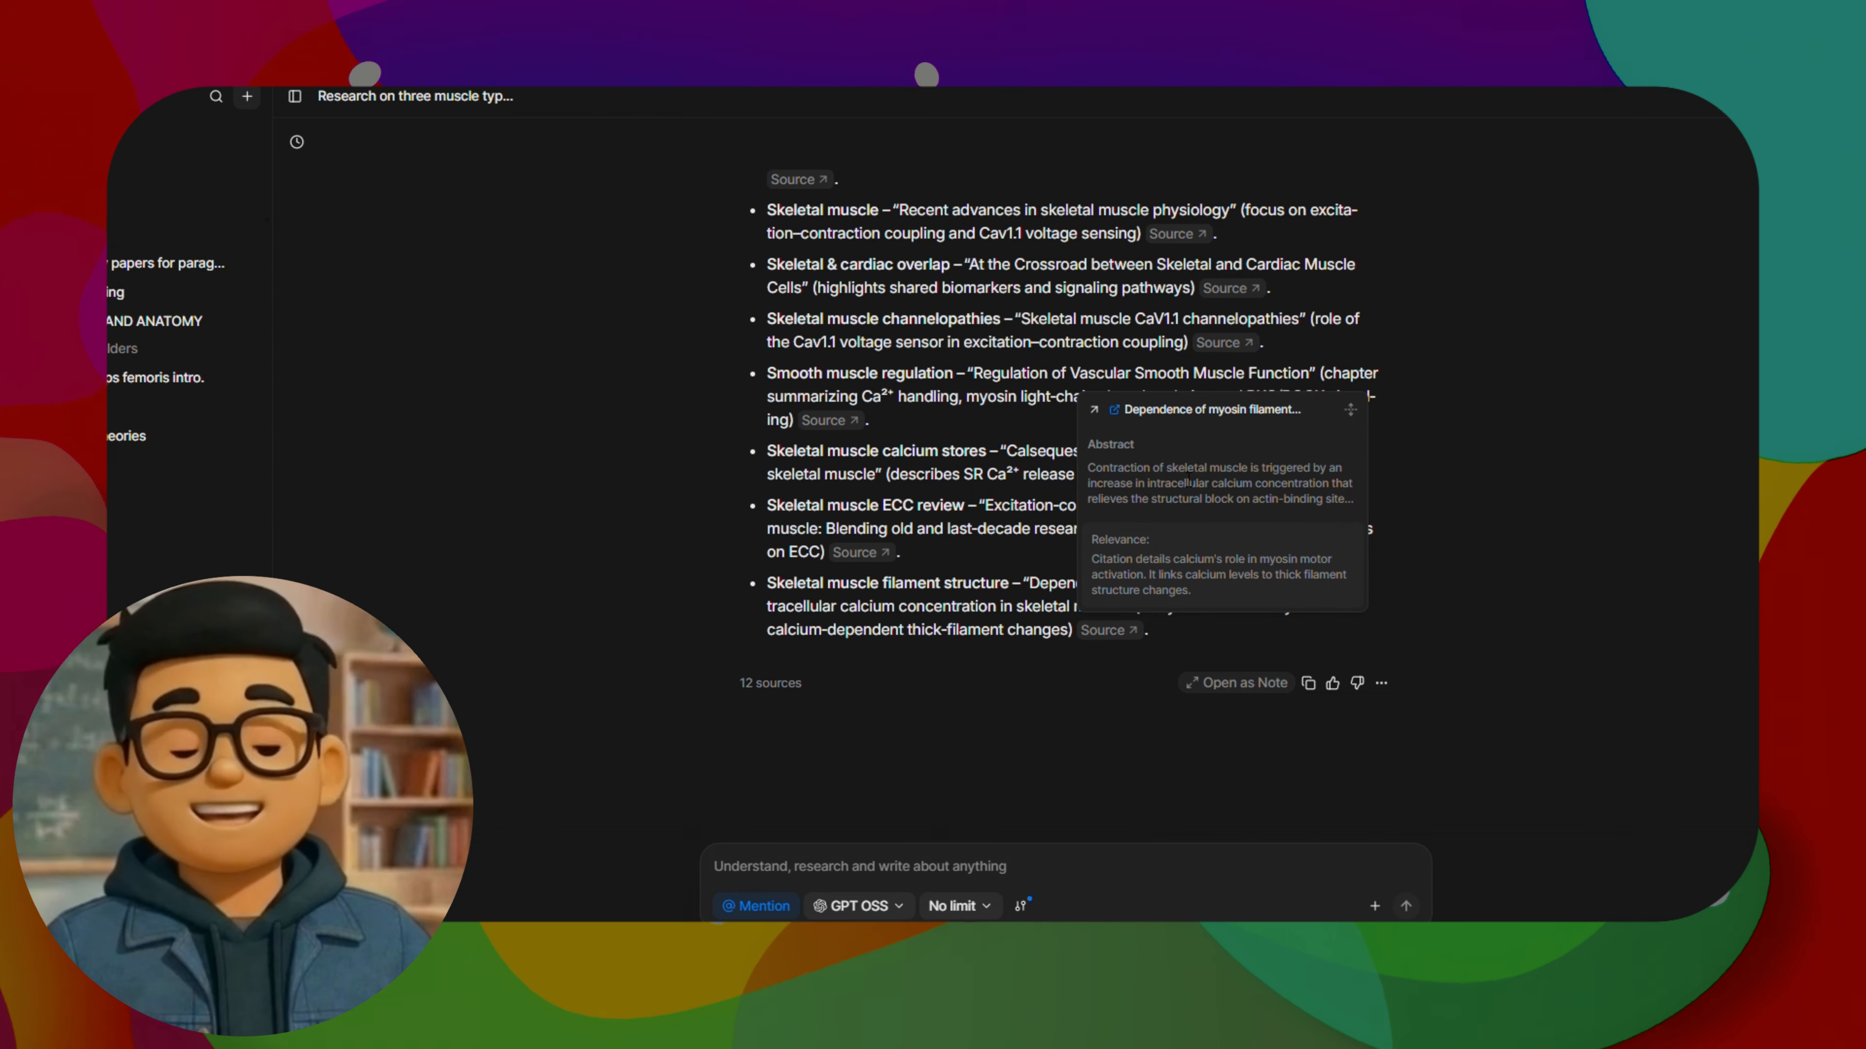
left_click(1115, 410)
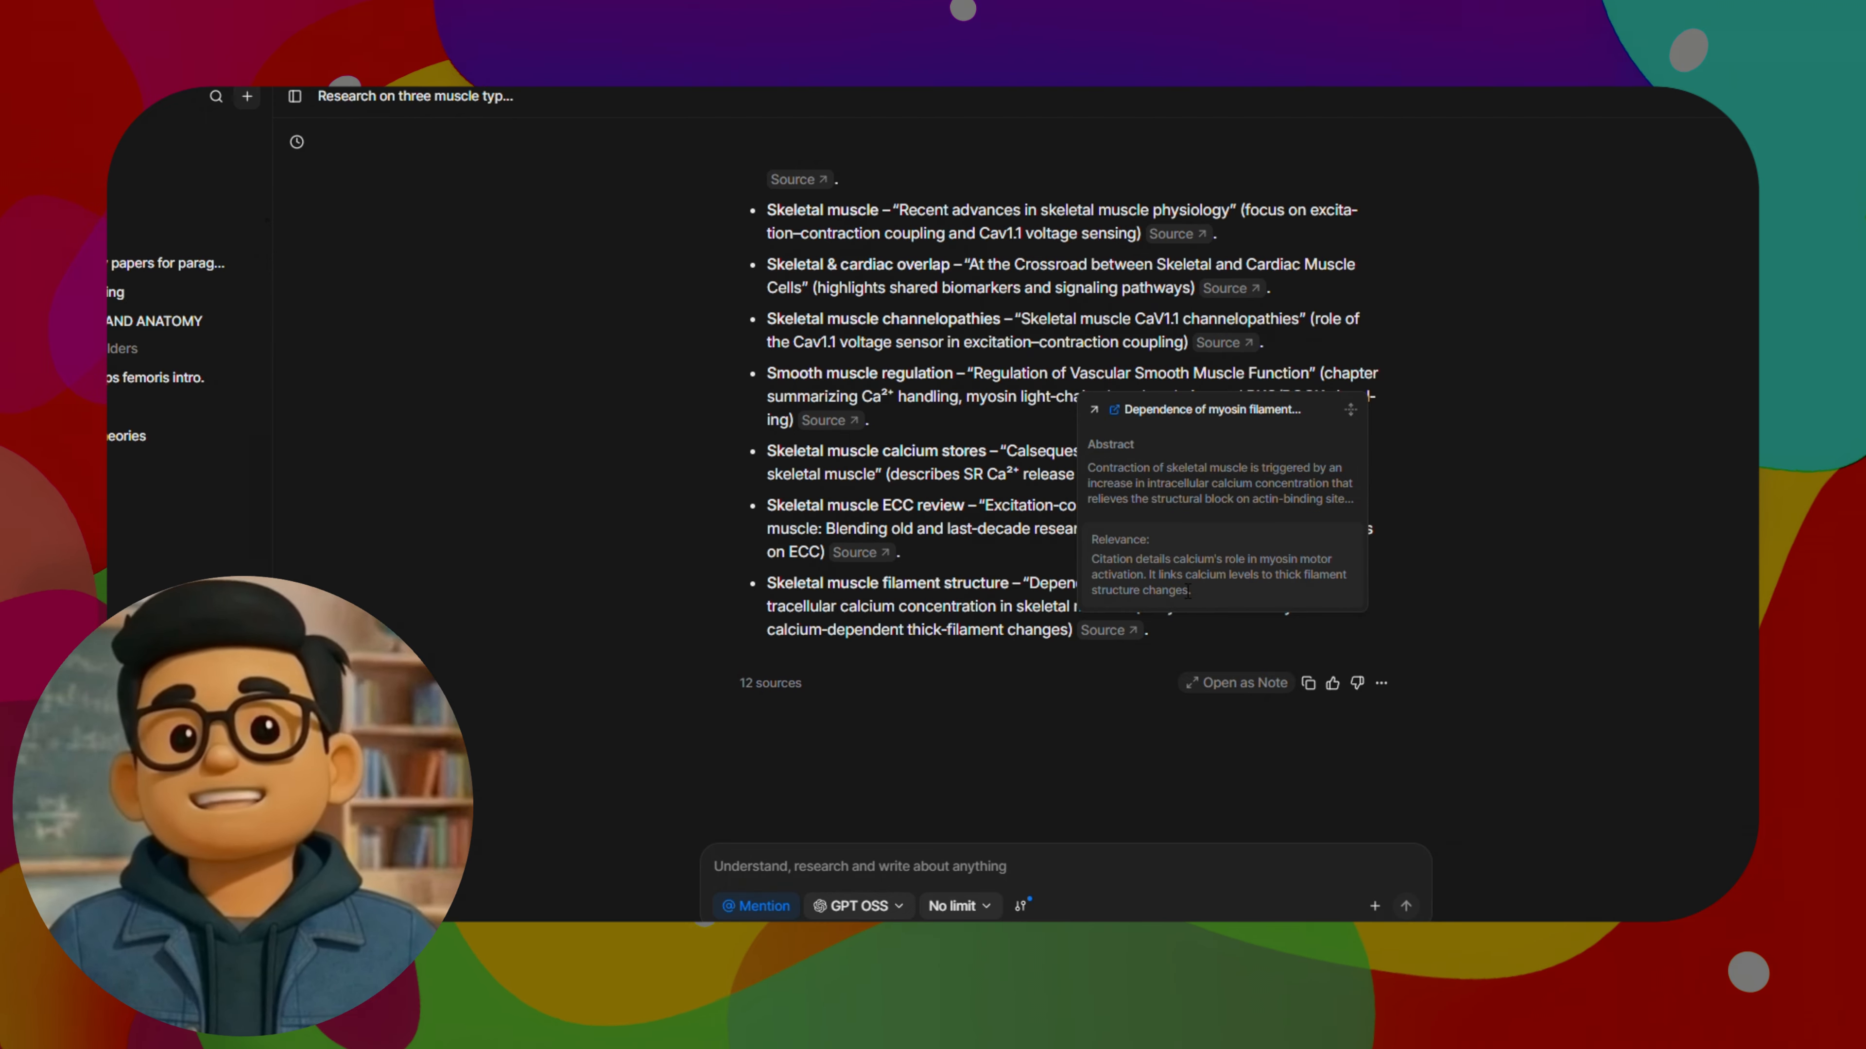
scroll(1255, 694, "up", 15)
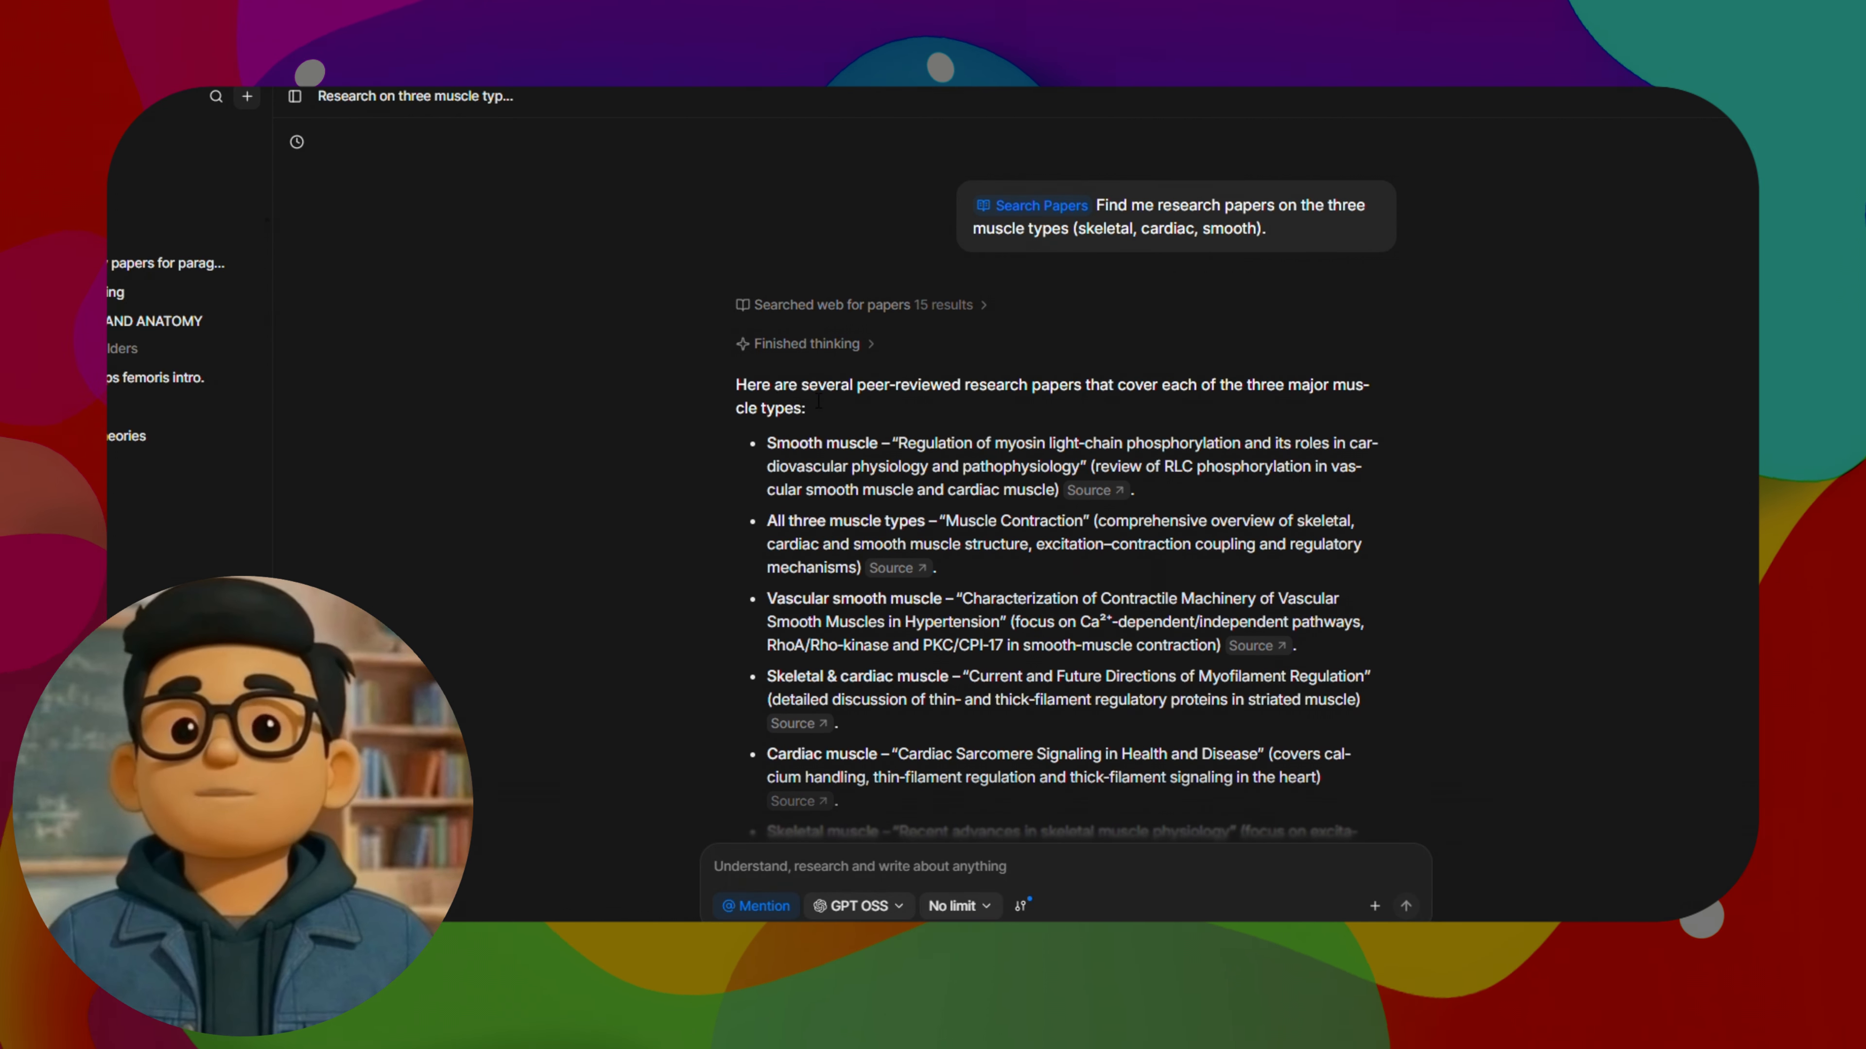
left_click(958, 303)
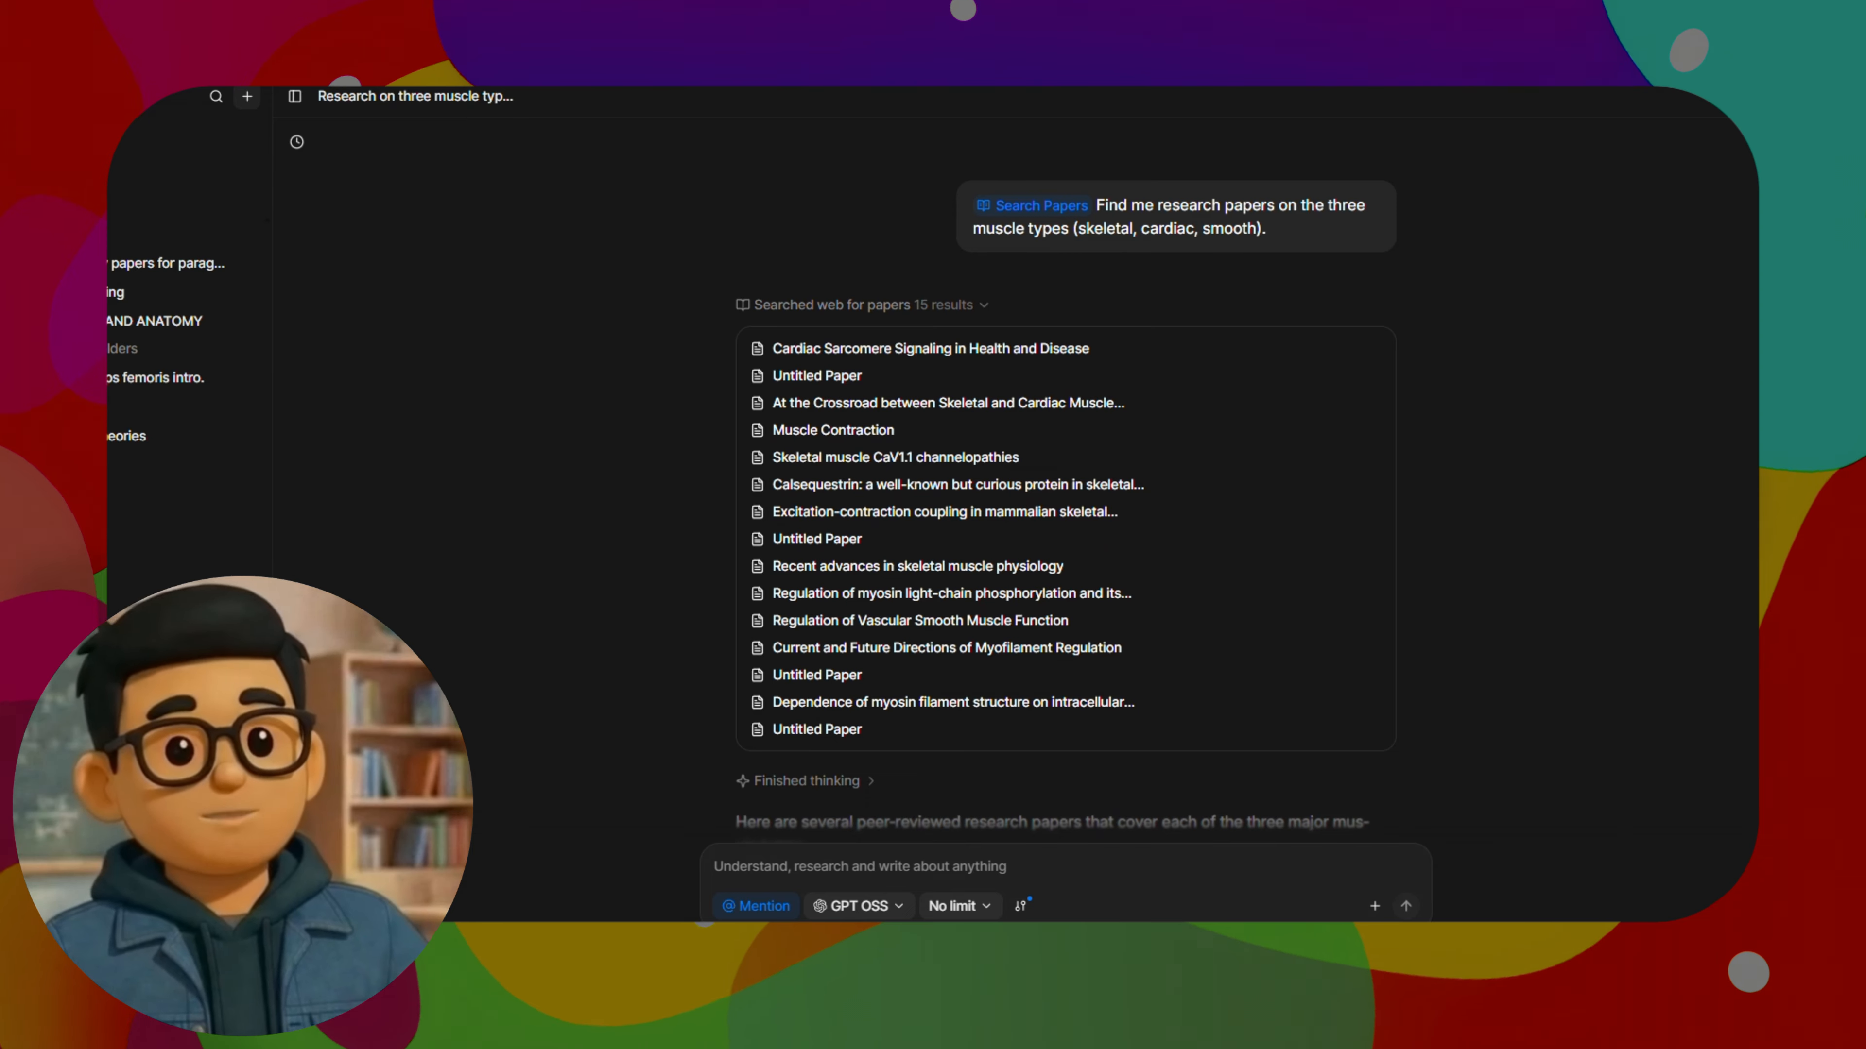
In the Library, select the eight website papers added today and add them to the existing "Physiology papers for paragraph 2" folder
left_click(113, 162)
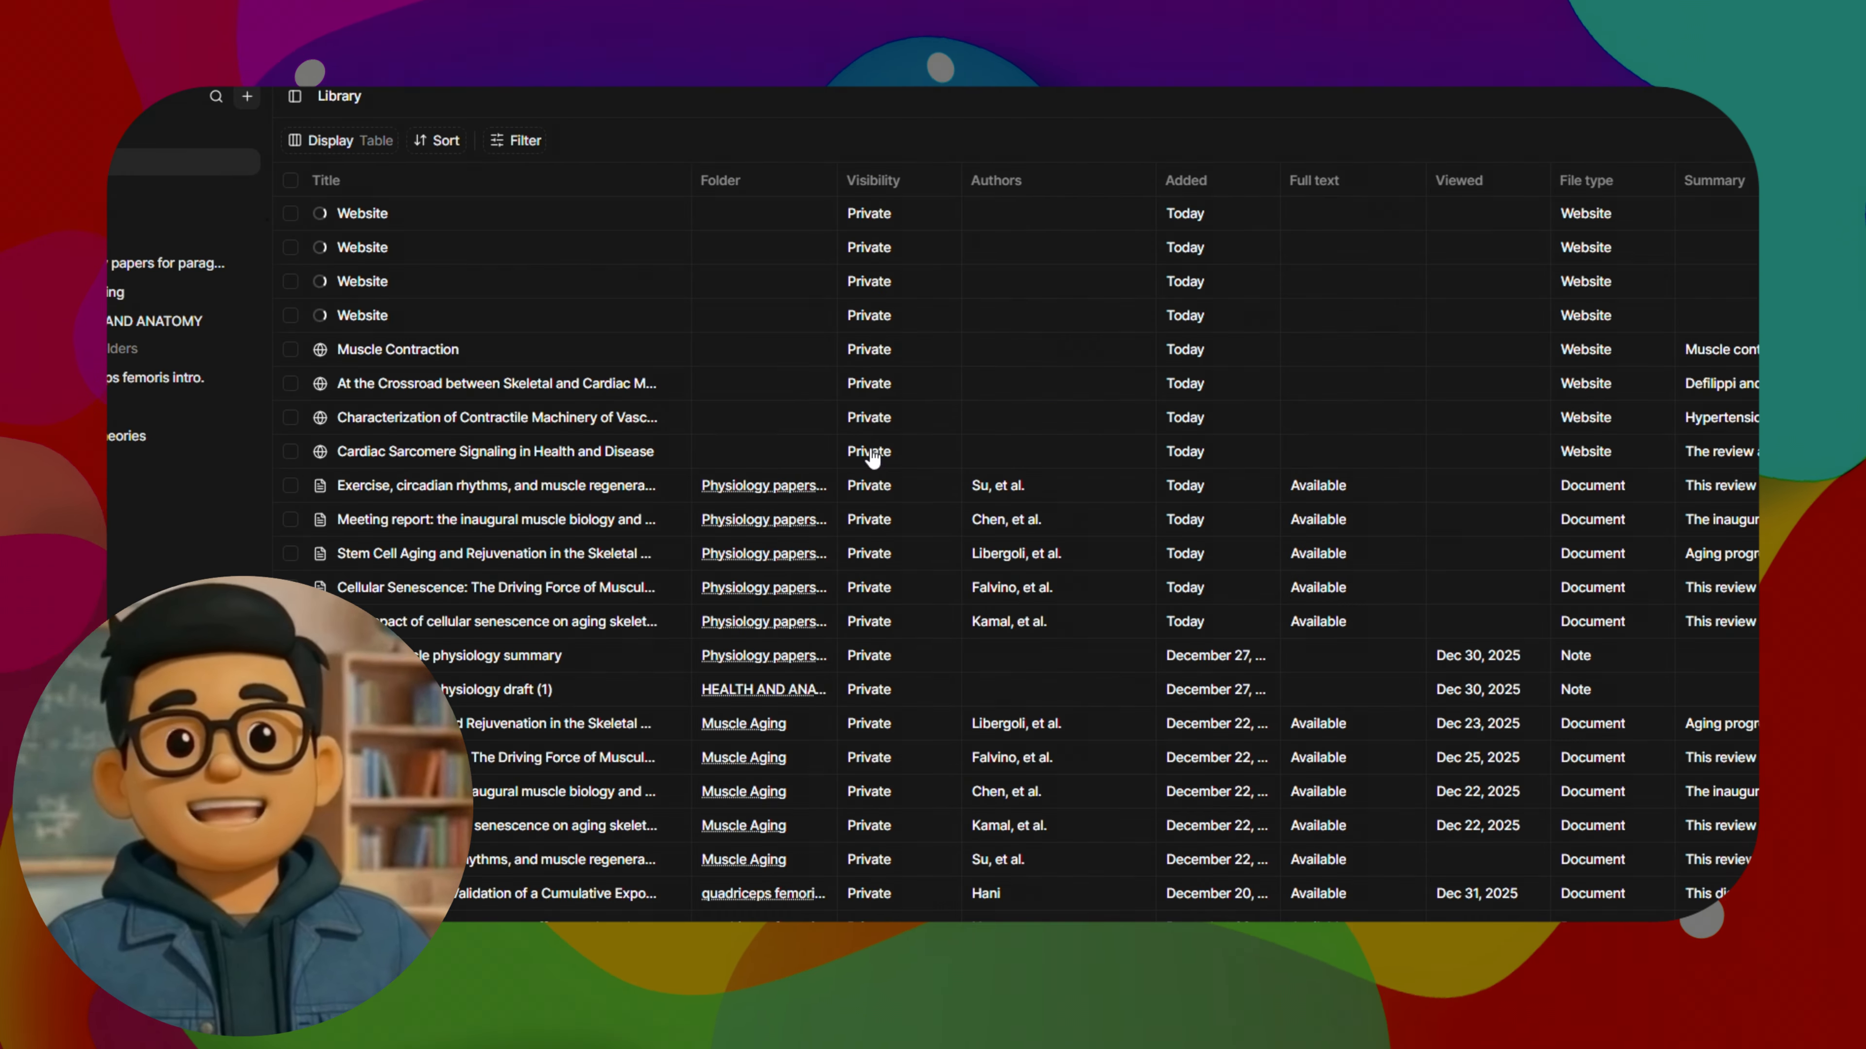
left_click(291, 214)
left_click(291, 247)
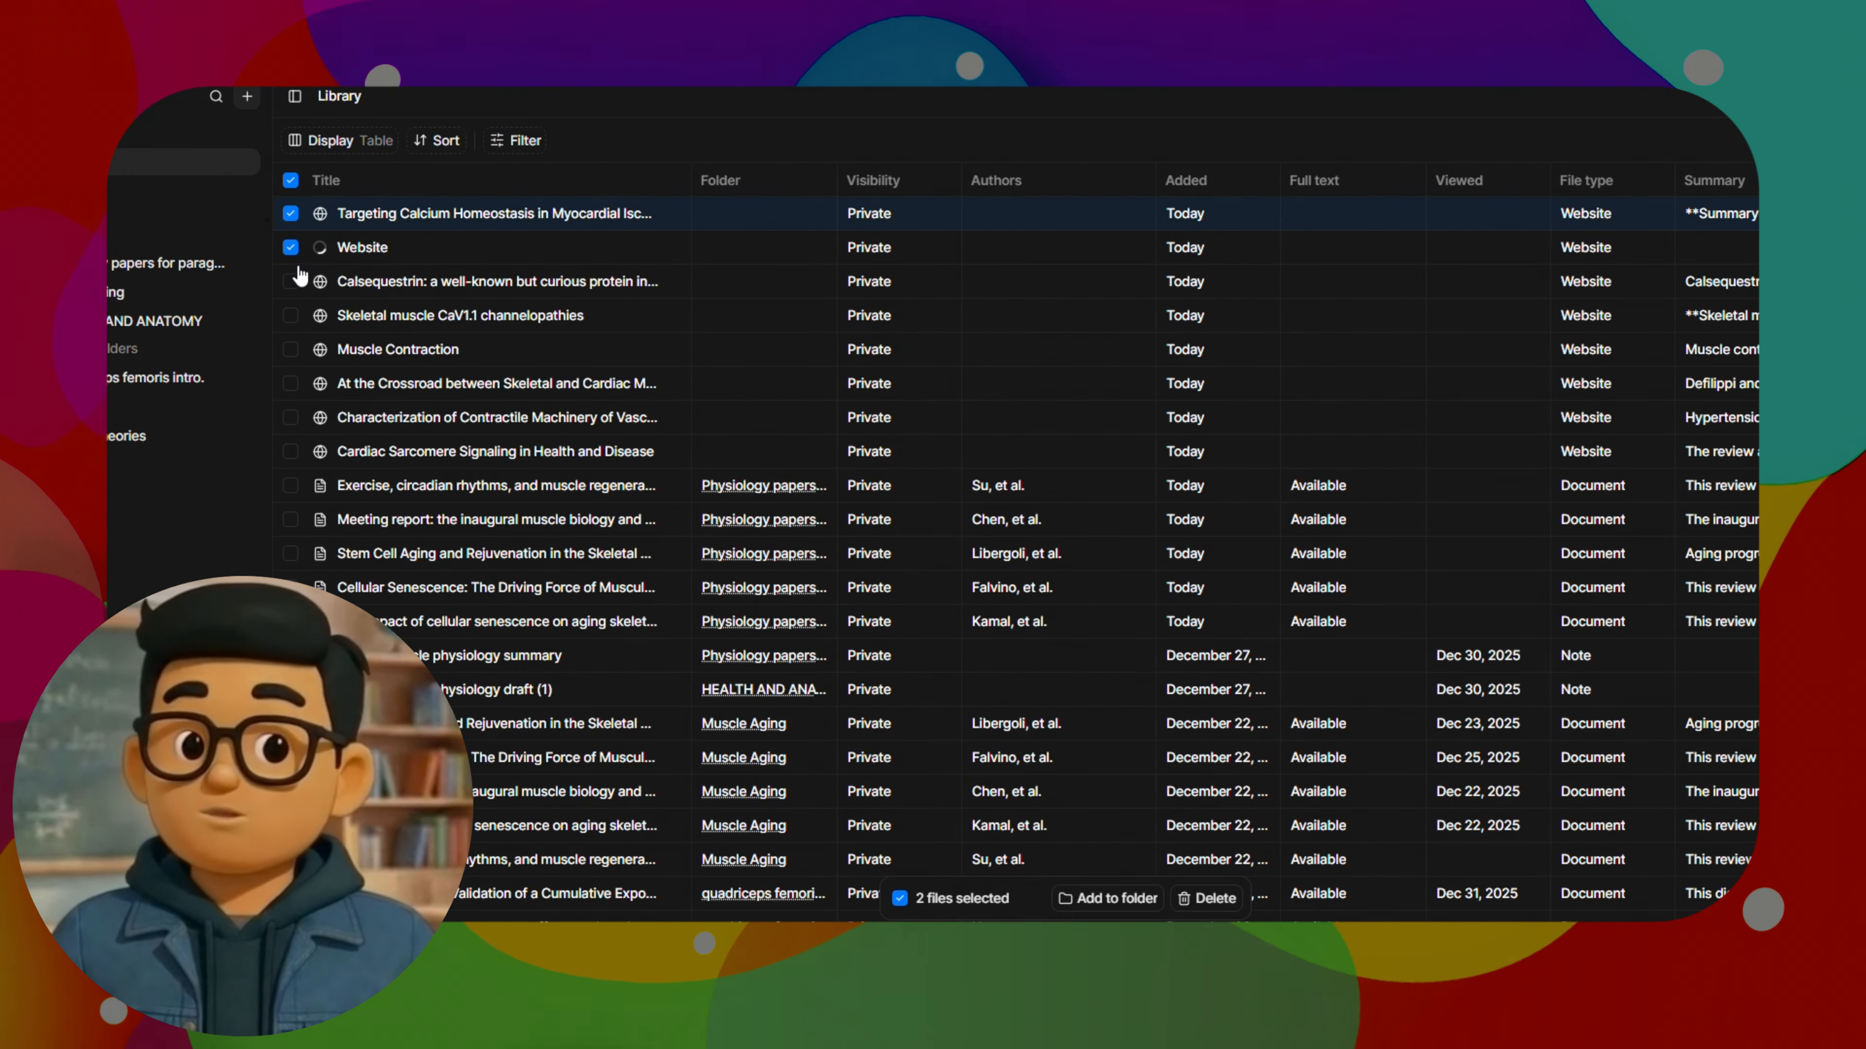
left_click(291, 281)
left_click(291, 383)
left_click(291, 417)
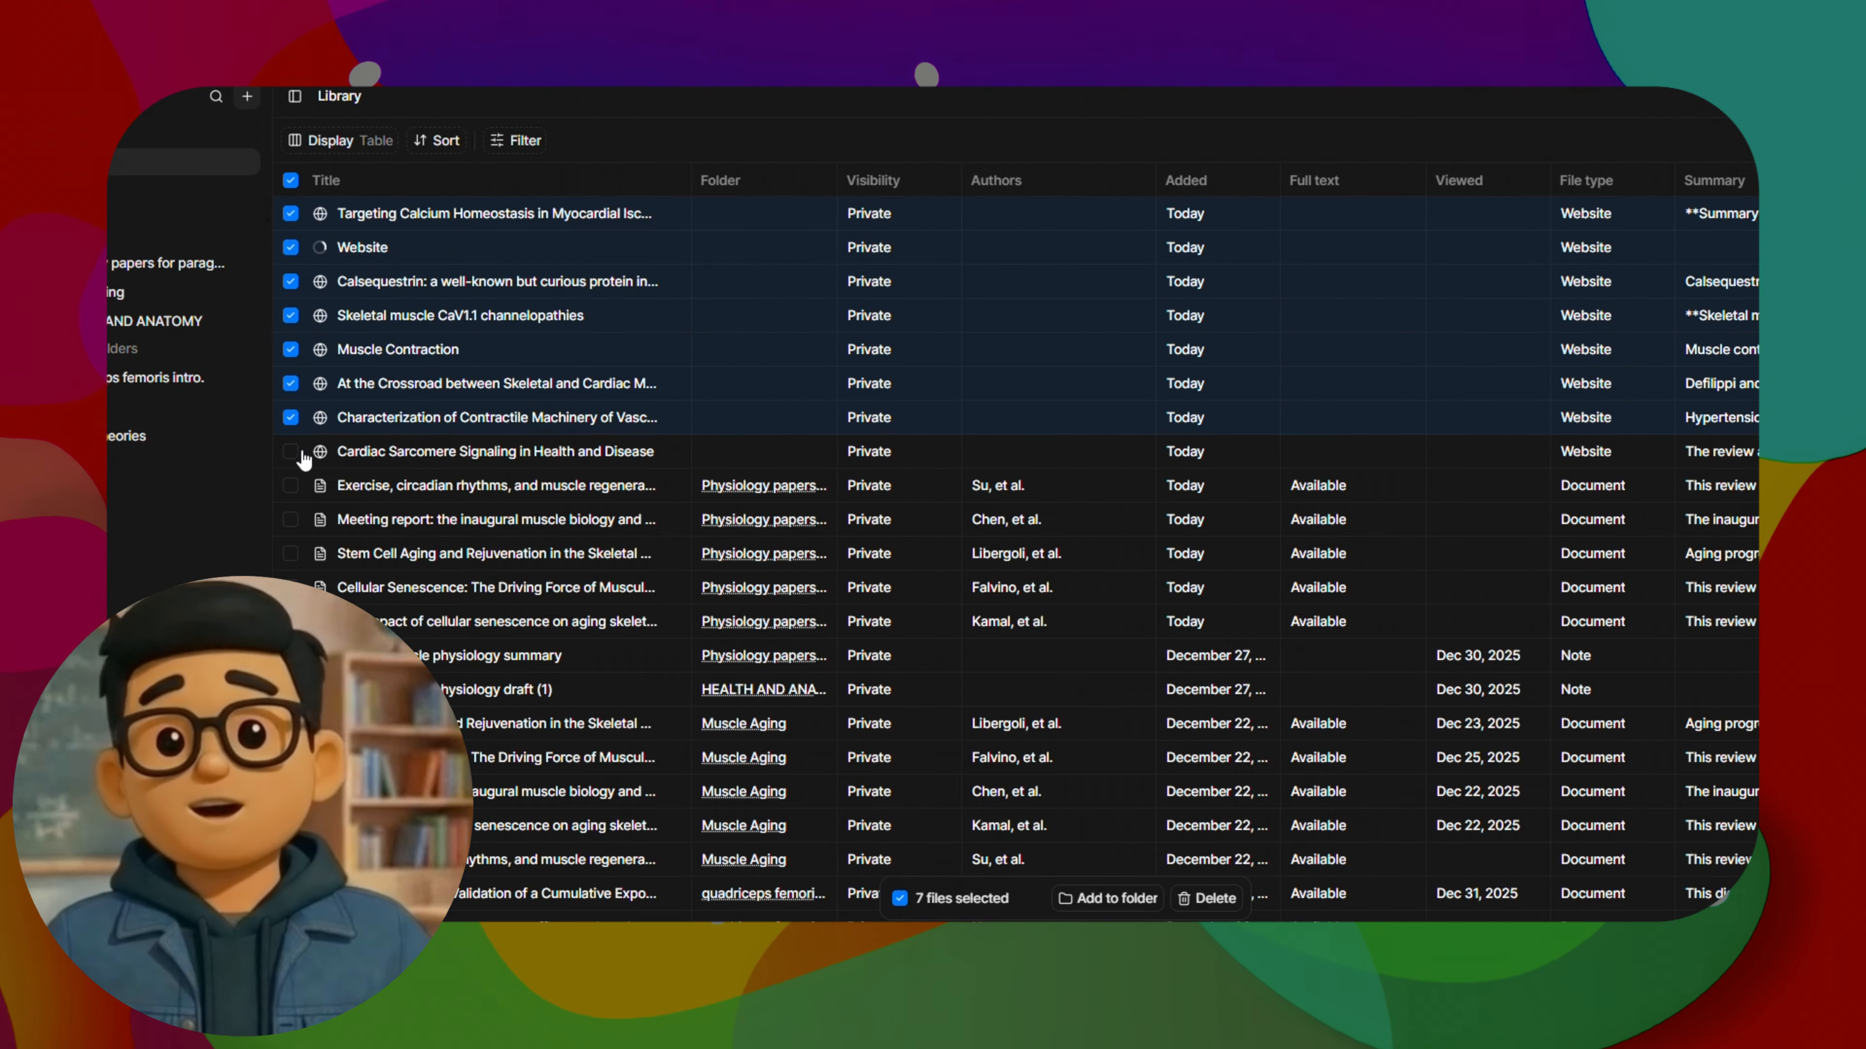
left_click(1107, 898)
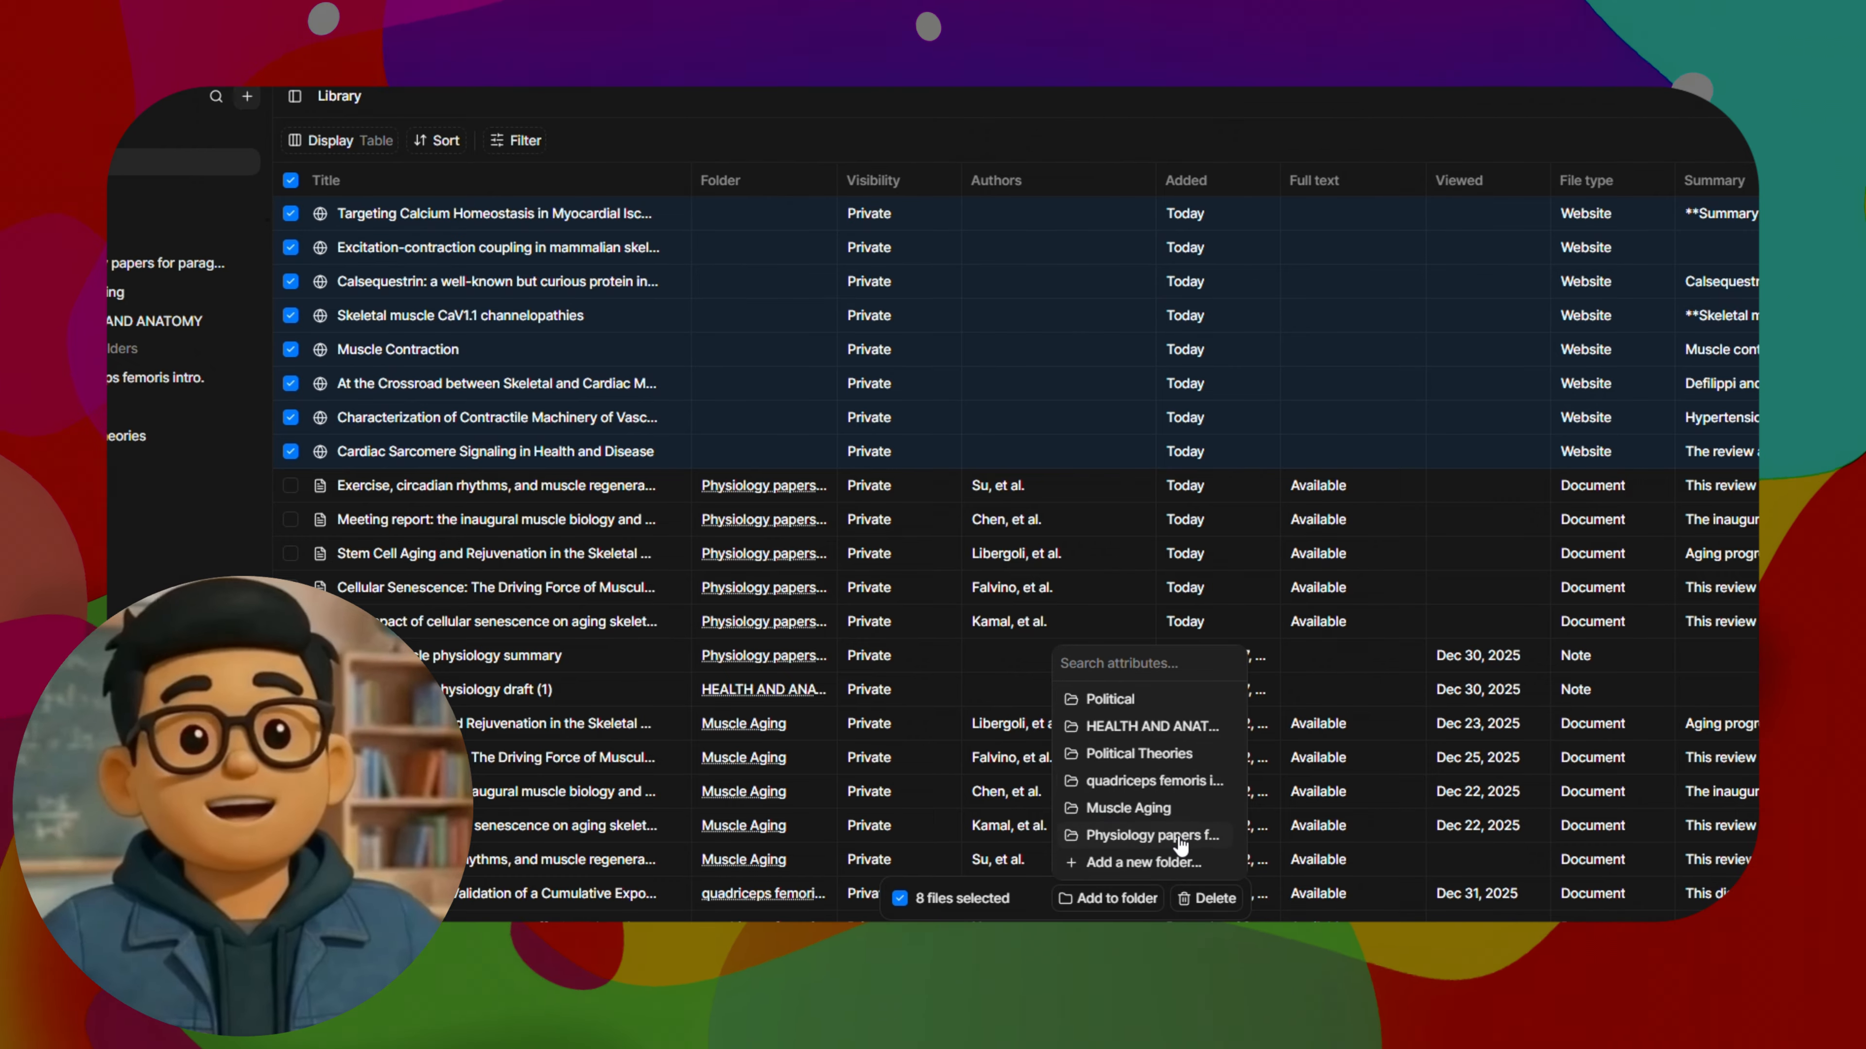
left_click(1152, 836)
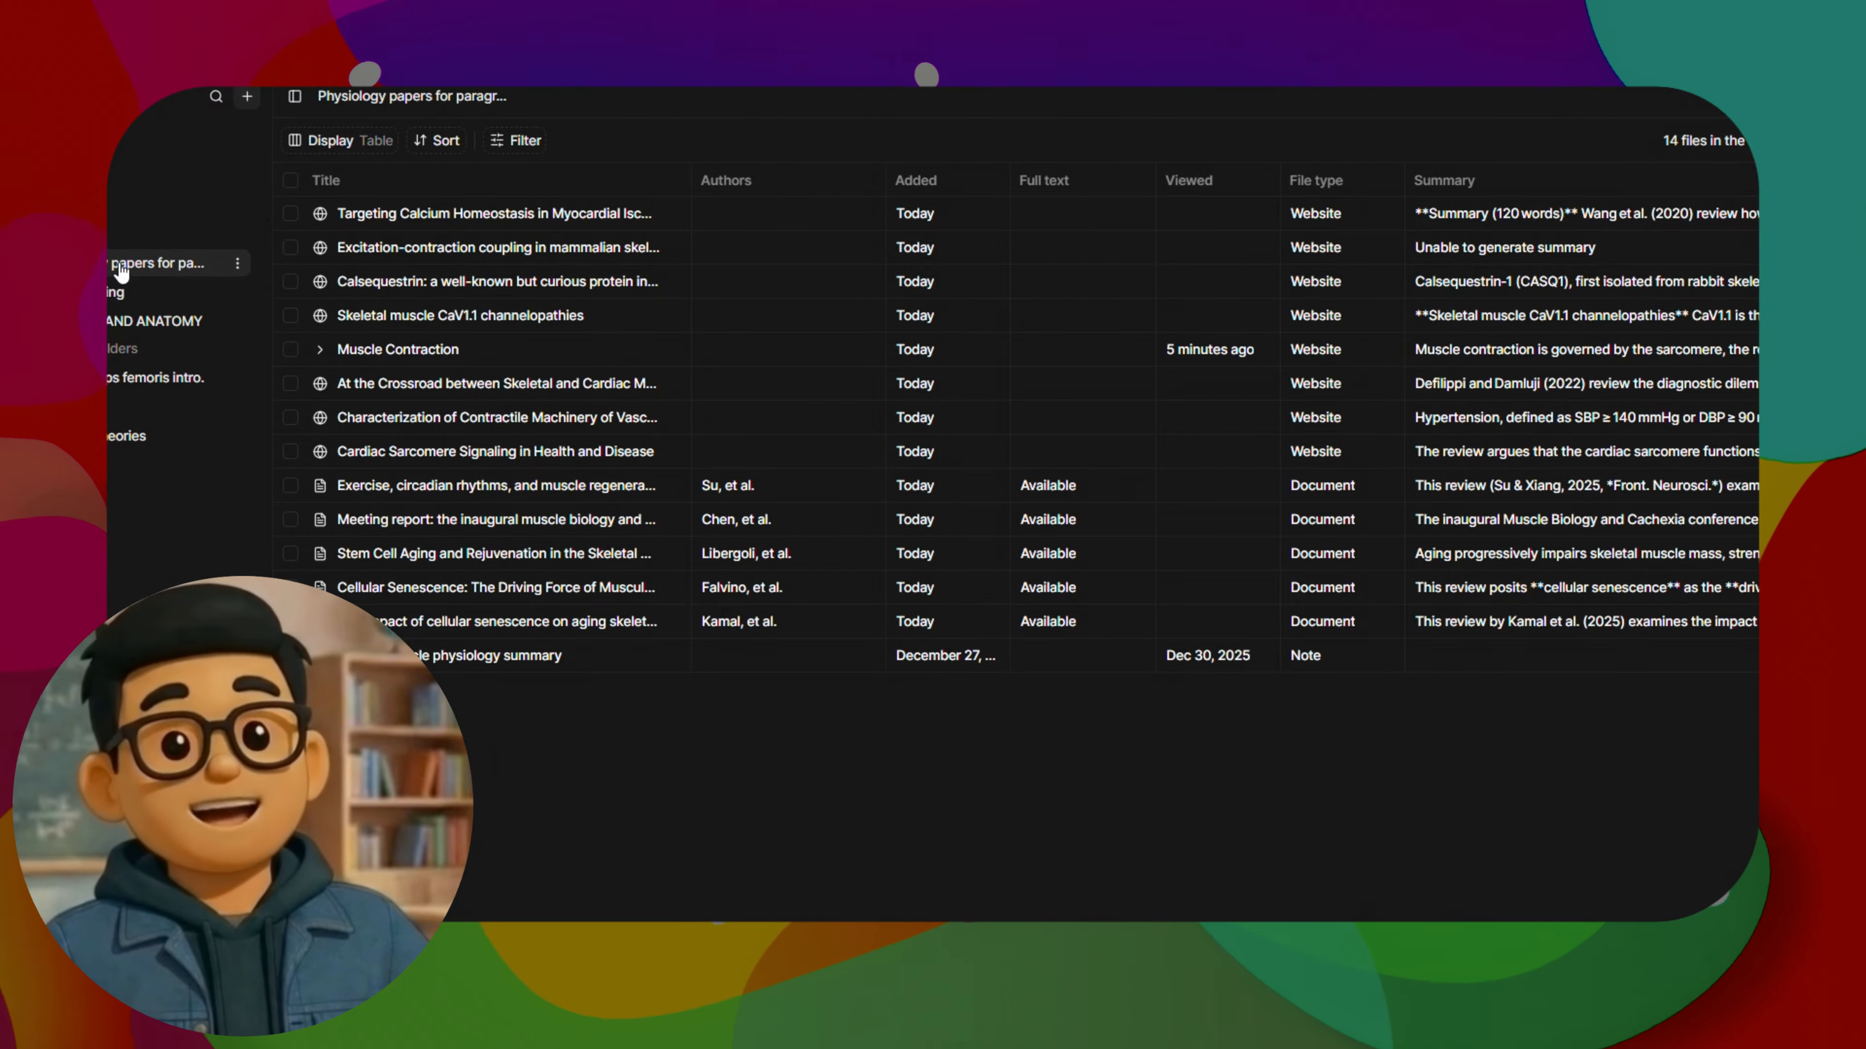
Look over the table options of the physiology papers folder and switch its display to Tabs
left_click(323, 139)
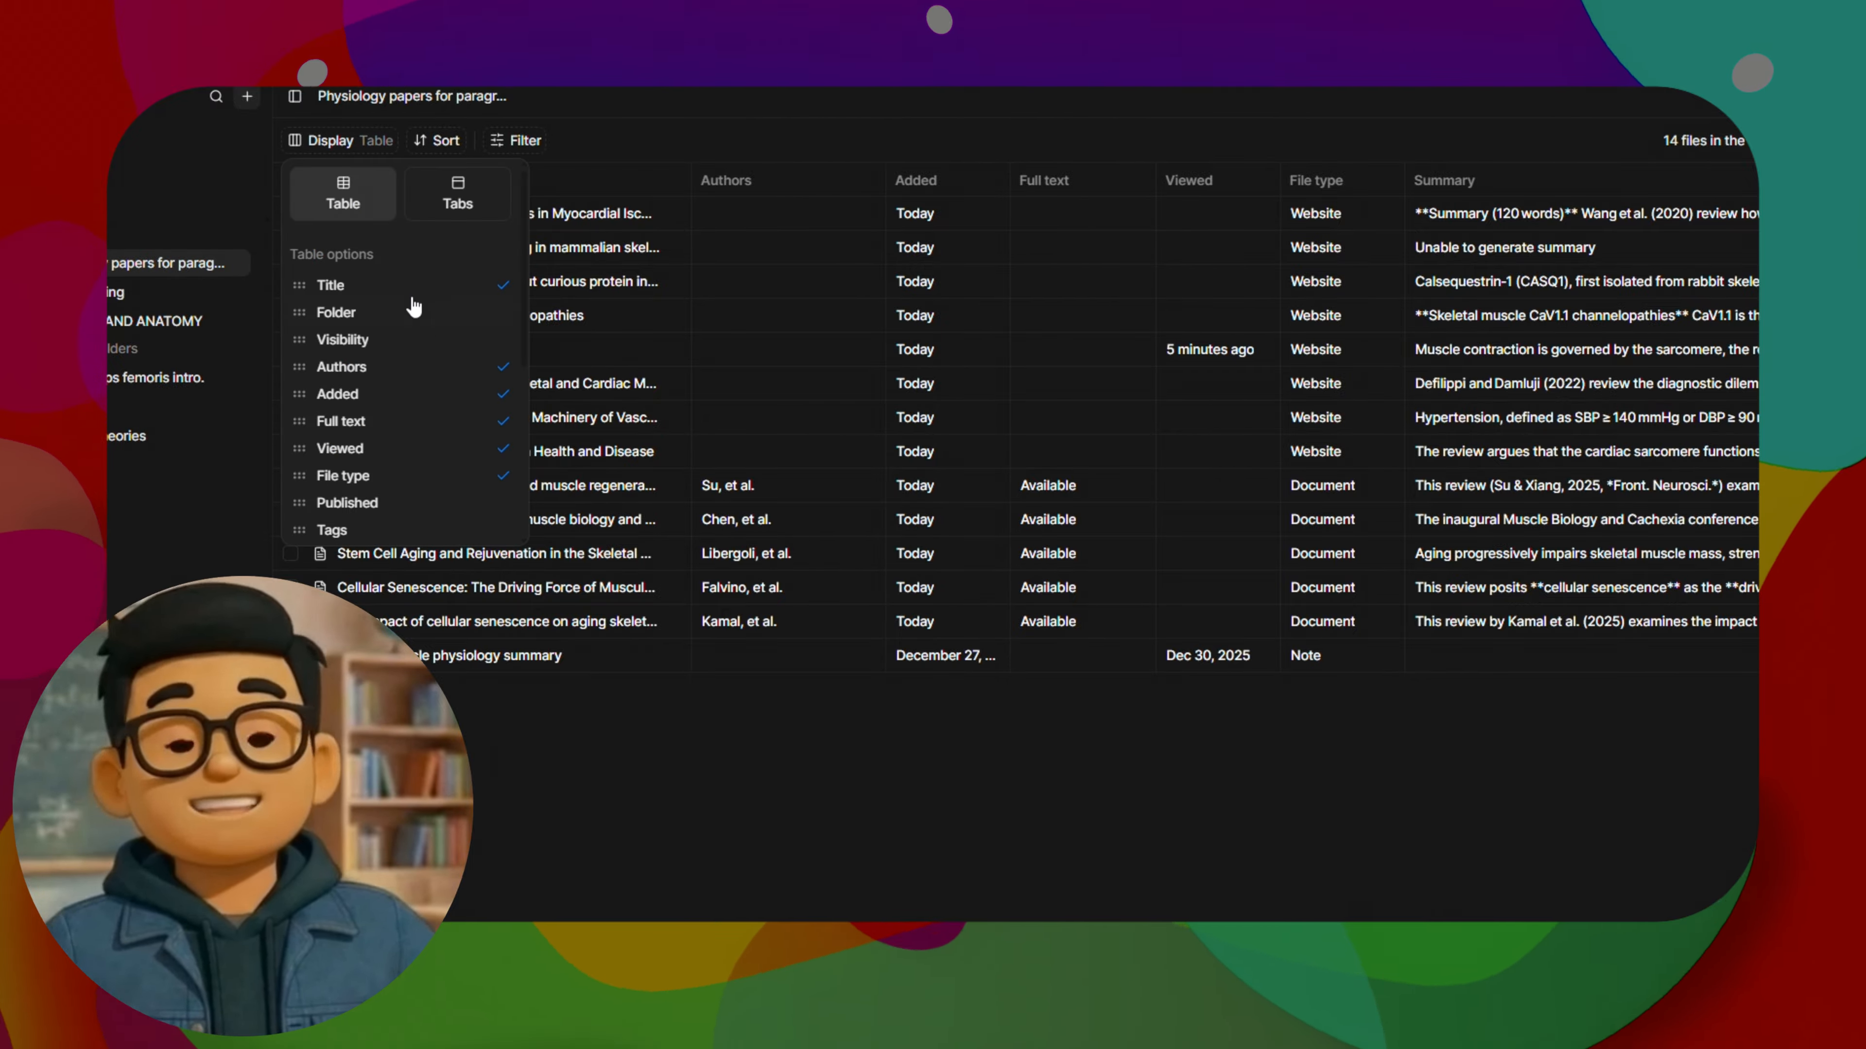
left_click(767, 129)
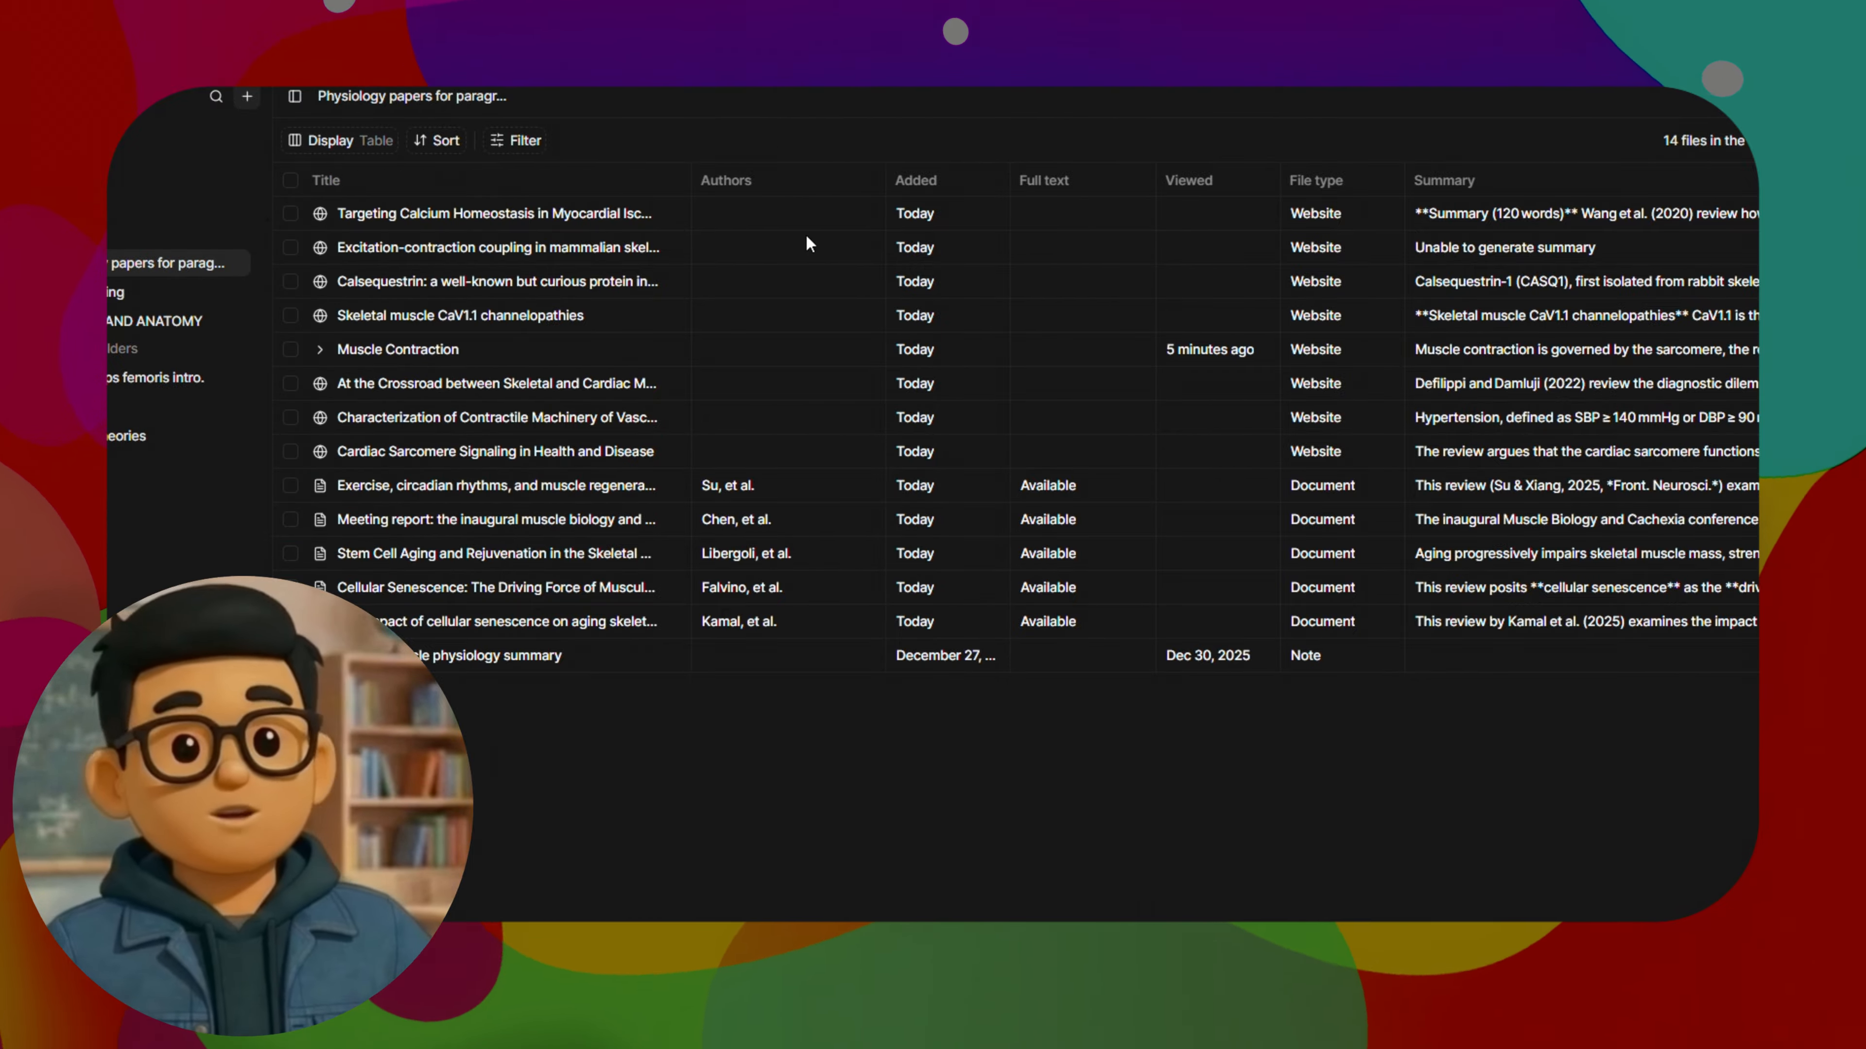
left_click(366, 145)
left_click(457, 194)
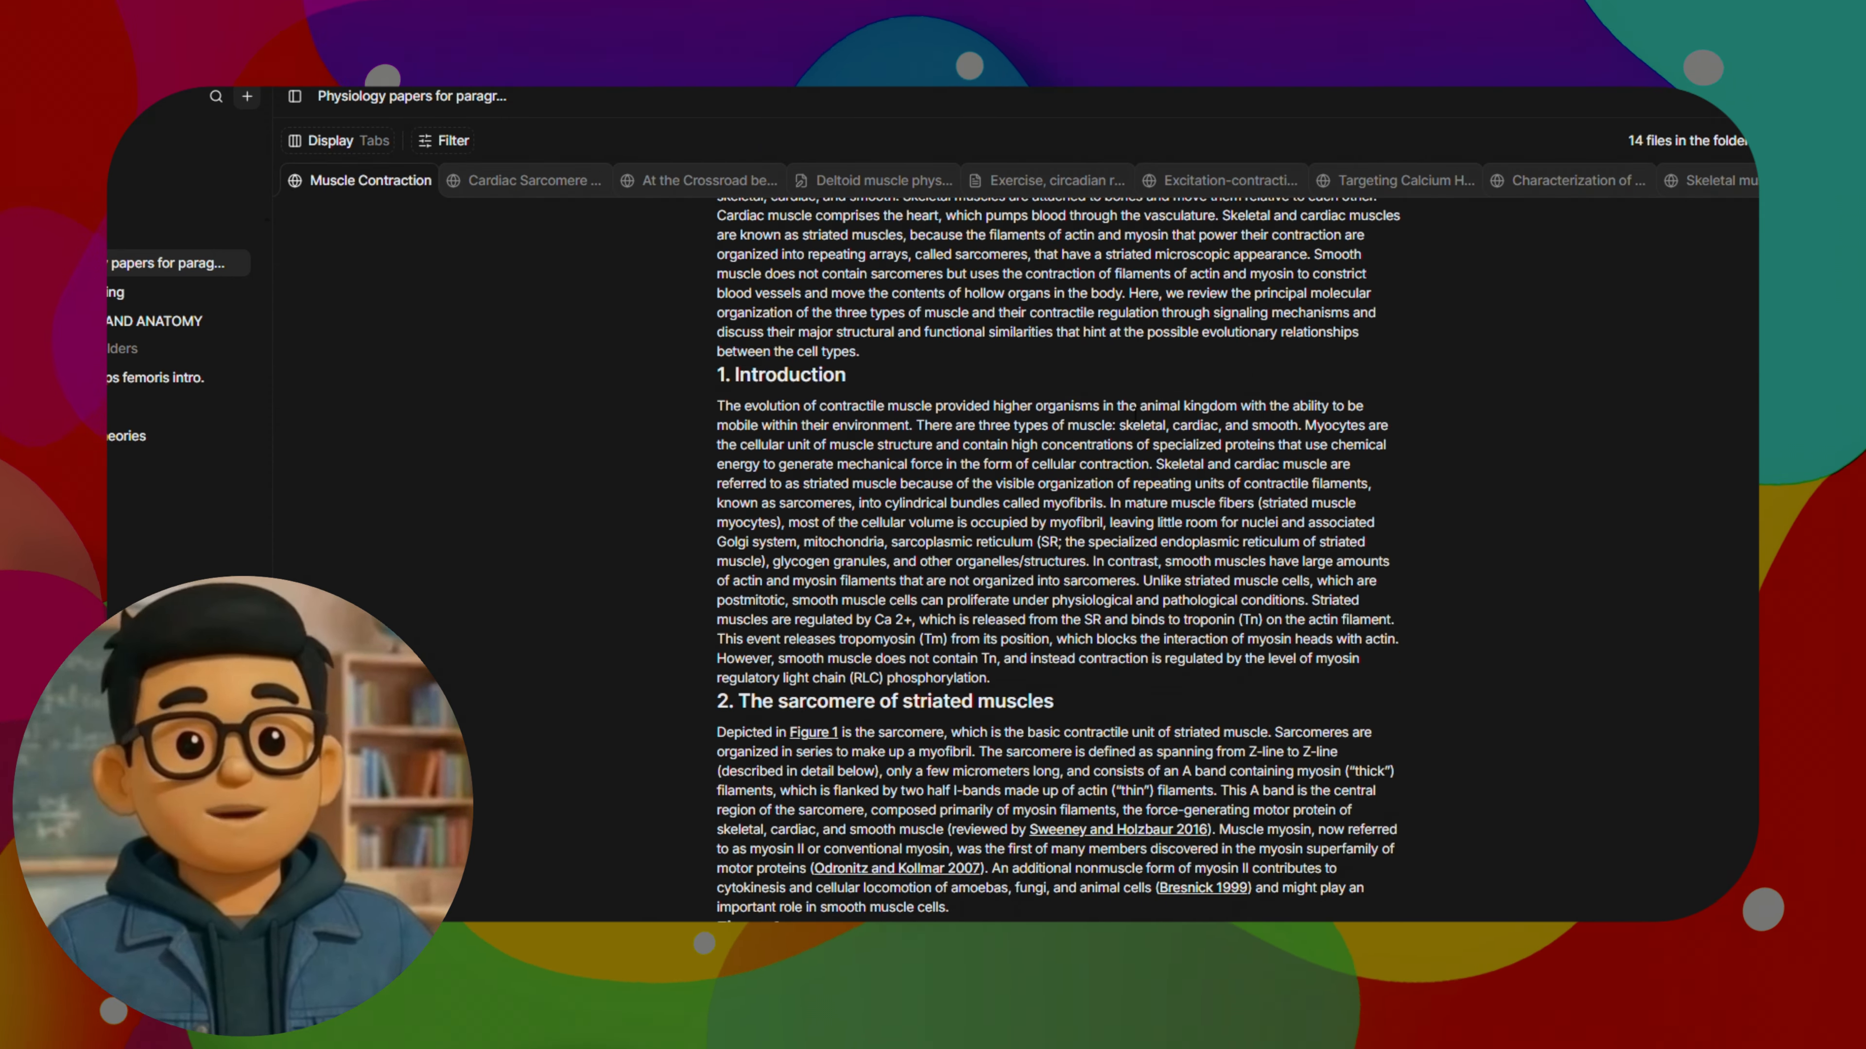
Open the Cardiac Sarcomere Signaling paper with the folder chat beside it and skim its abstract and introduction
left_click(519, 179)
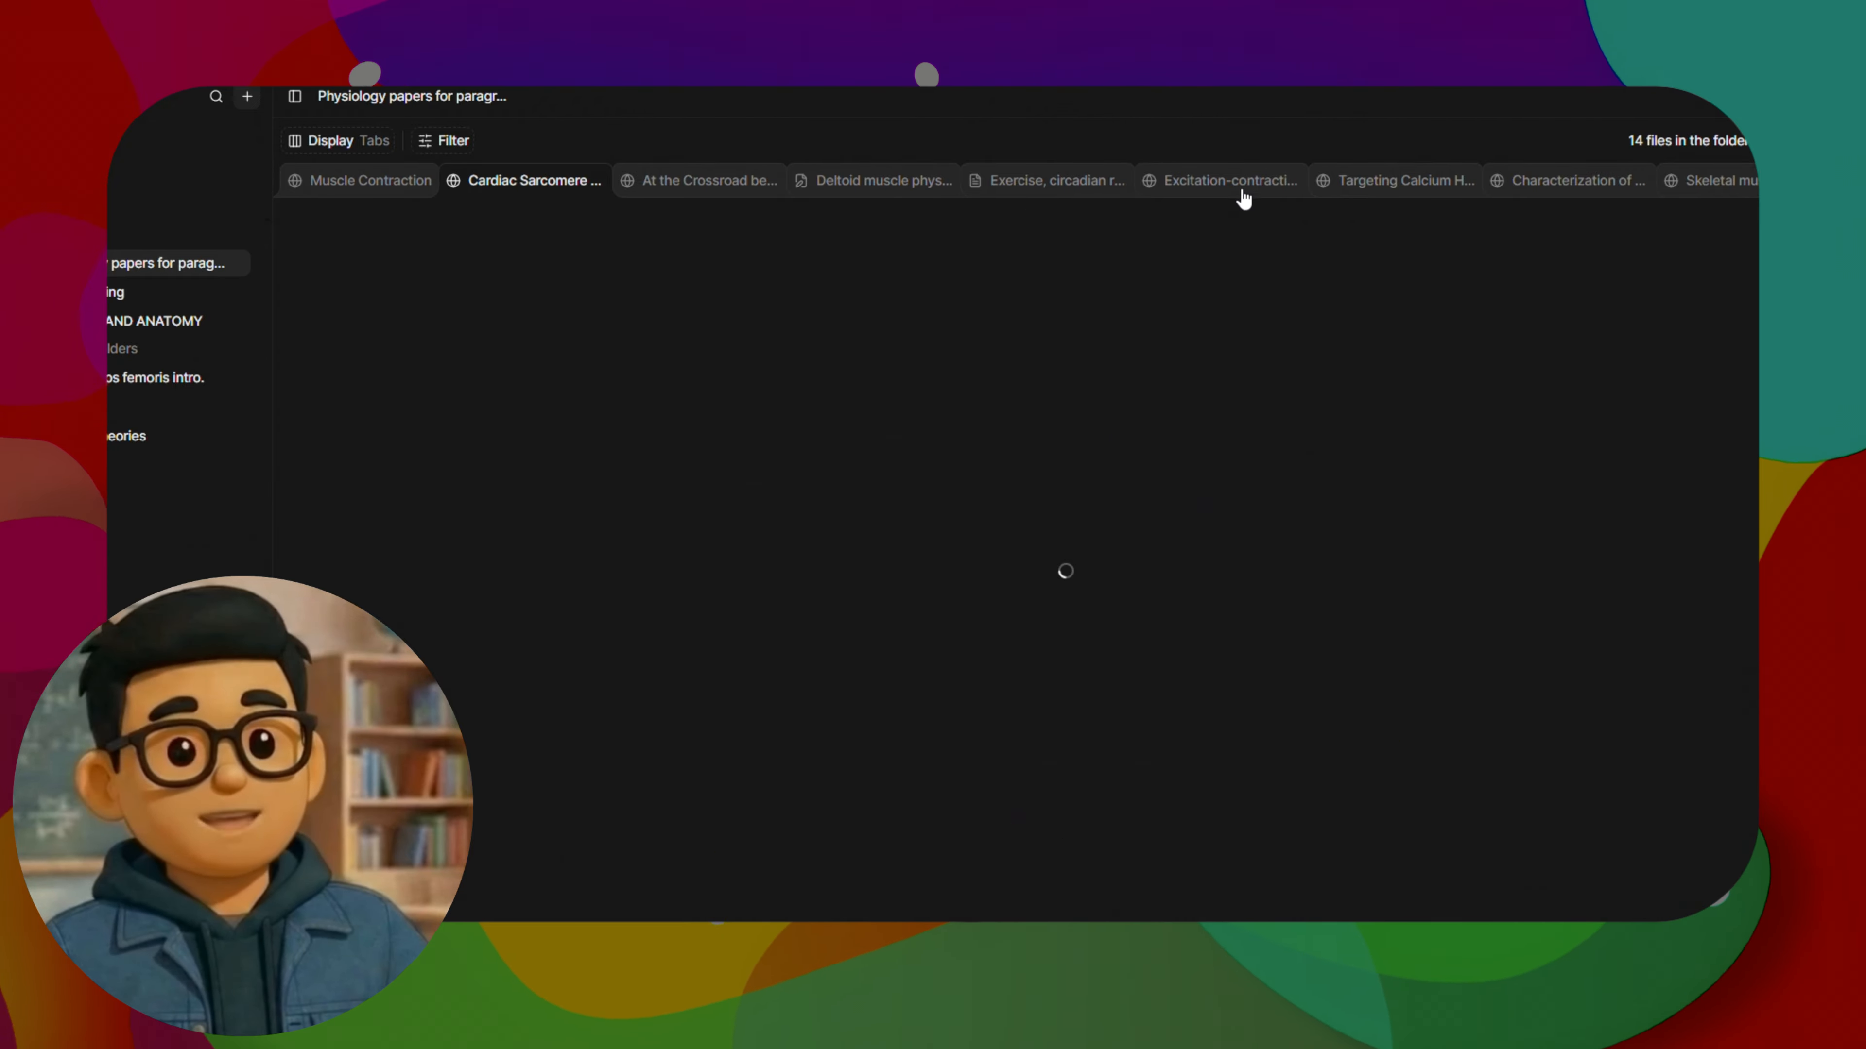
left_click(1770, 140)
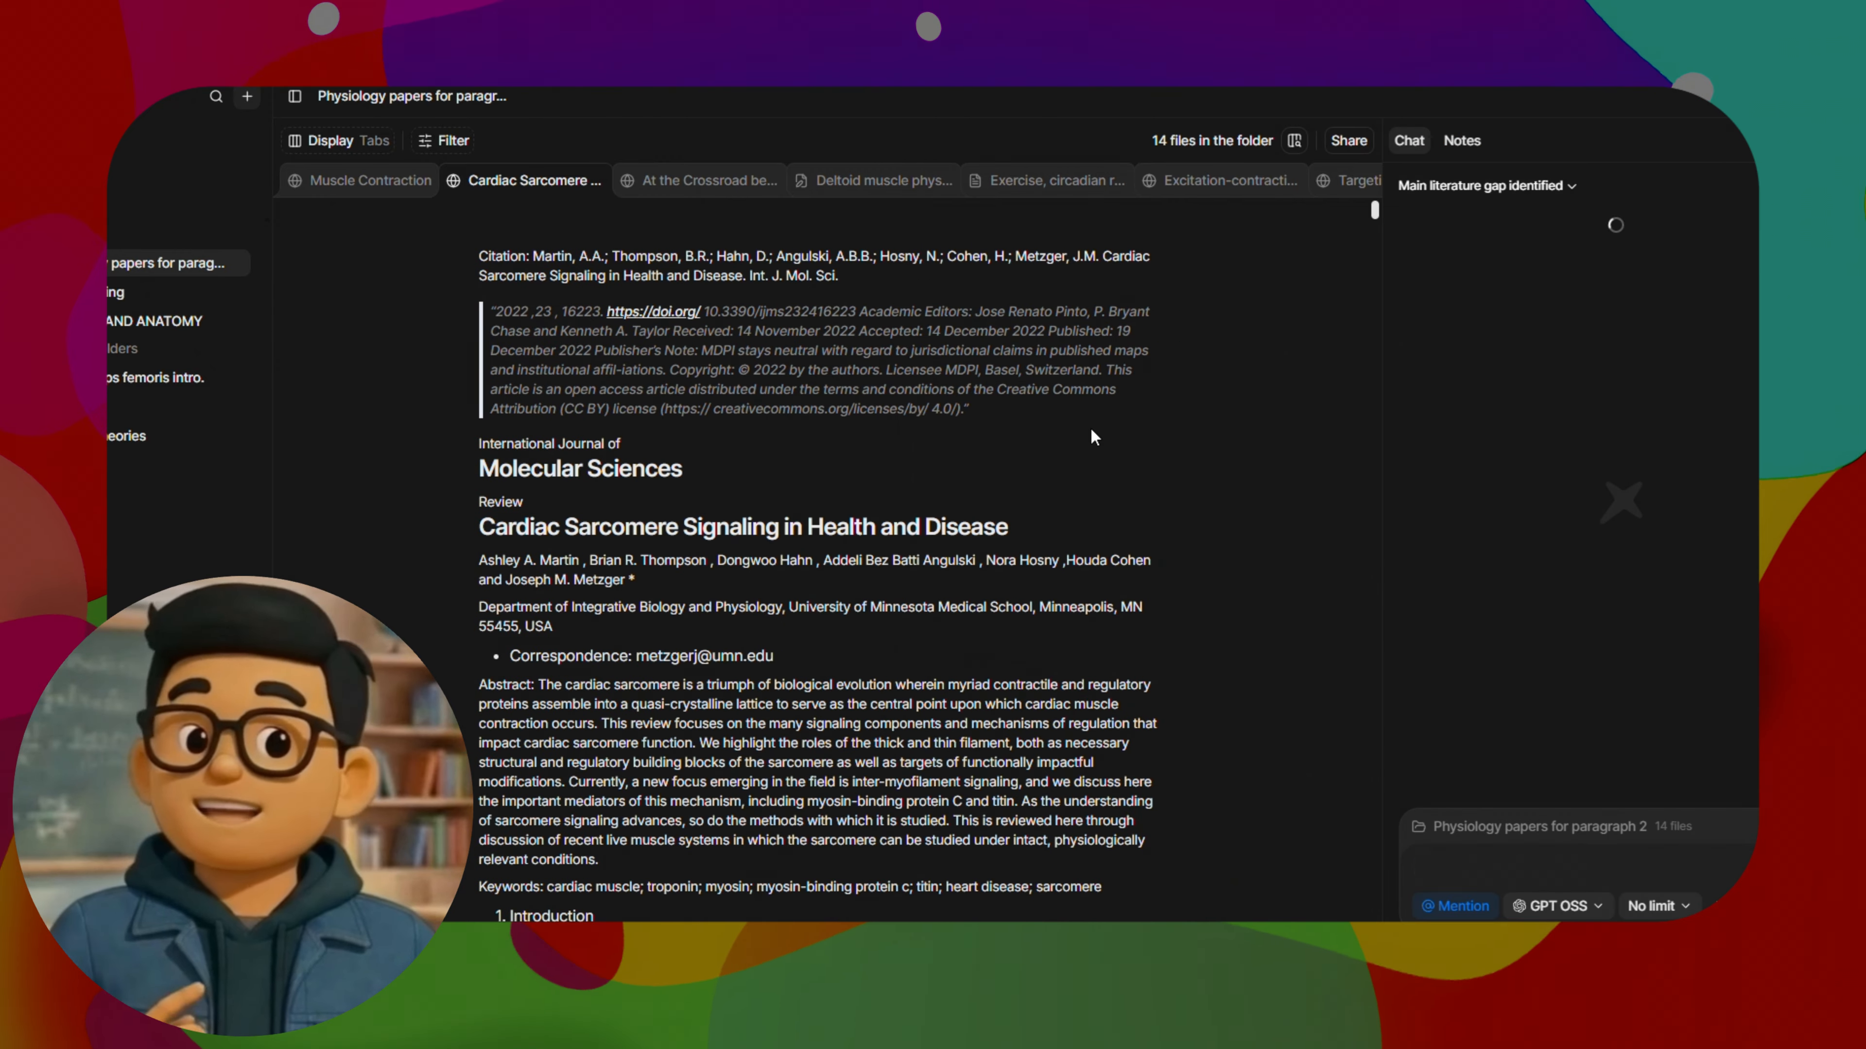
scroll(1031, 533, "down", 3)
scroll(773, 215, "down", 10)
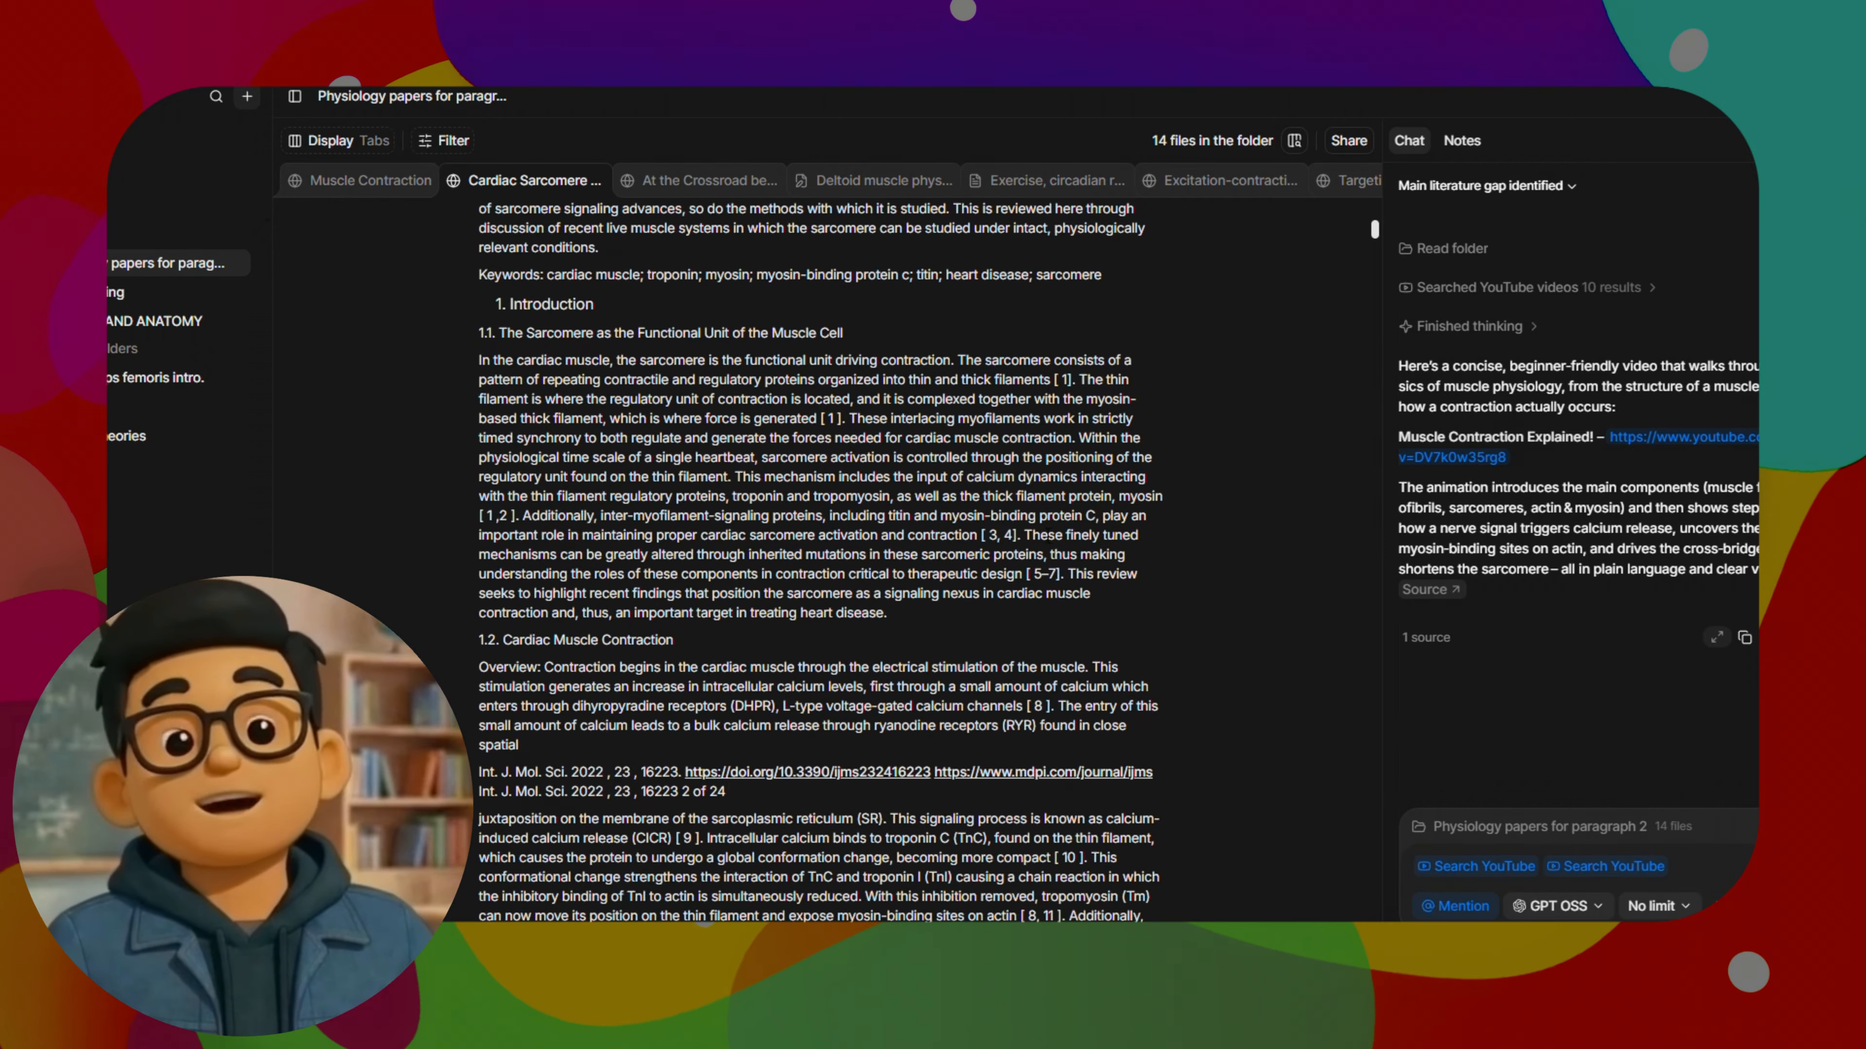
Open the paper "At the Crossroad between Skeletal and Cardiac Muscle Cells" in the folder and skim its metrics, keywords and citation details
left_click(734, 181)
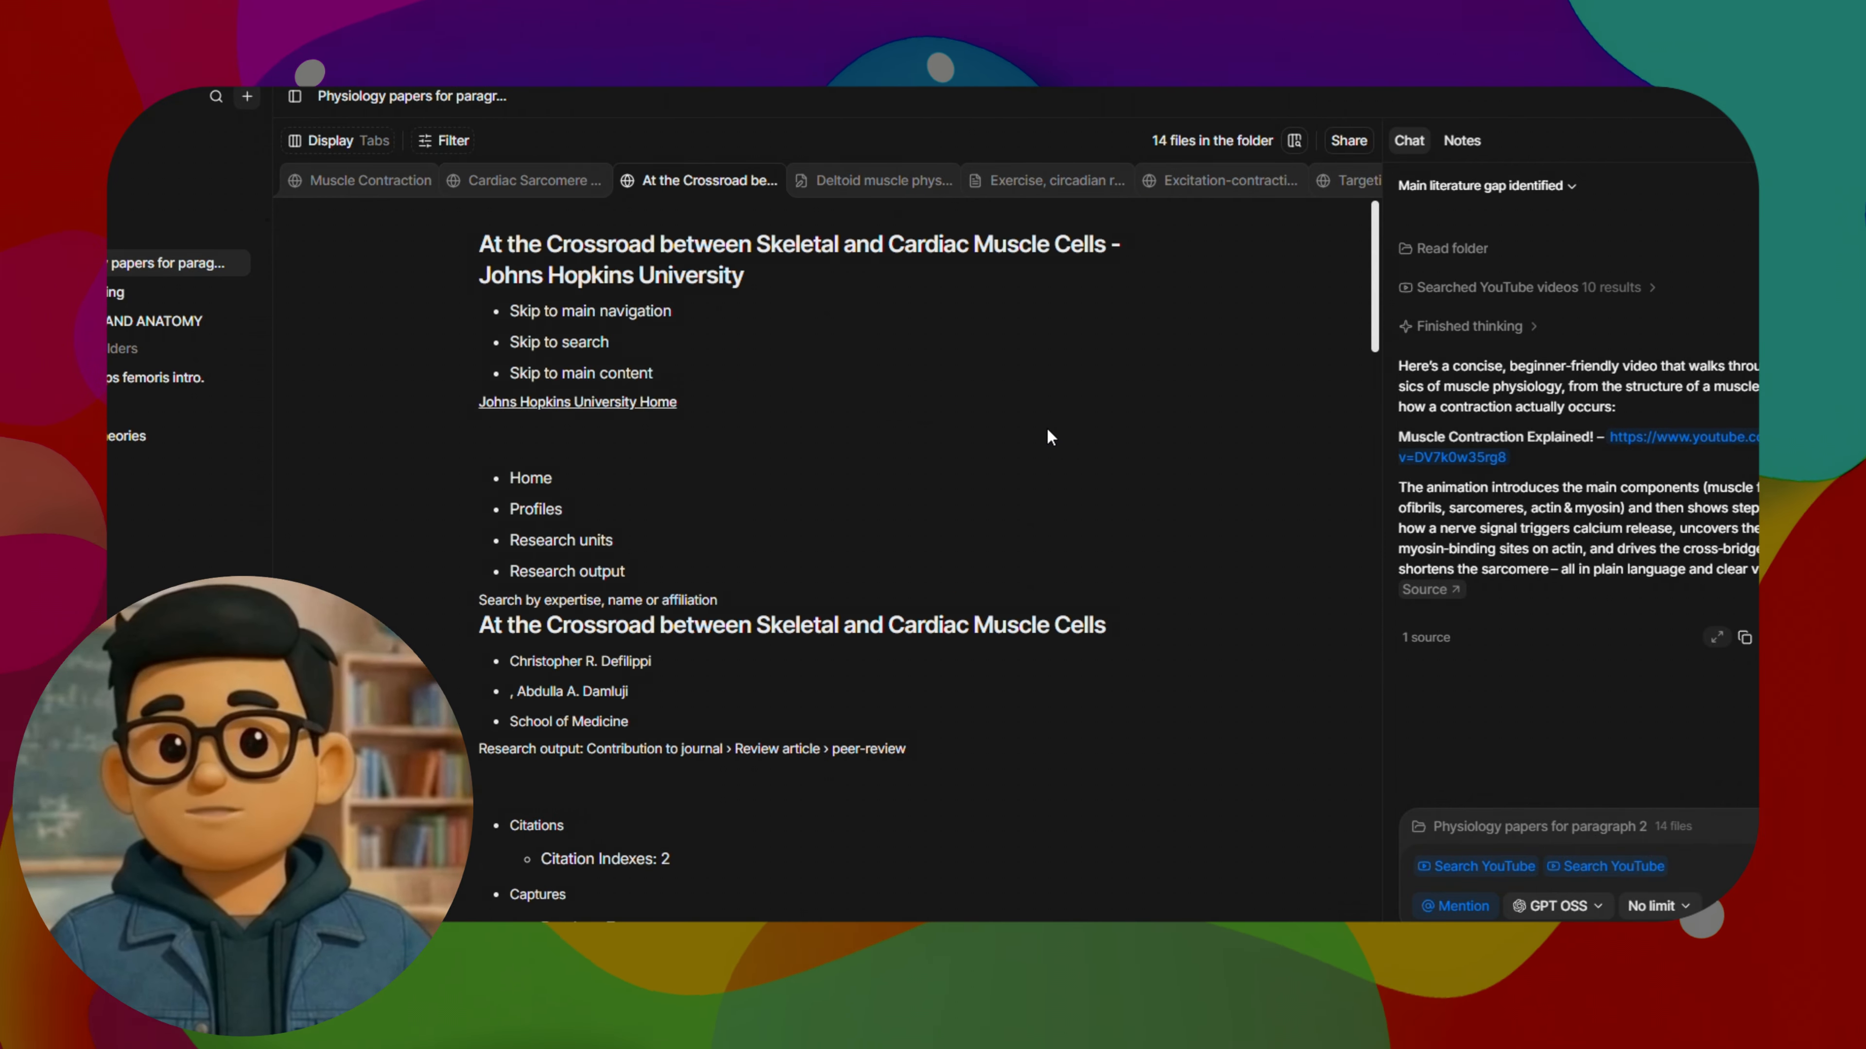
scroll(1052, 429, "down", 5)
scroll(1063, 447, "up", 3)
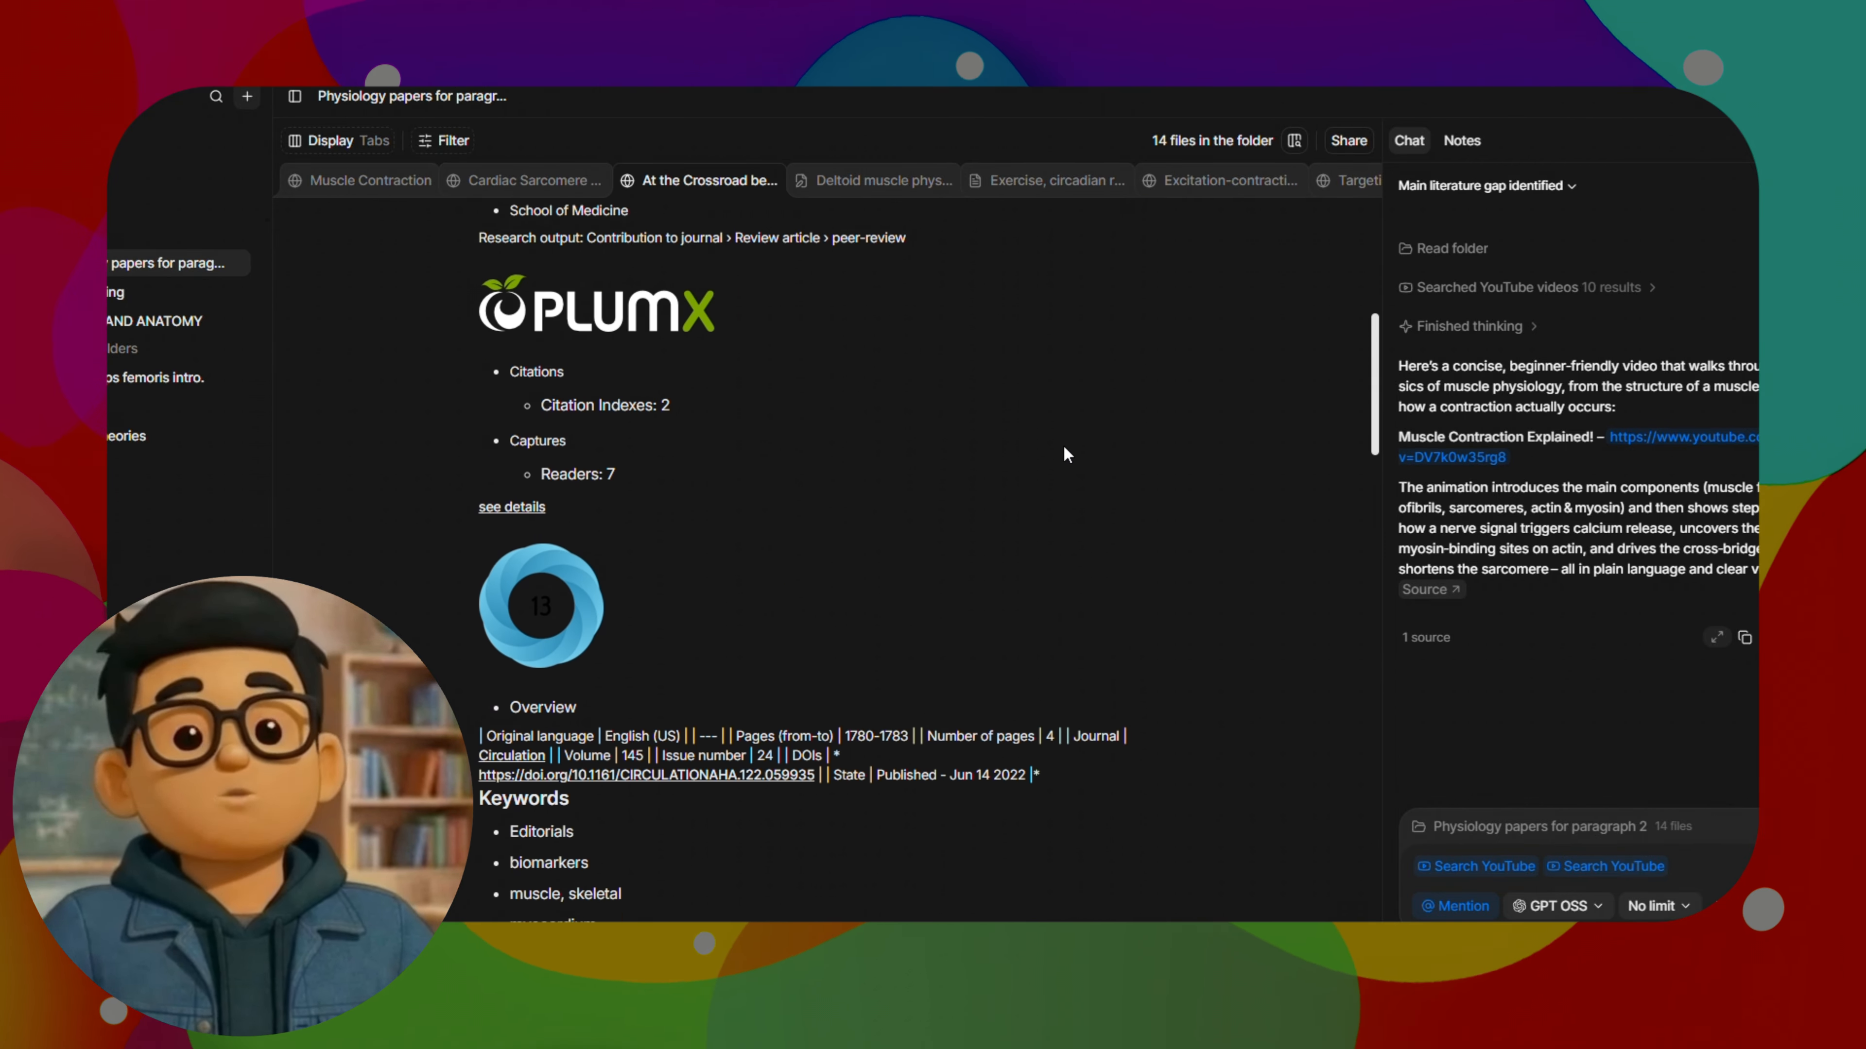
scroll(1063, 447, "down", 10)
scroll(1066, 451, "down", 3)
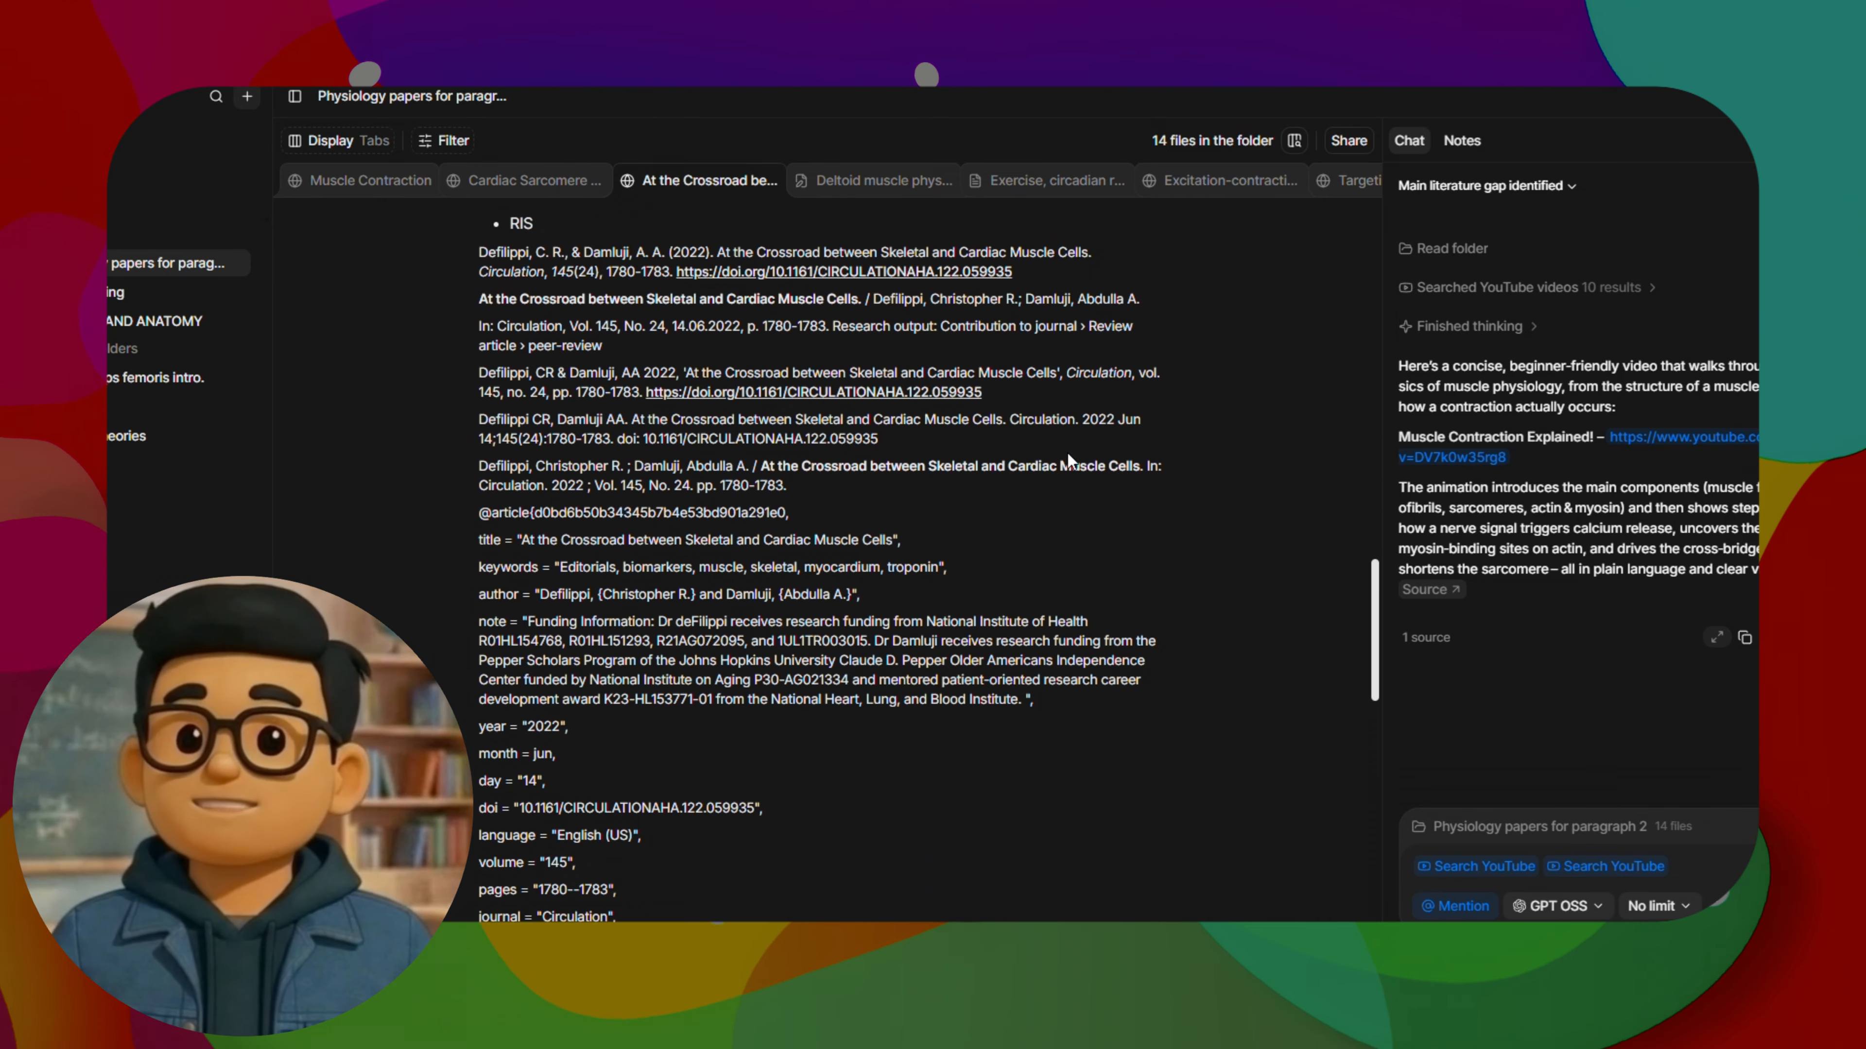
scroll(1068, 454, "up", 12)
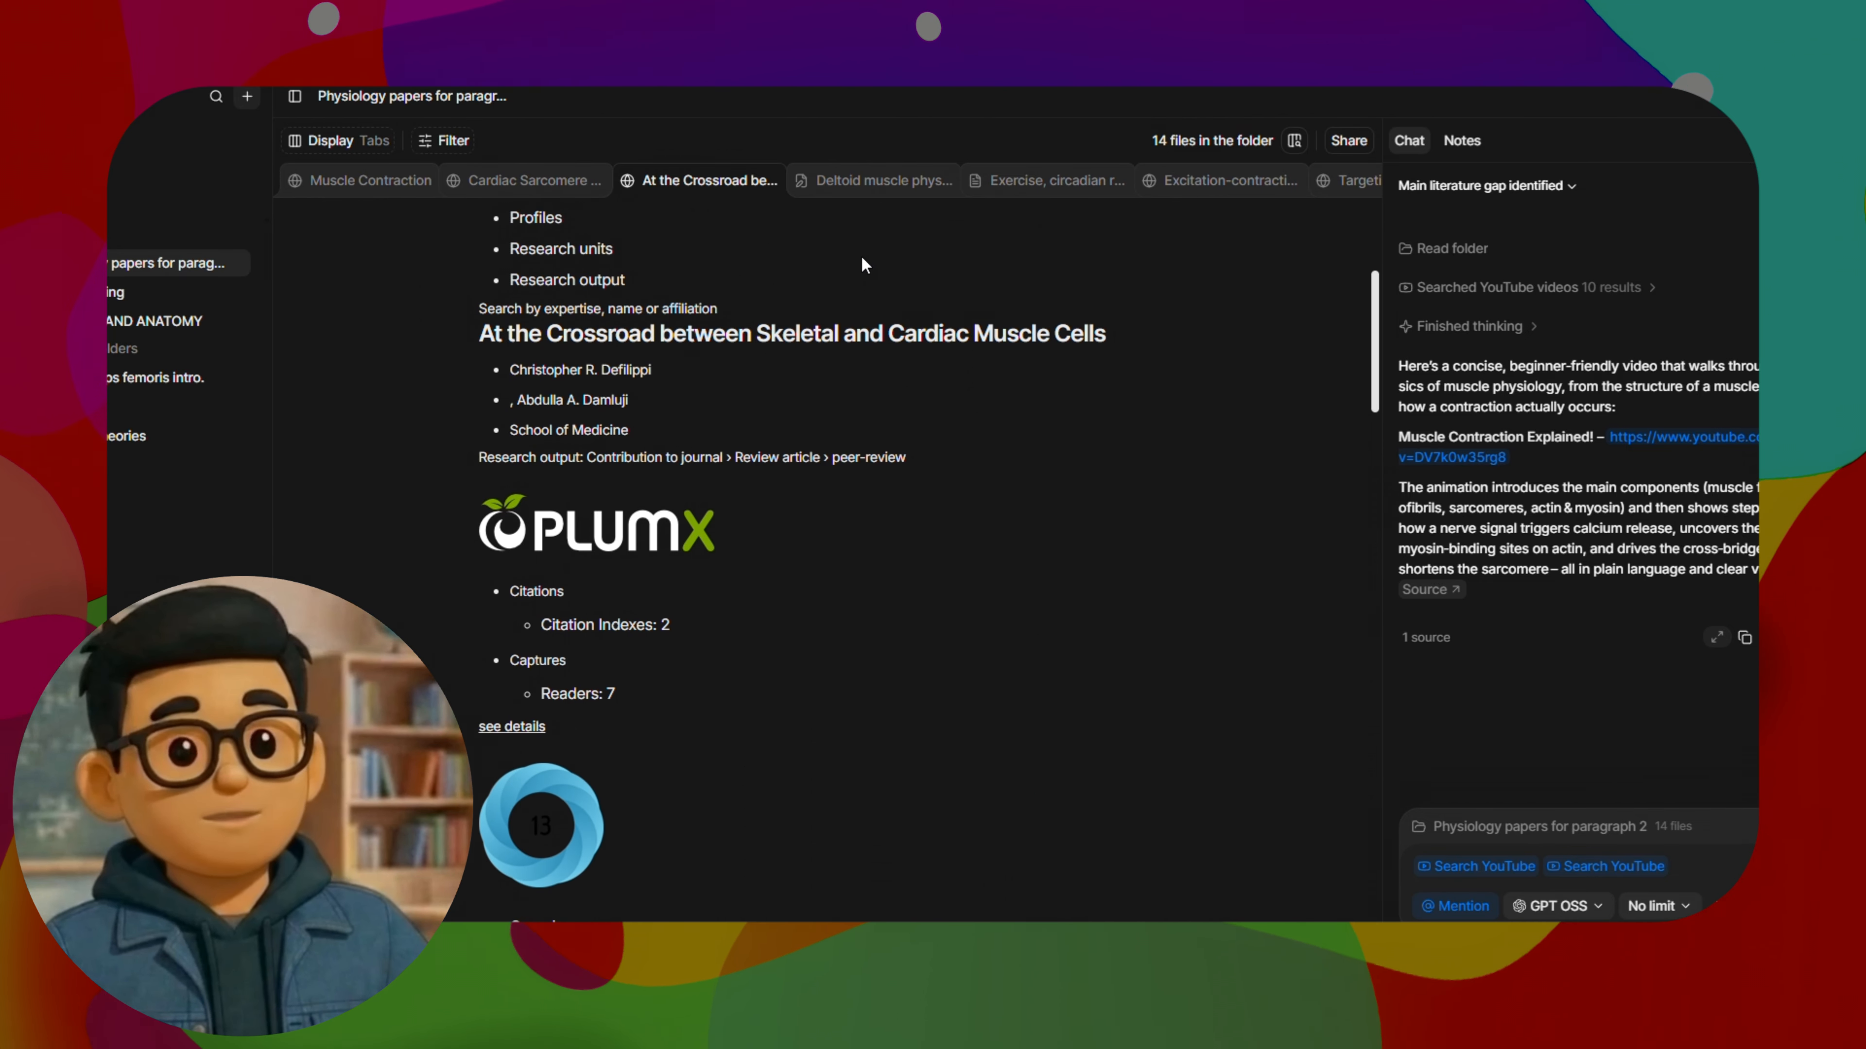
Skim the deltoid muscle physiology note and bring up the paper on exercise, circadian rhythms and muscle regeneration
left_click(874, 180)
scroll(842, 525, "down", 15)
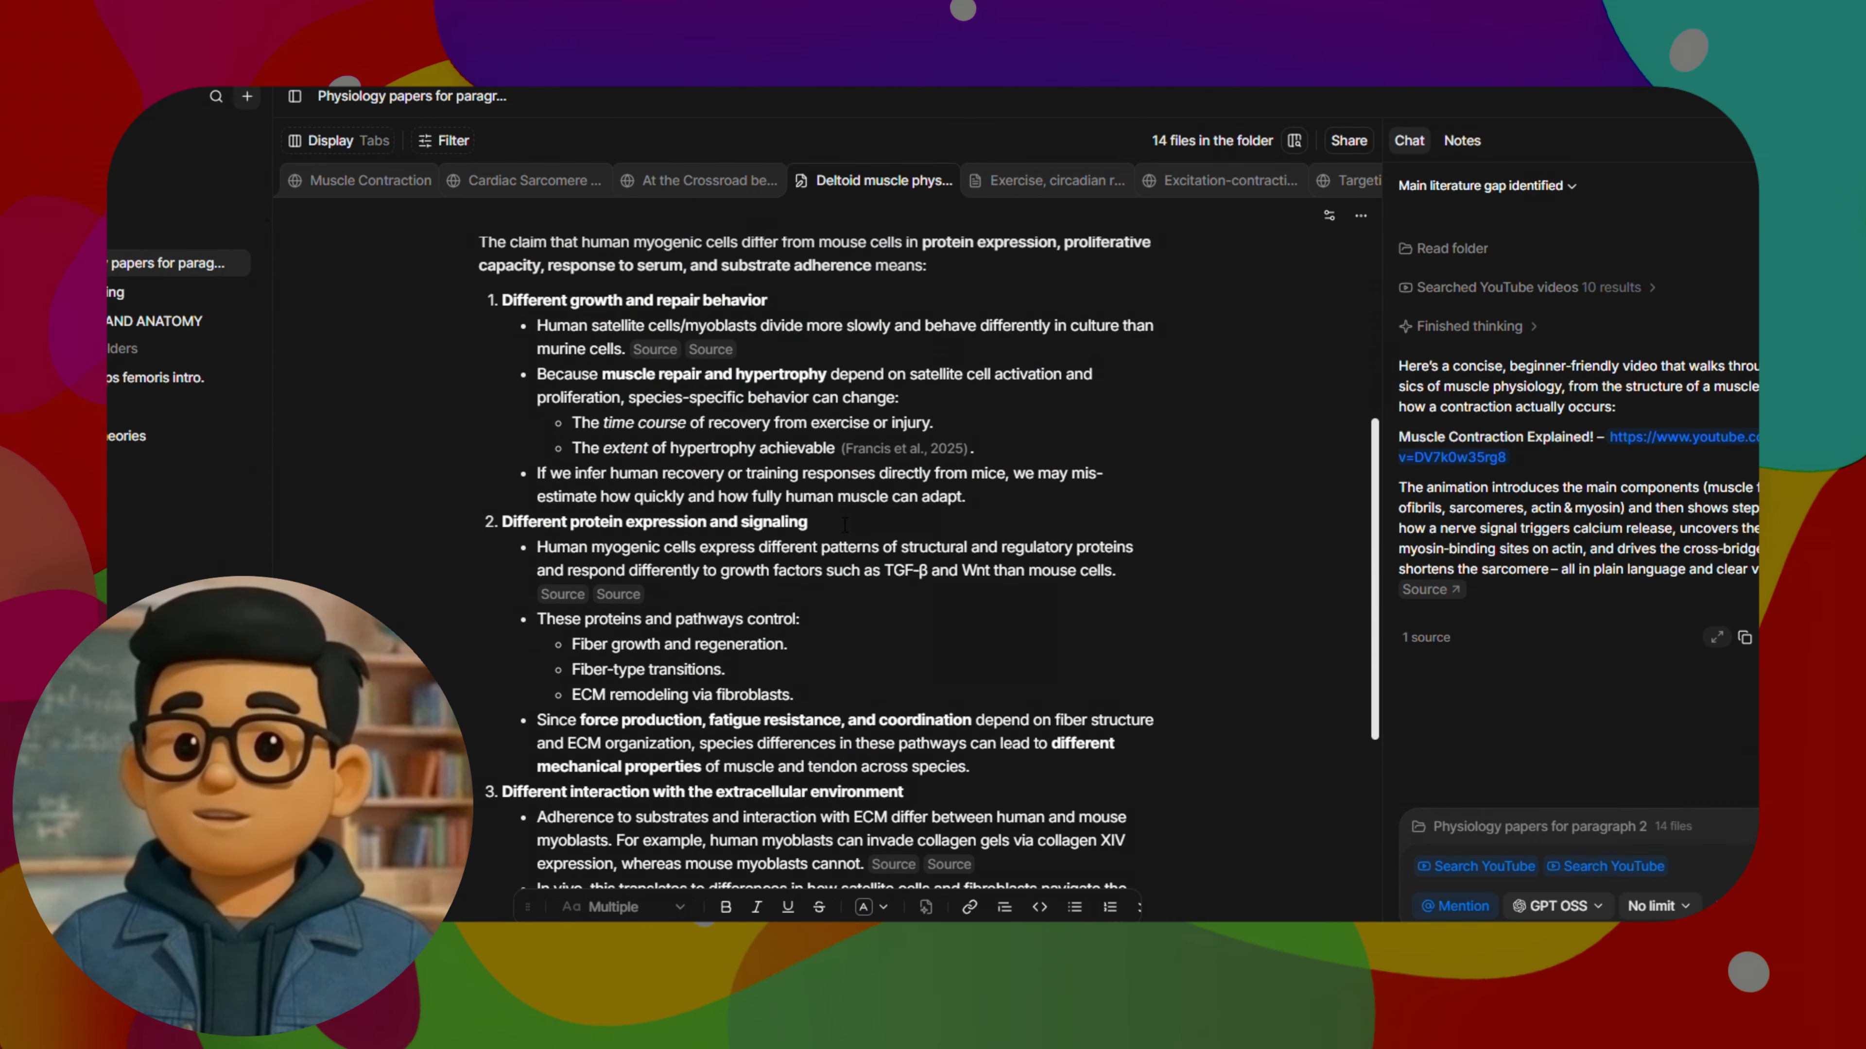
key("ctrl+Tab")
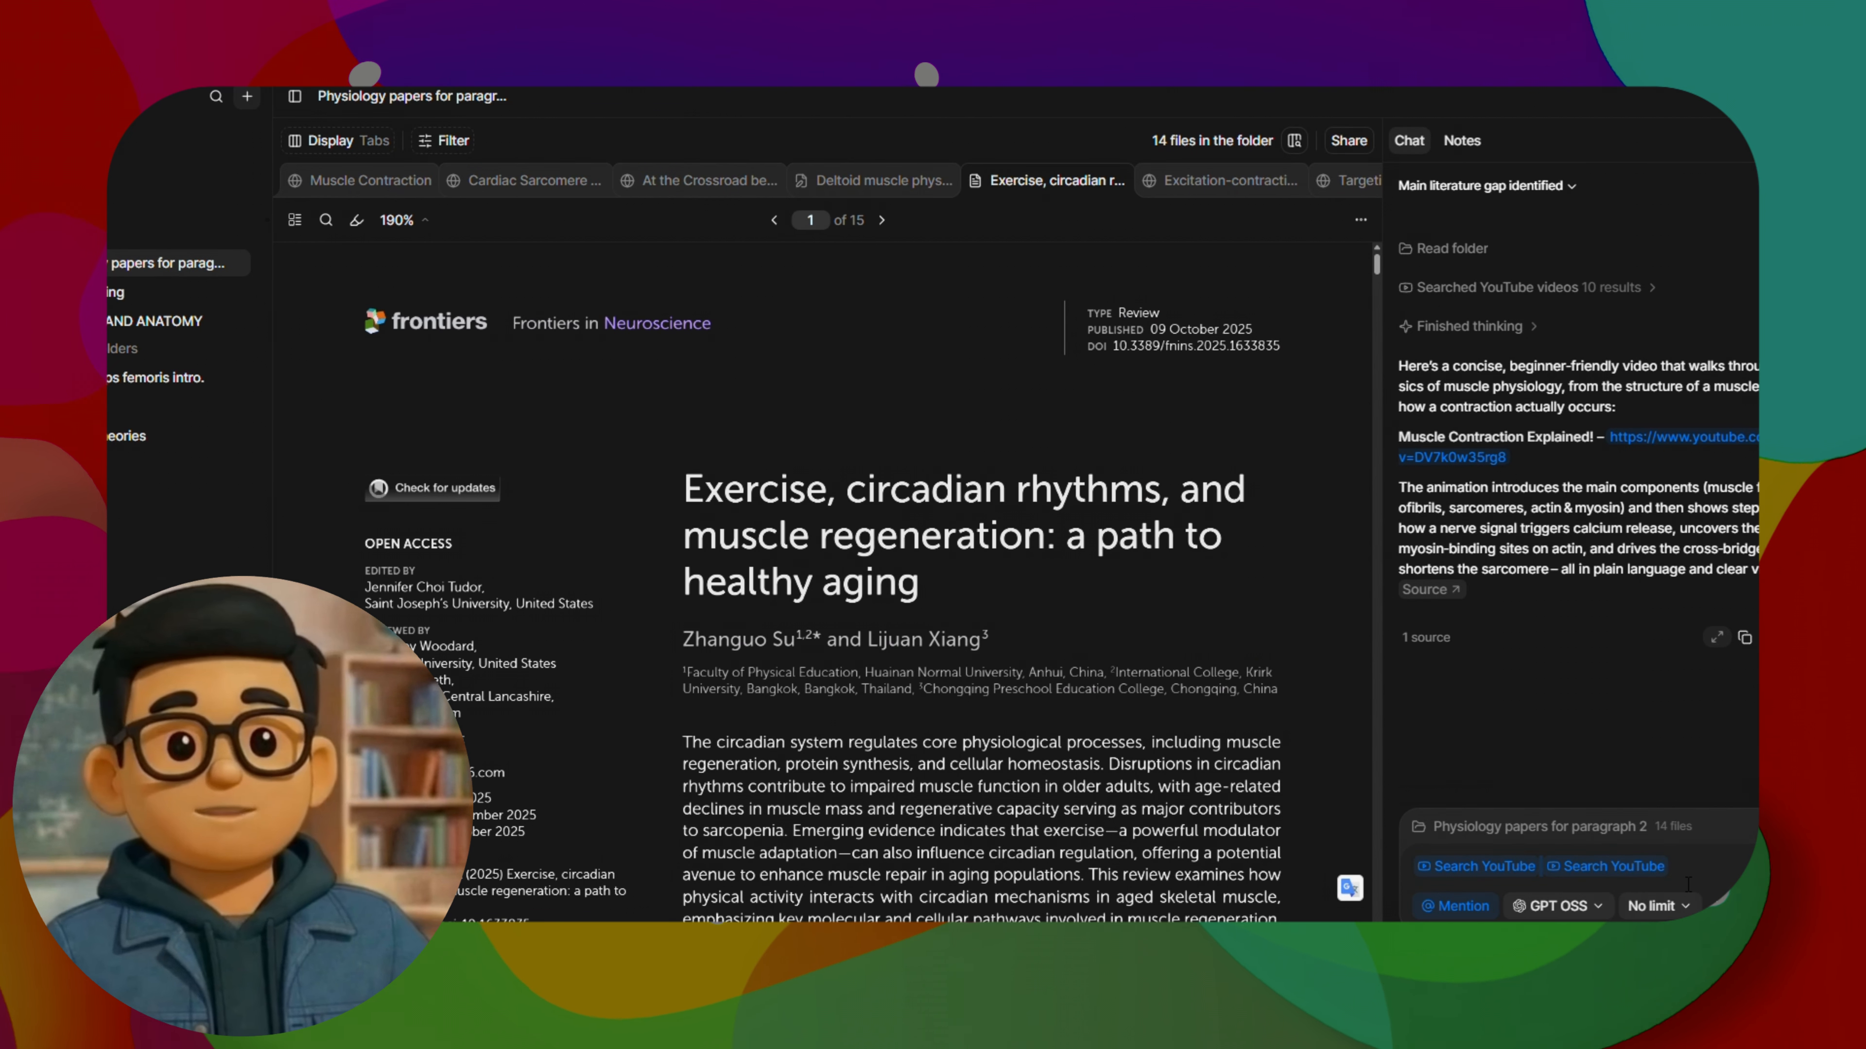
Clear the leftover Search YouTube mentions from the folder chat and ask "What are the key findings across these papers?"
left_click(1685, 865)
key("BackSpace")
key("BackSpace")
key("BackSpace")
key("BackSpace")
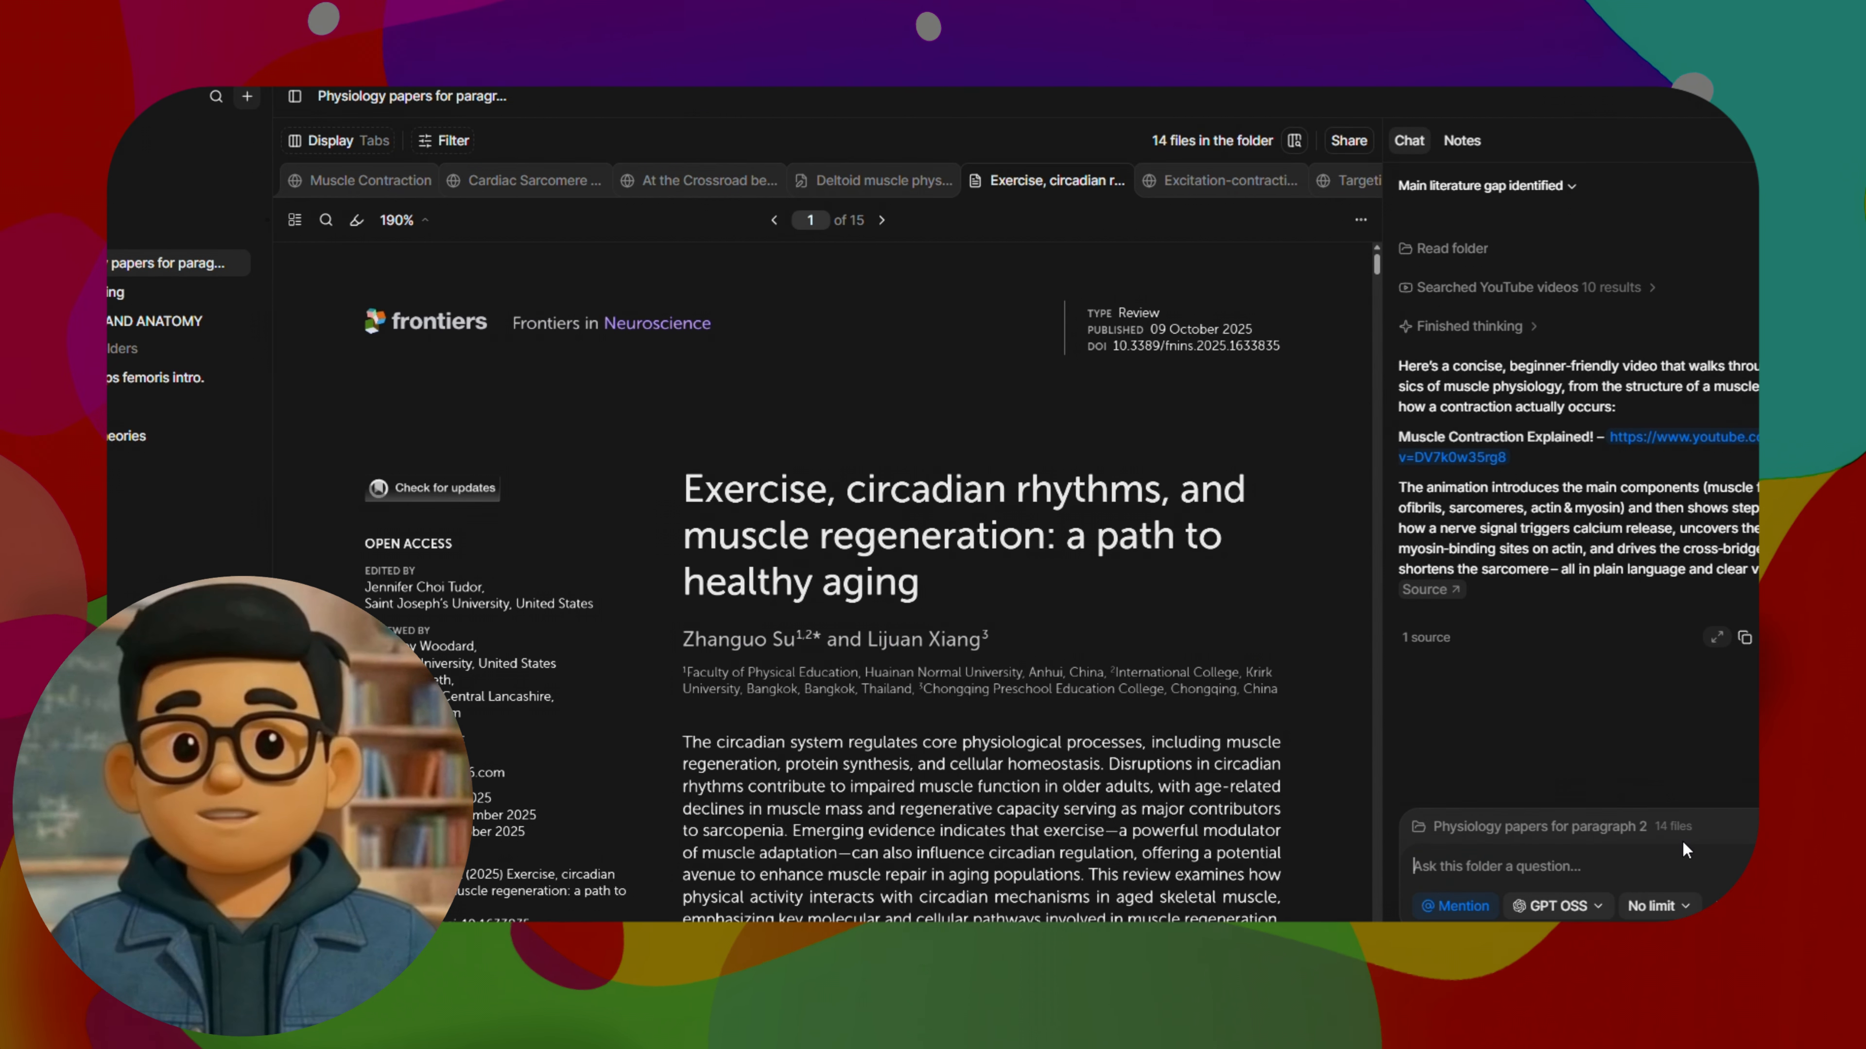
type("What are the key findings across these papers?")
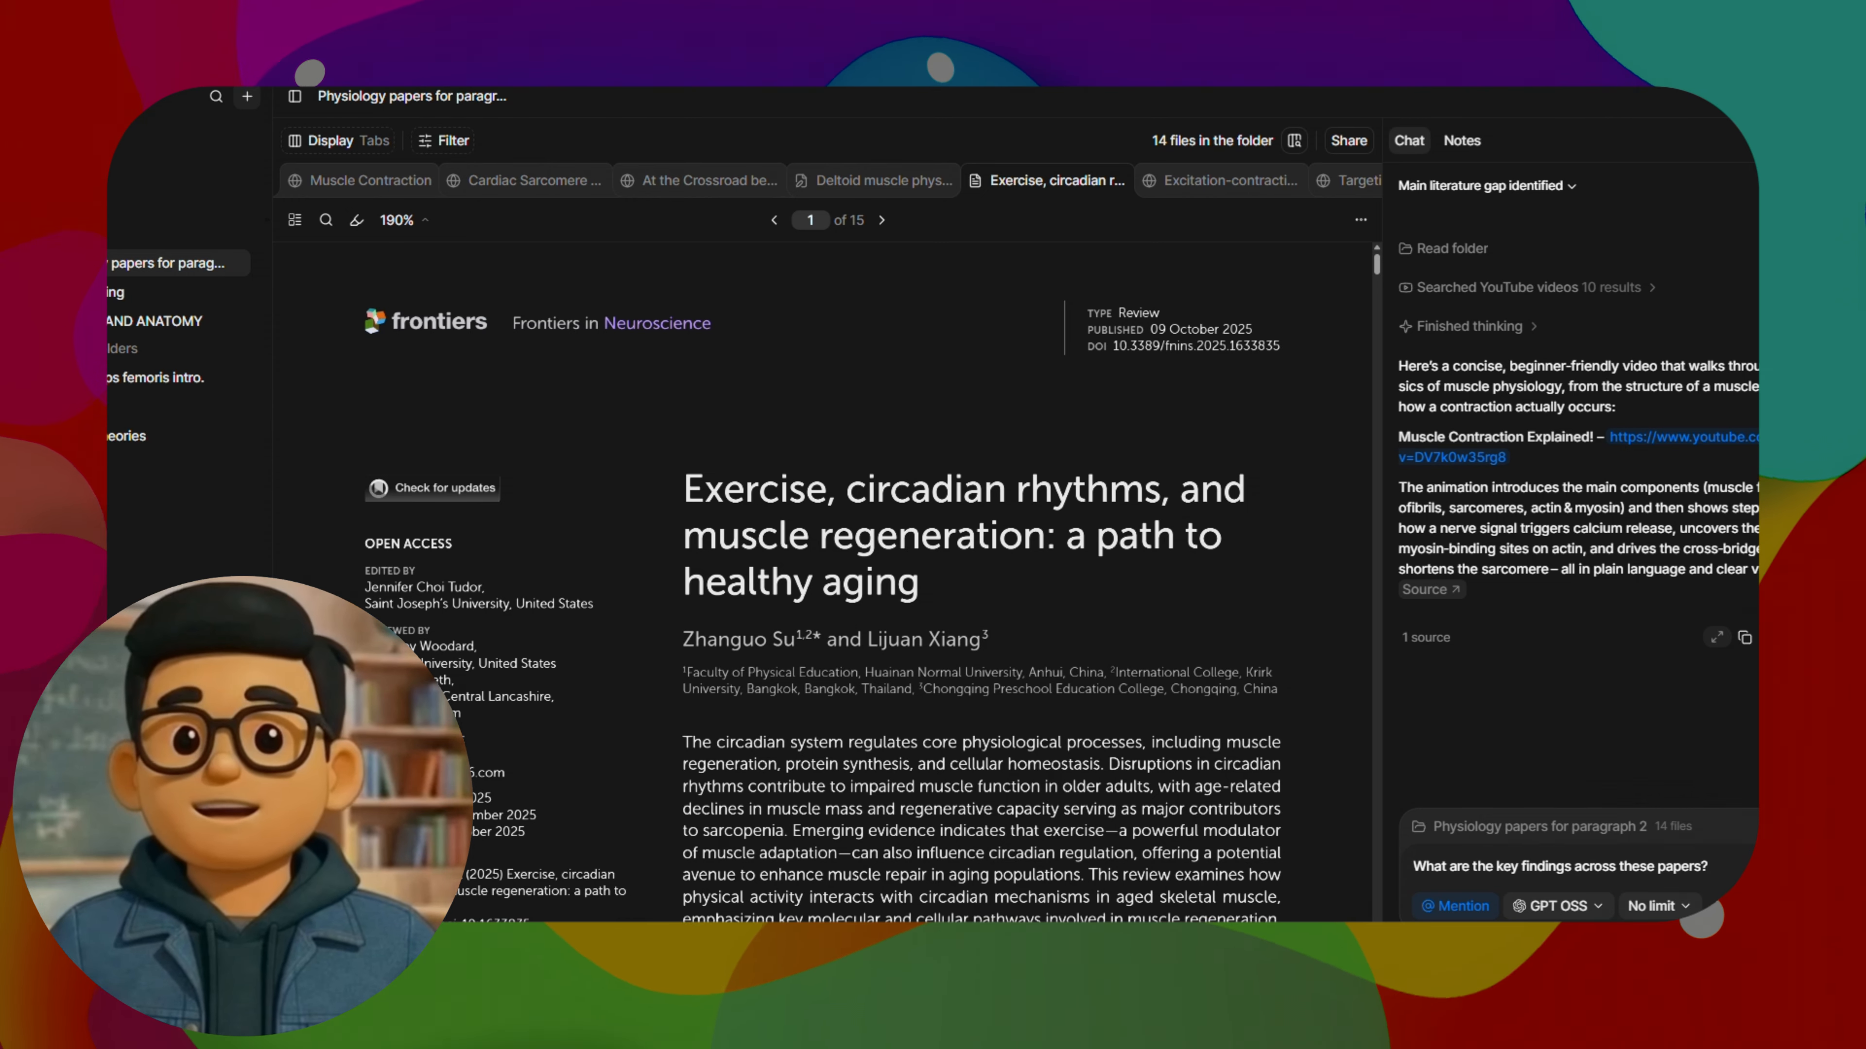
key("Return")
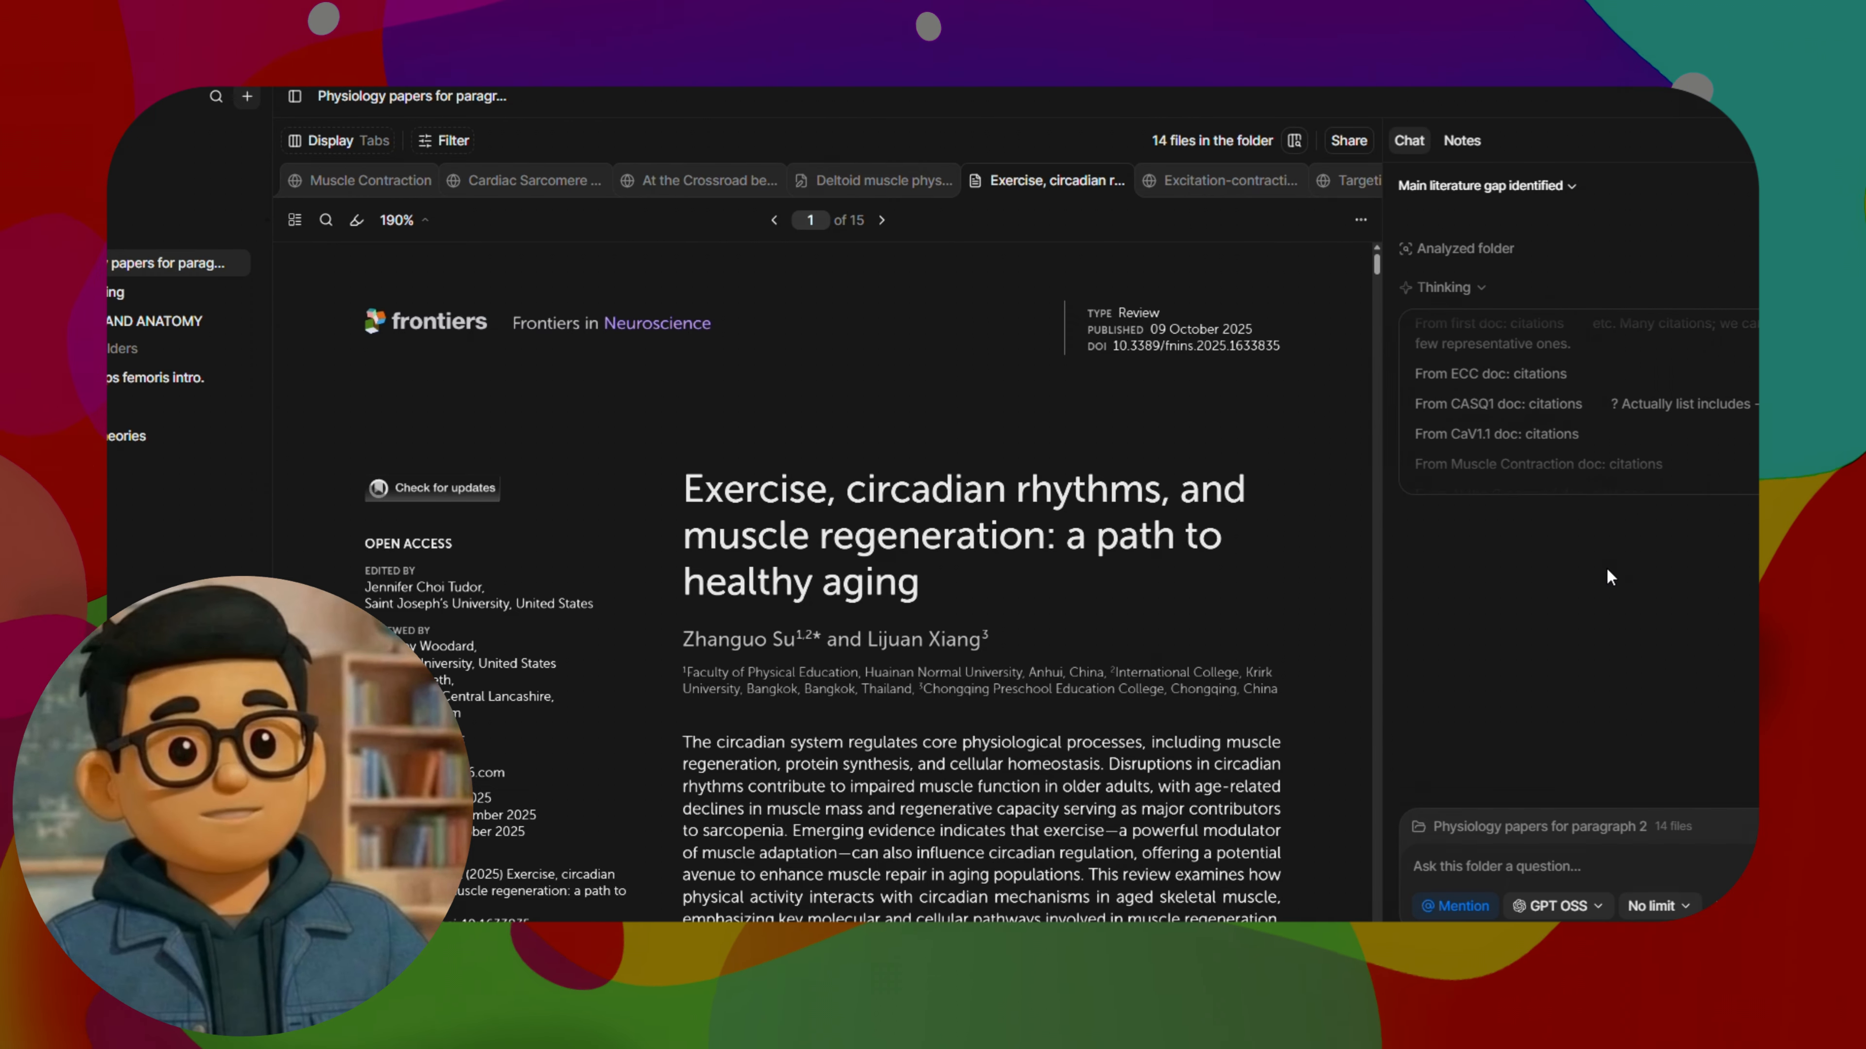
Skim the introduction of the exercise and circadian rhythms paper and review the start of the chat's key findings answer
scroll(1147, 515, "down", 3)
scroll(1145, 534, "down", 20)
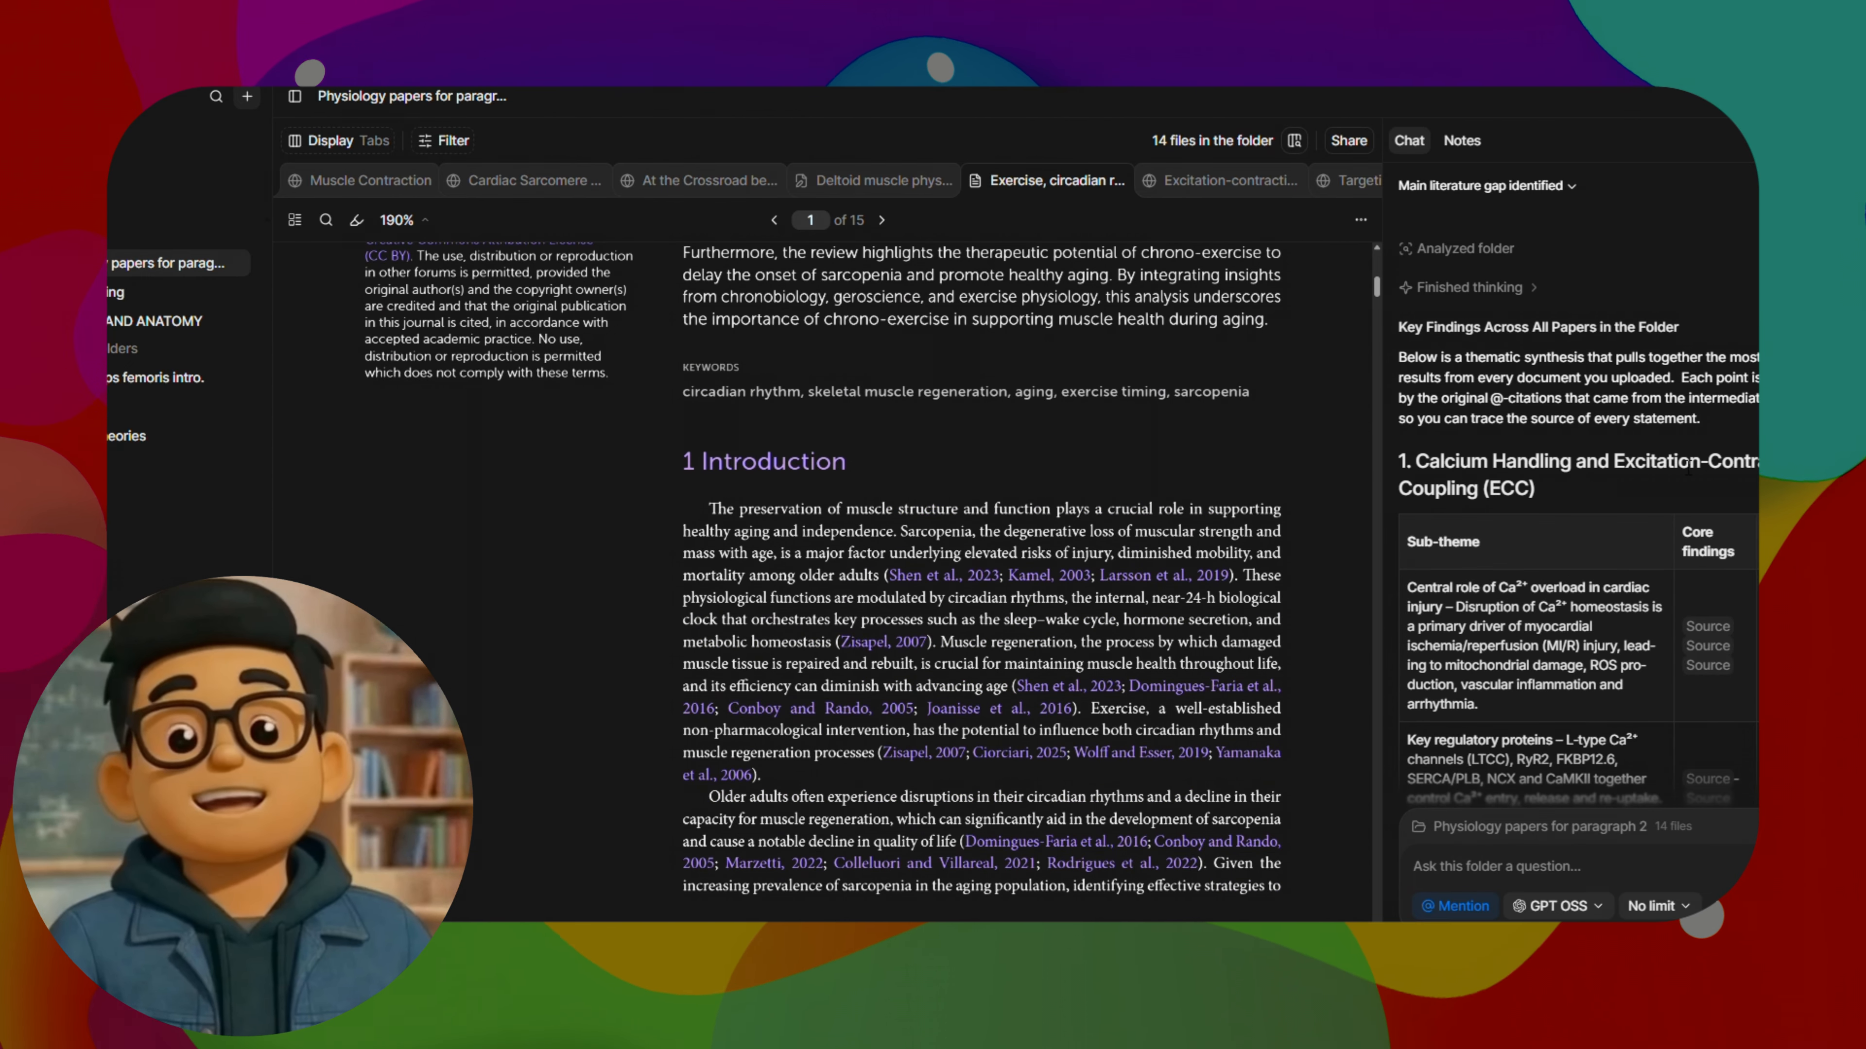
scroll(1633, 440, "up", 2)
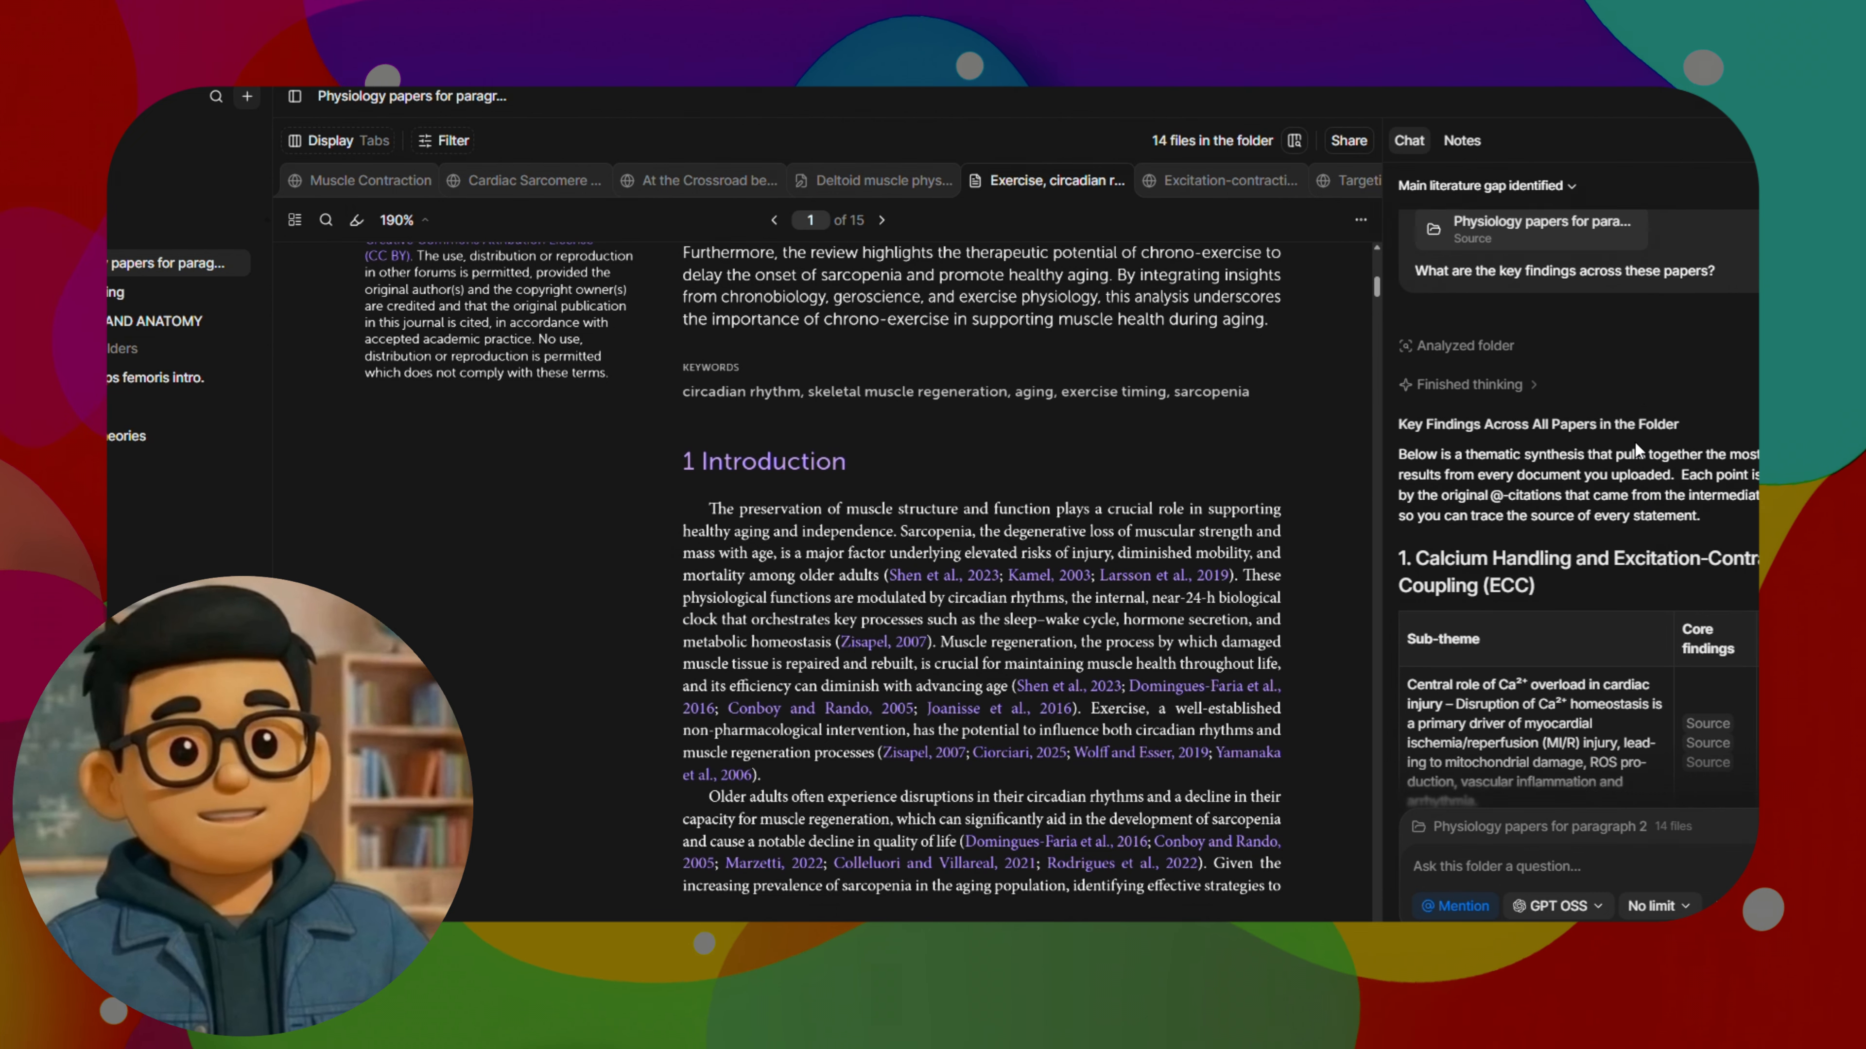
Read through the key findings answer's tables on calcium handling and on the structural organization of muscle types
scroll(1635, 441, "down", 1)
scroll(1637, 442, "up", 1)
scroll(1637, 444, "down", 3)
scroll(1636, 442, "down", 8)
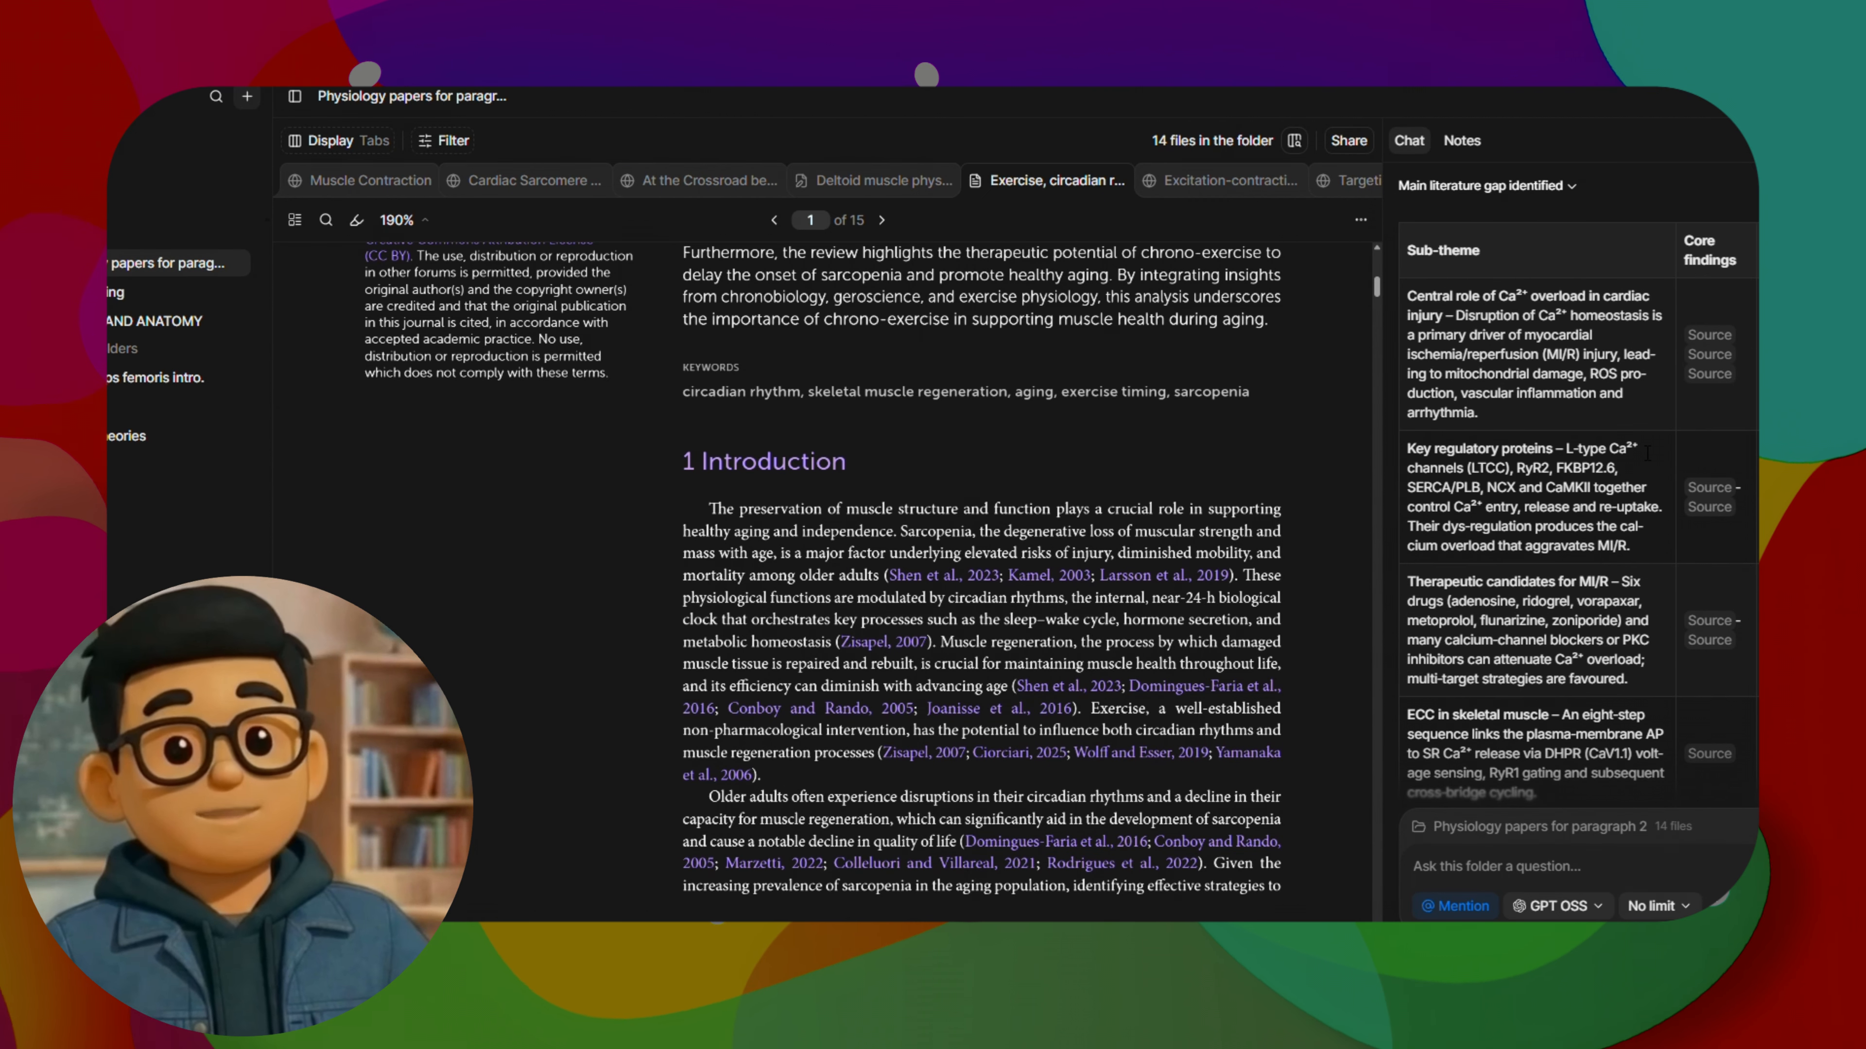
scroll(1645, 489, "down", 3)
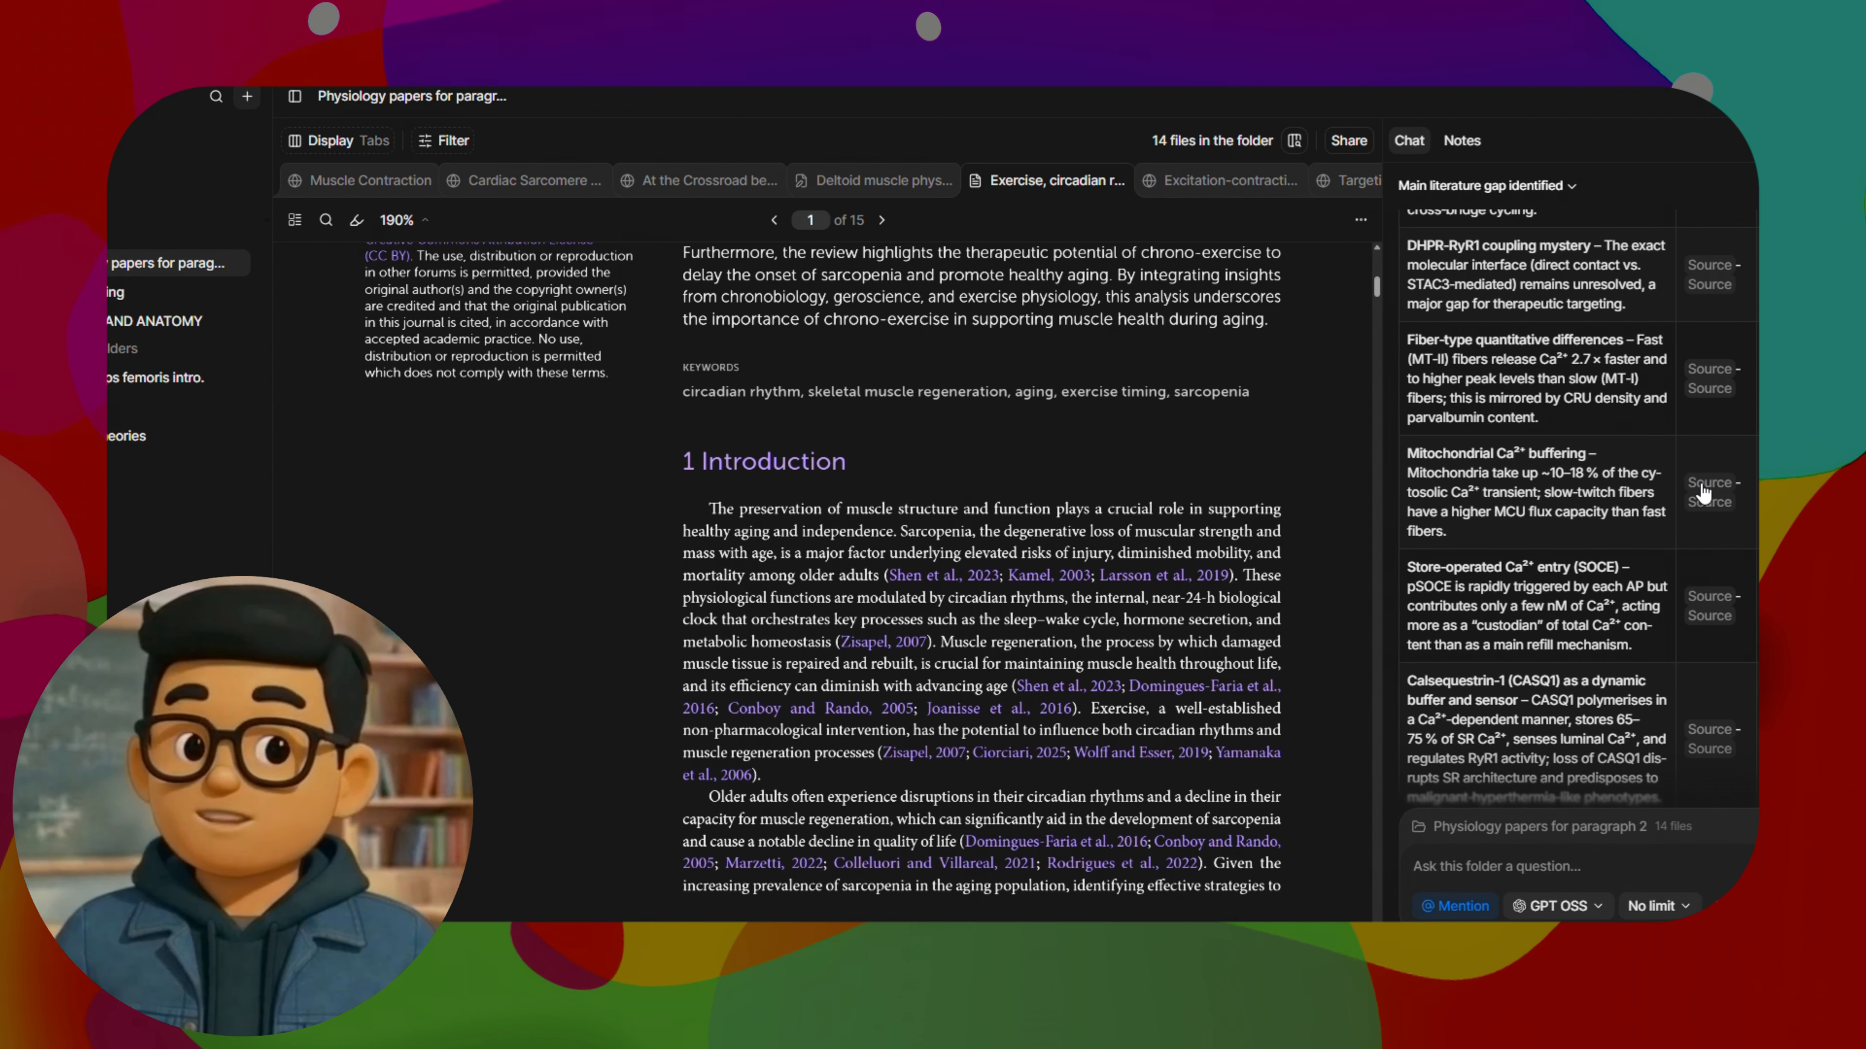
scroll(1571, 514, "down", 10)
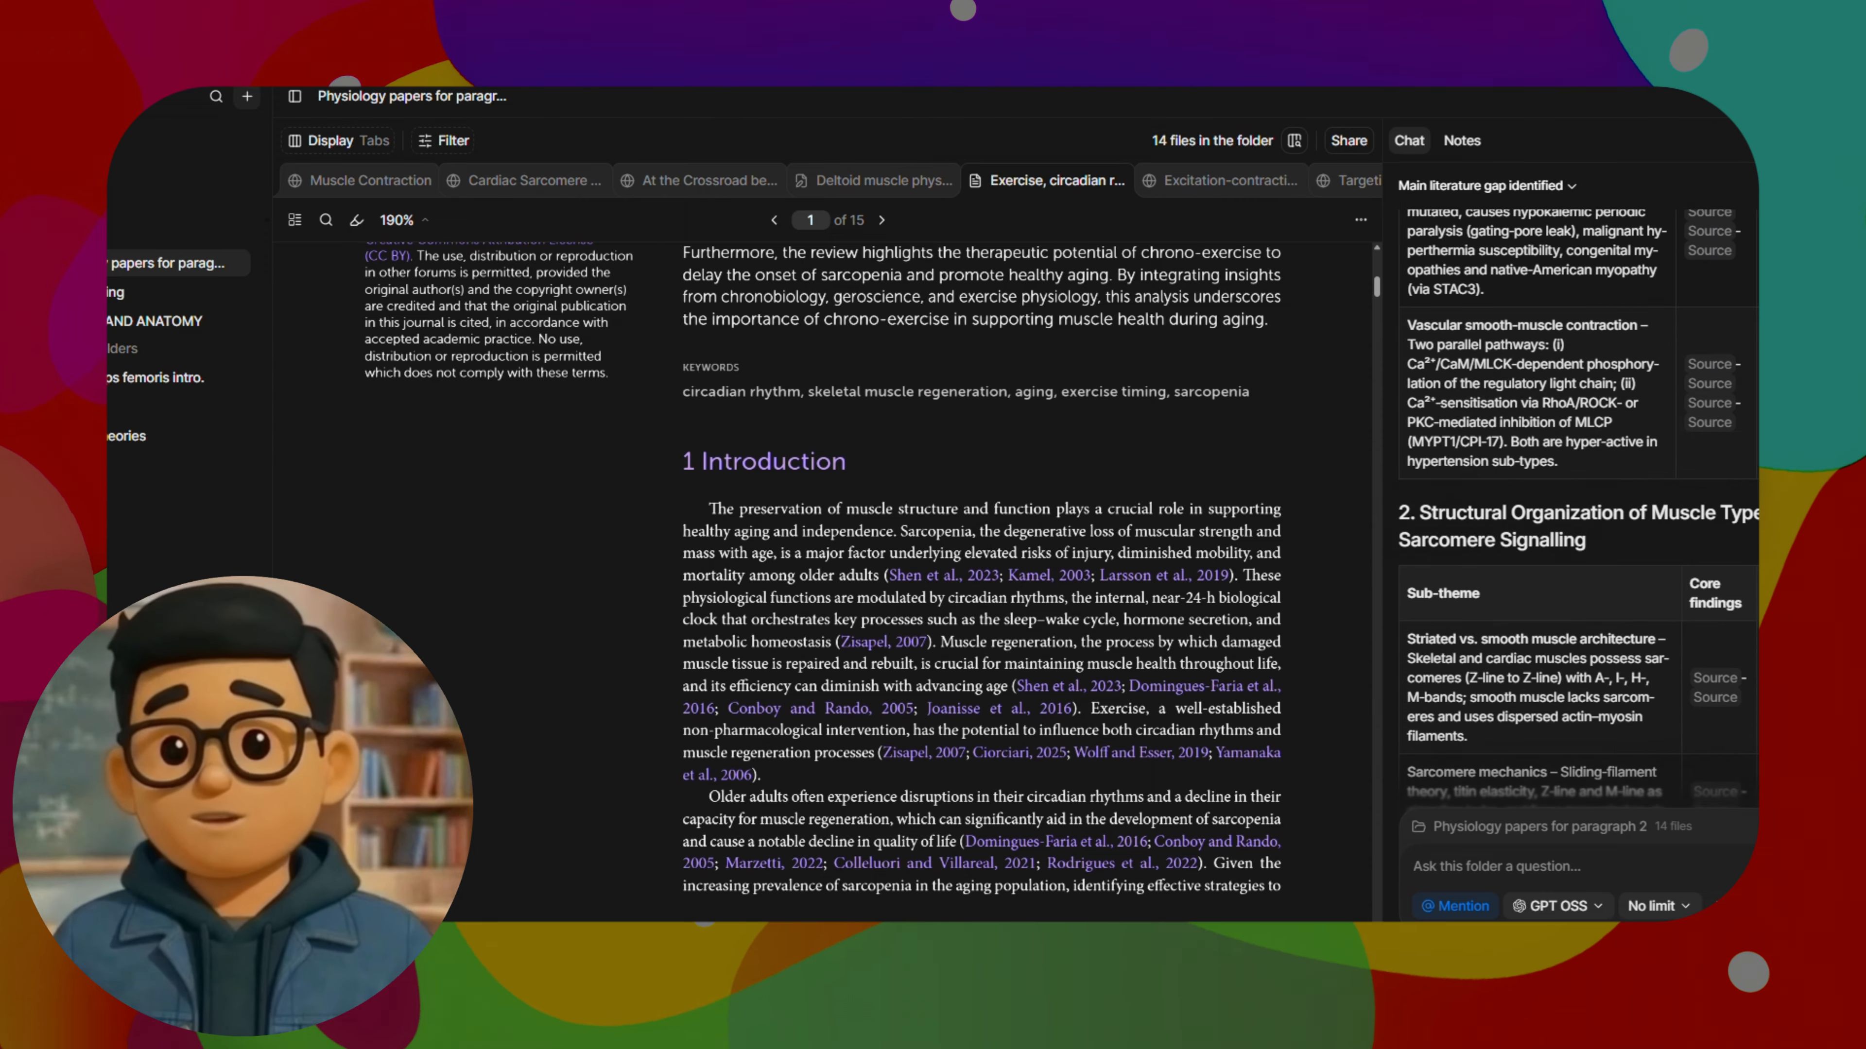
scroll(1572, 514, "down", 8)
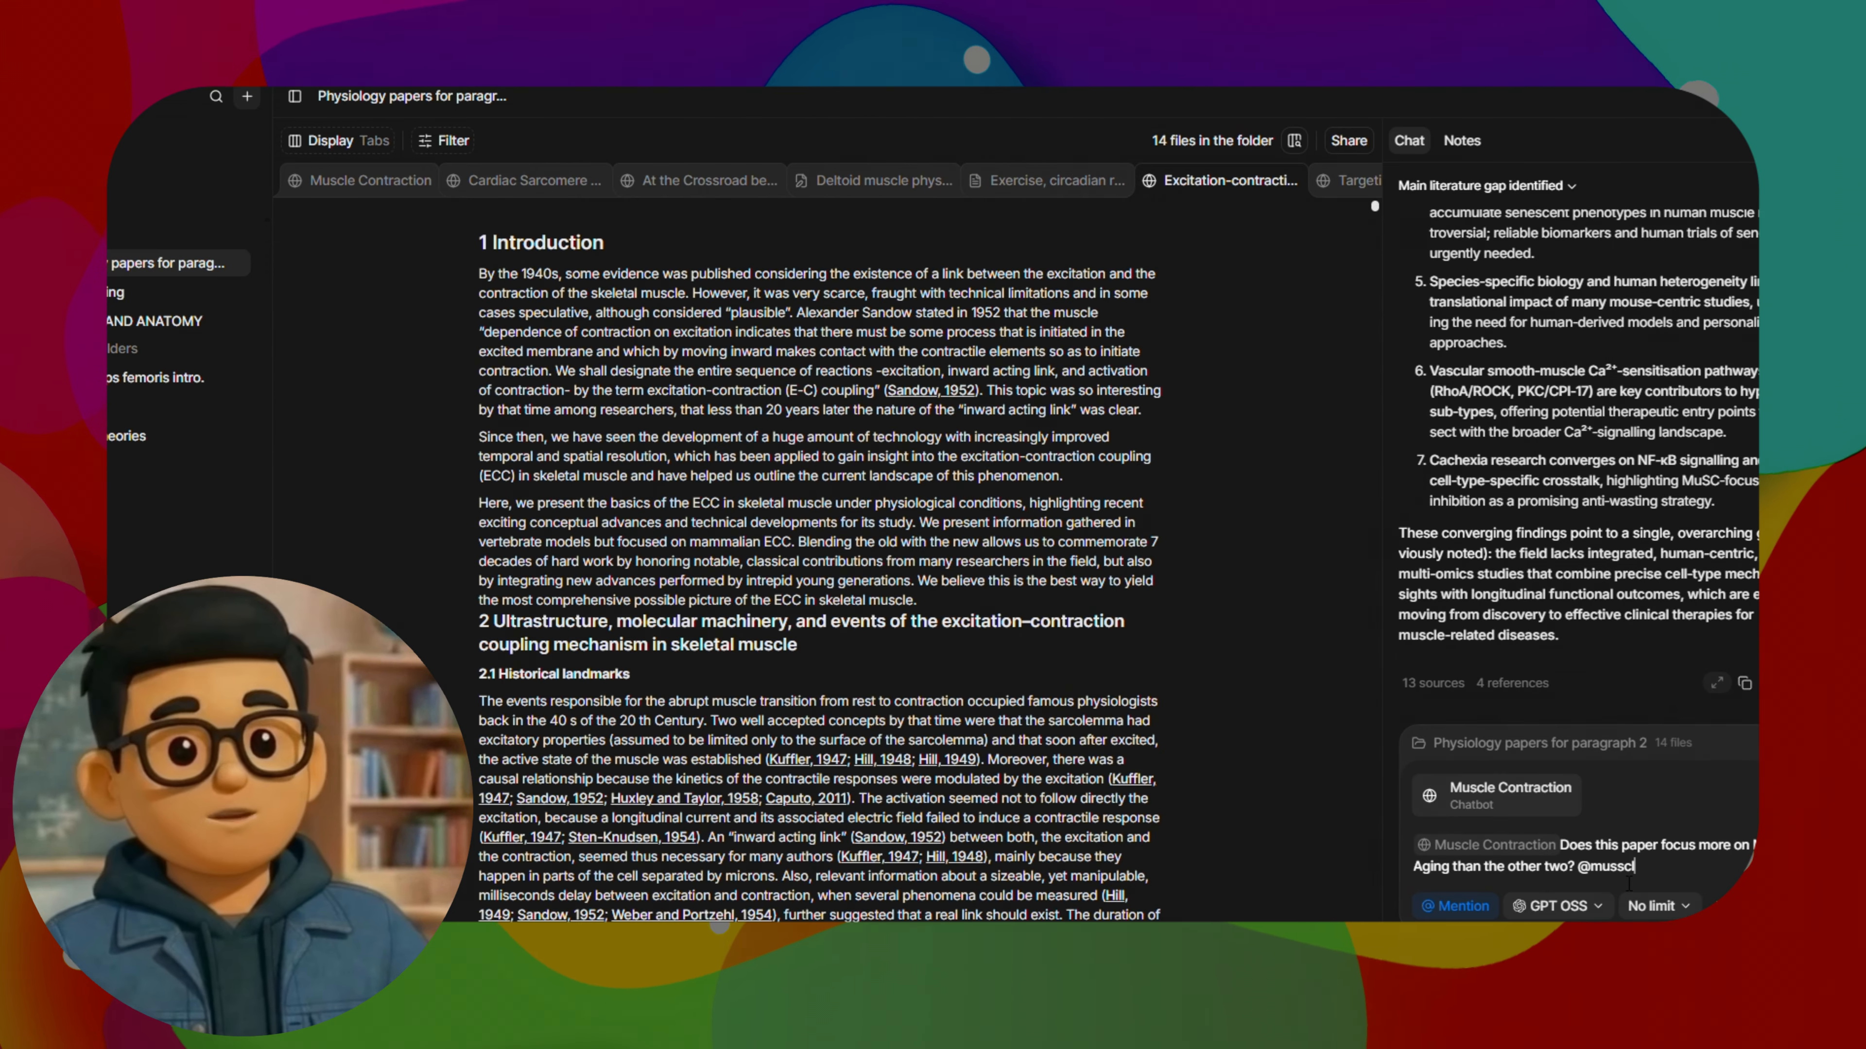
Mention the Cardiac Sarcomere Signaling paper in the question on whether Muscle Contraction focuses more on muscle aging than the other two, replacing the duplicate Muscle Contraction mention
type("@mus")
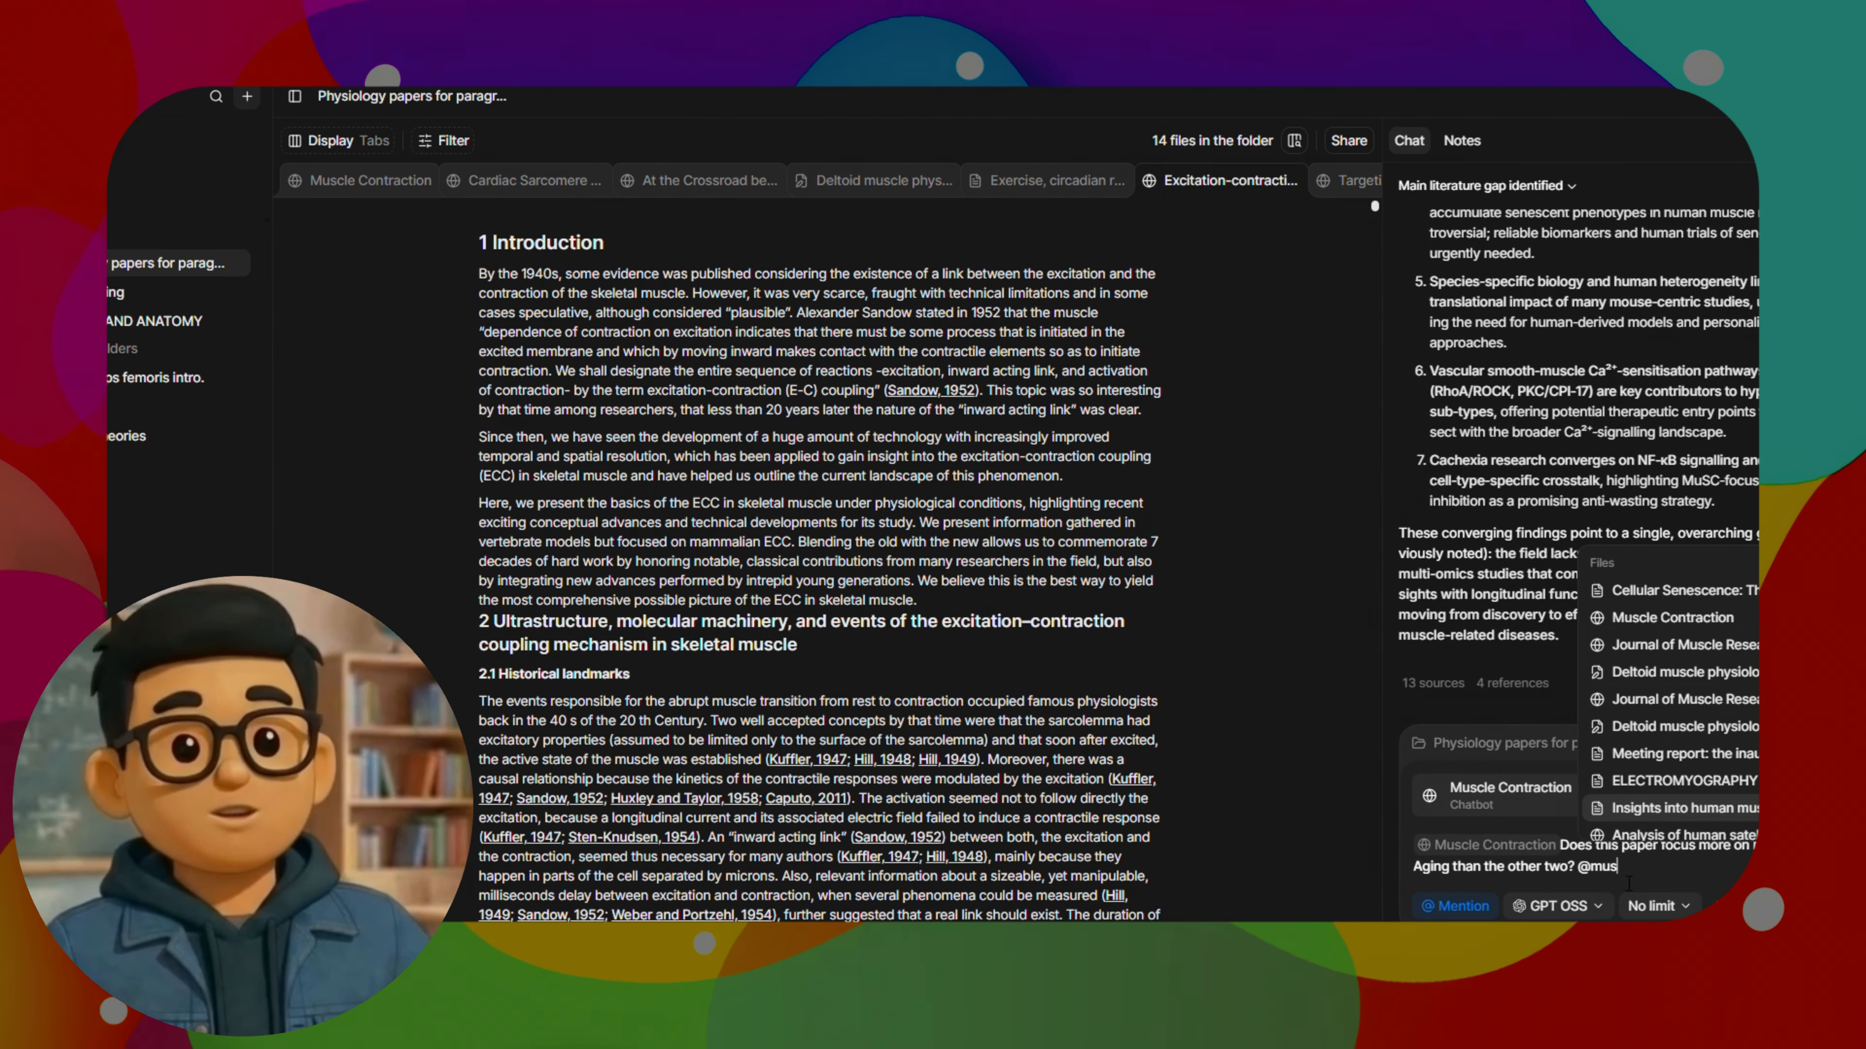
key("Return")
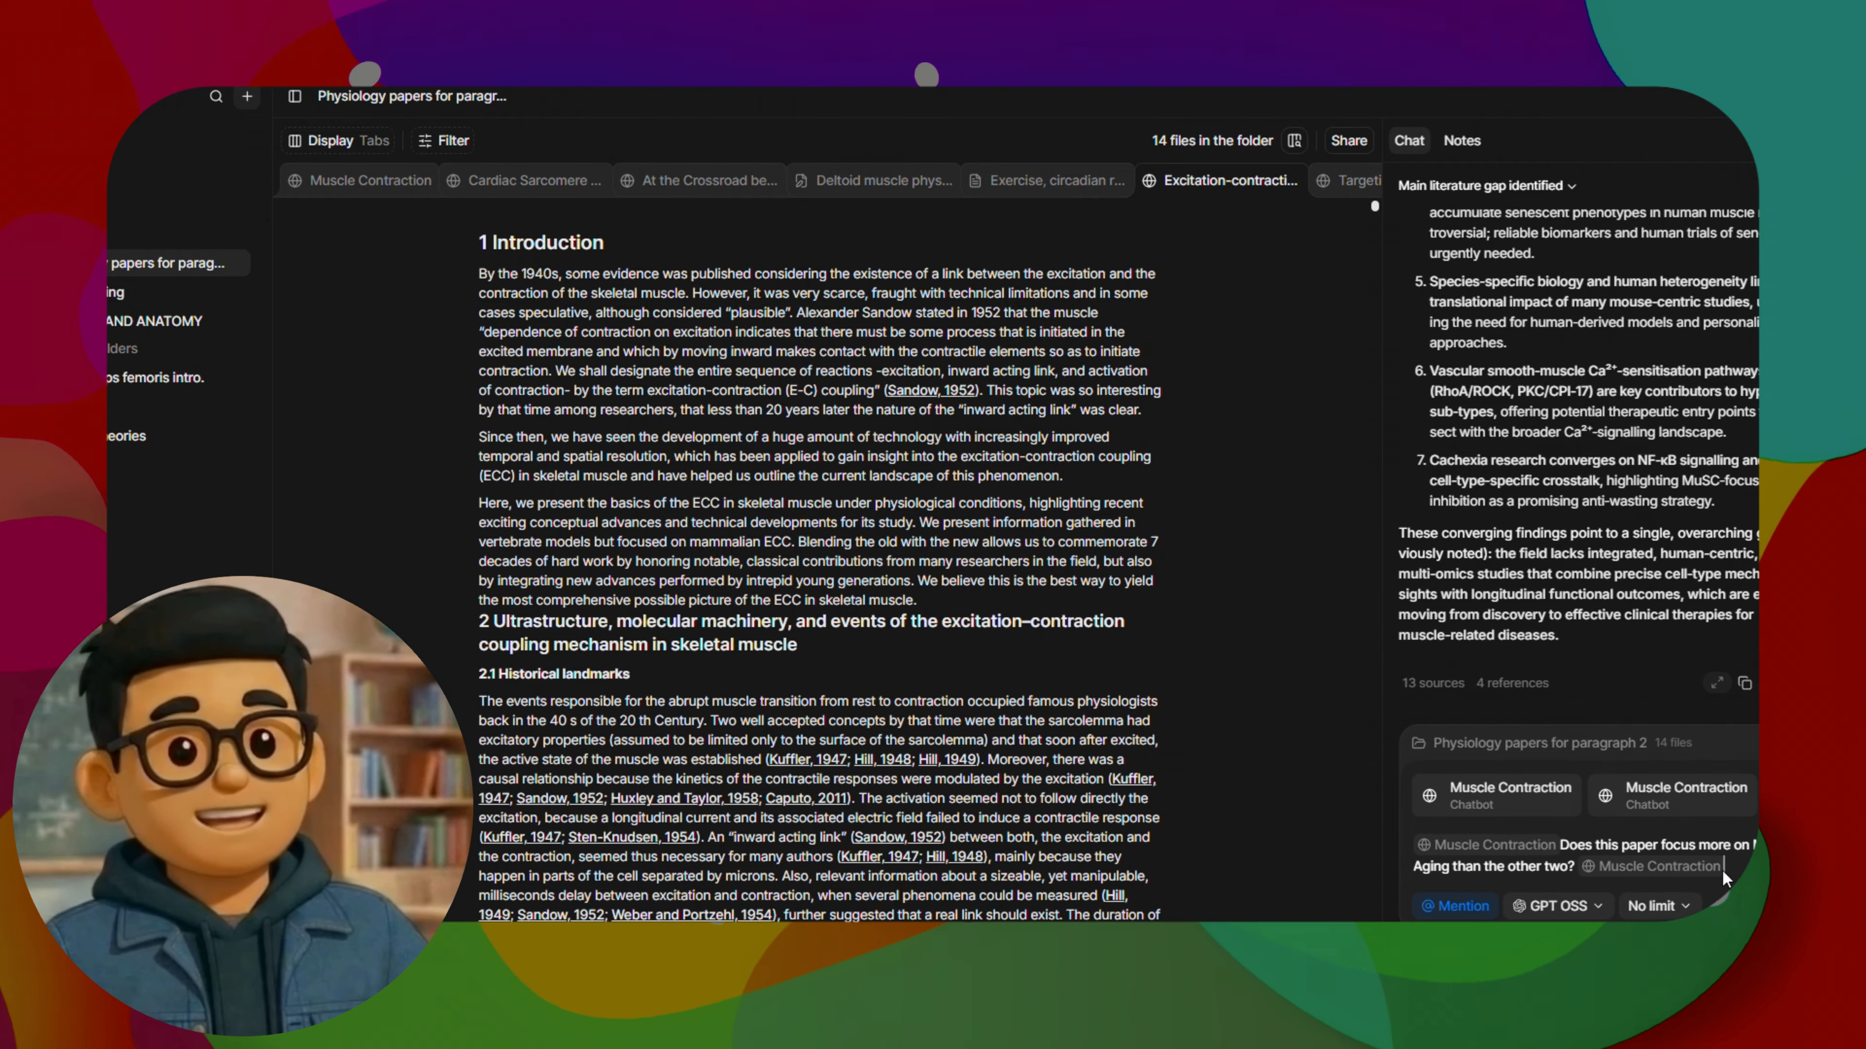
key("BackSpace")
type("@car")
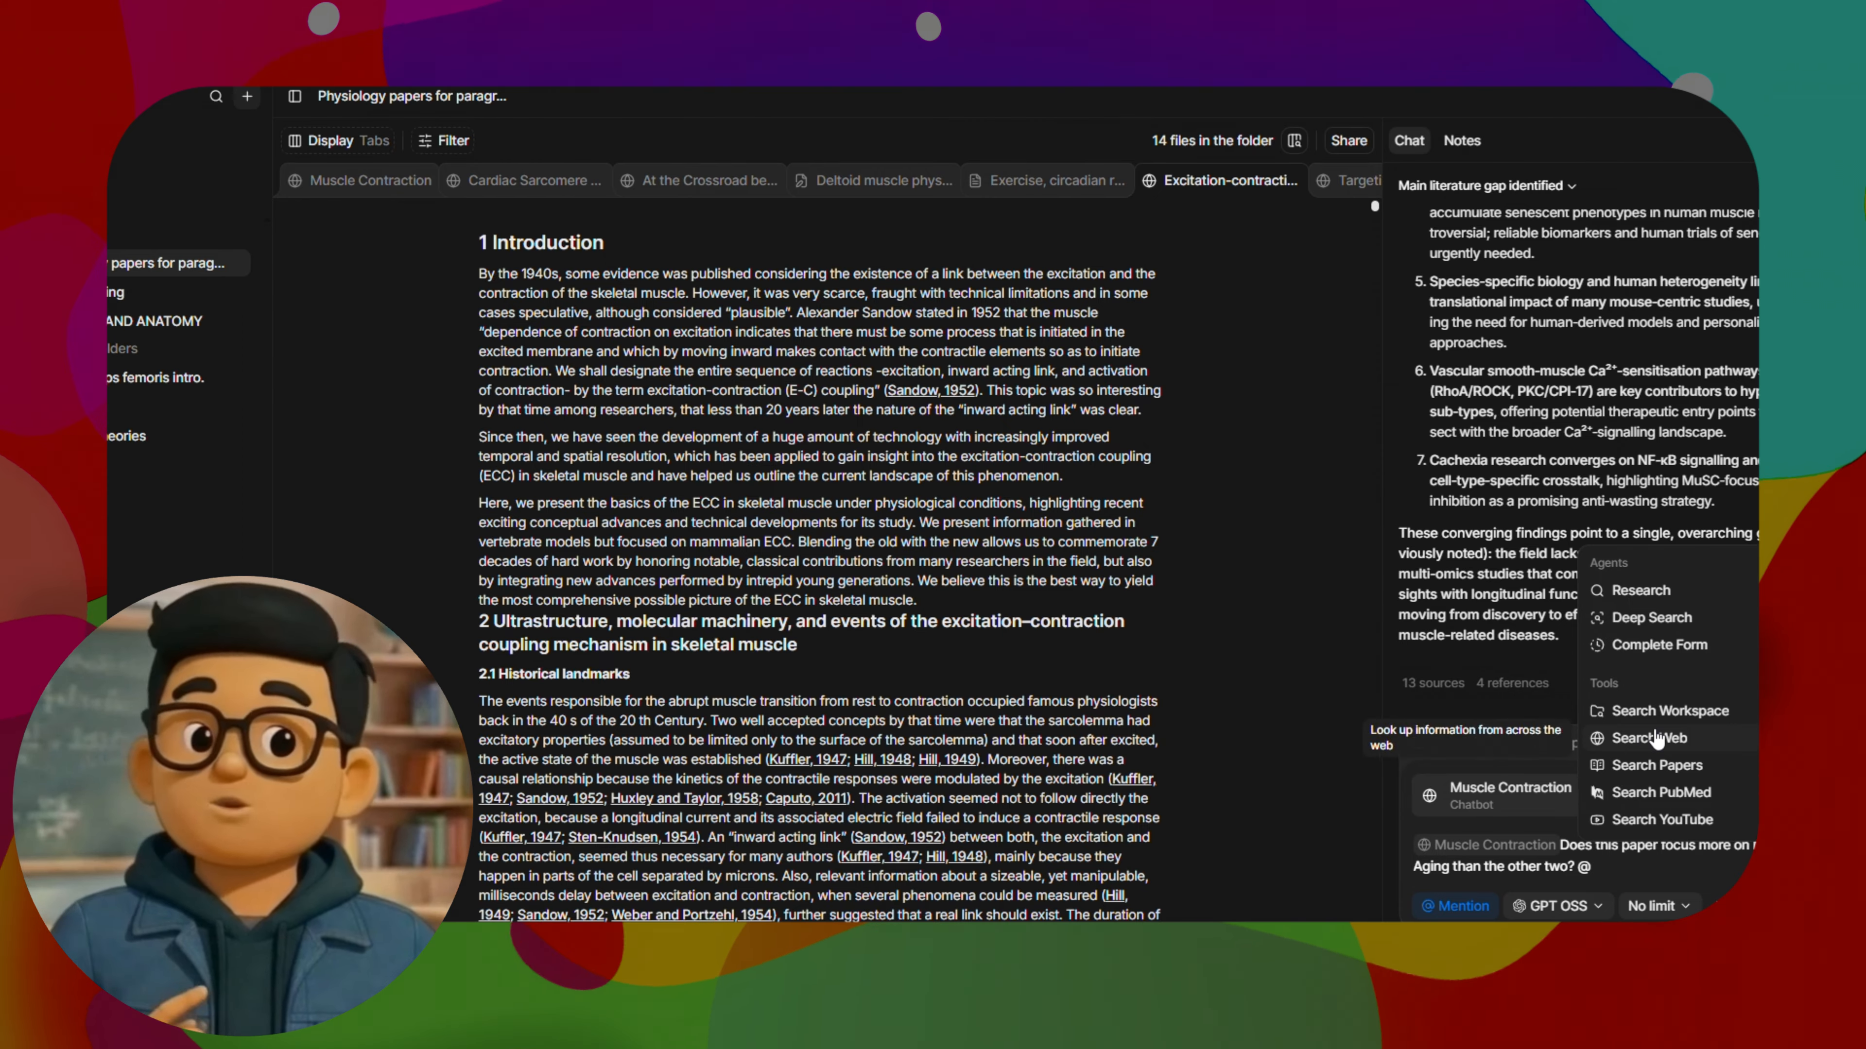
left_click(1661, 757)
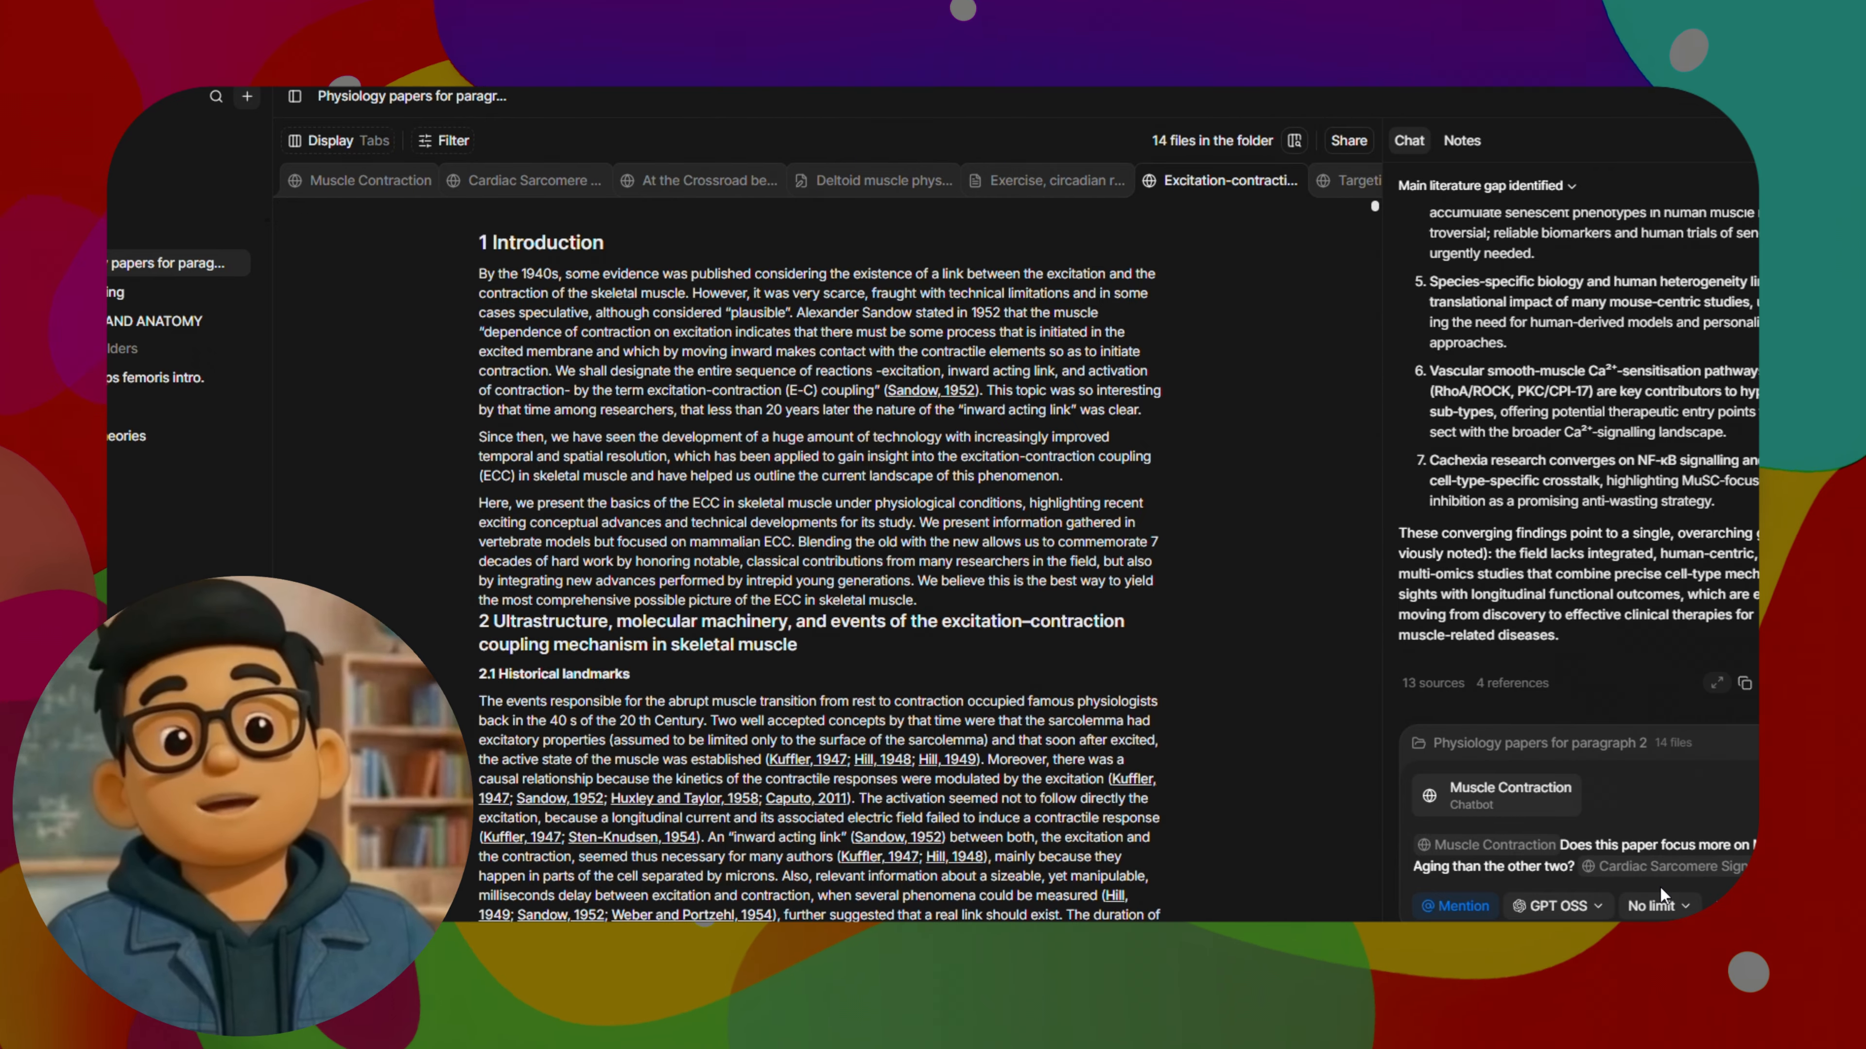
Add a mention of the paper "At the Crossroad between Skeletal and Cardiac Muscle Cells" and send the aging comparison question
type("@at")
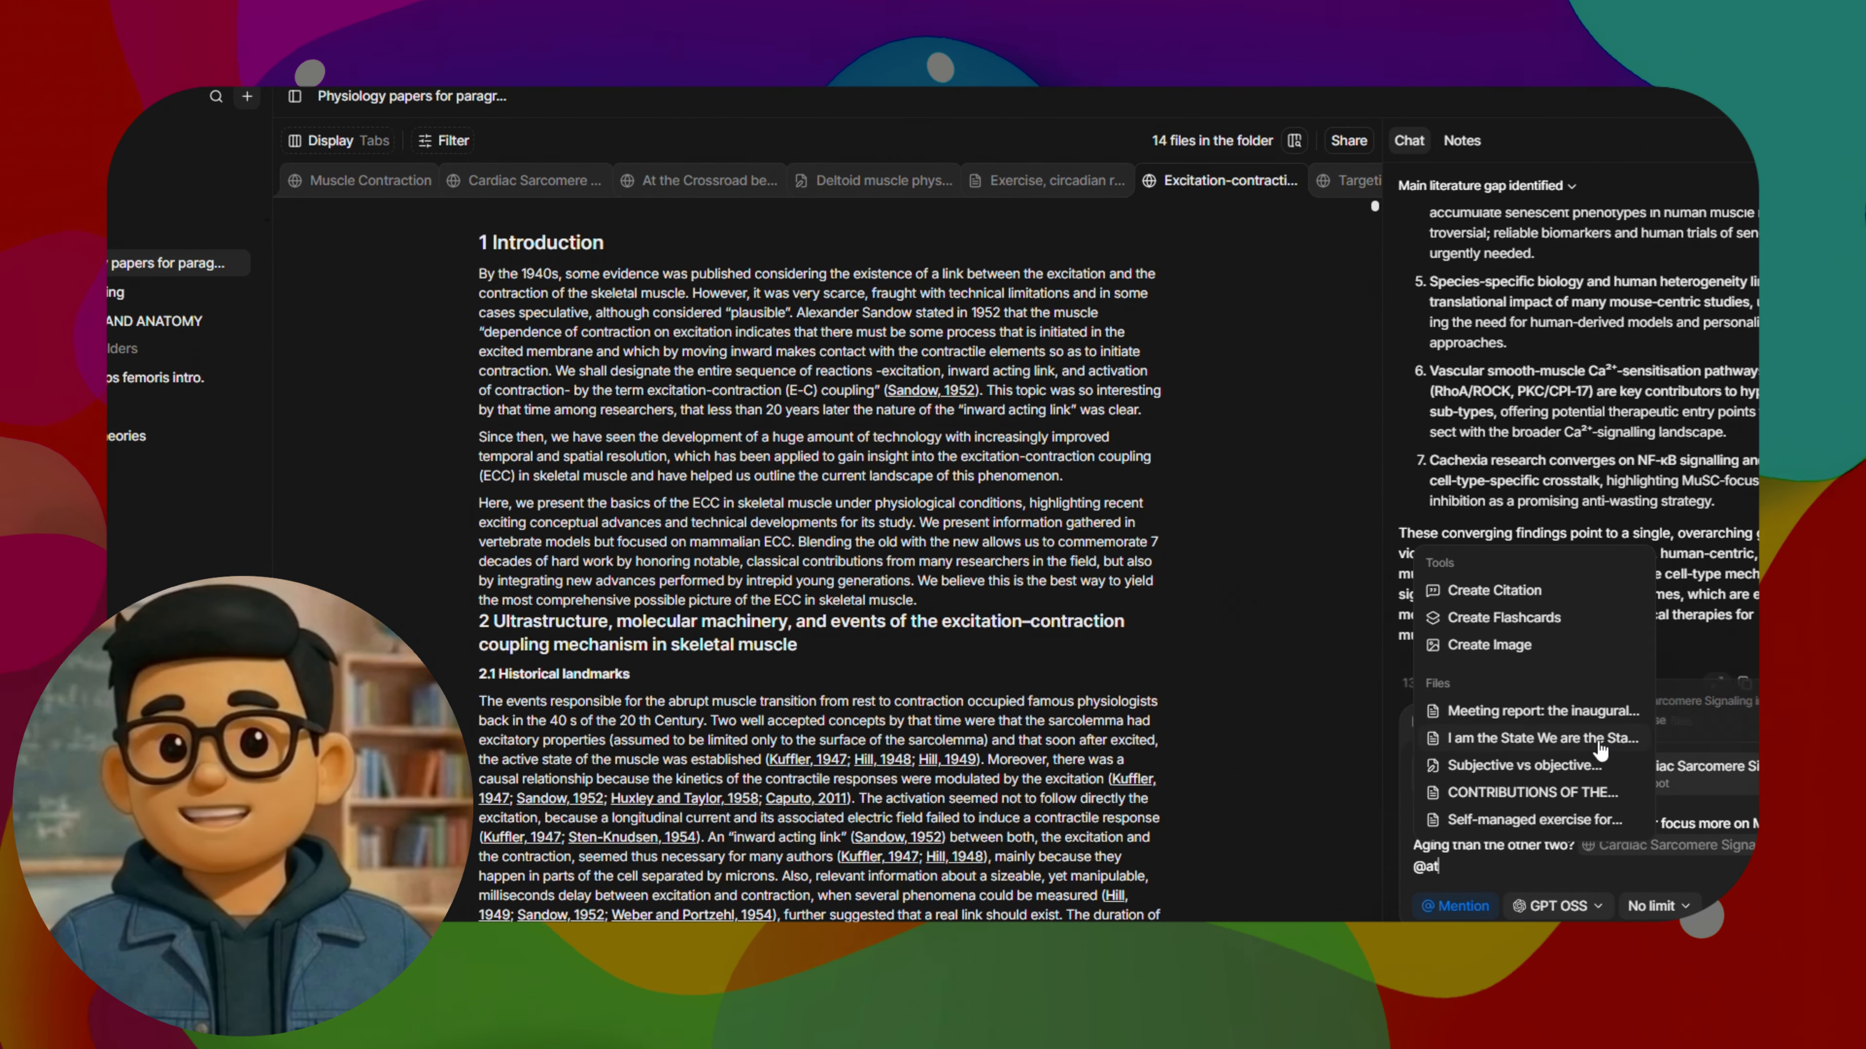
type(" th")
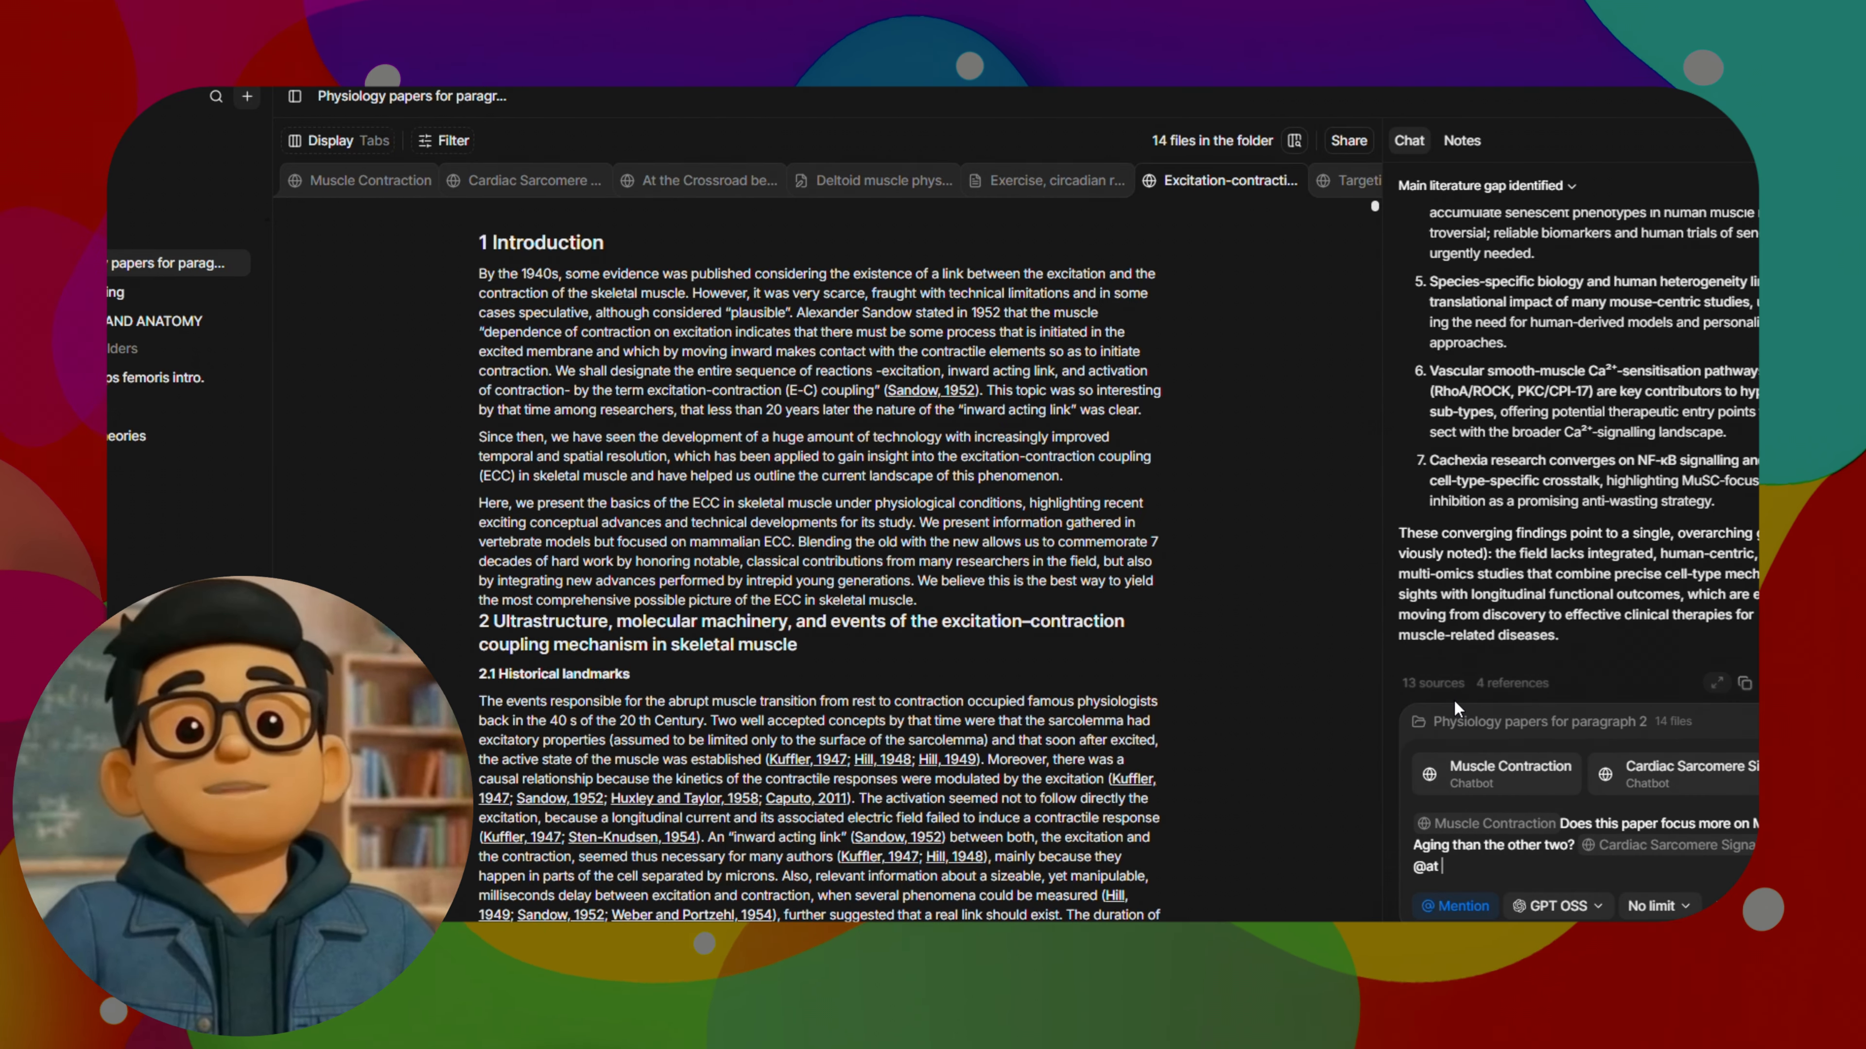
left_click(1526, 796)
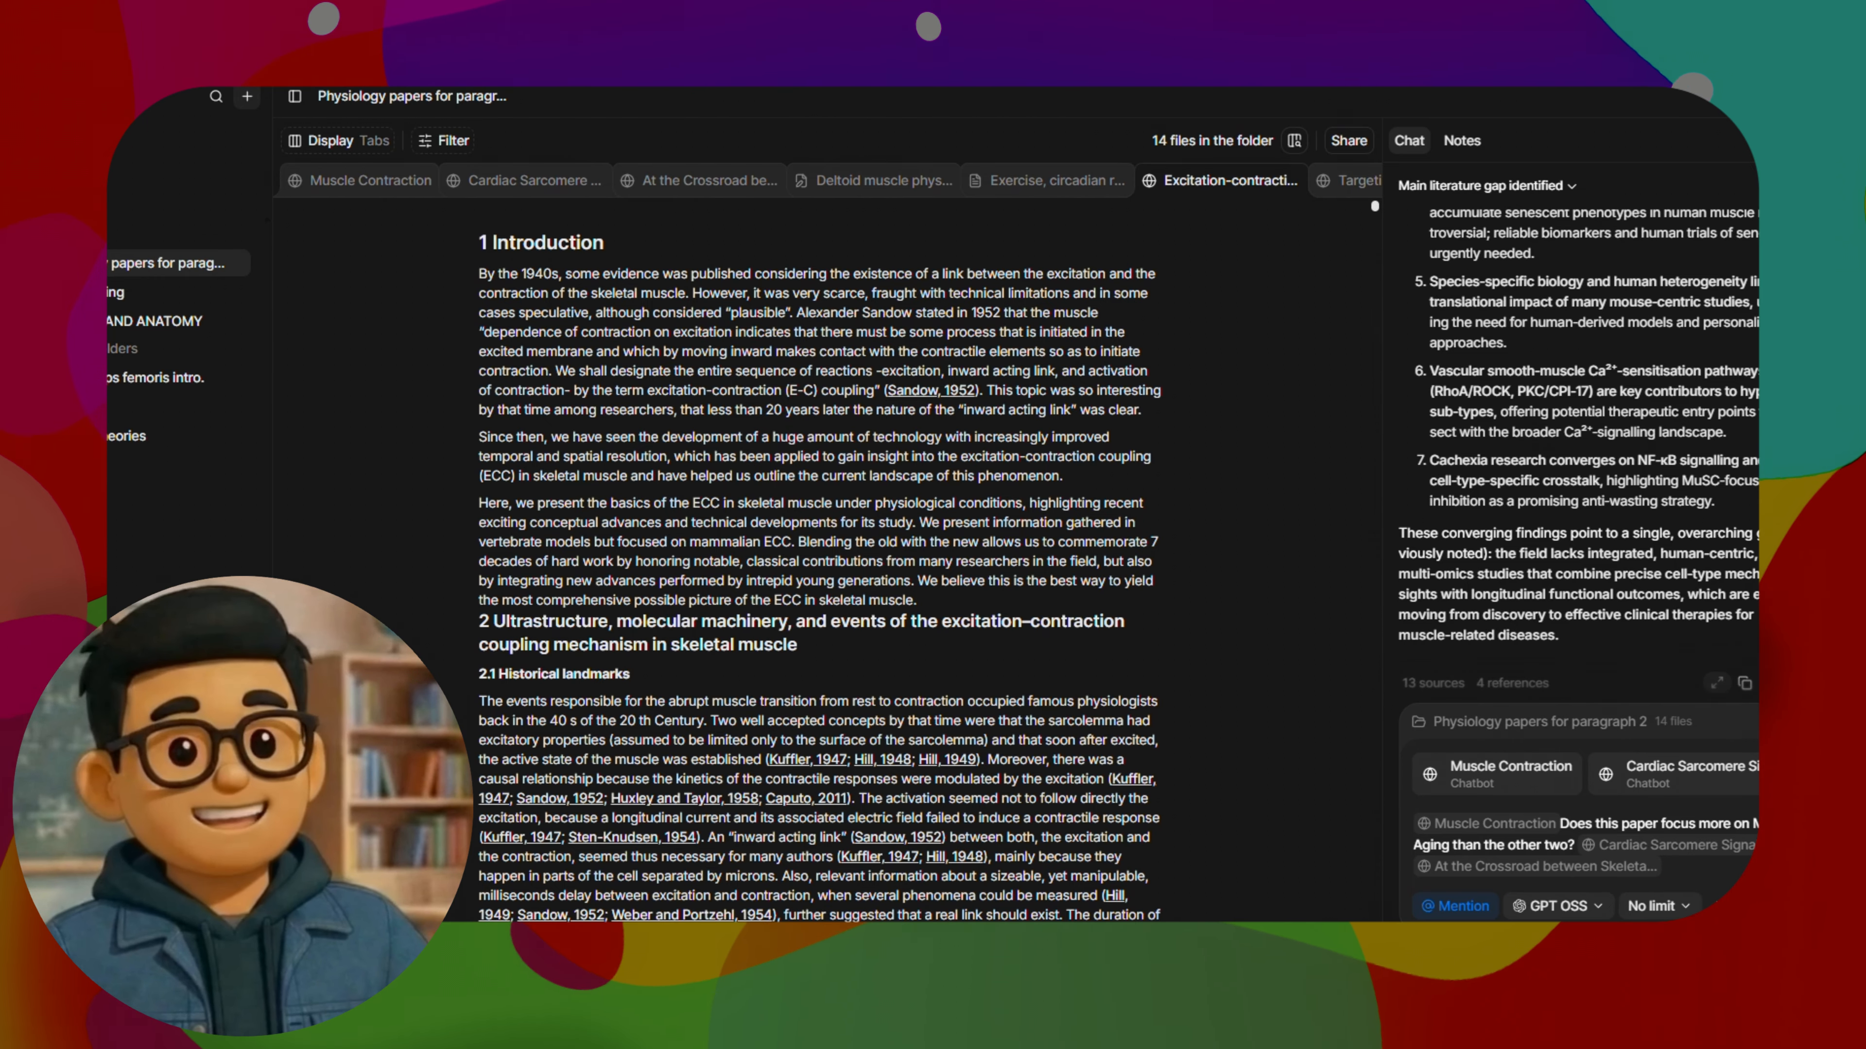
key("Return")
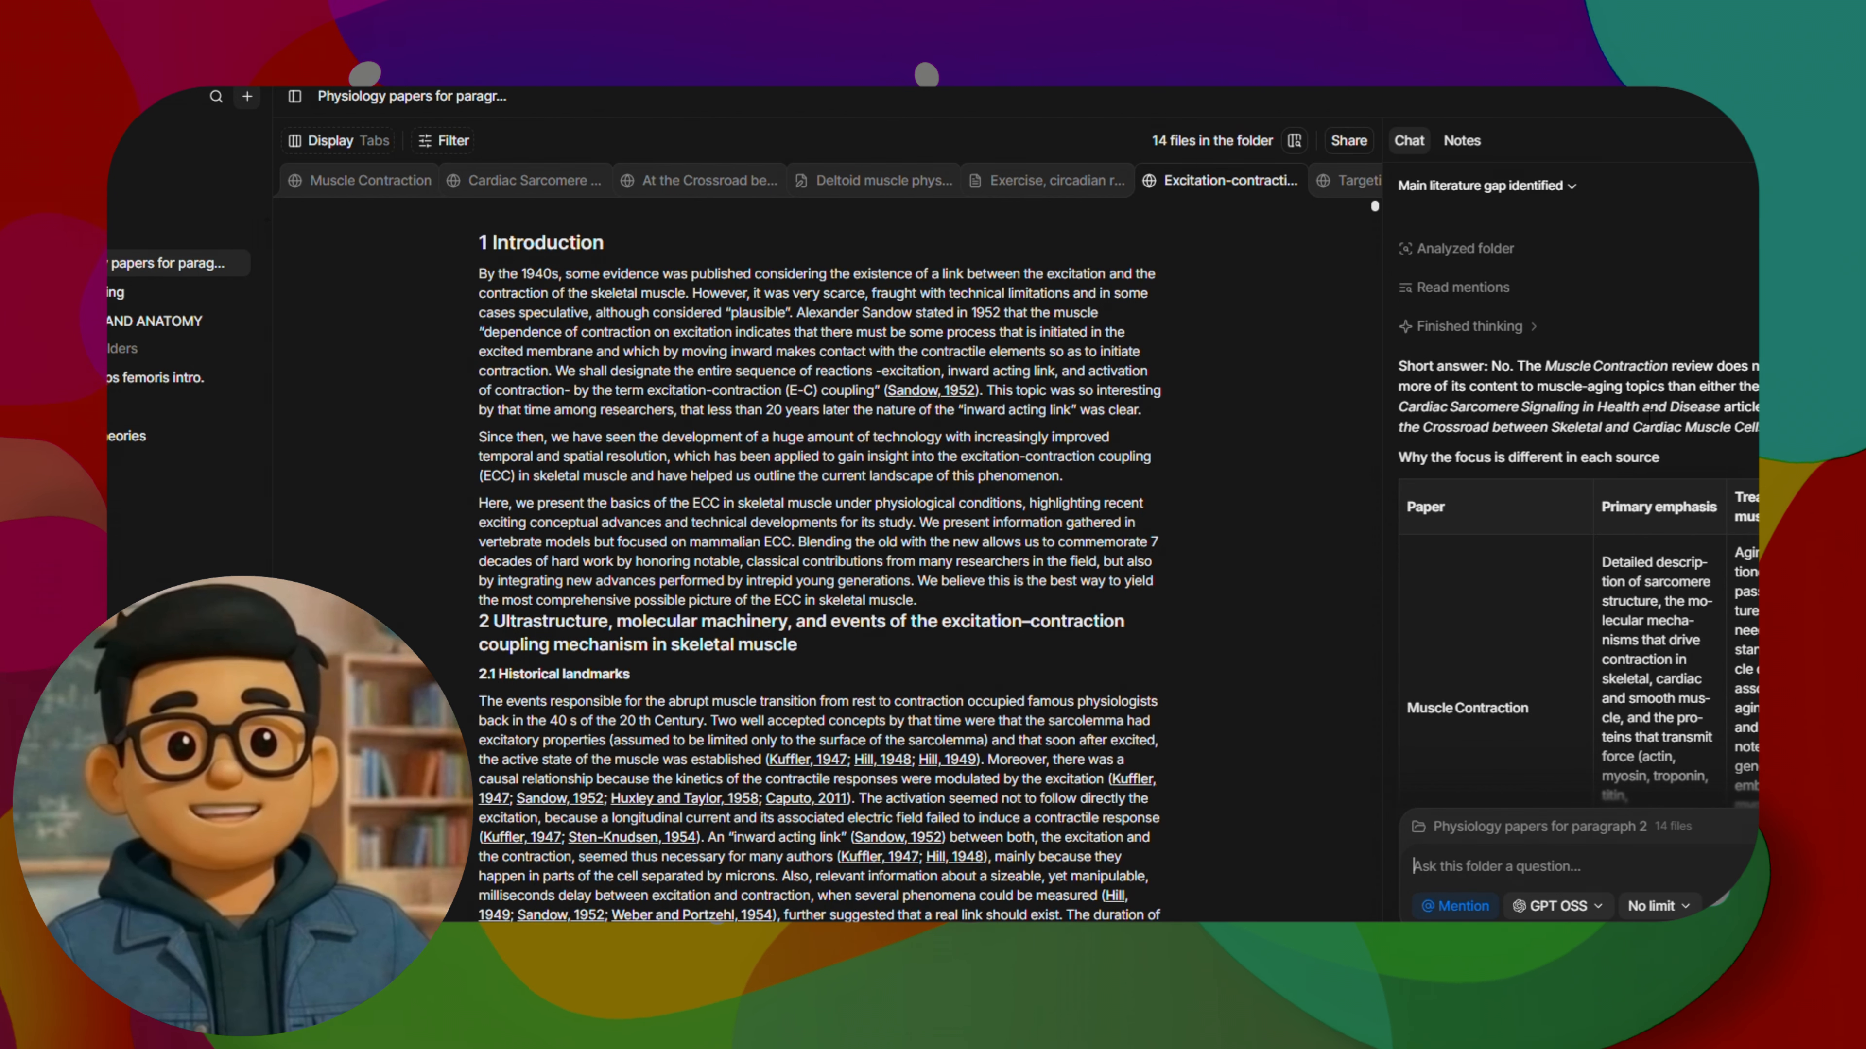
Widen the chat pane to about half the workspace and review the aging comparison table and overall assessment
scroll(1608, 495, "down", 1)
scroll(1608, 494, "down", 10)
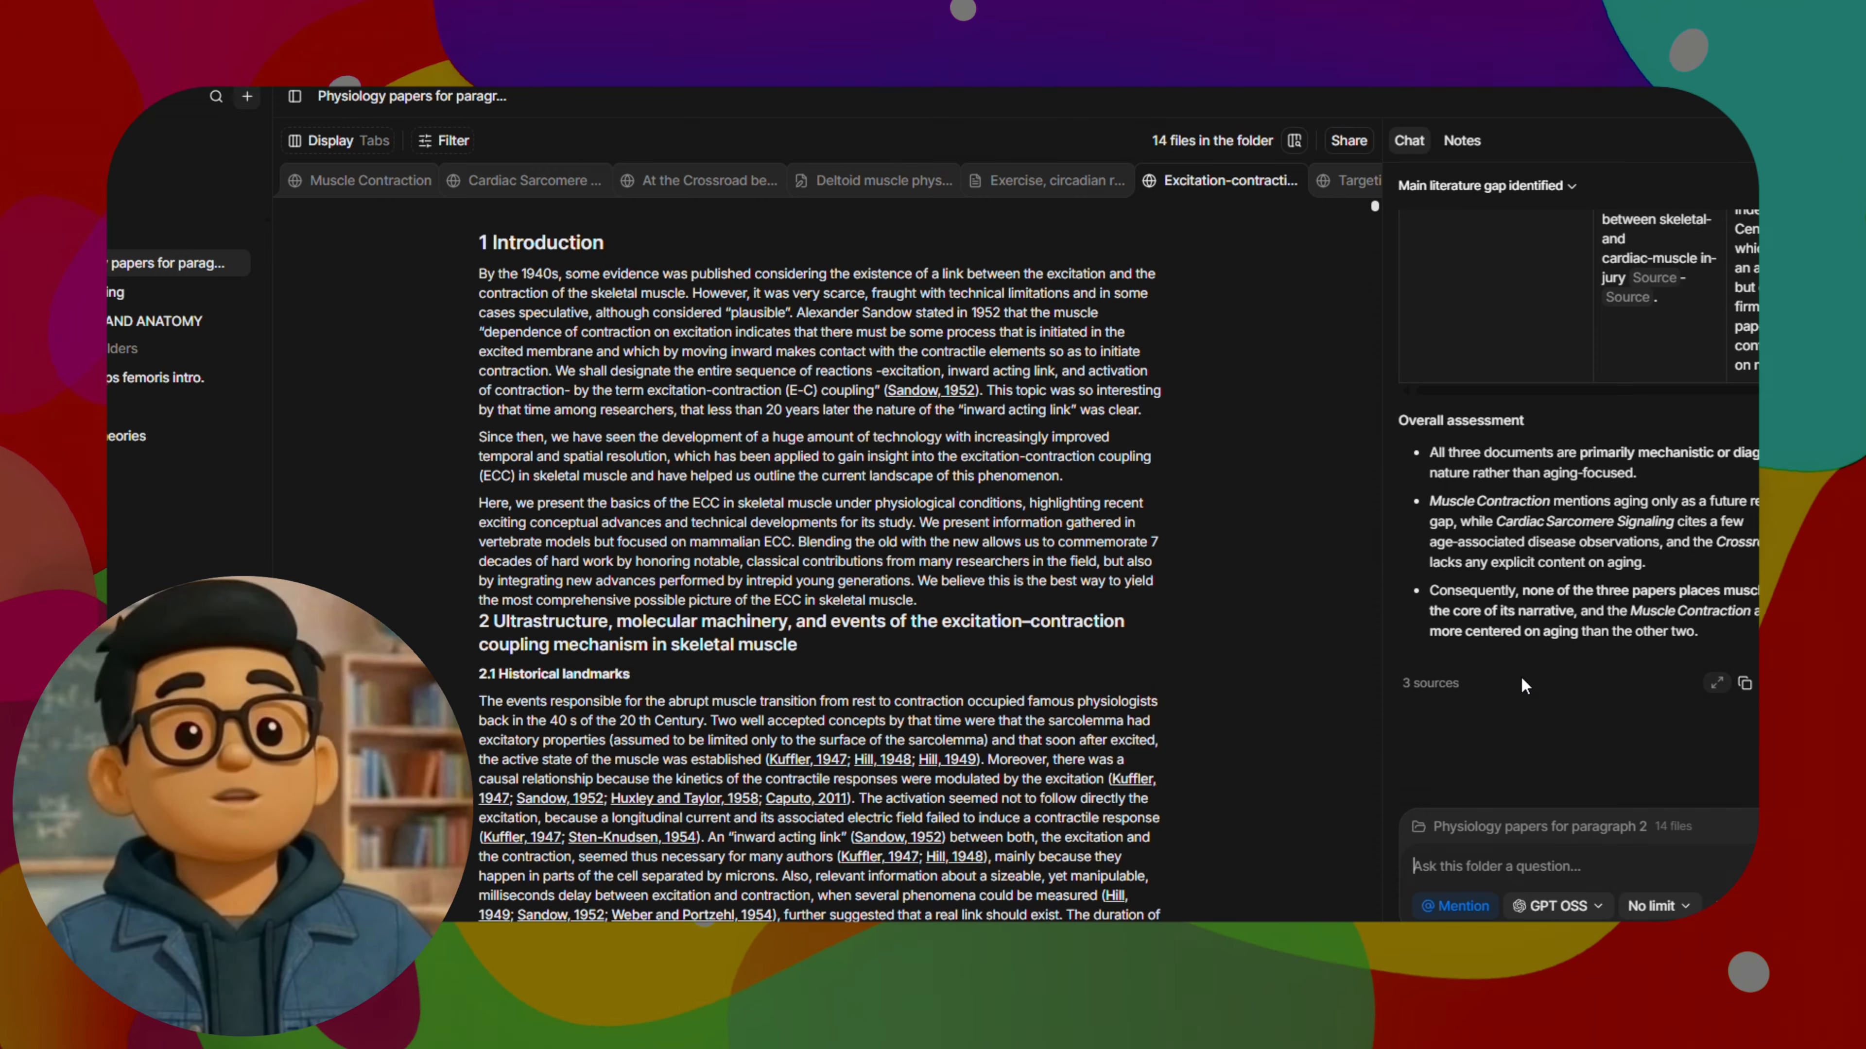
scroll(1609, 656, "up", 6)
scroll(1608, 644, "up", 3)
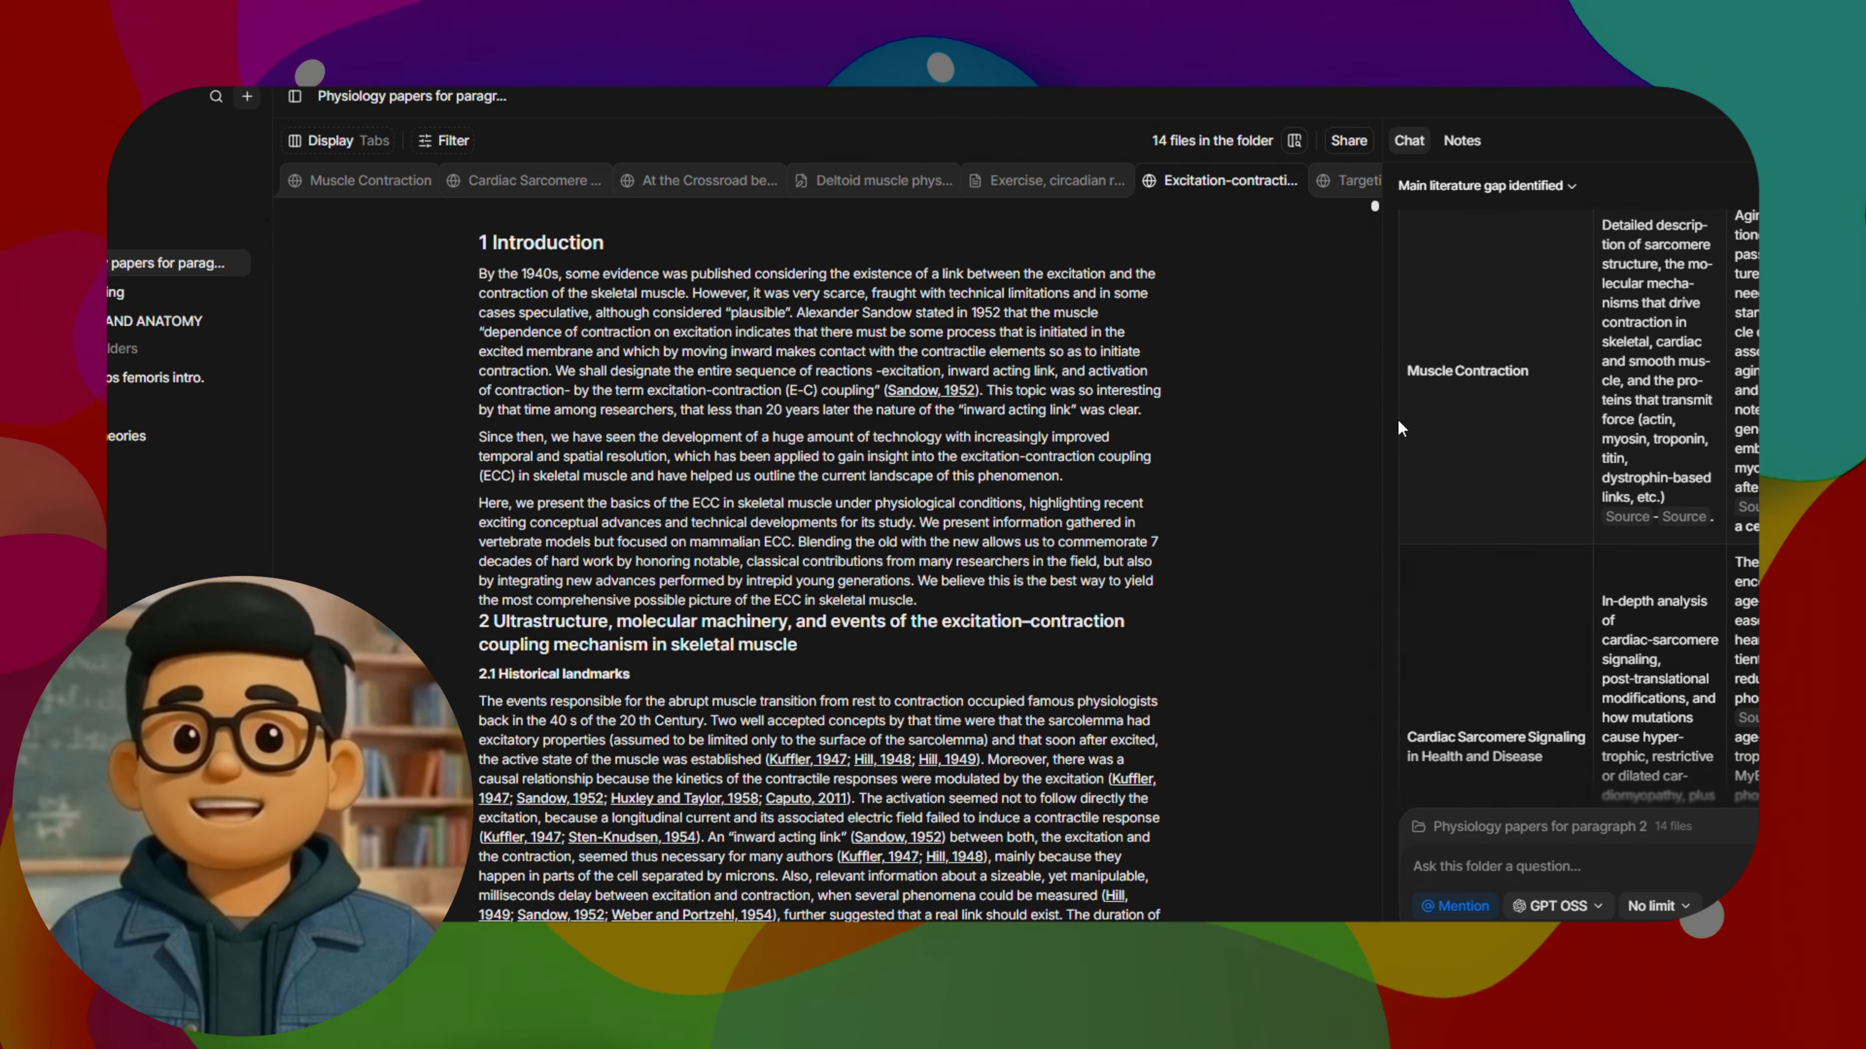
left_click_drag(1386, 419, 962, 429)
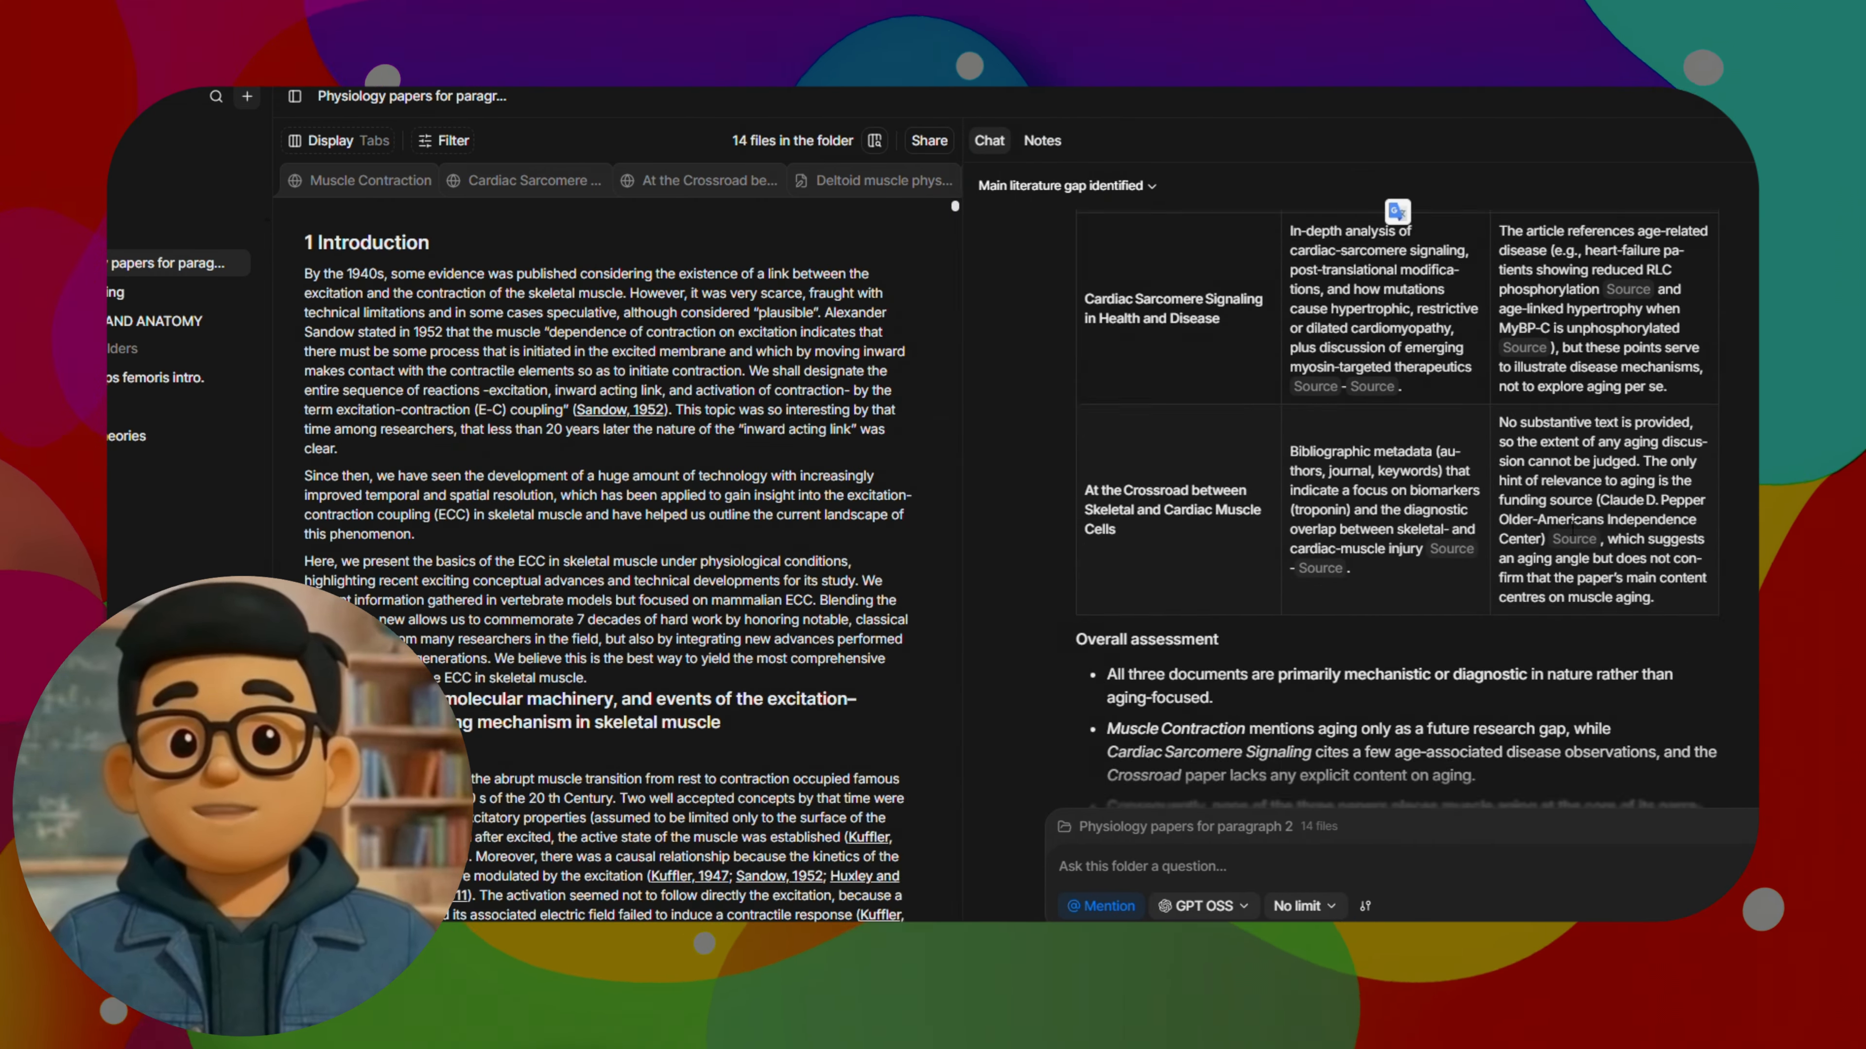
scroll(1728, 520, "up", 10)
scroll(1728, 520, "down", 10)
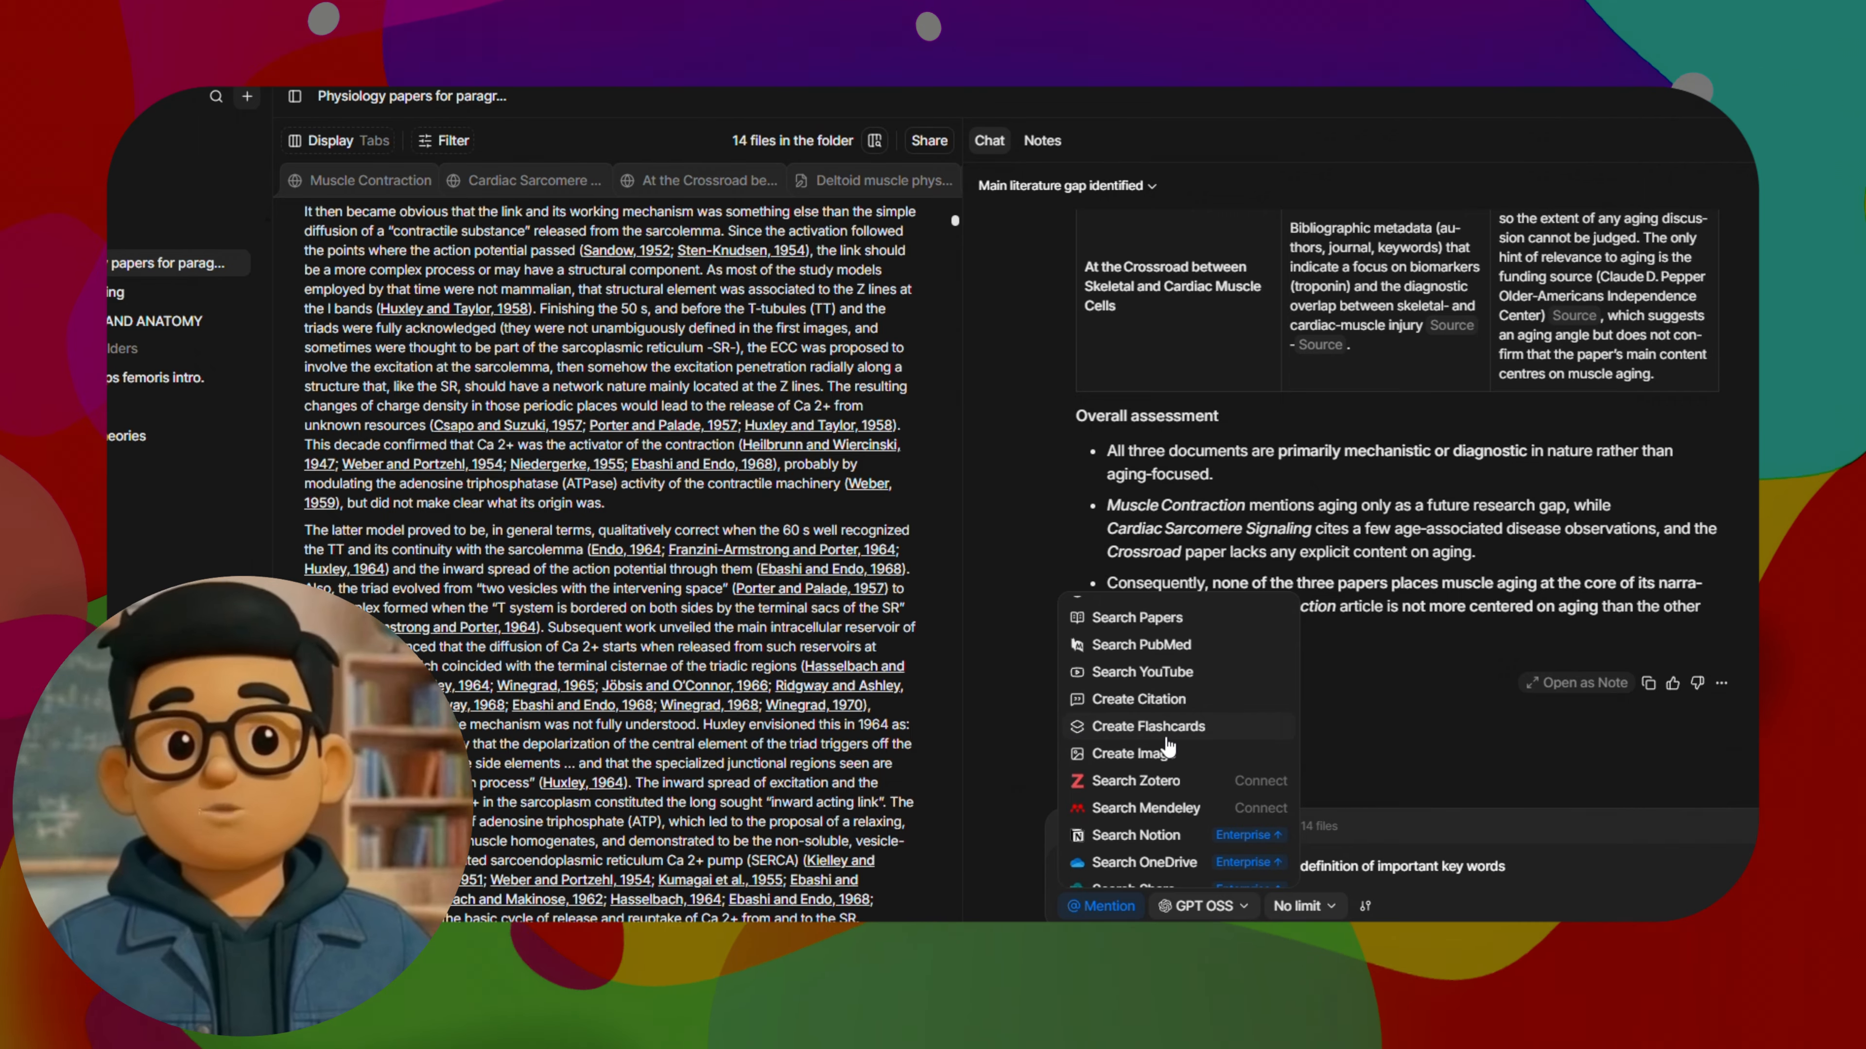
Ask the folder chat to "Create 10 flashcards to learn the basic definition of important key words" with the Create Flashcards tool
left_click(1148, 726)
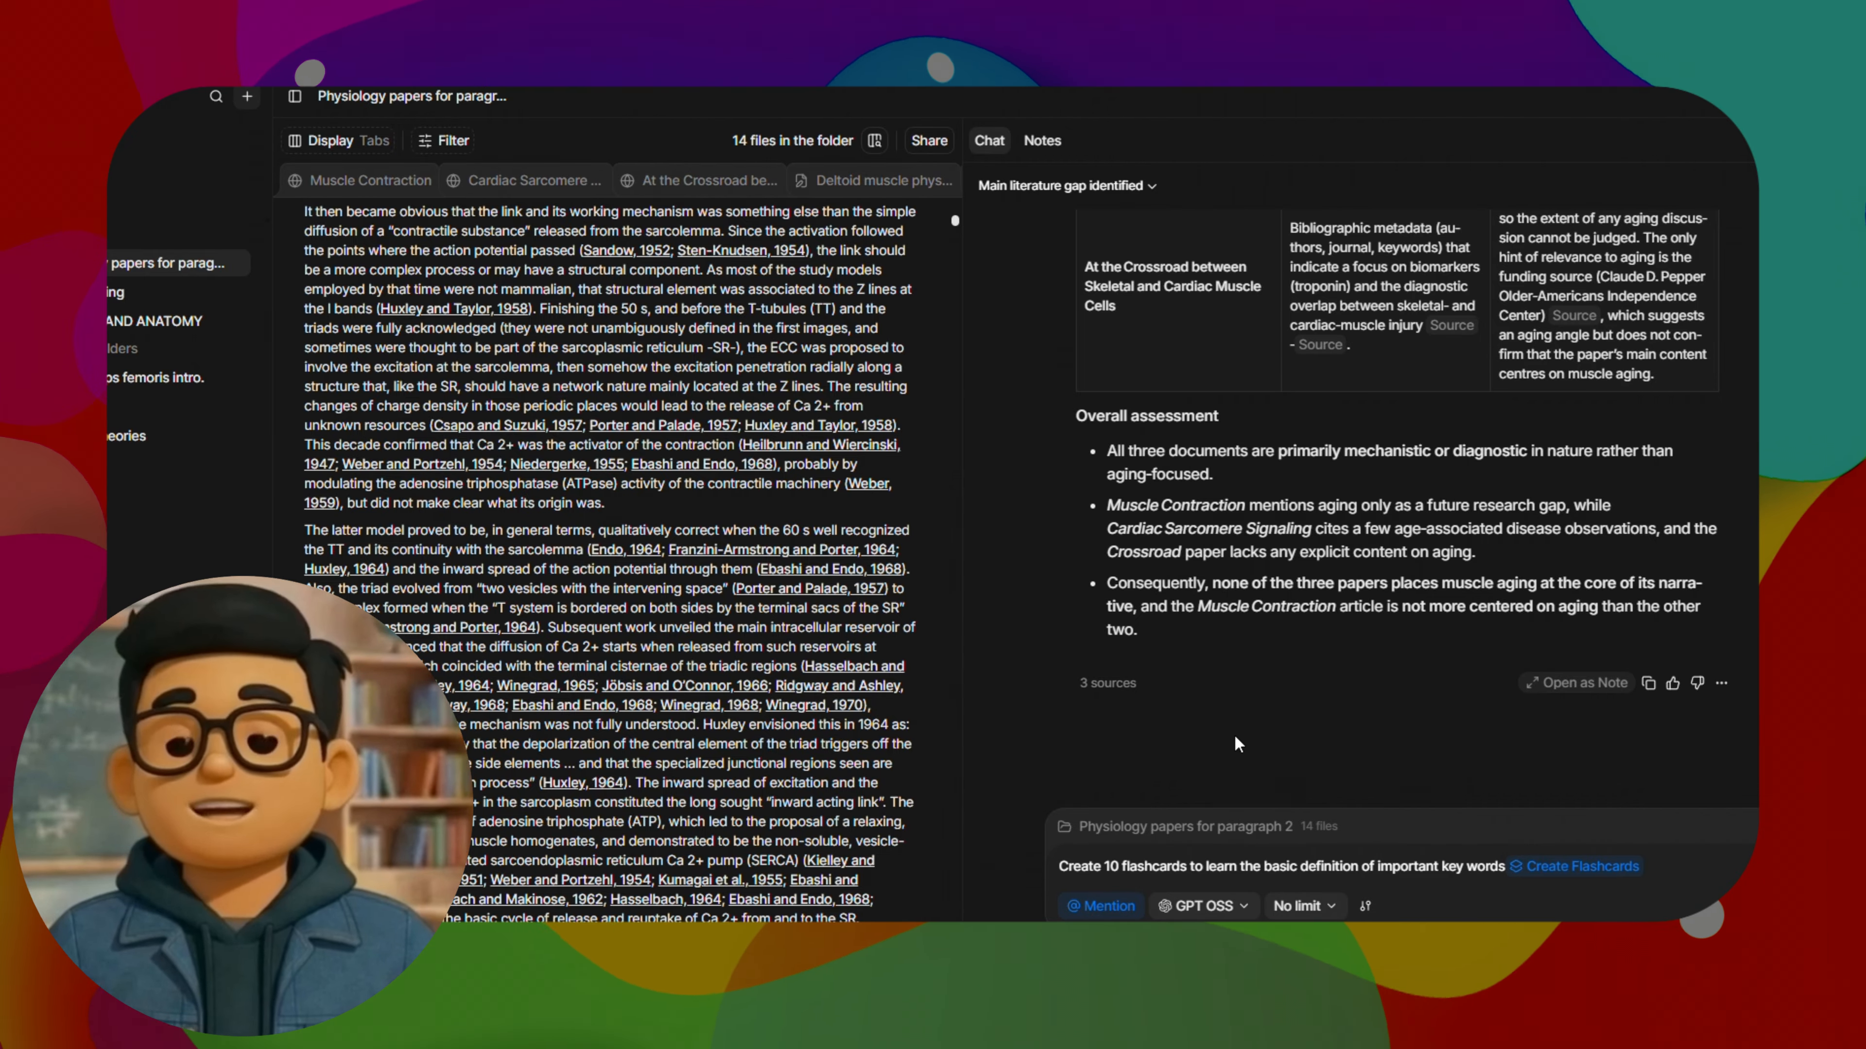
scroll(718, 600, "up", 1)
scroll(760, 630, "down", 15)
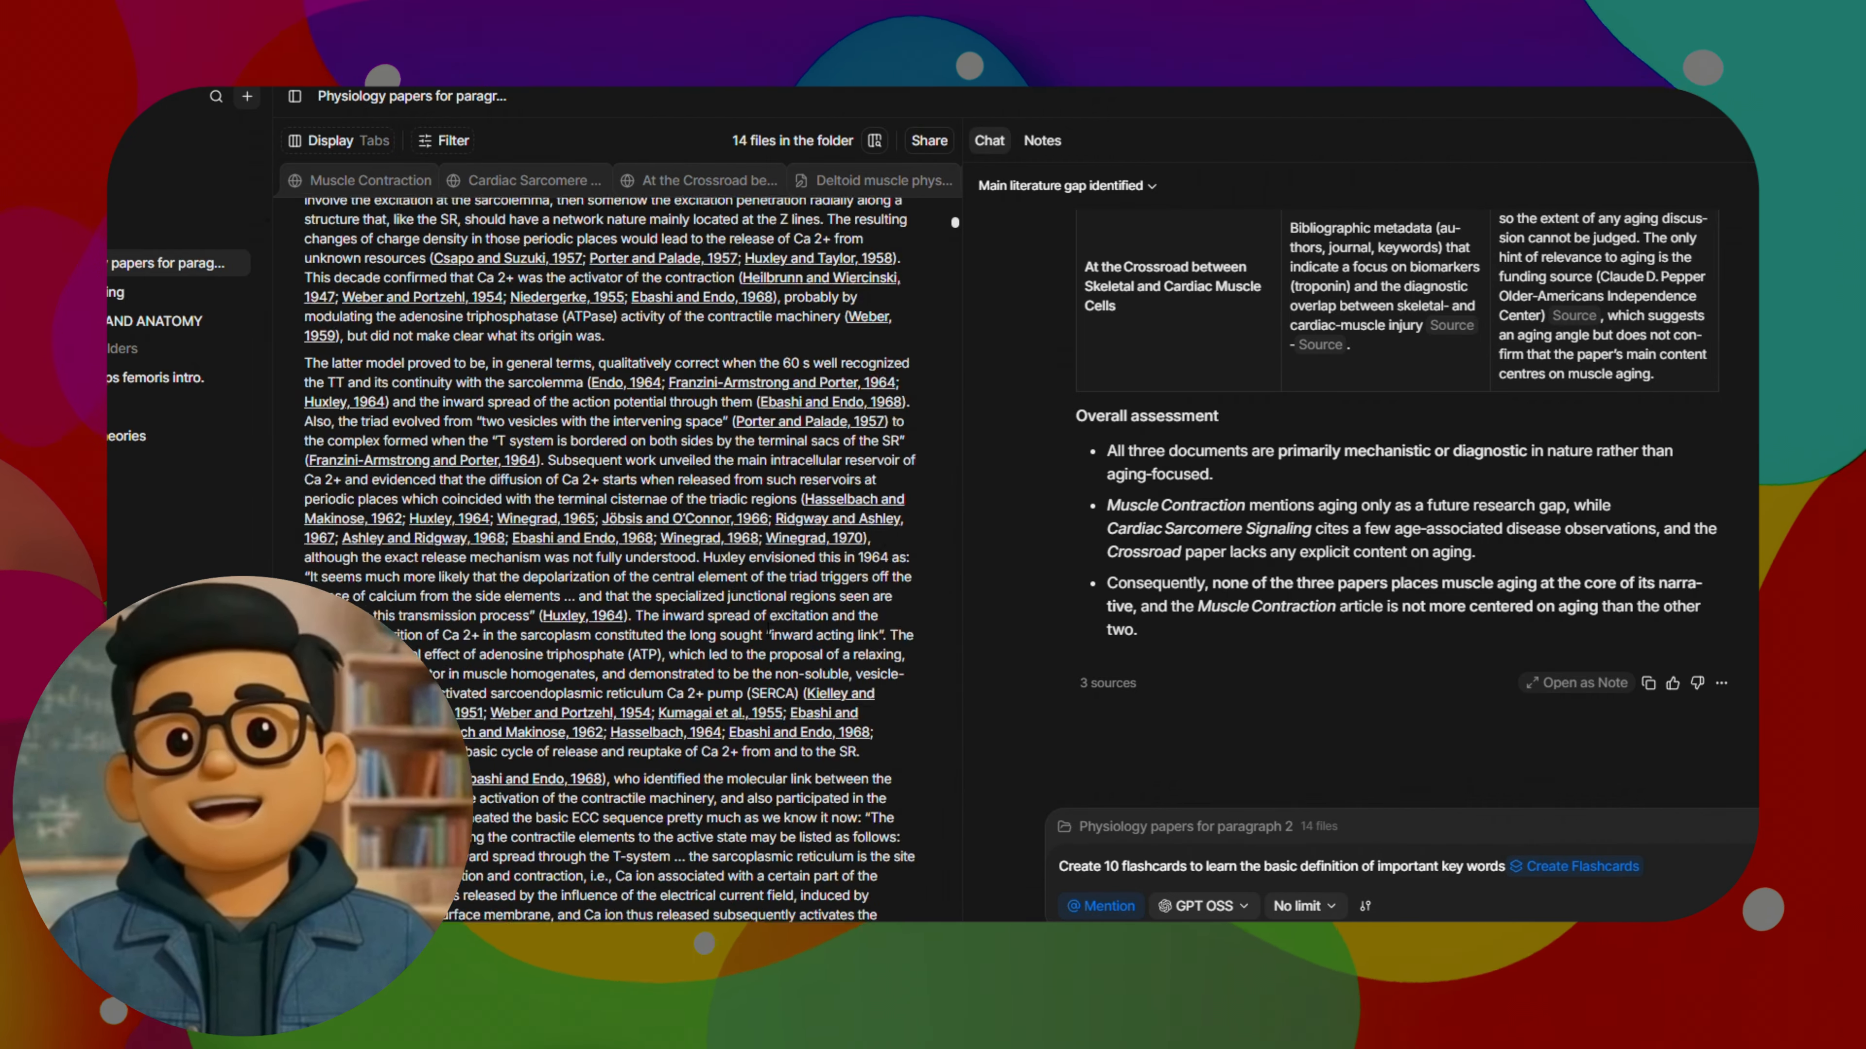
scroll(761, 630, "down", 10)
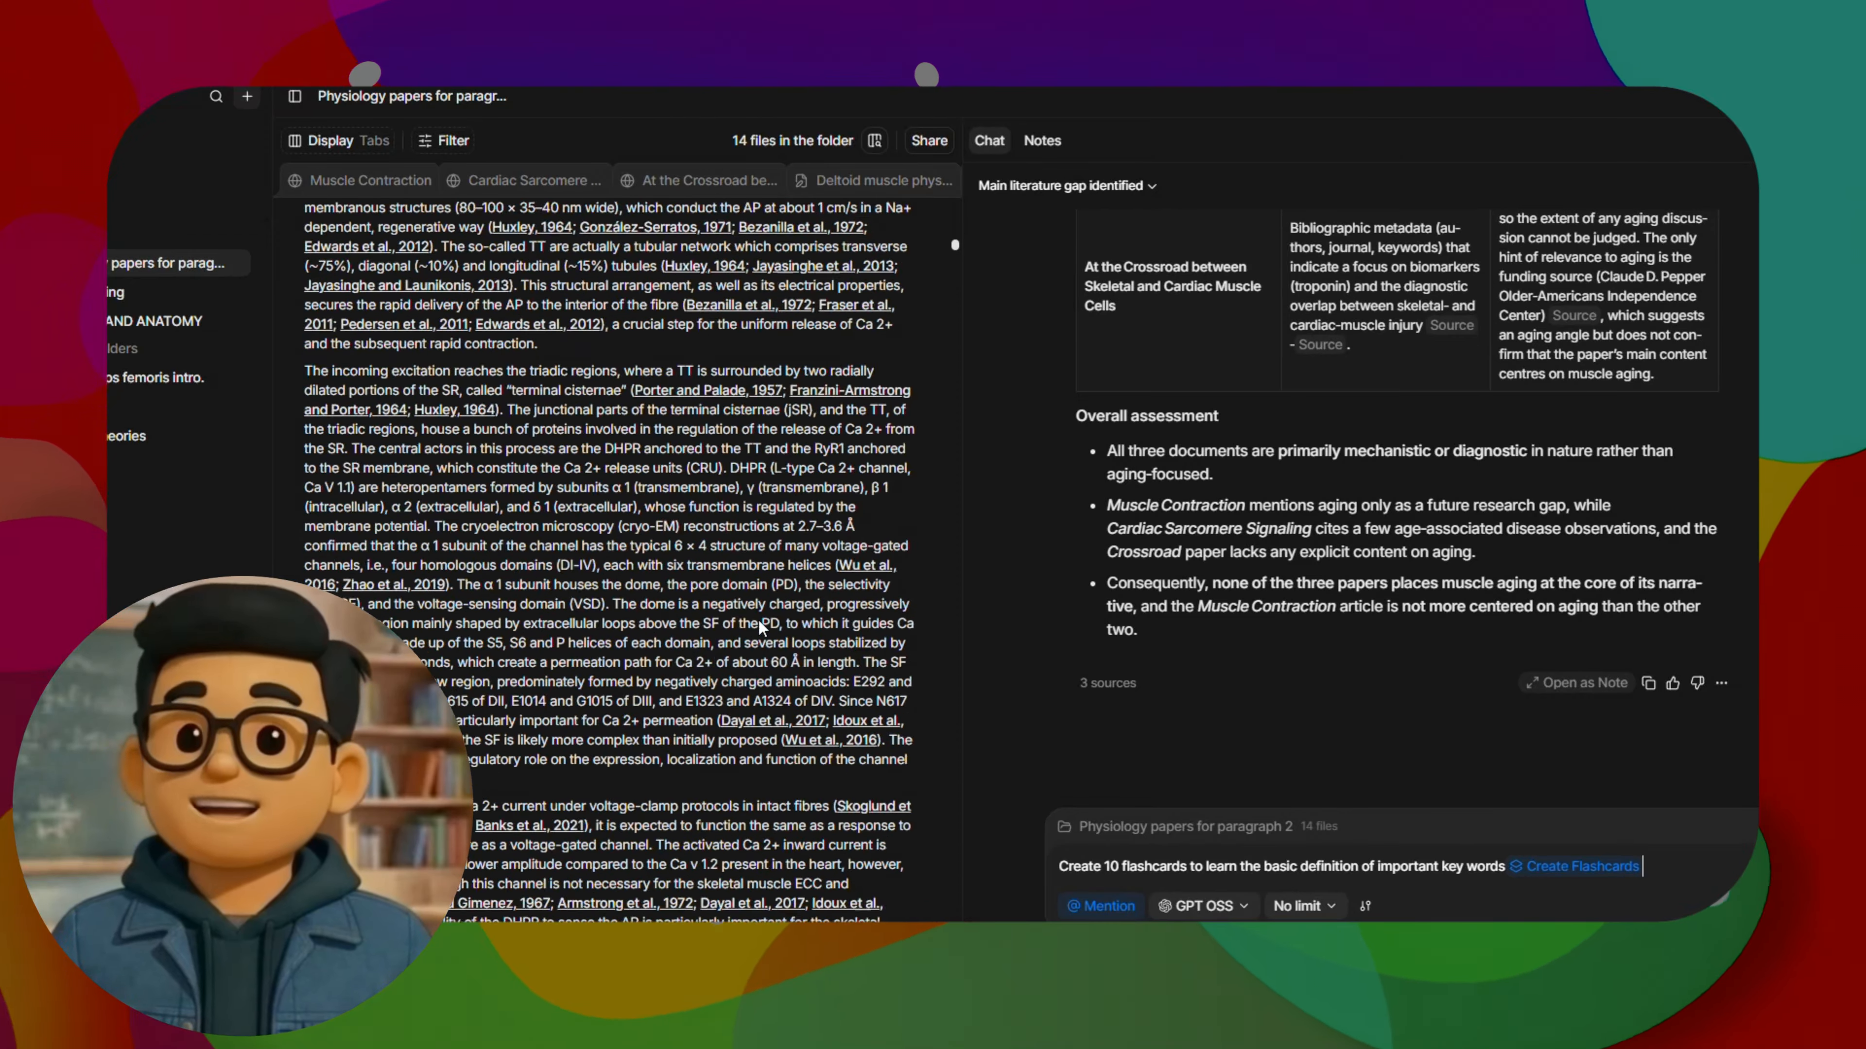
scroll(1530, 839, "up", 4)
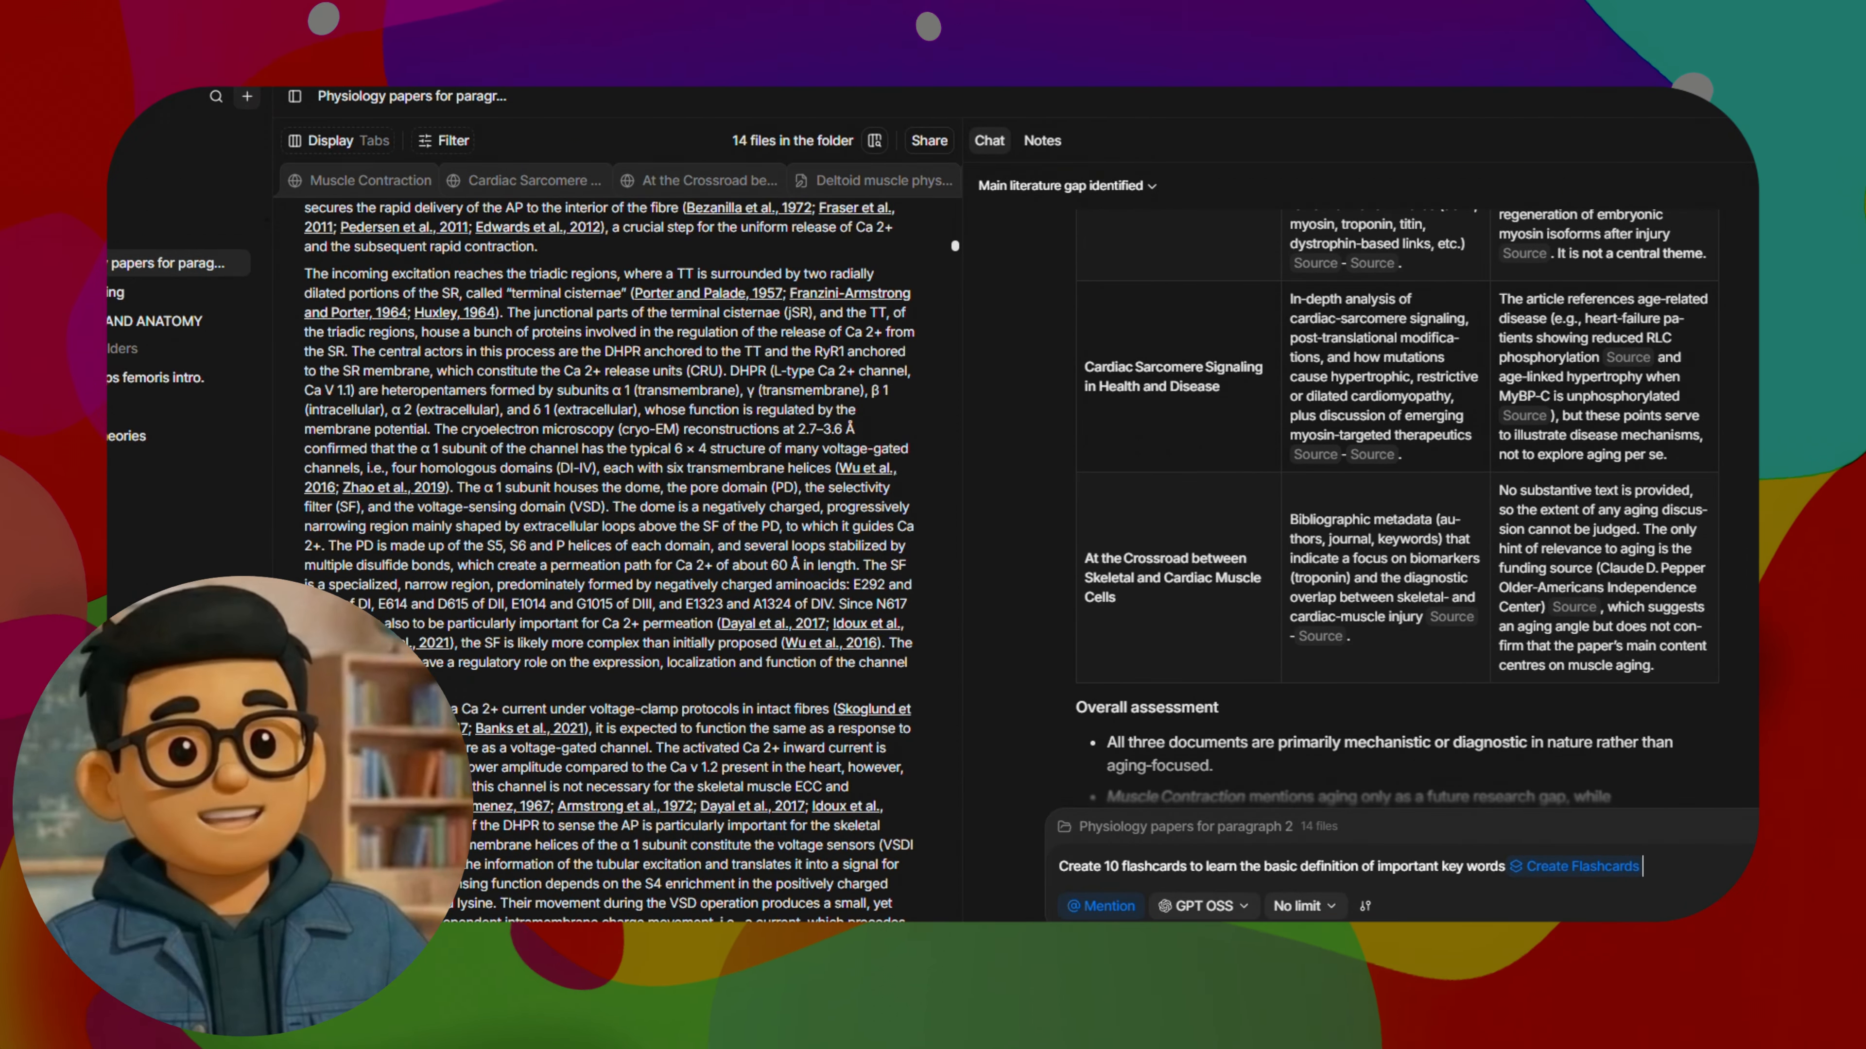
scroll(1396, 477, "up", 3)
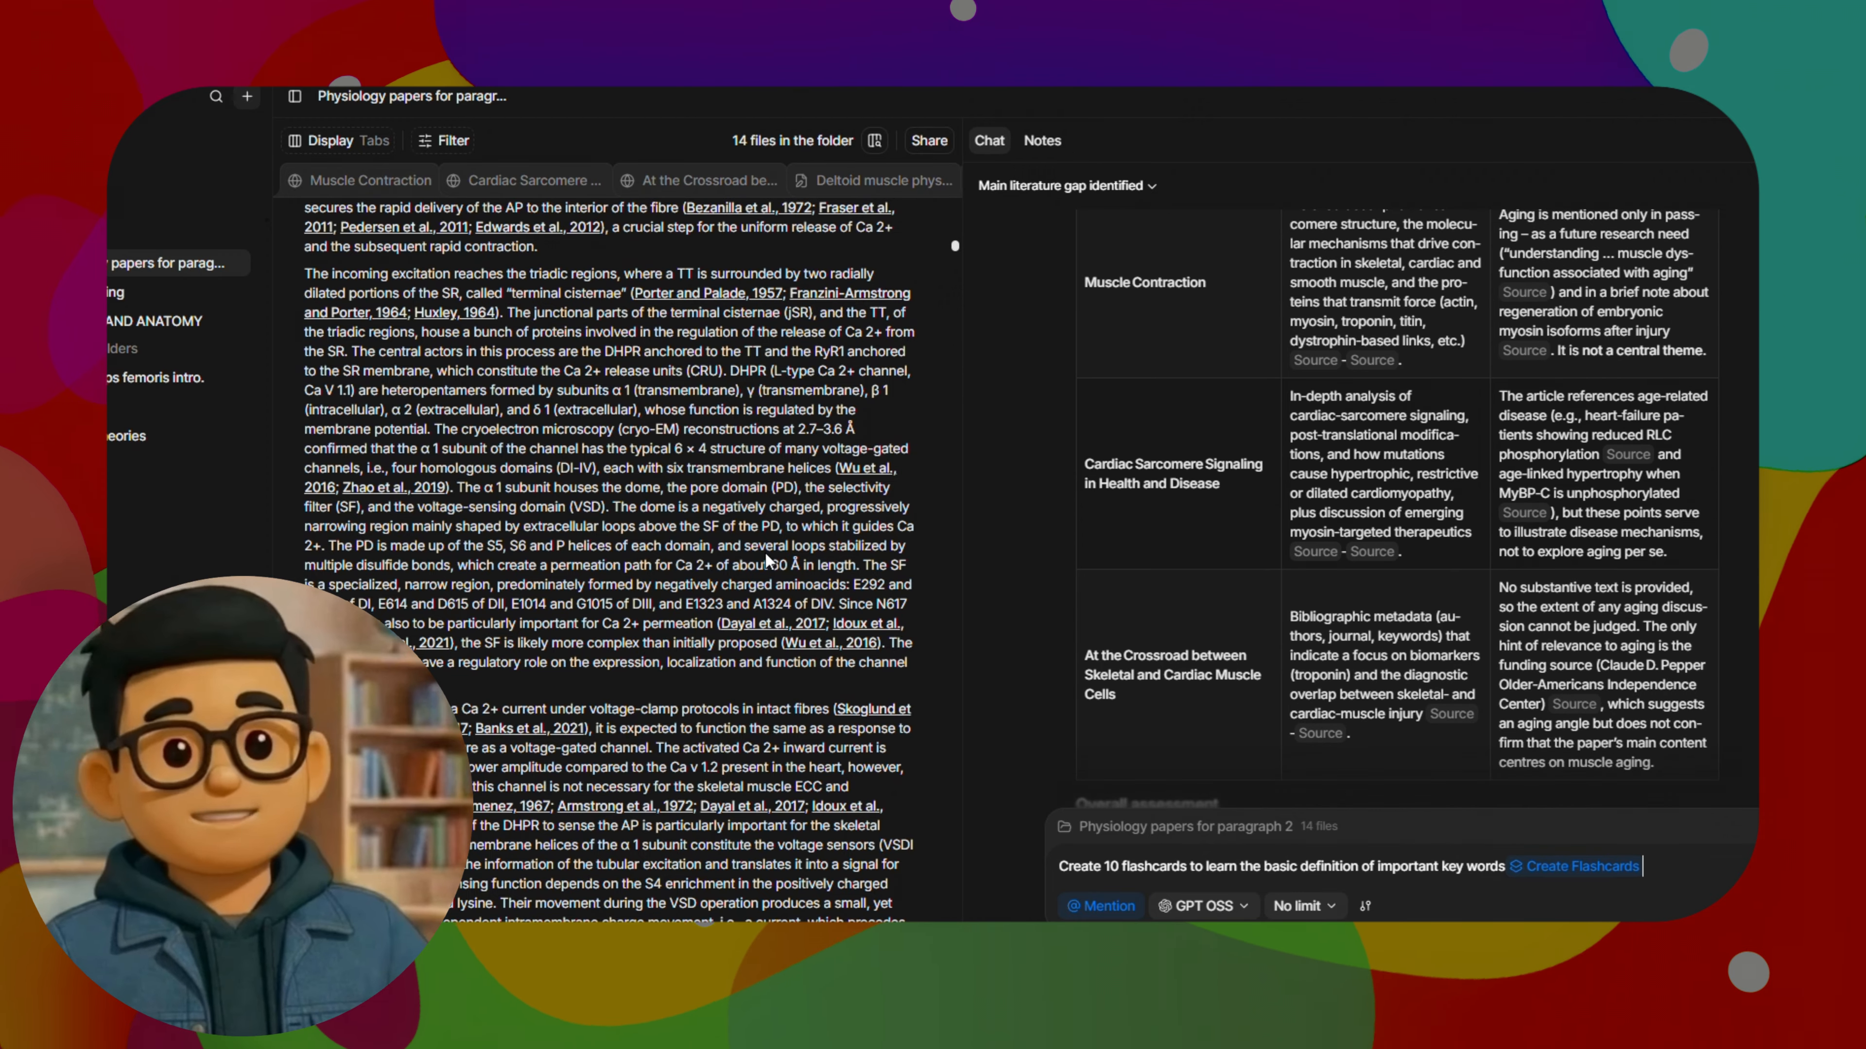
scroll(610, 514, "up", 10)
scroll(610, 514, "up", 8)
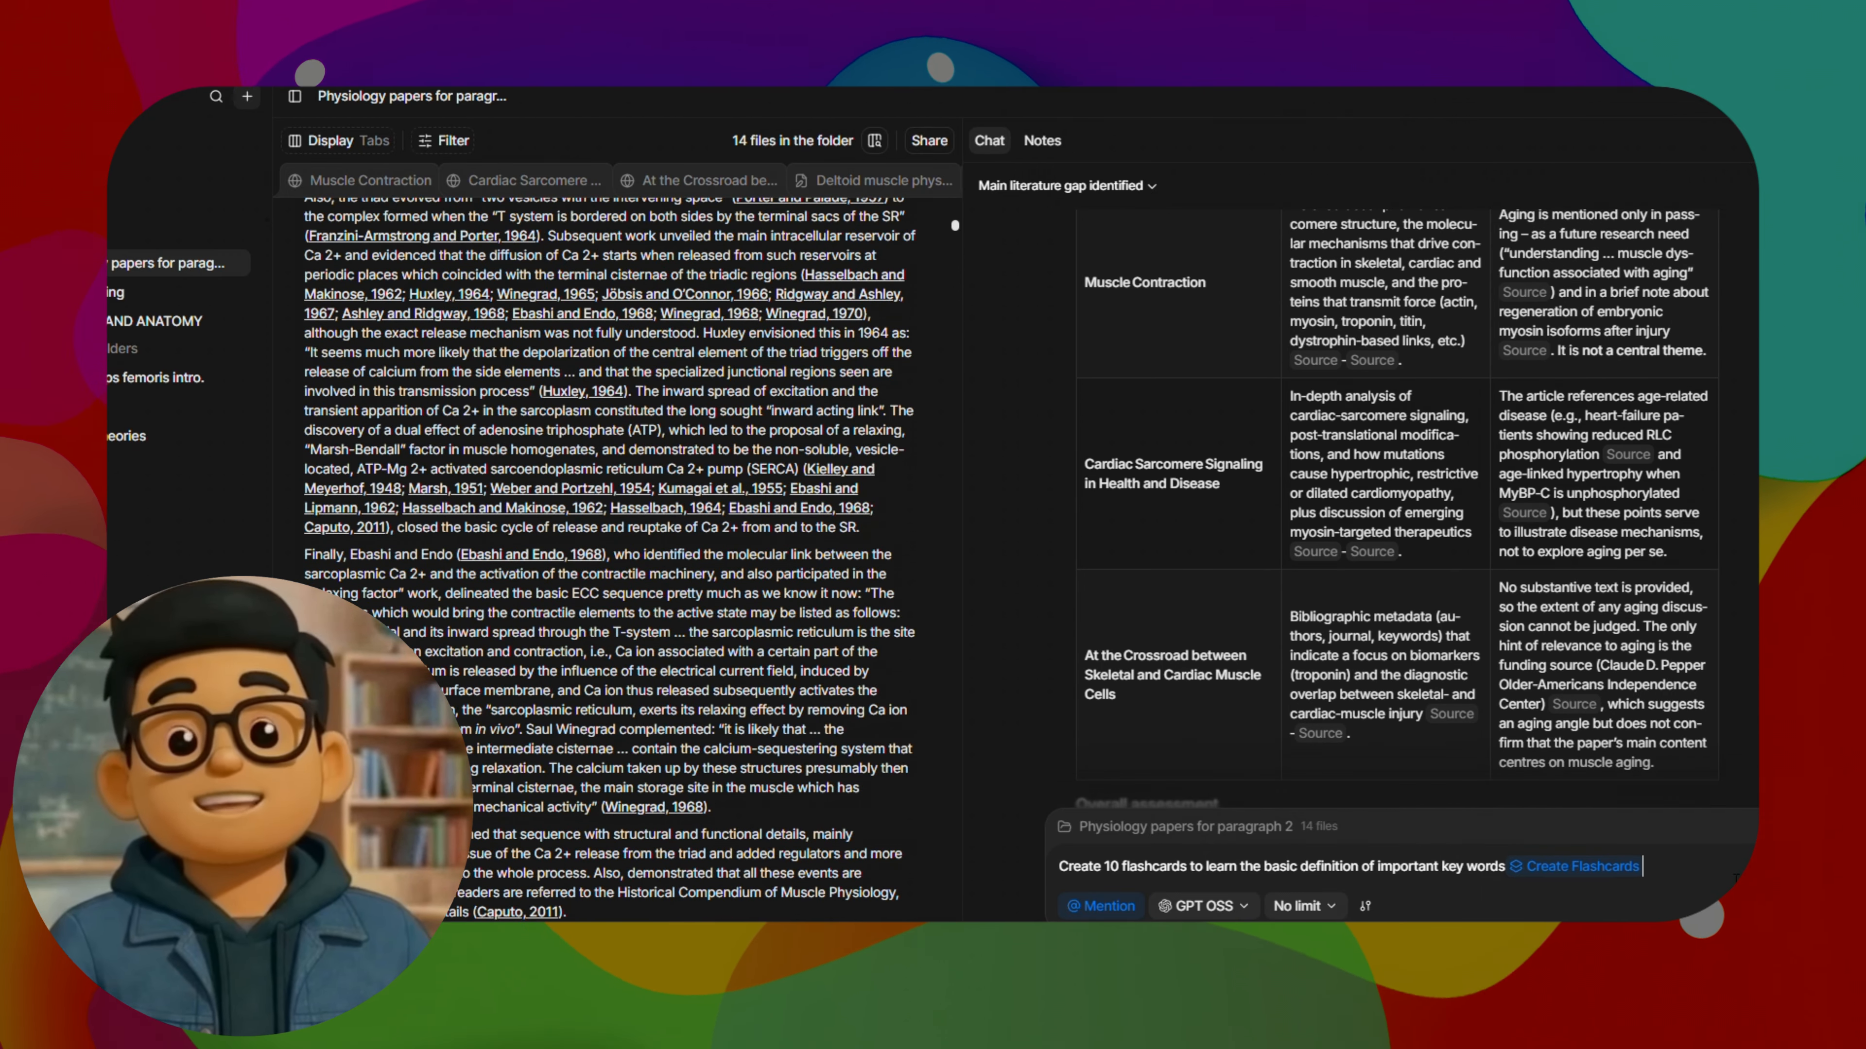
key("Return")
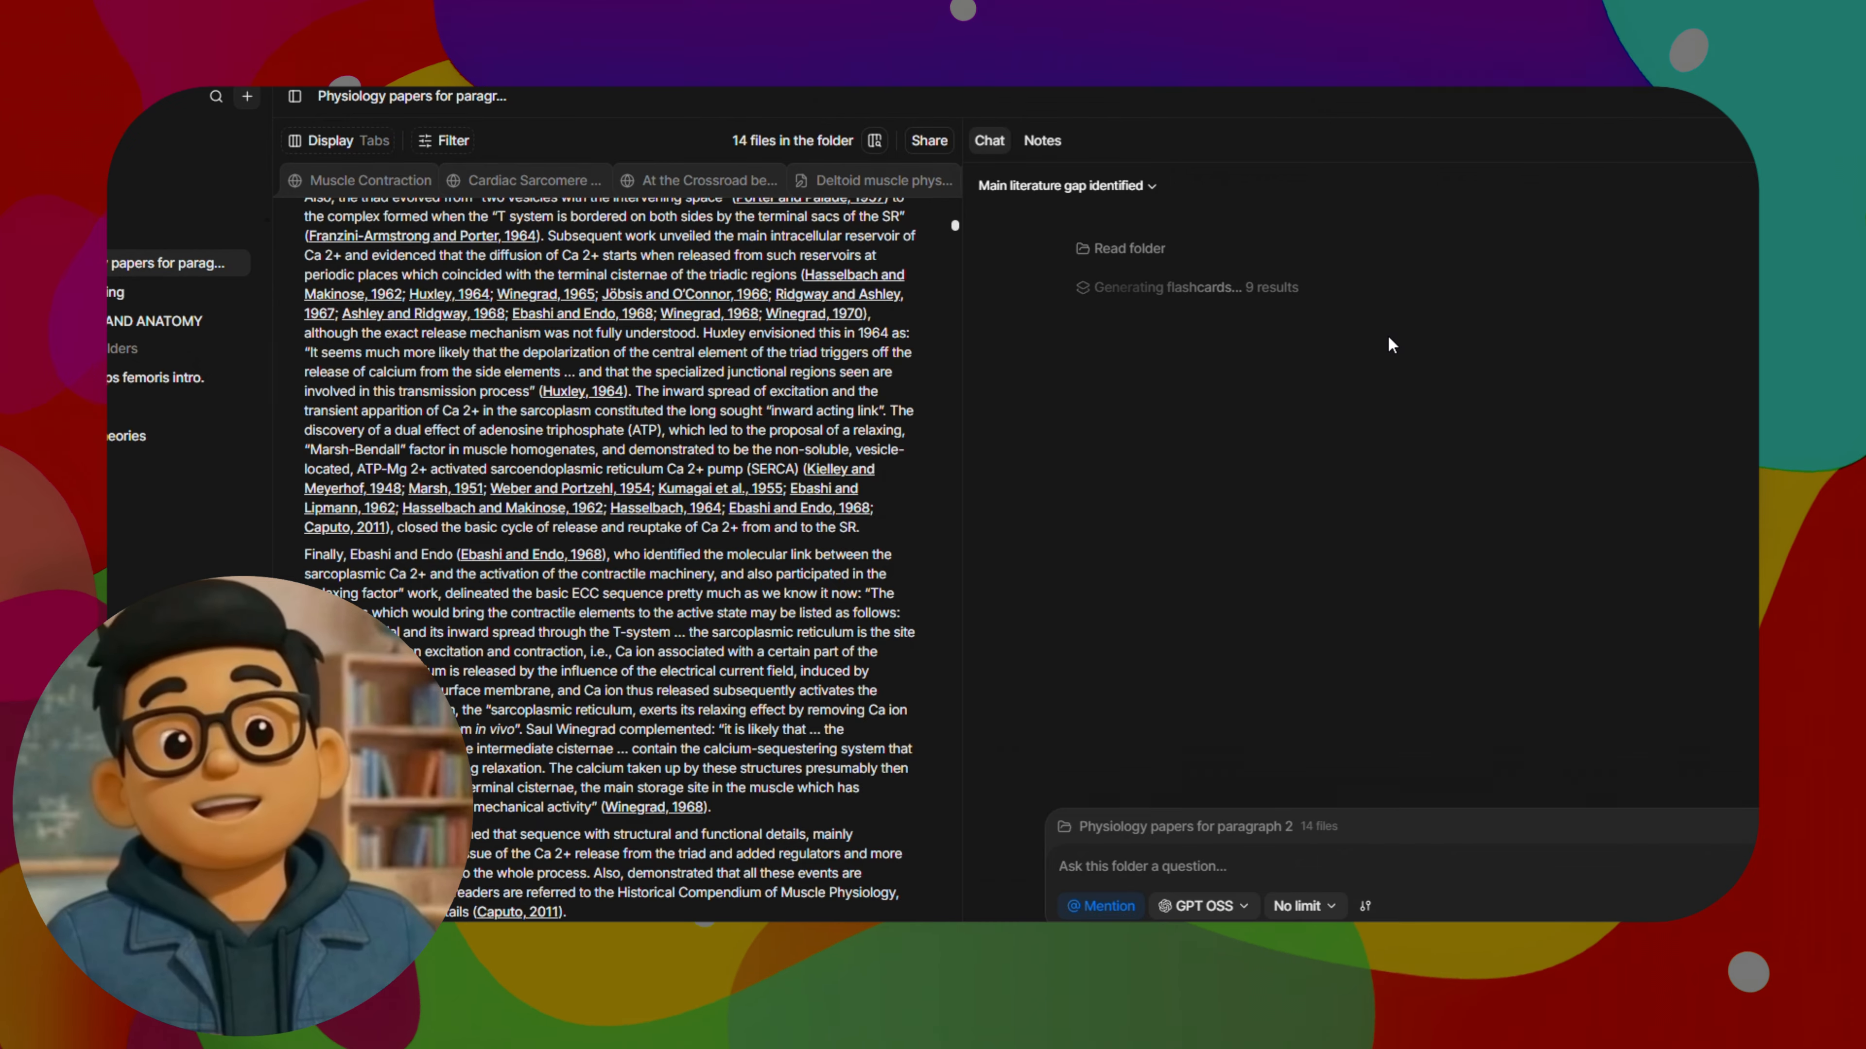
Flip the sarcomere flashcard to its explanation and back, and advance to the second card
left_click(1380, 535)
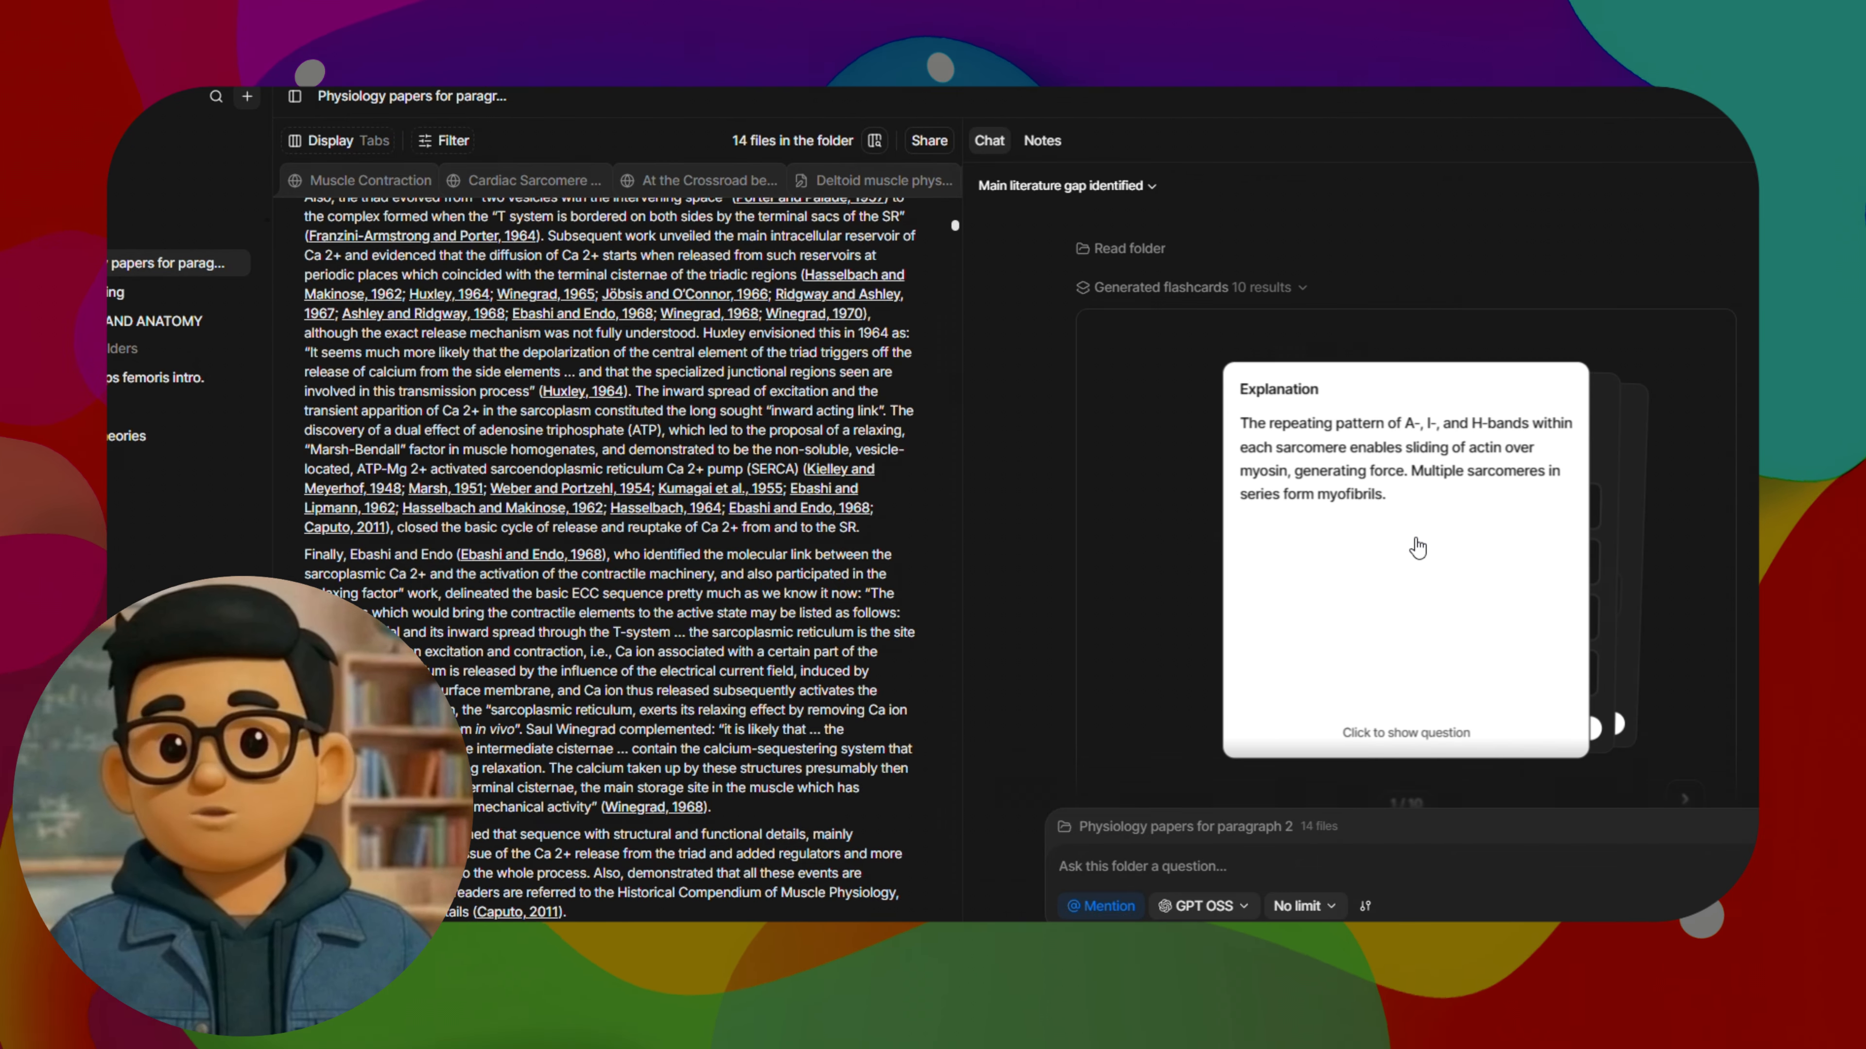
left_click(1413, 548)
scroll(1549, 757, "down", 3)
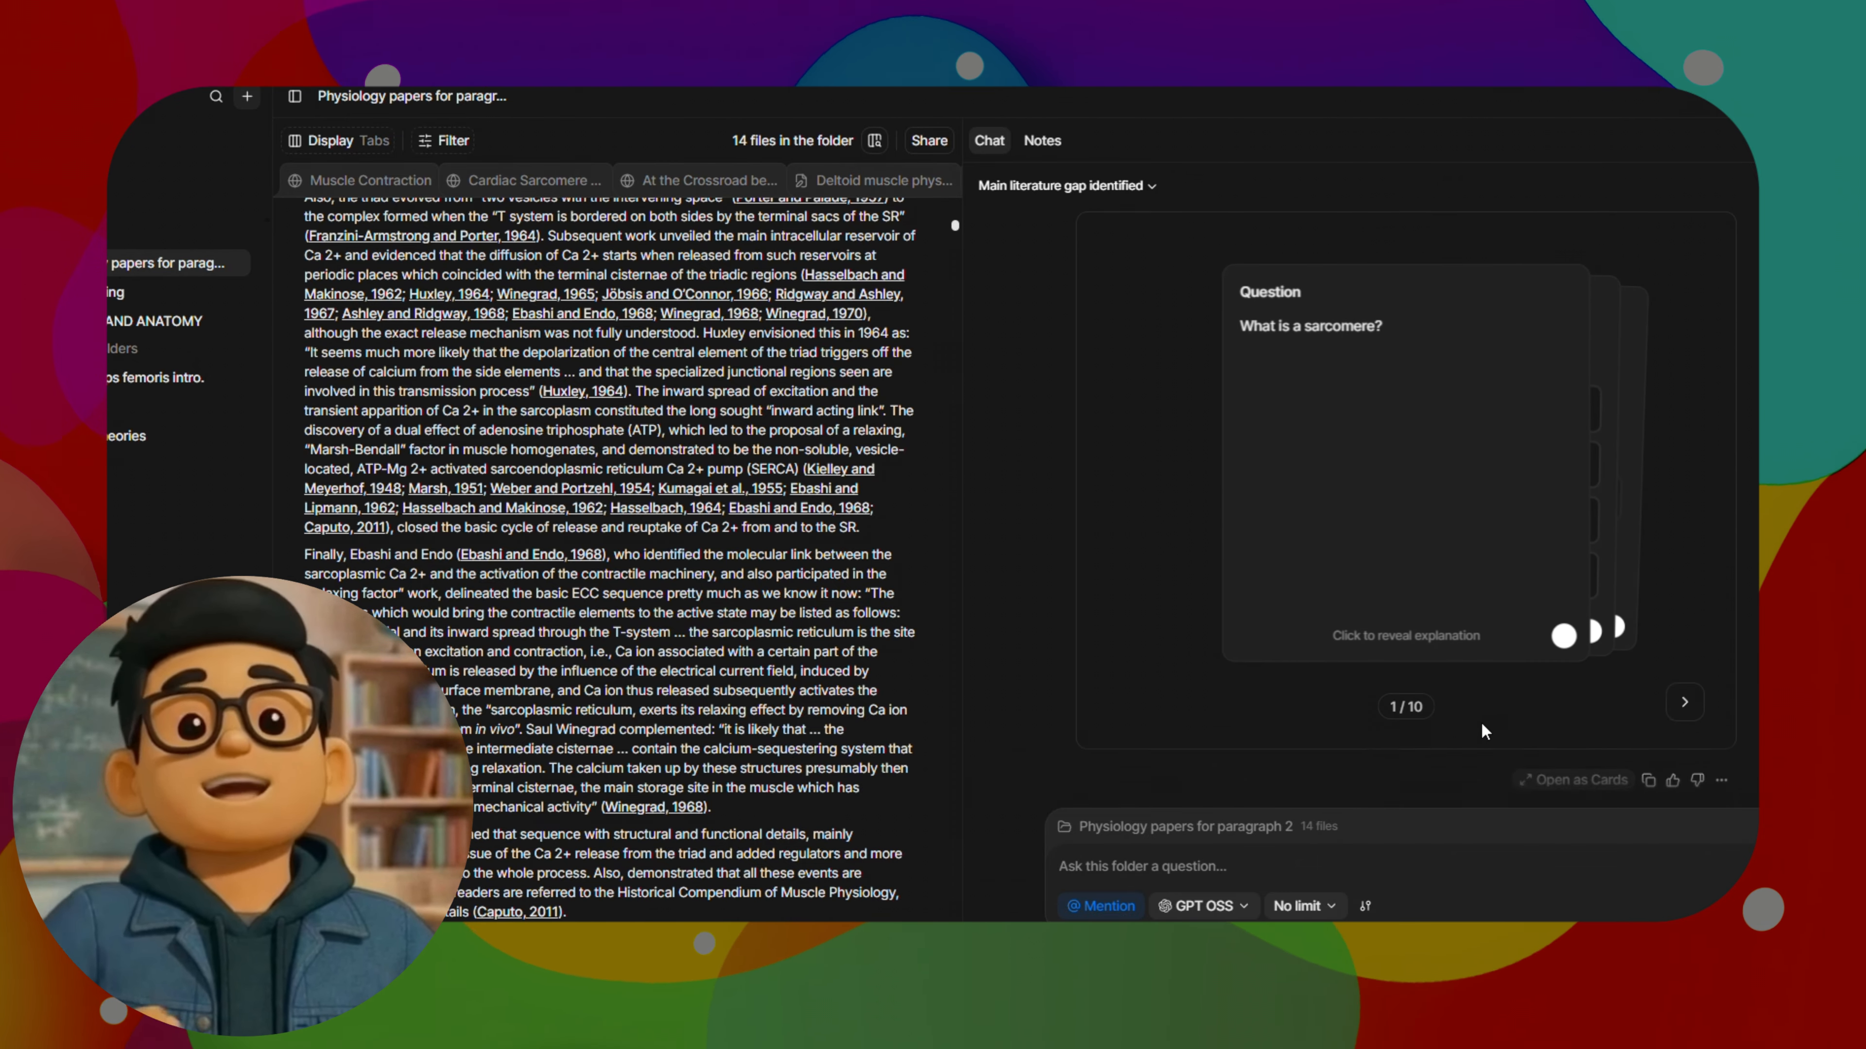
left_click(1684, 705)
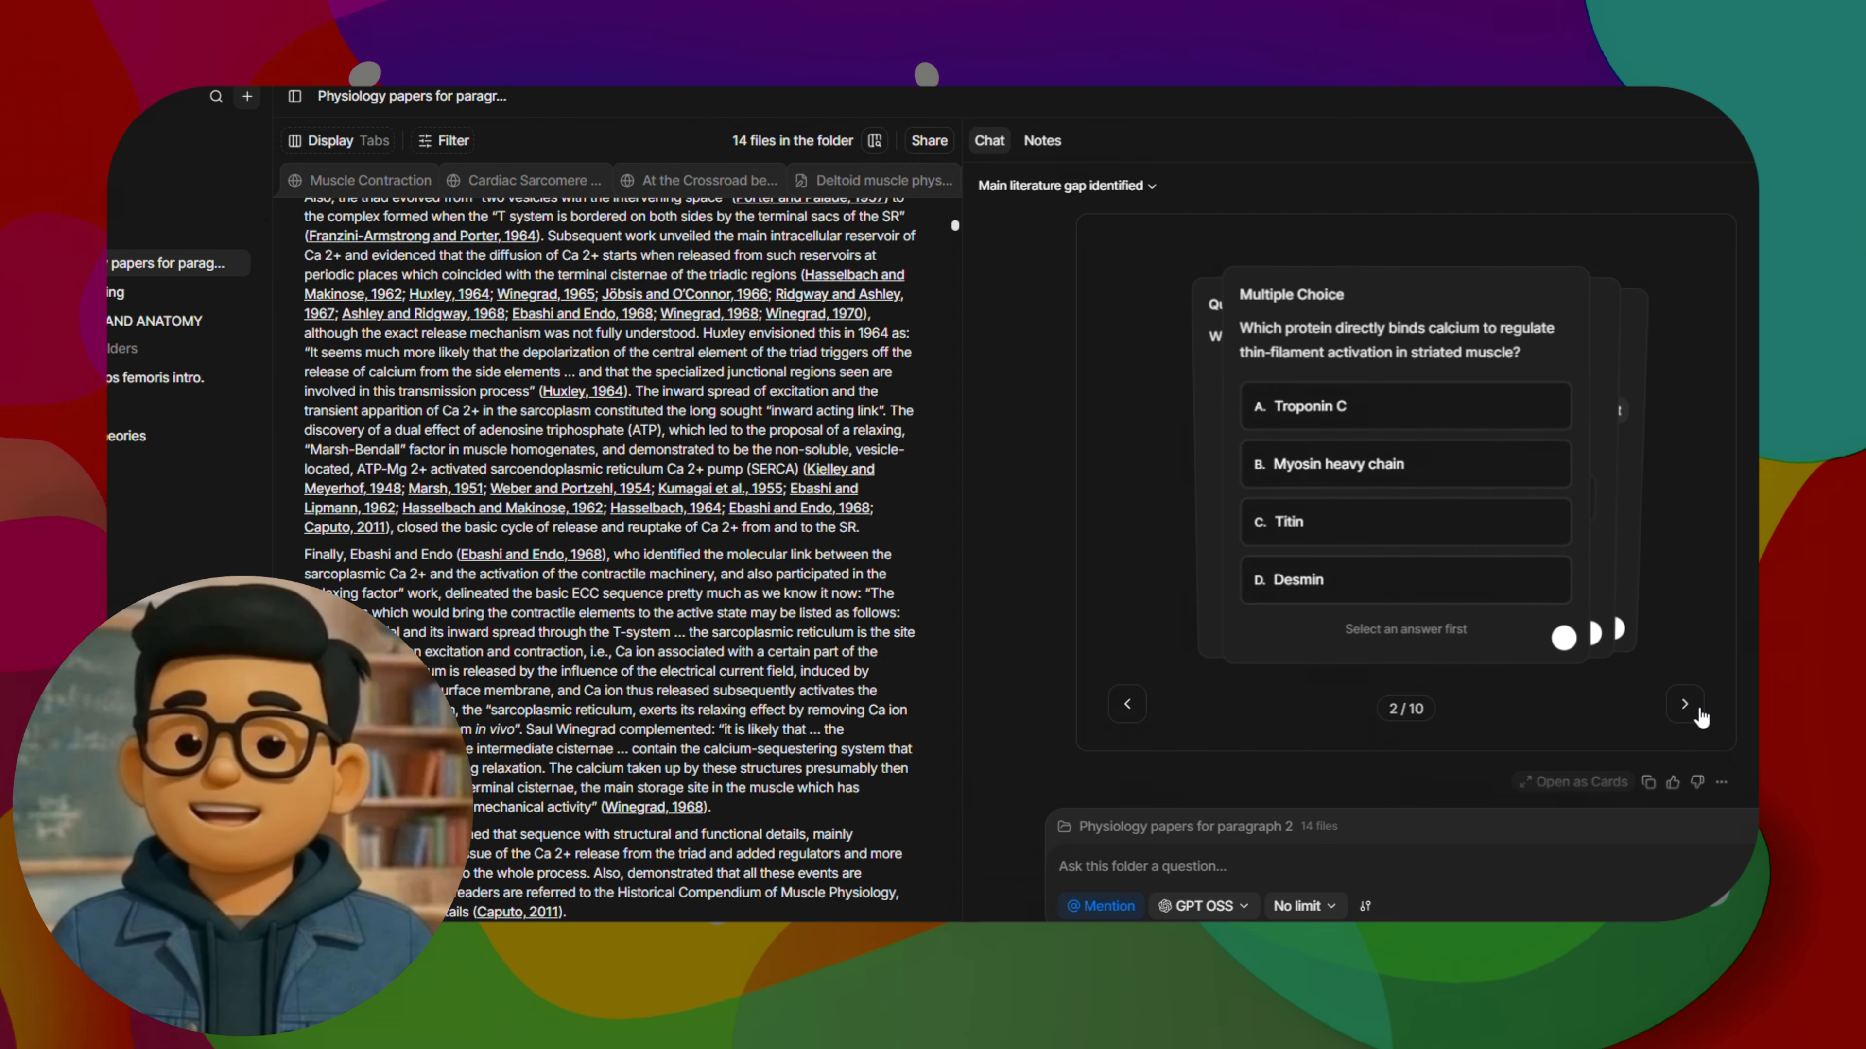
Answer Troponin C on the calcium-binding protein card and FALSE on the smooth muscle troponin card, and continue through the deck
left_click(1315, 408)
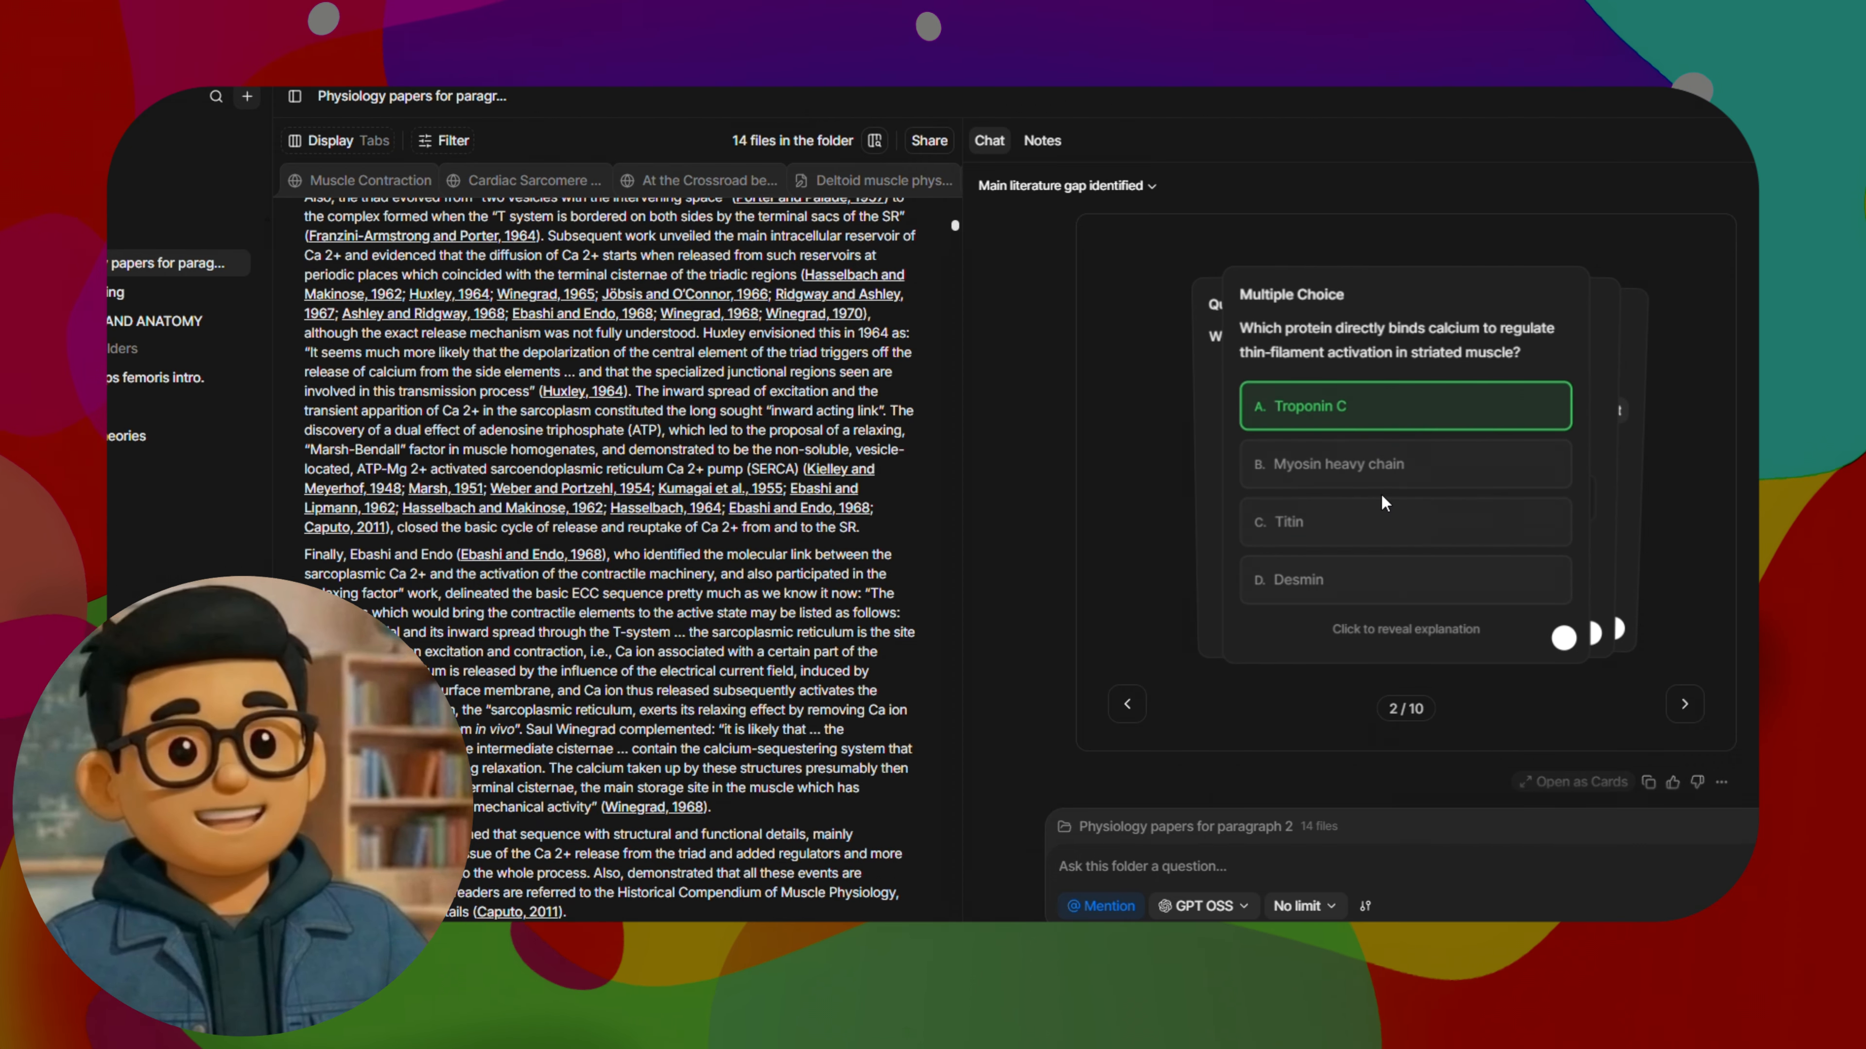
left_click(1684, 705)
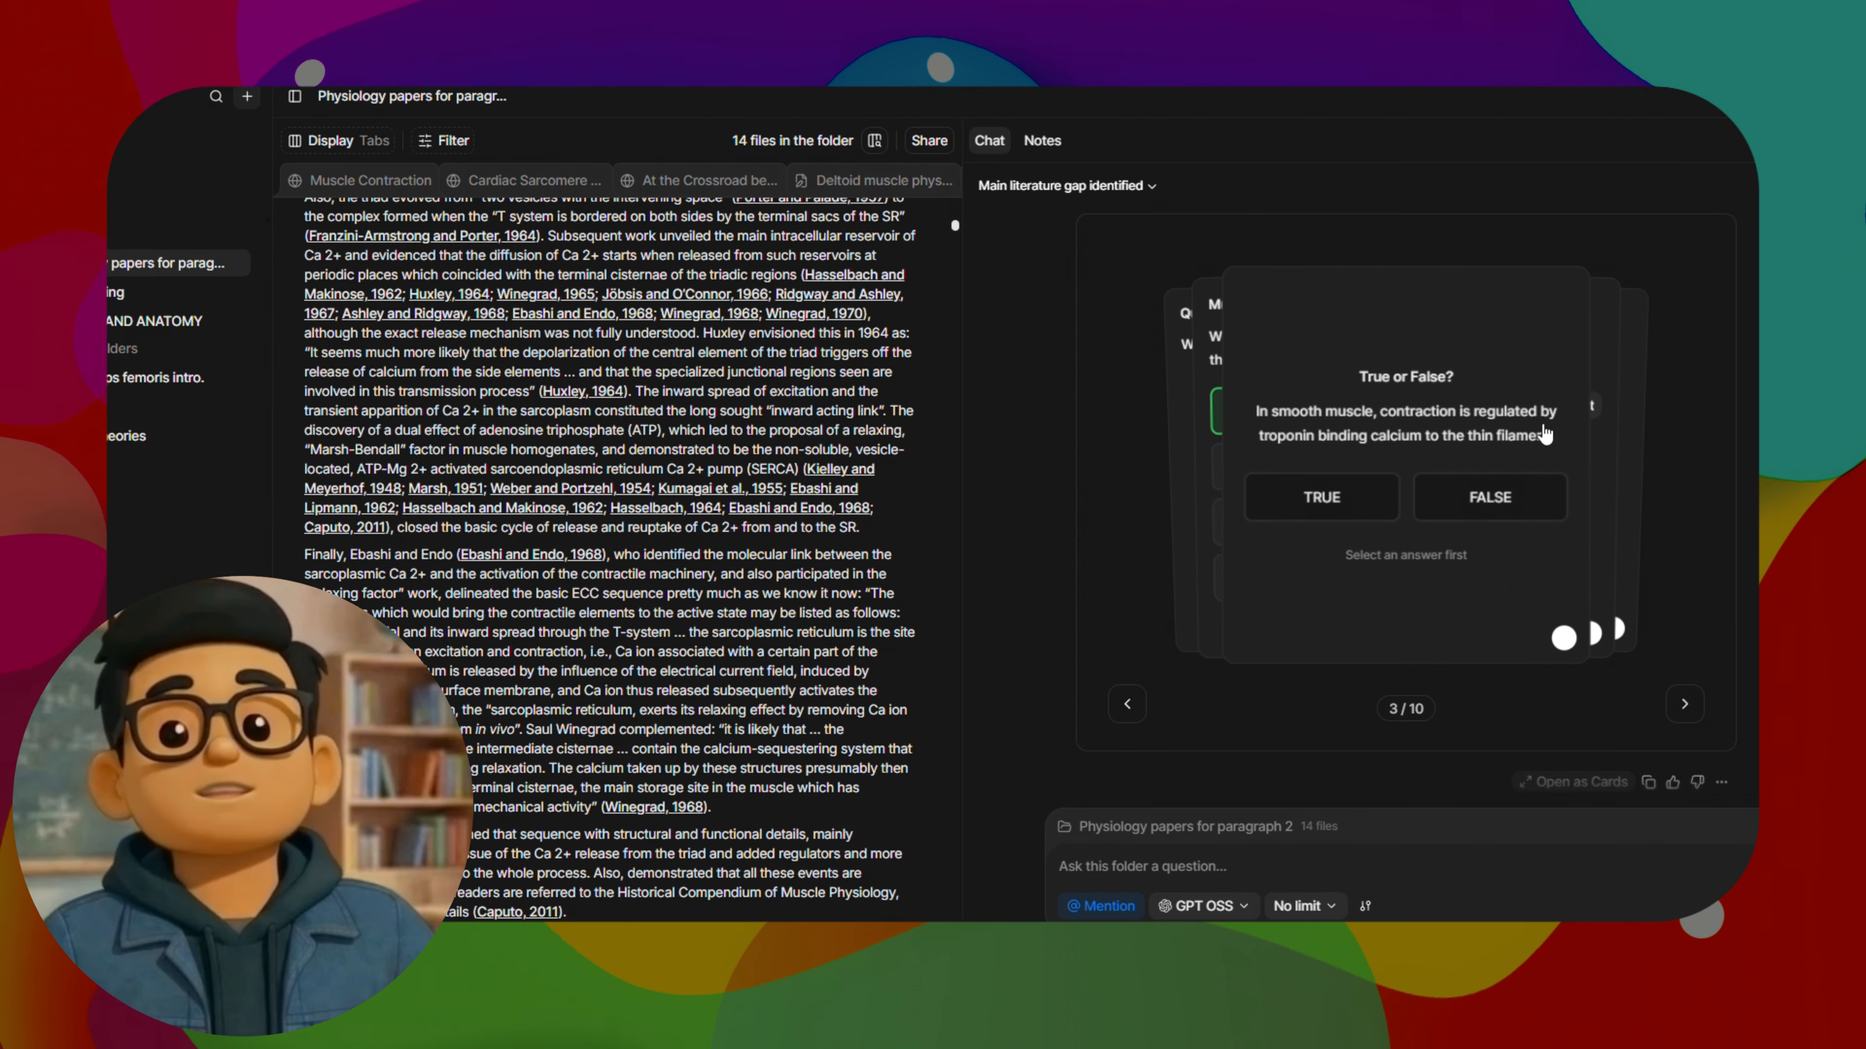
left_click(1491, 498)
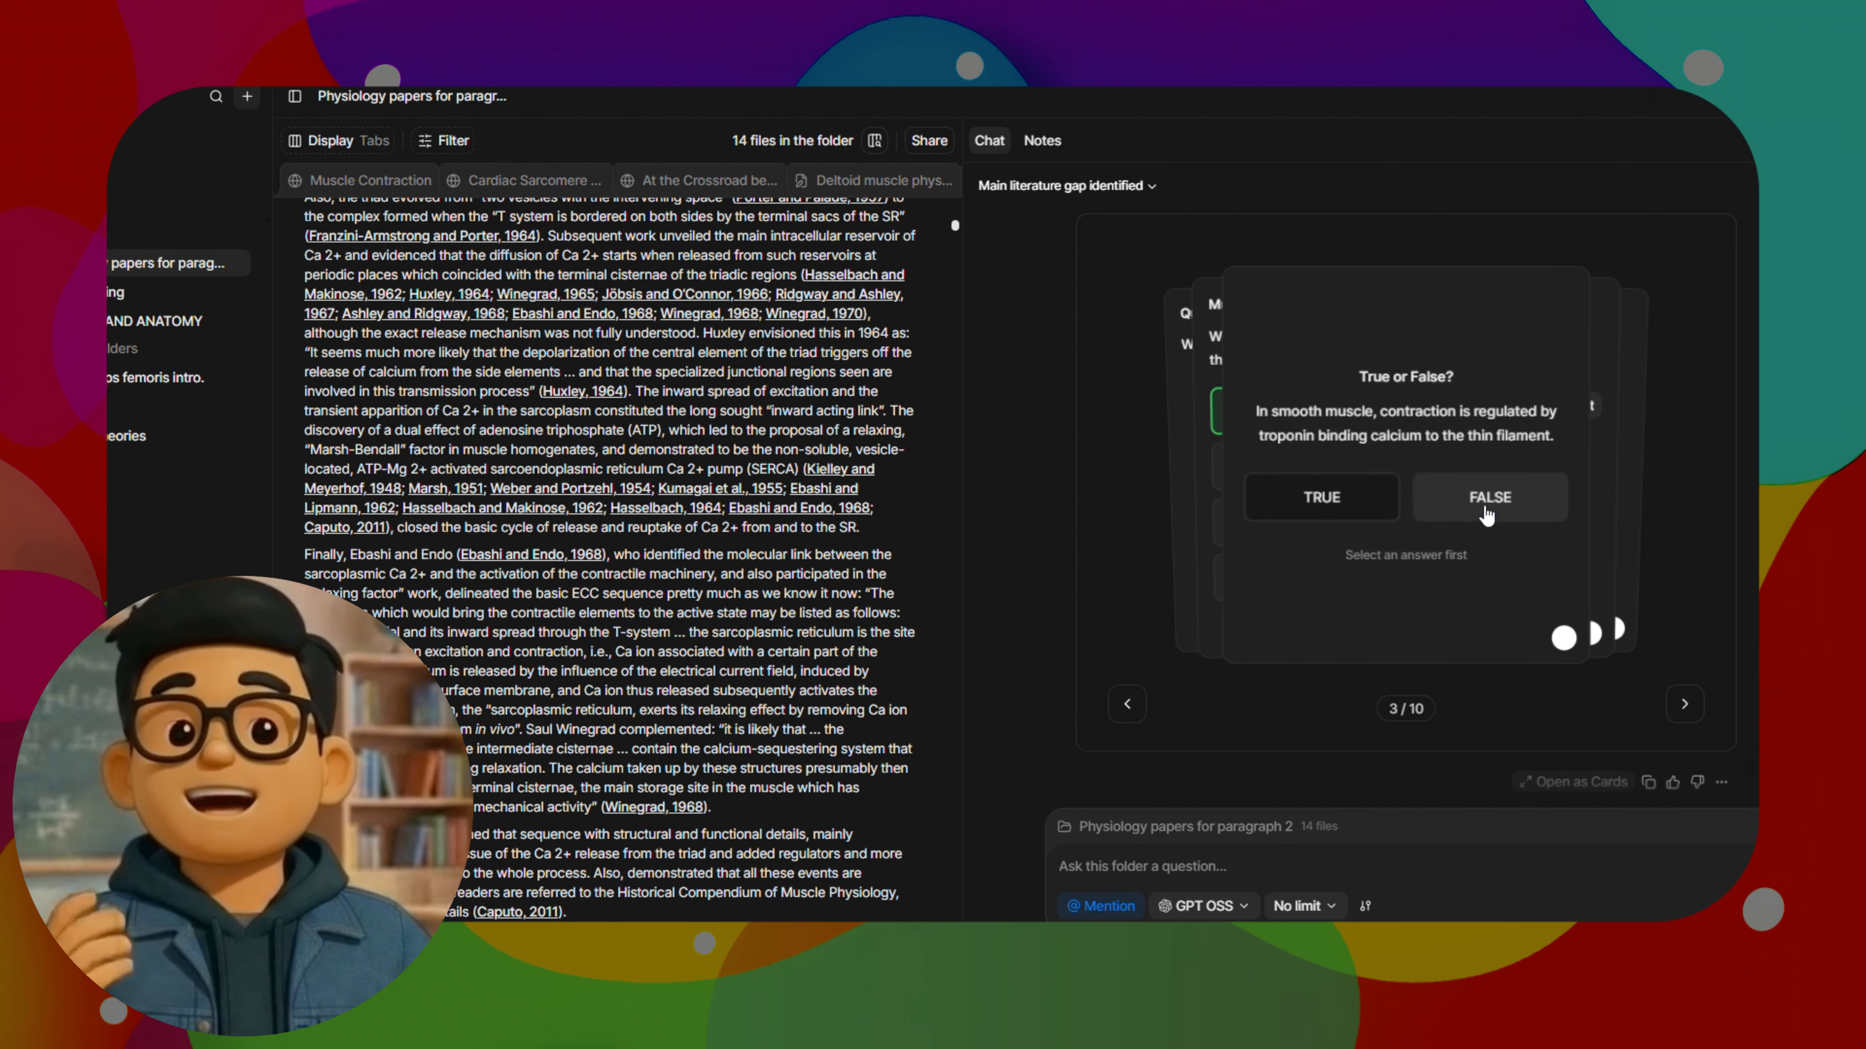
left_click(1688, 707)
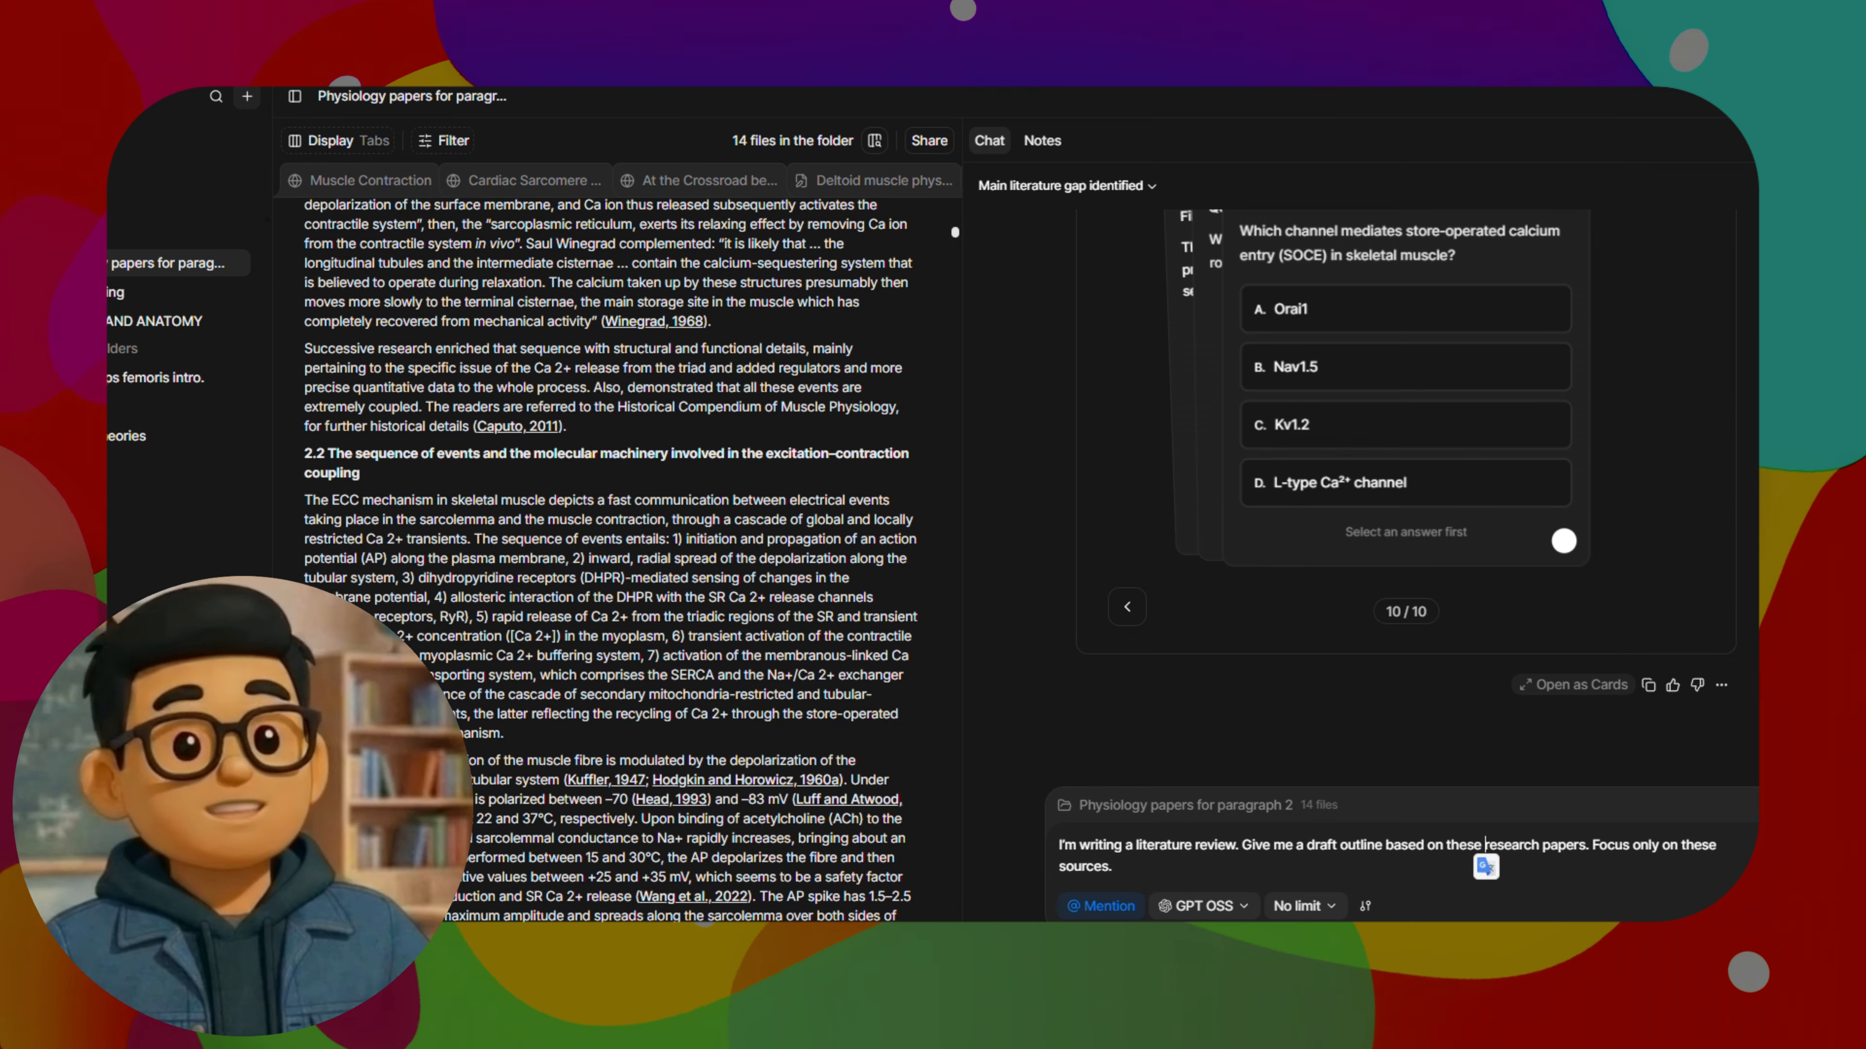
Look over the open Cardiac Sarcomere Signaling paper, the At the Crossroad paper and the deltoid muscle physiology summary
scroll(404, 471, "up", 10)
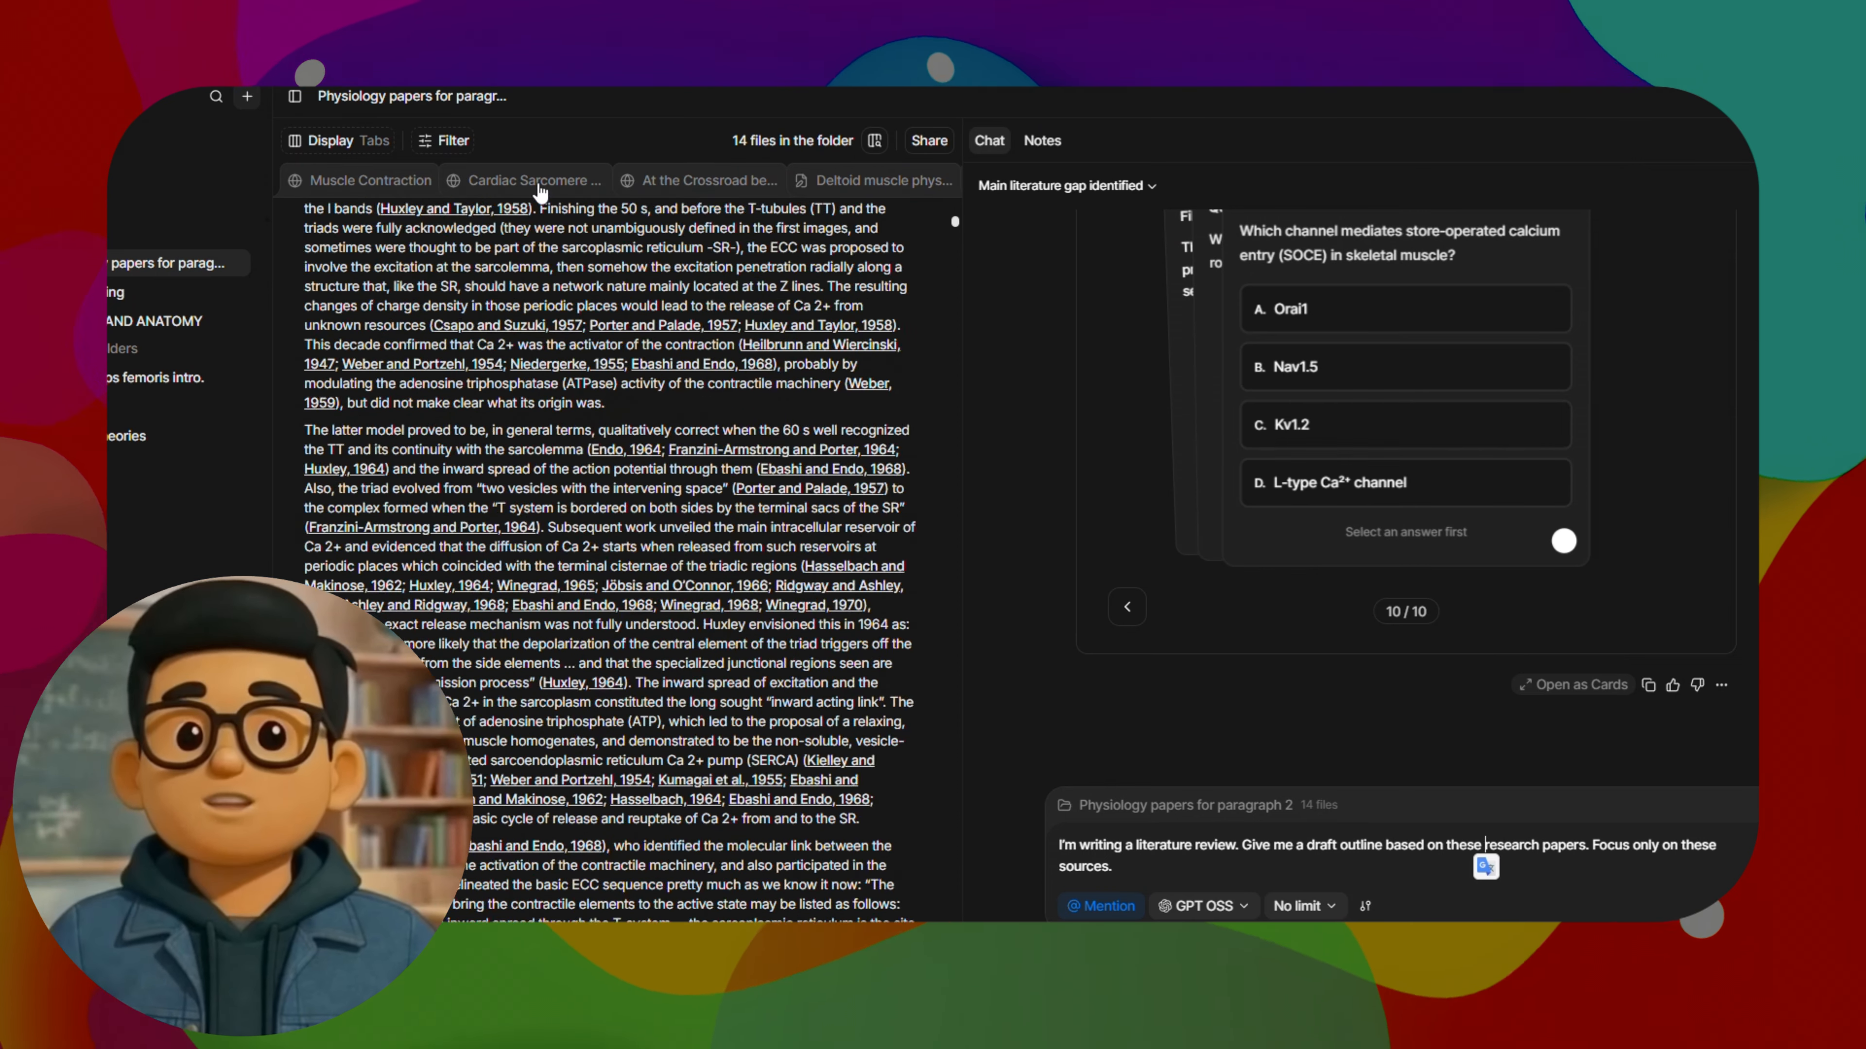
left_click(528, 180)
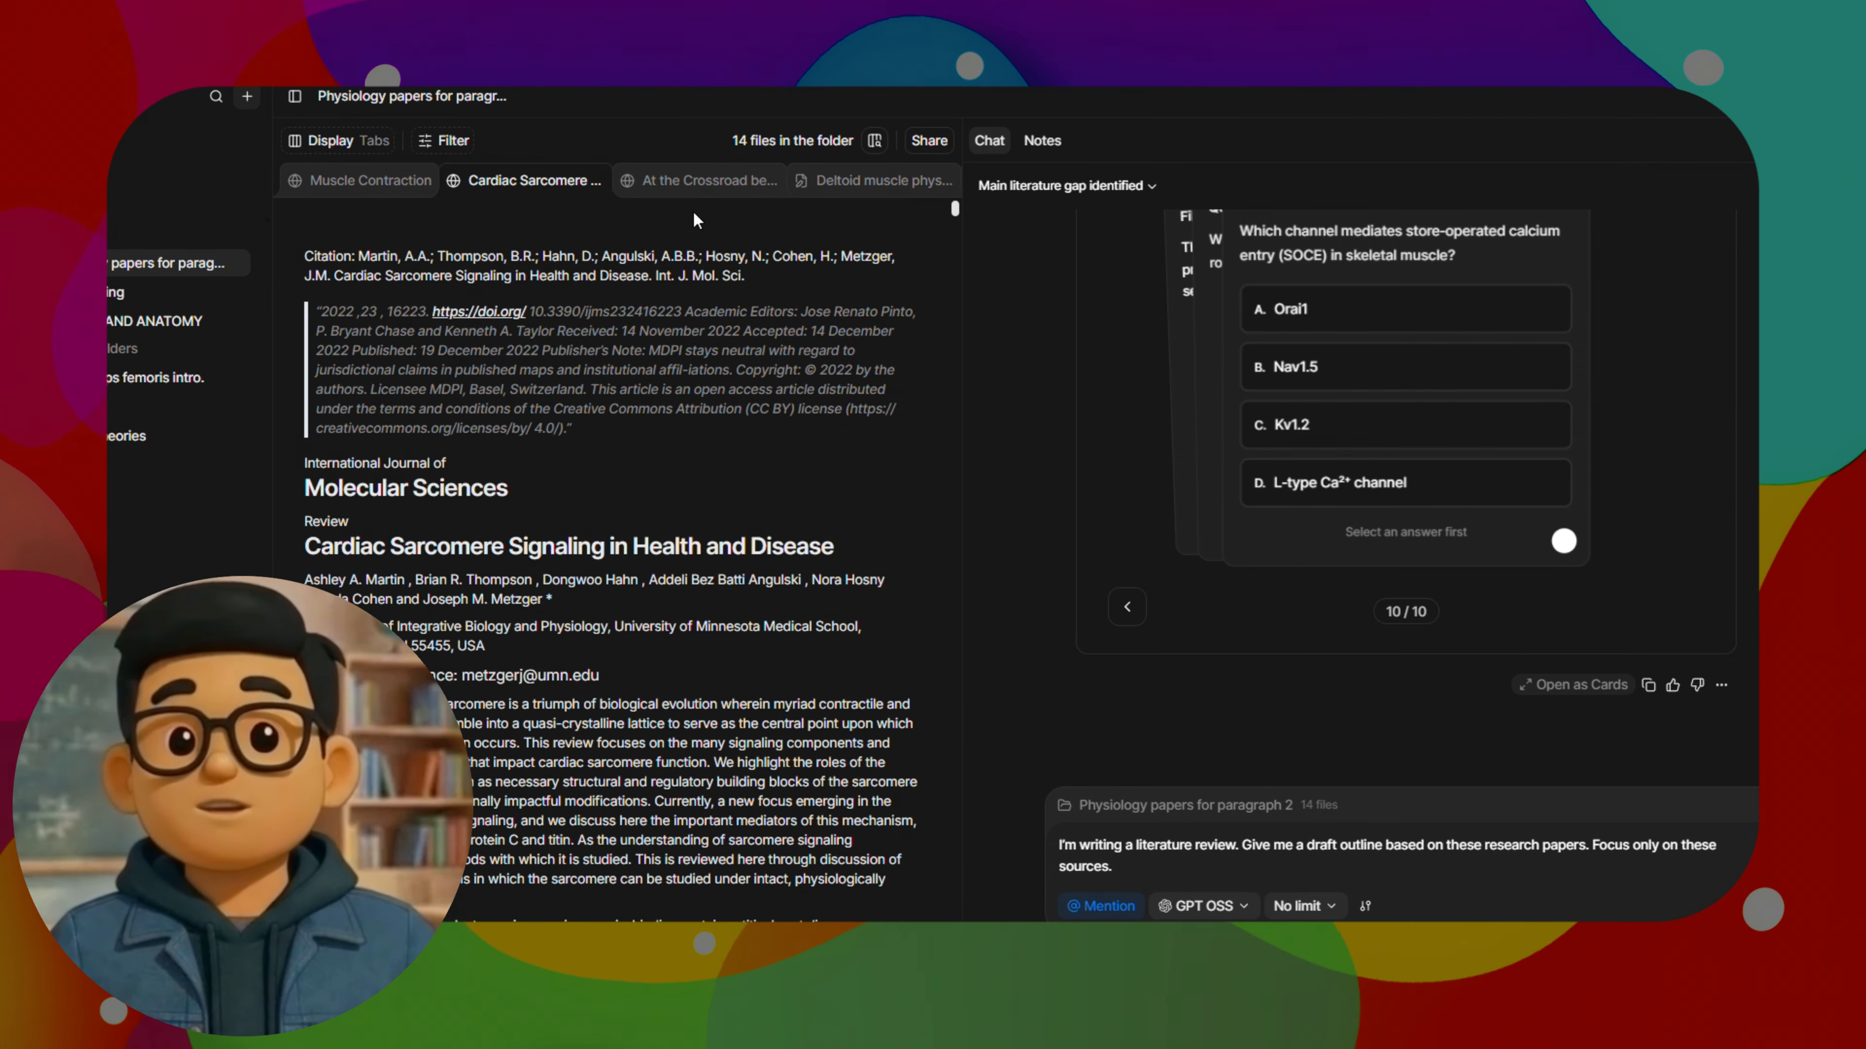
left_click(702, 181)
left_click(901, 189)
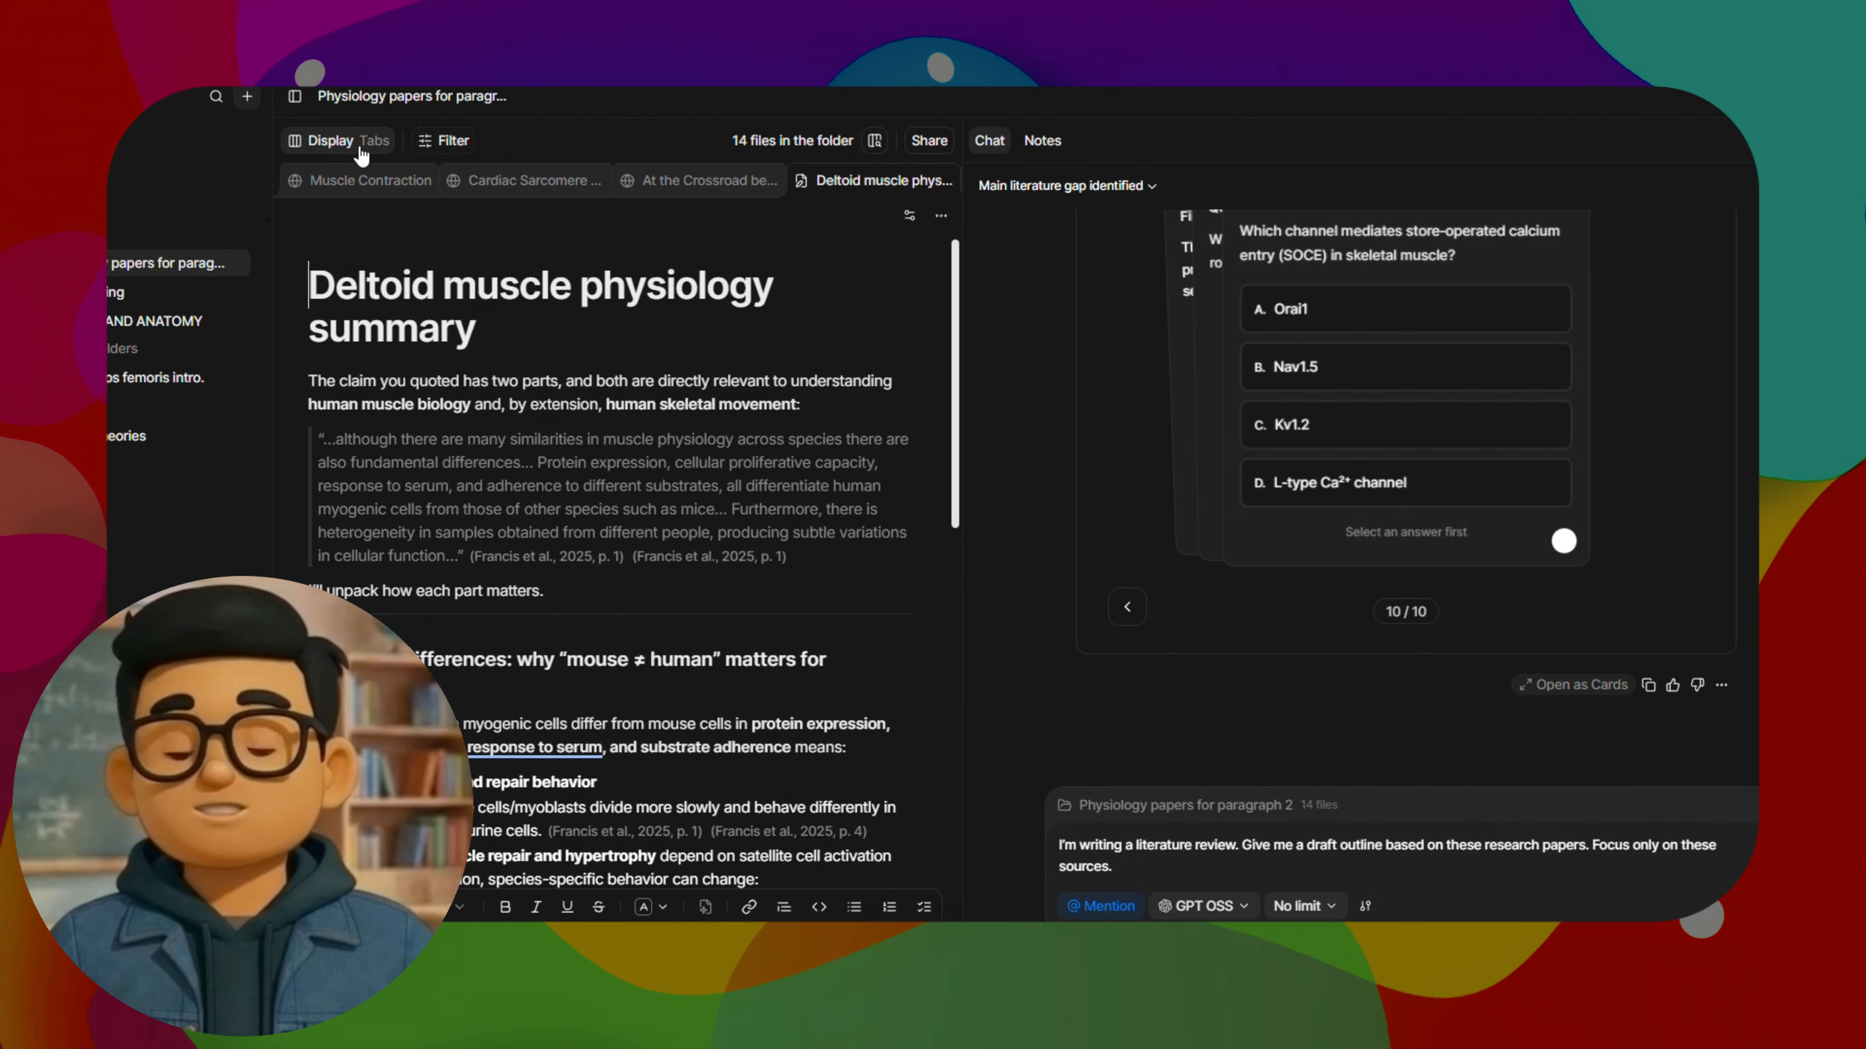
Switch the folder display to Table and send "I'm writing a literature review. Give me a draft outline based on these research papers. Focus only on these sources."
left_click(345, 140)
left_click(458, 195)
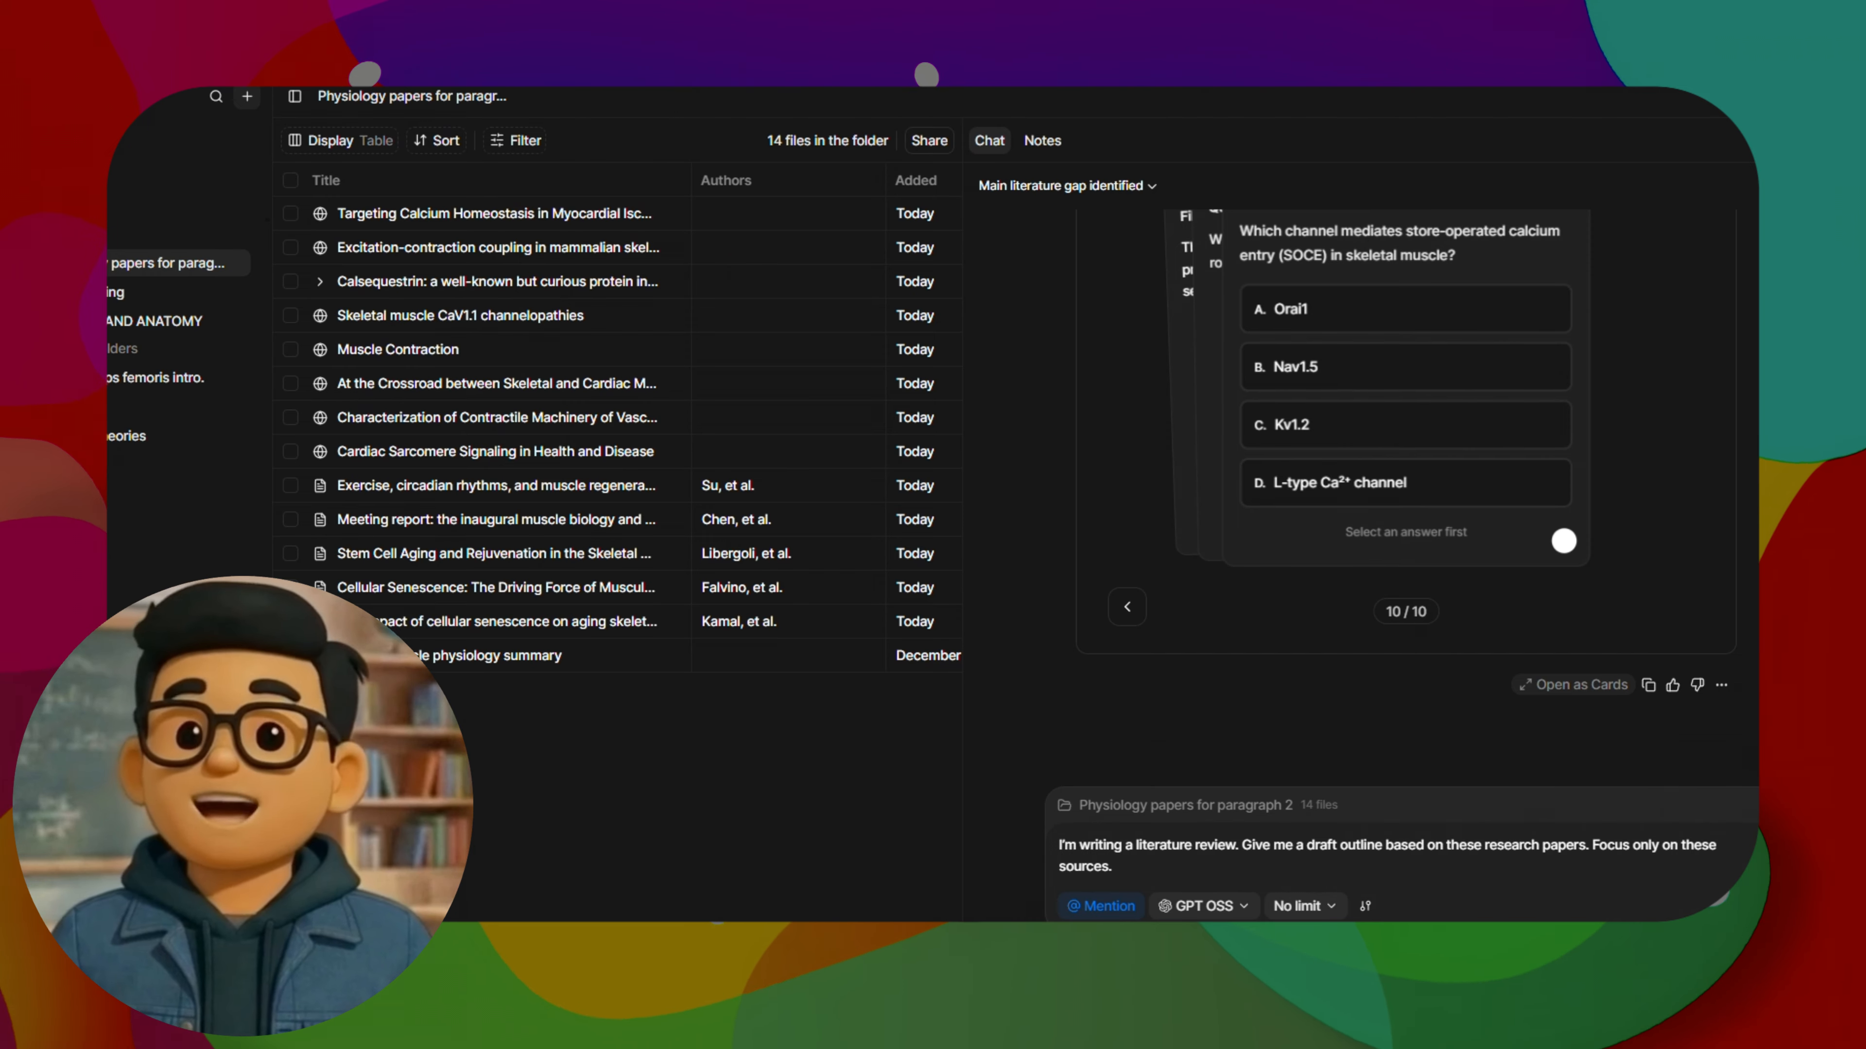
key("Return")
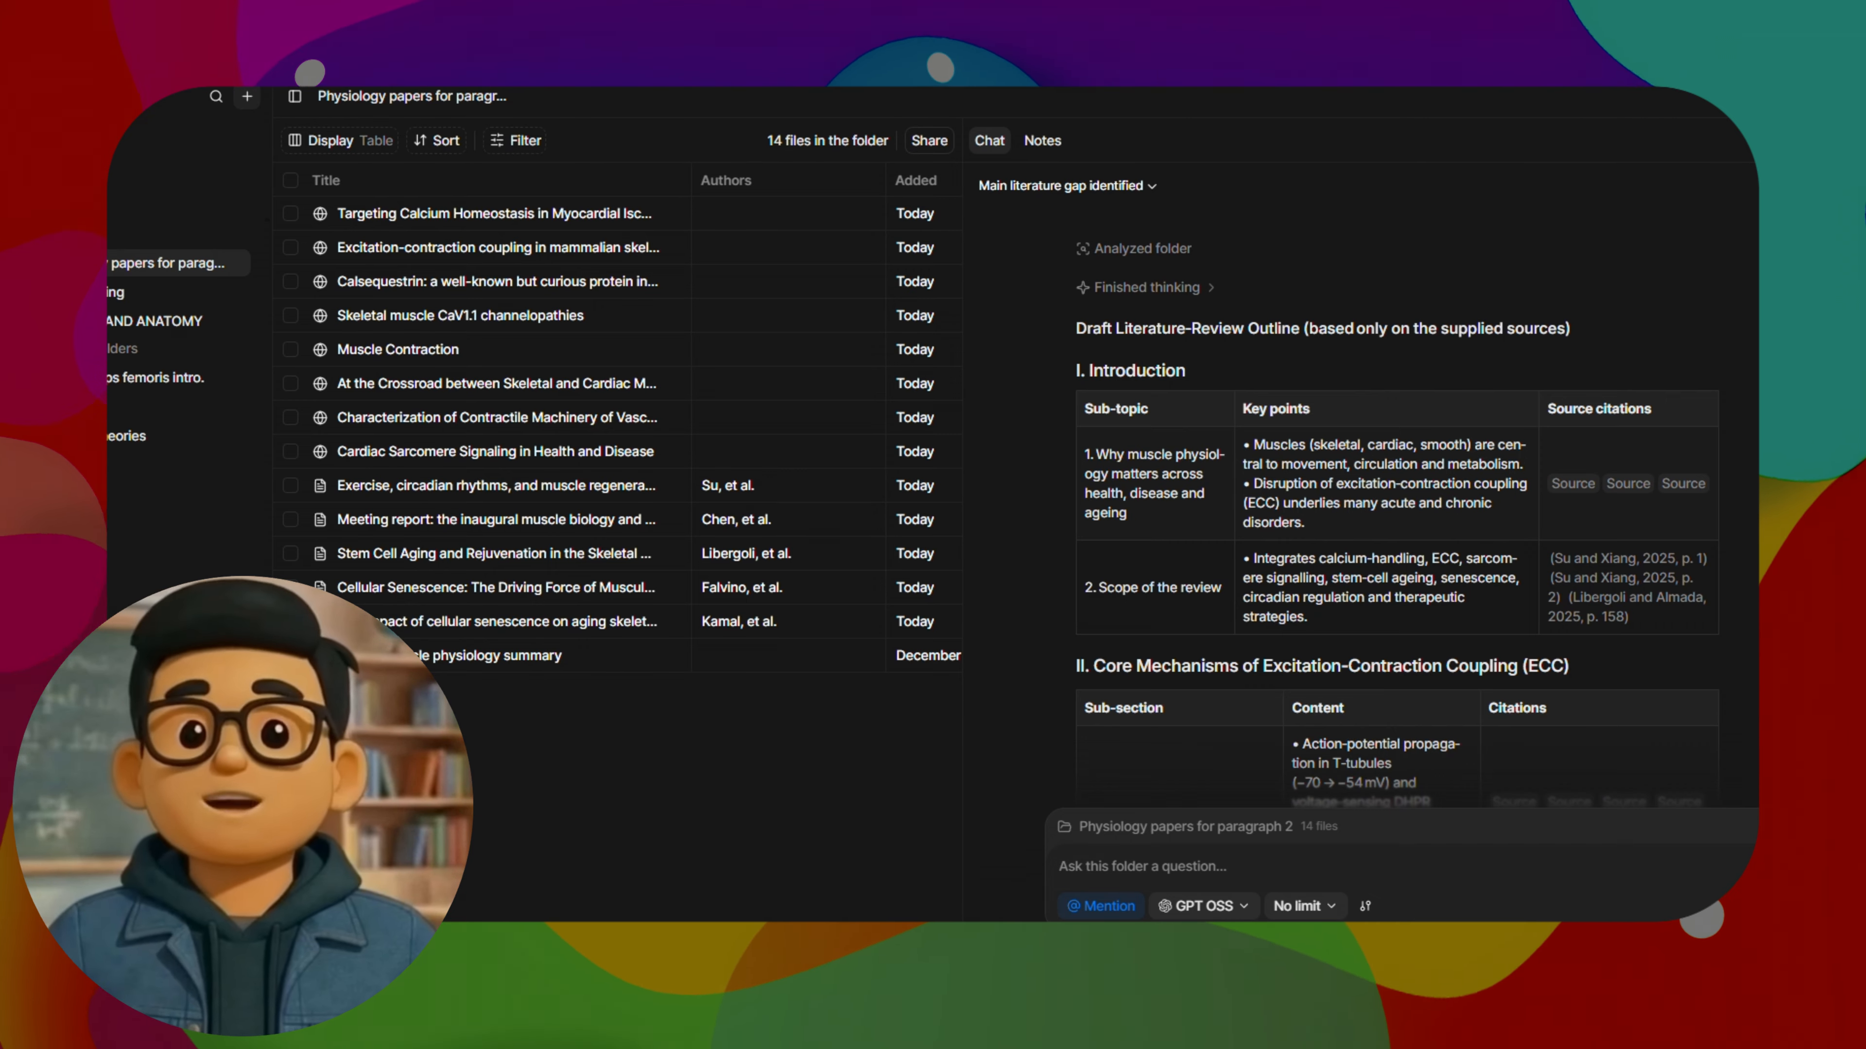
Review the draft literature-review outline in the chat, including its tables and source citations, and open it as a note
scroll(1300, 621, "down", 10)
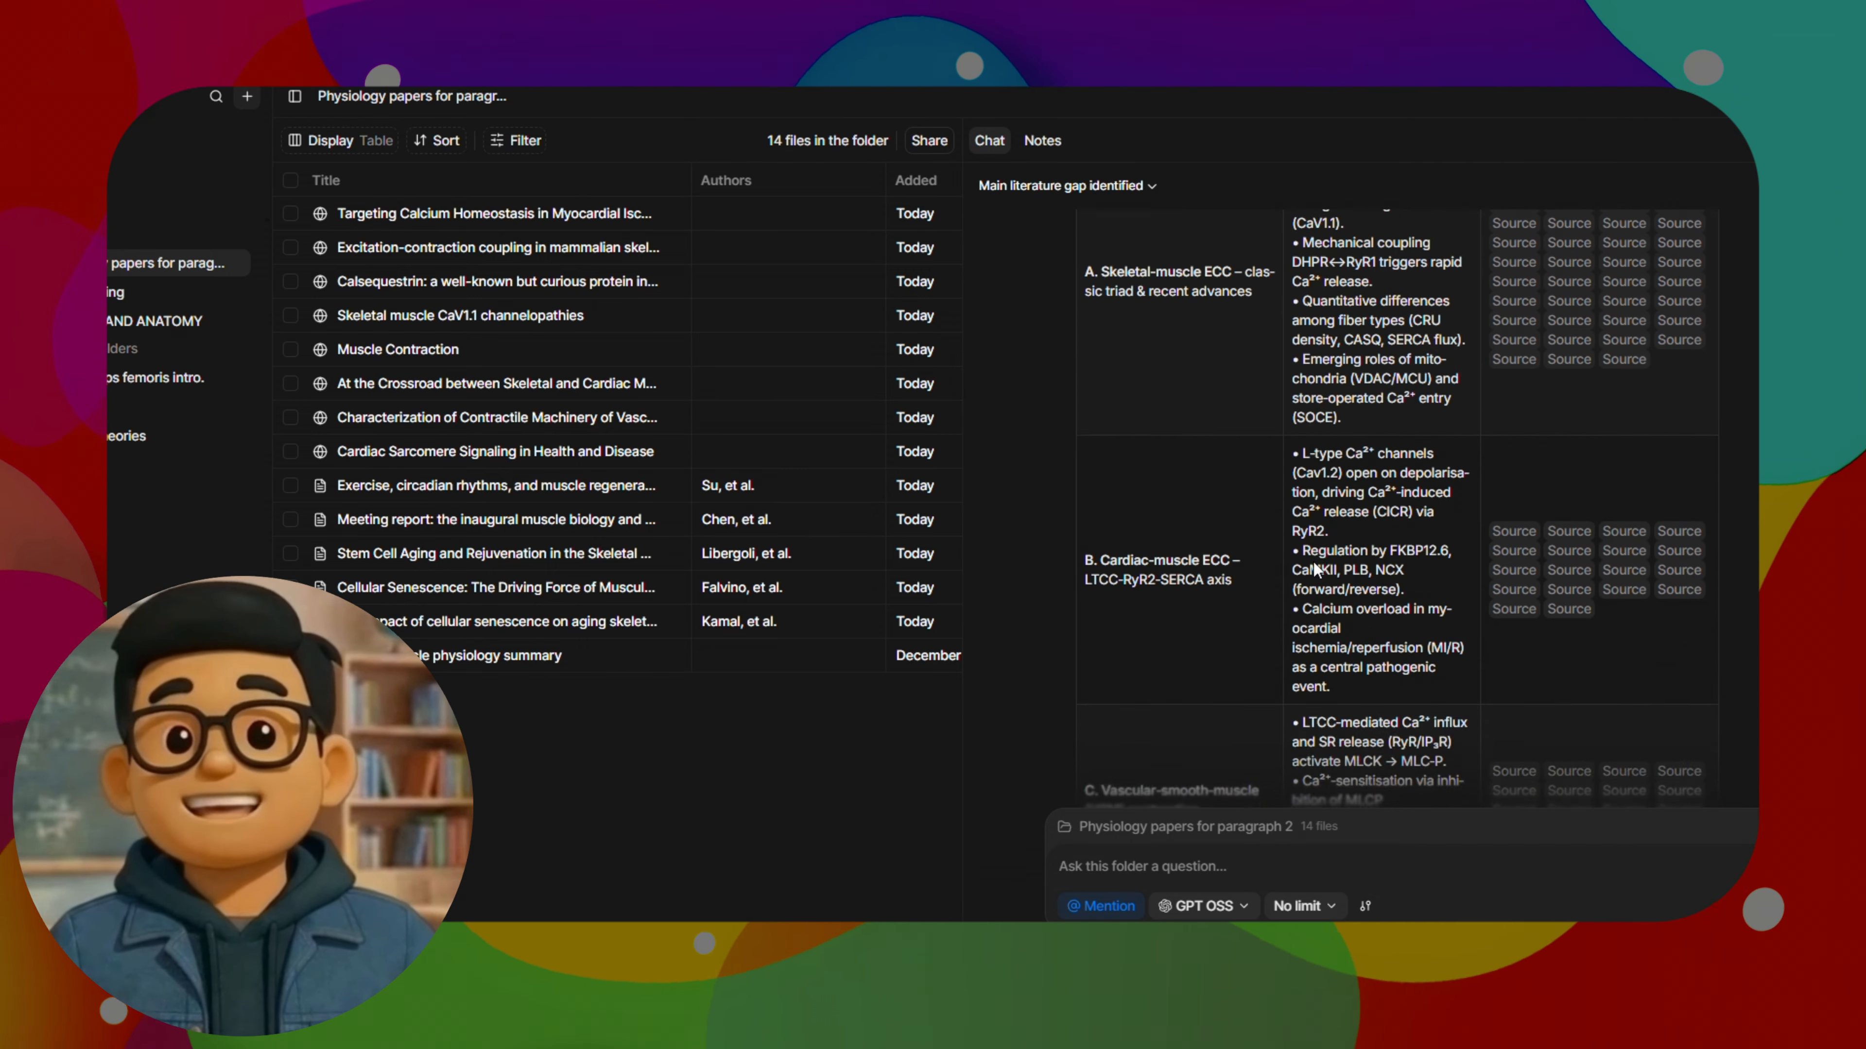
scroll(1600, 556, "down", 6)
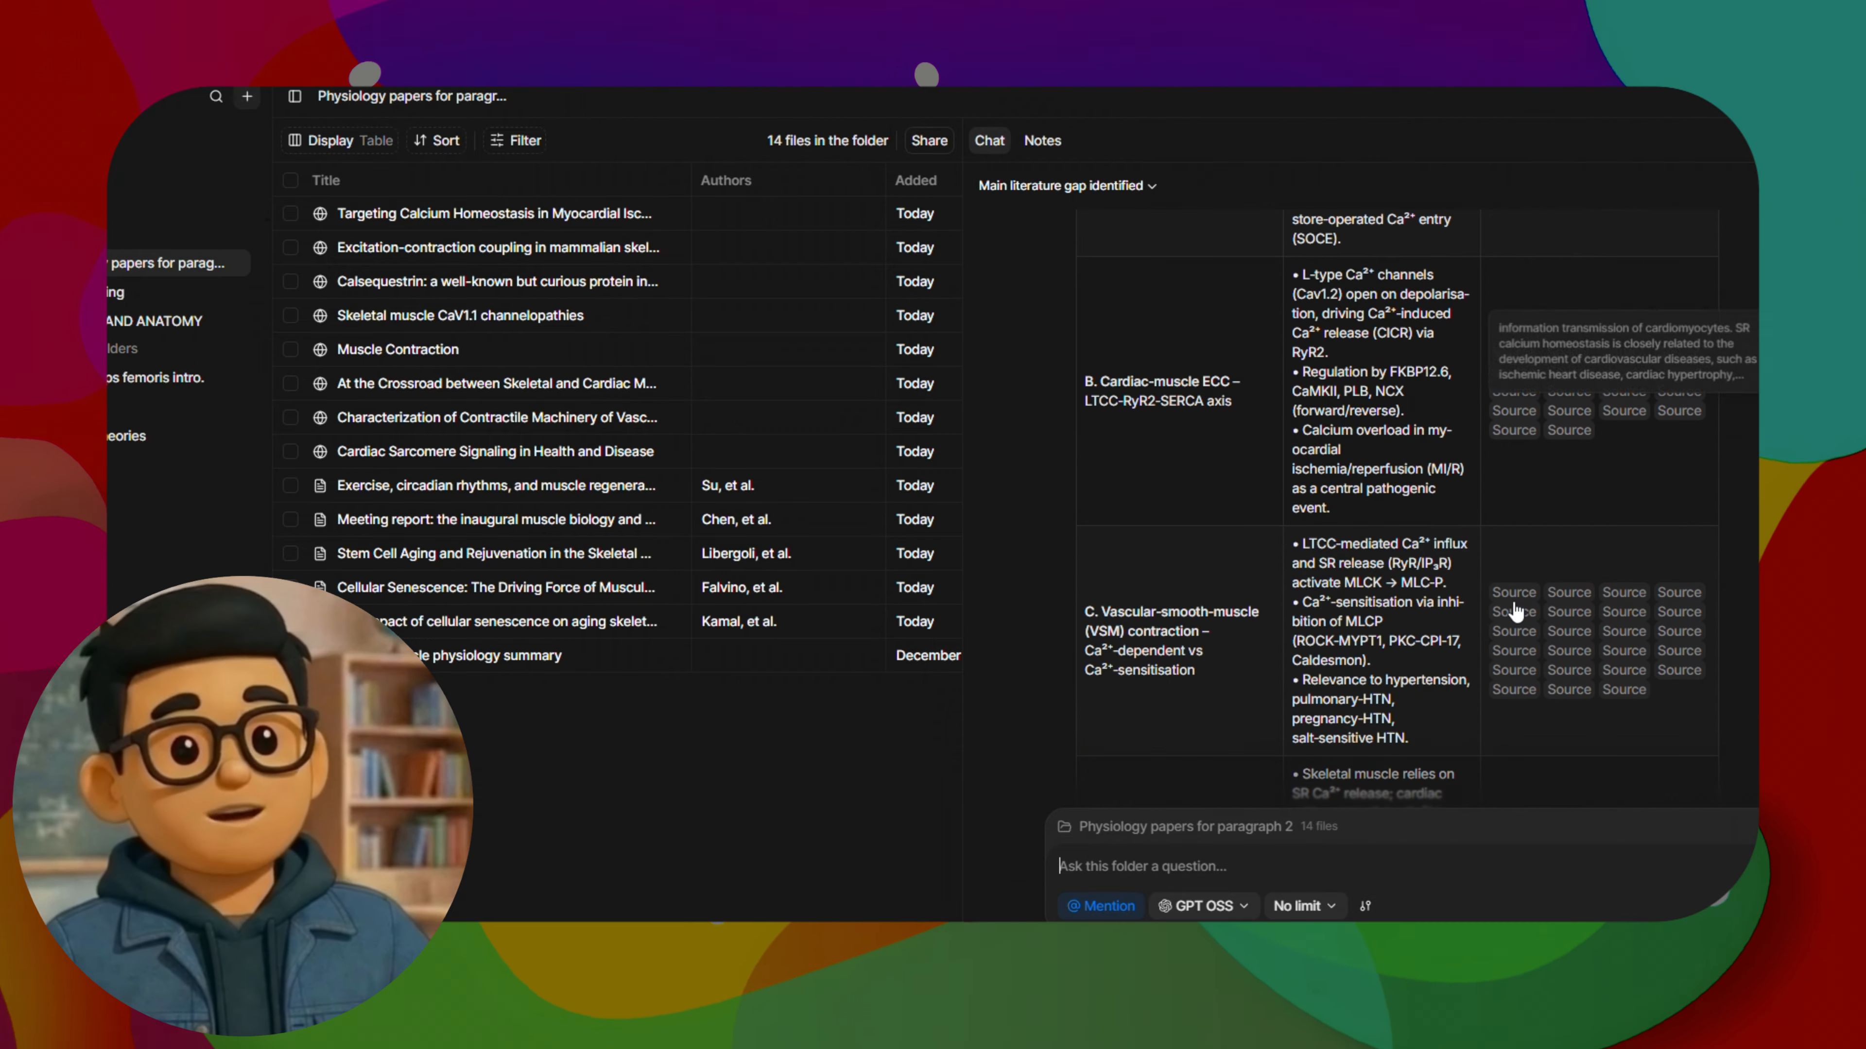
scroll(1291, 507, "down", 10)
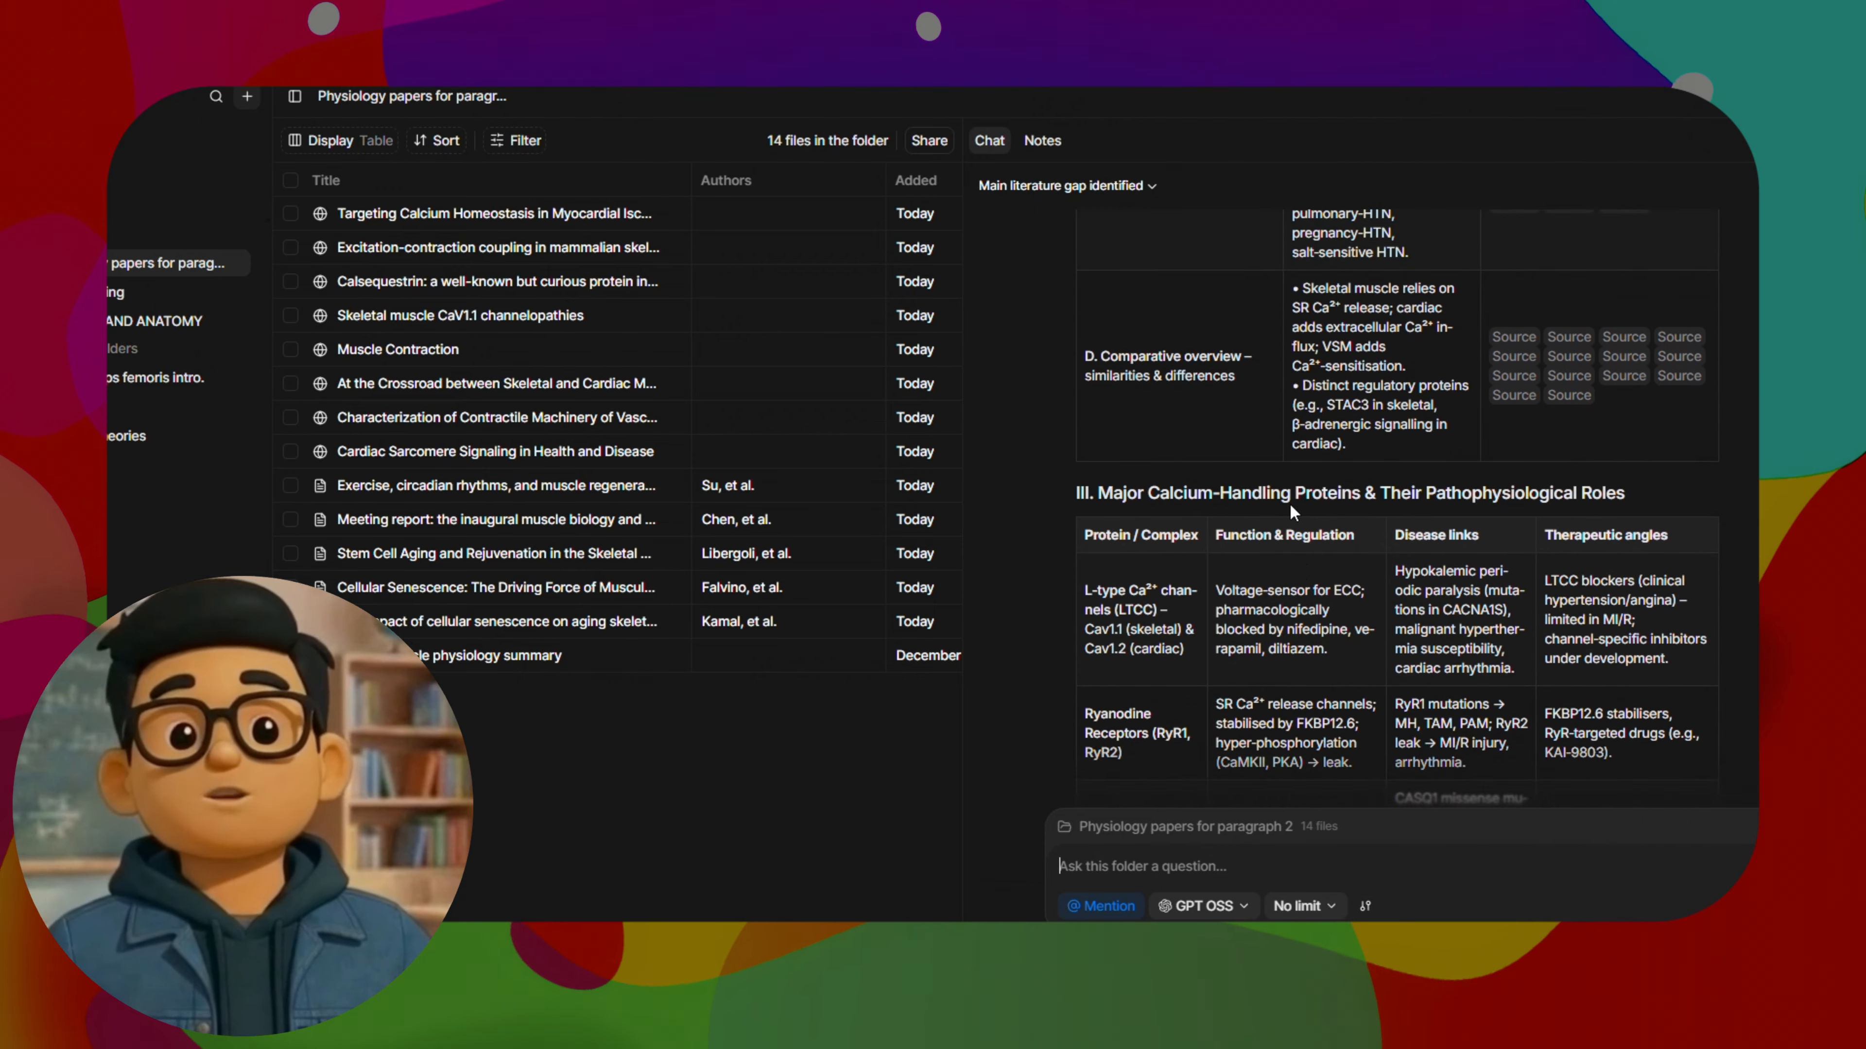
scroll(1322, 544, "up", 5)
scroll(1373, 568, "down", 15)
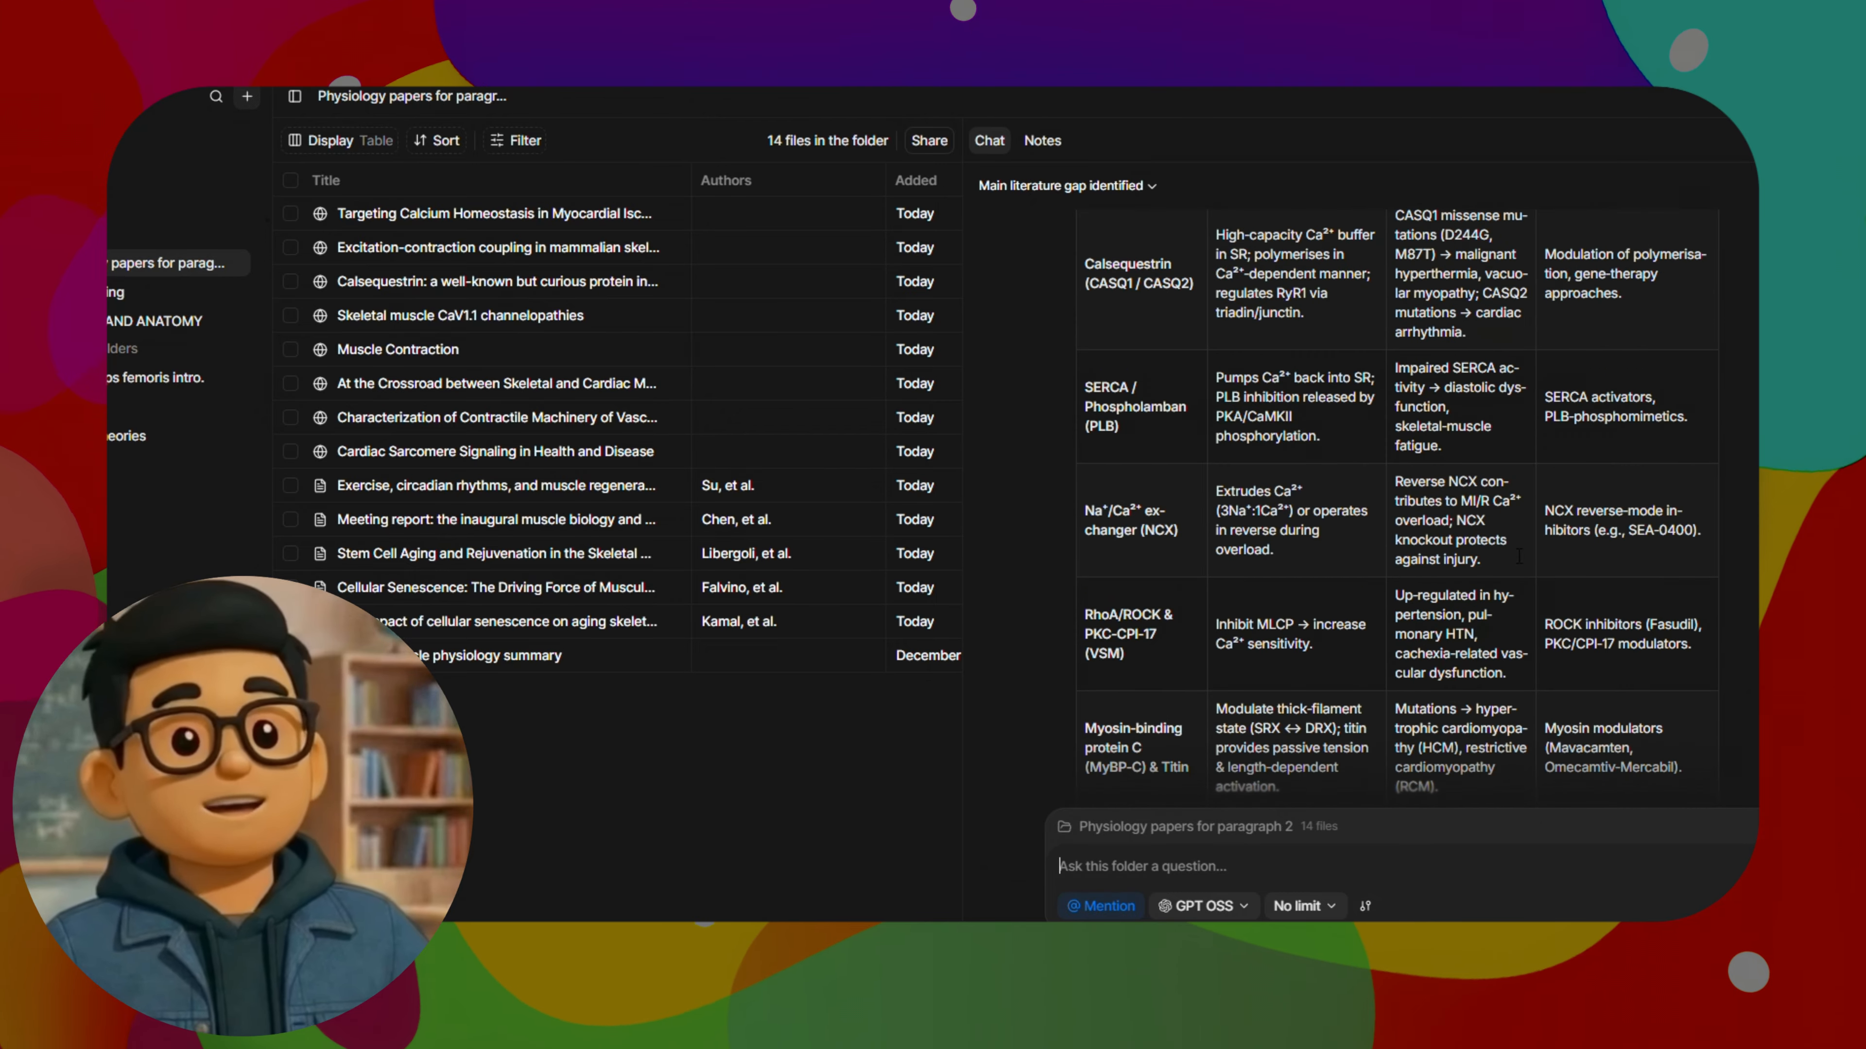
scroll(1519, 560, "down", 15)
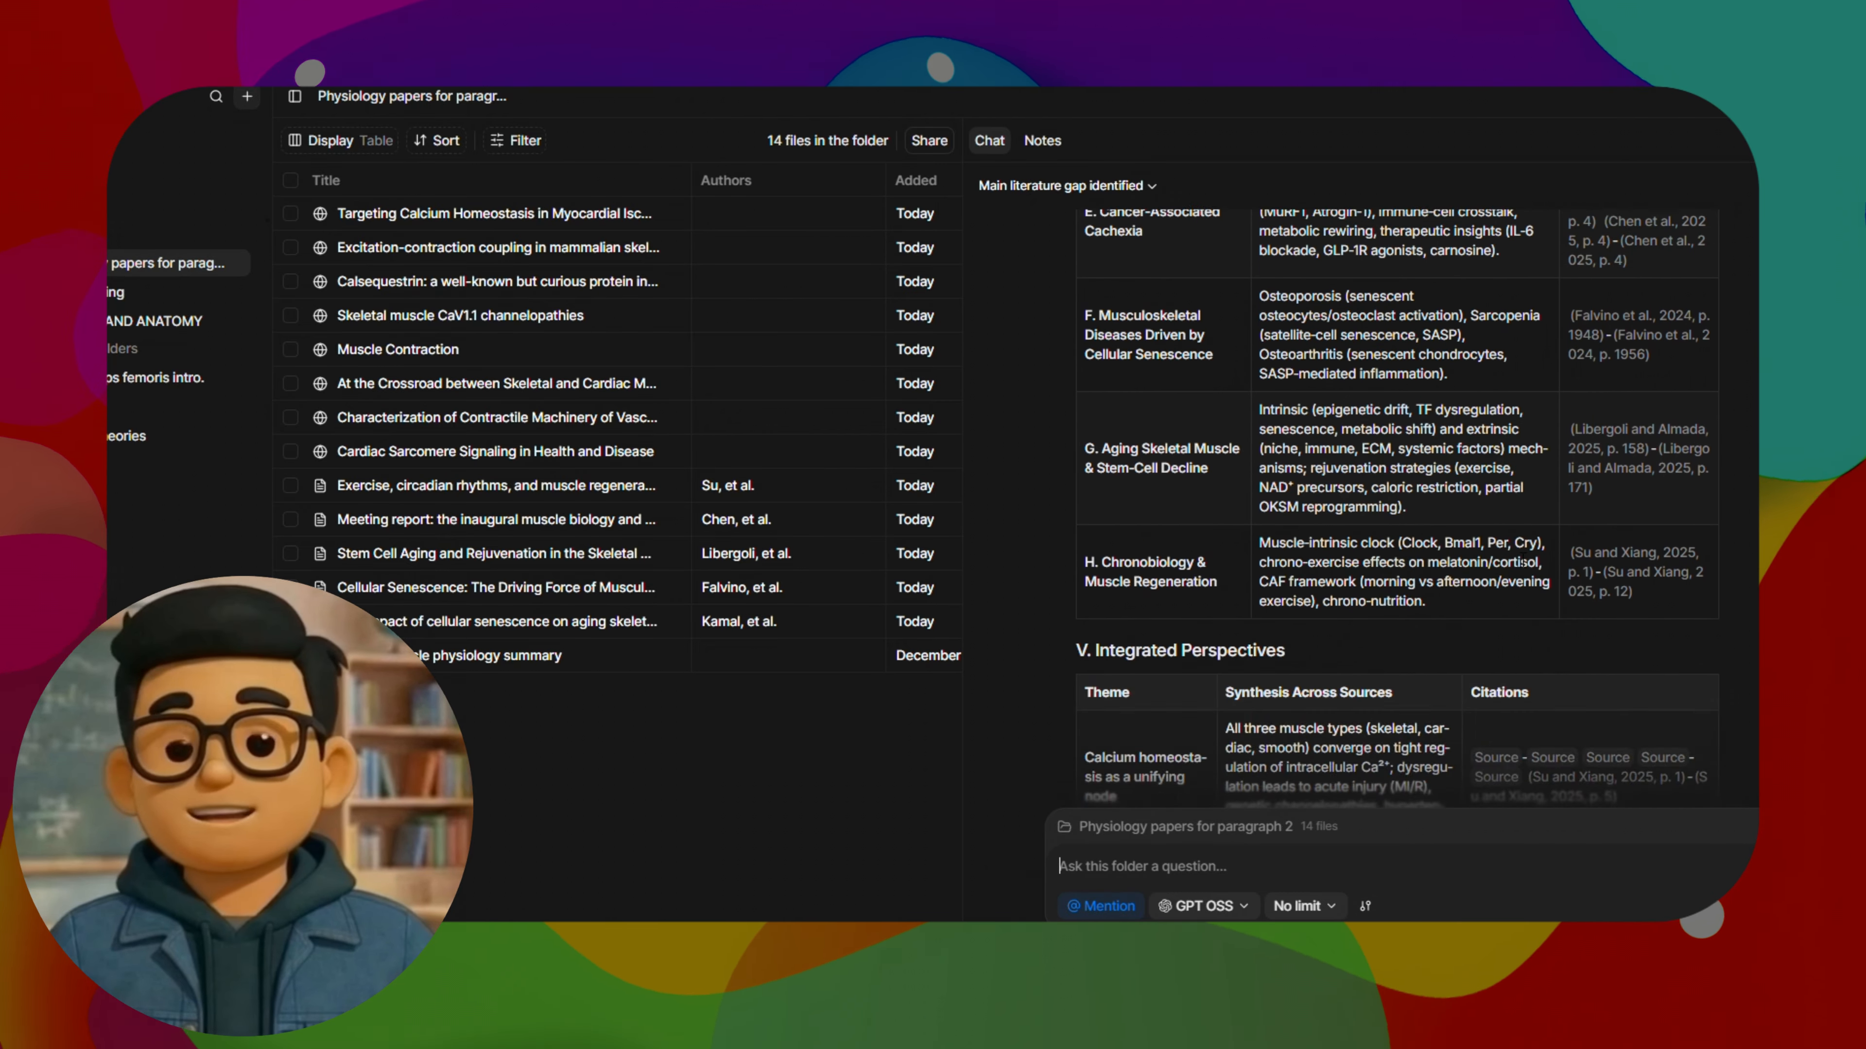
scroll(1517, 562, "down", 10)
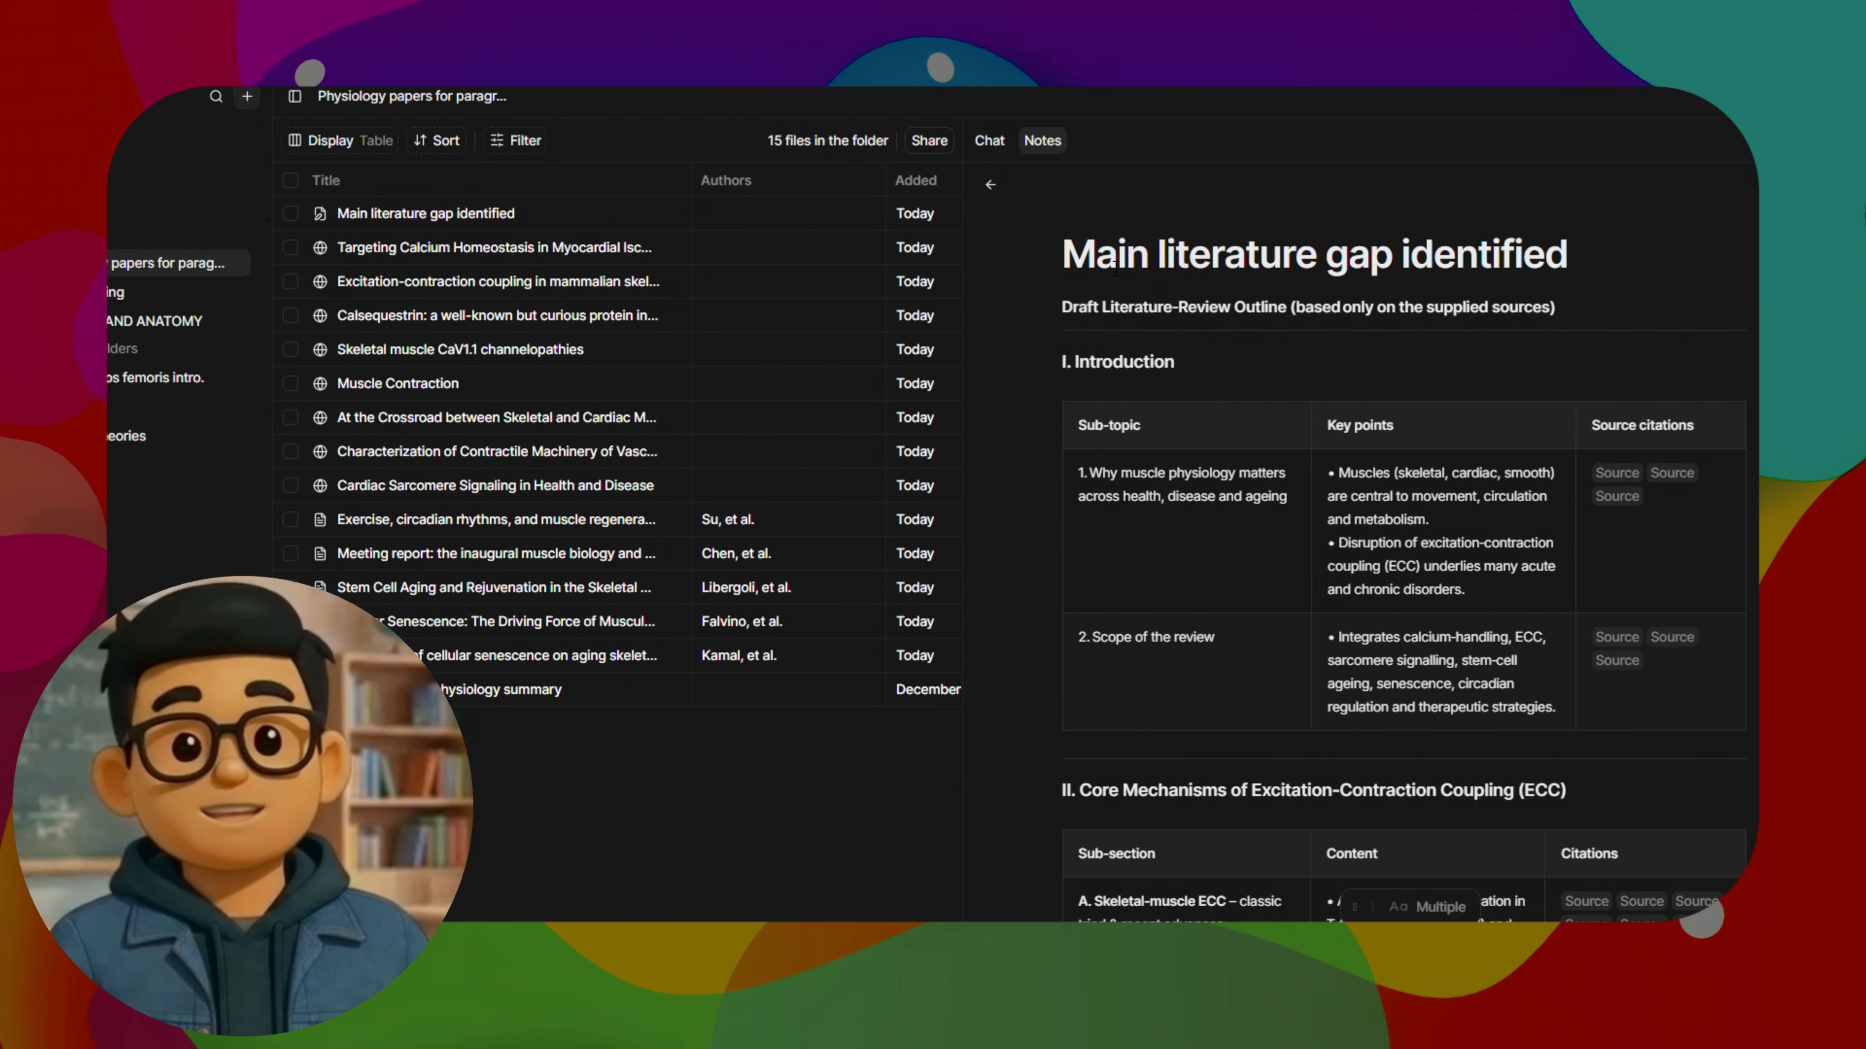
Examine the outline note's sections, concluding remarks and reference list, and return to the folder chat
scroll(1115, 269, "down", 6)
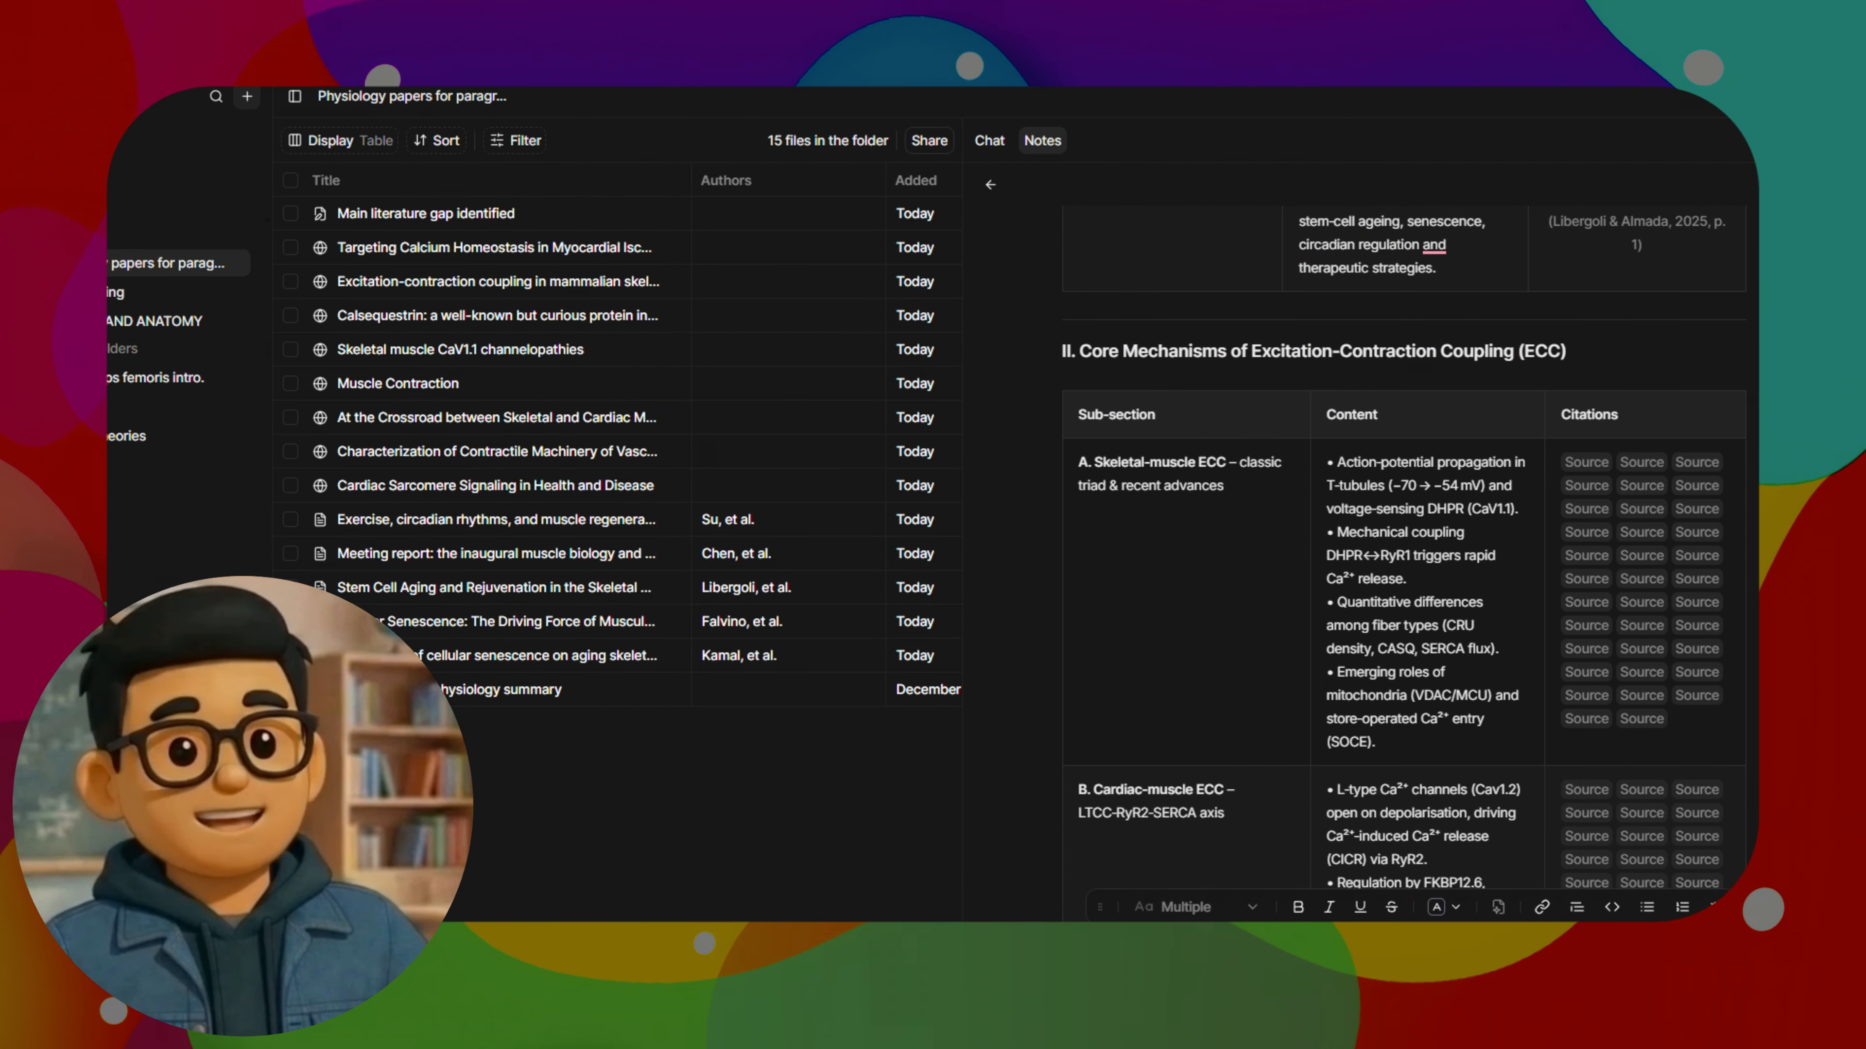
scroll(1395, 551, "down", 5)
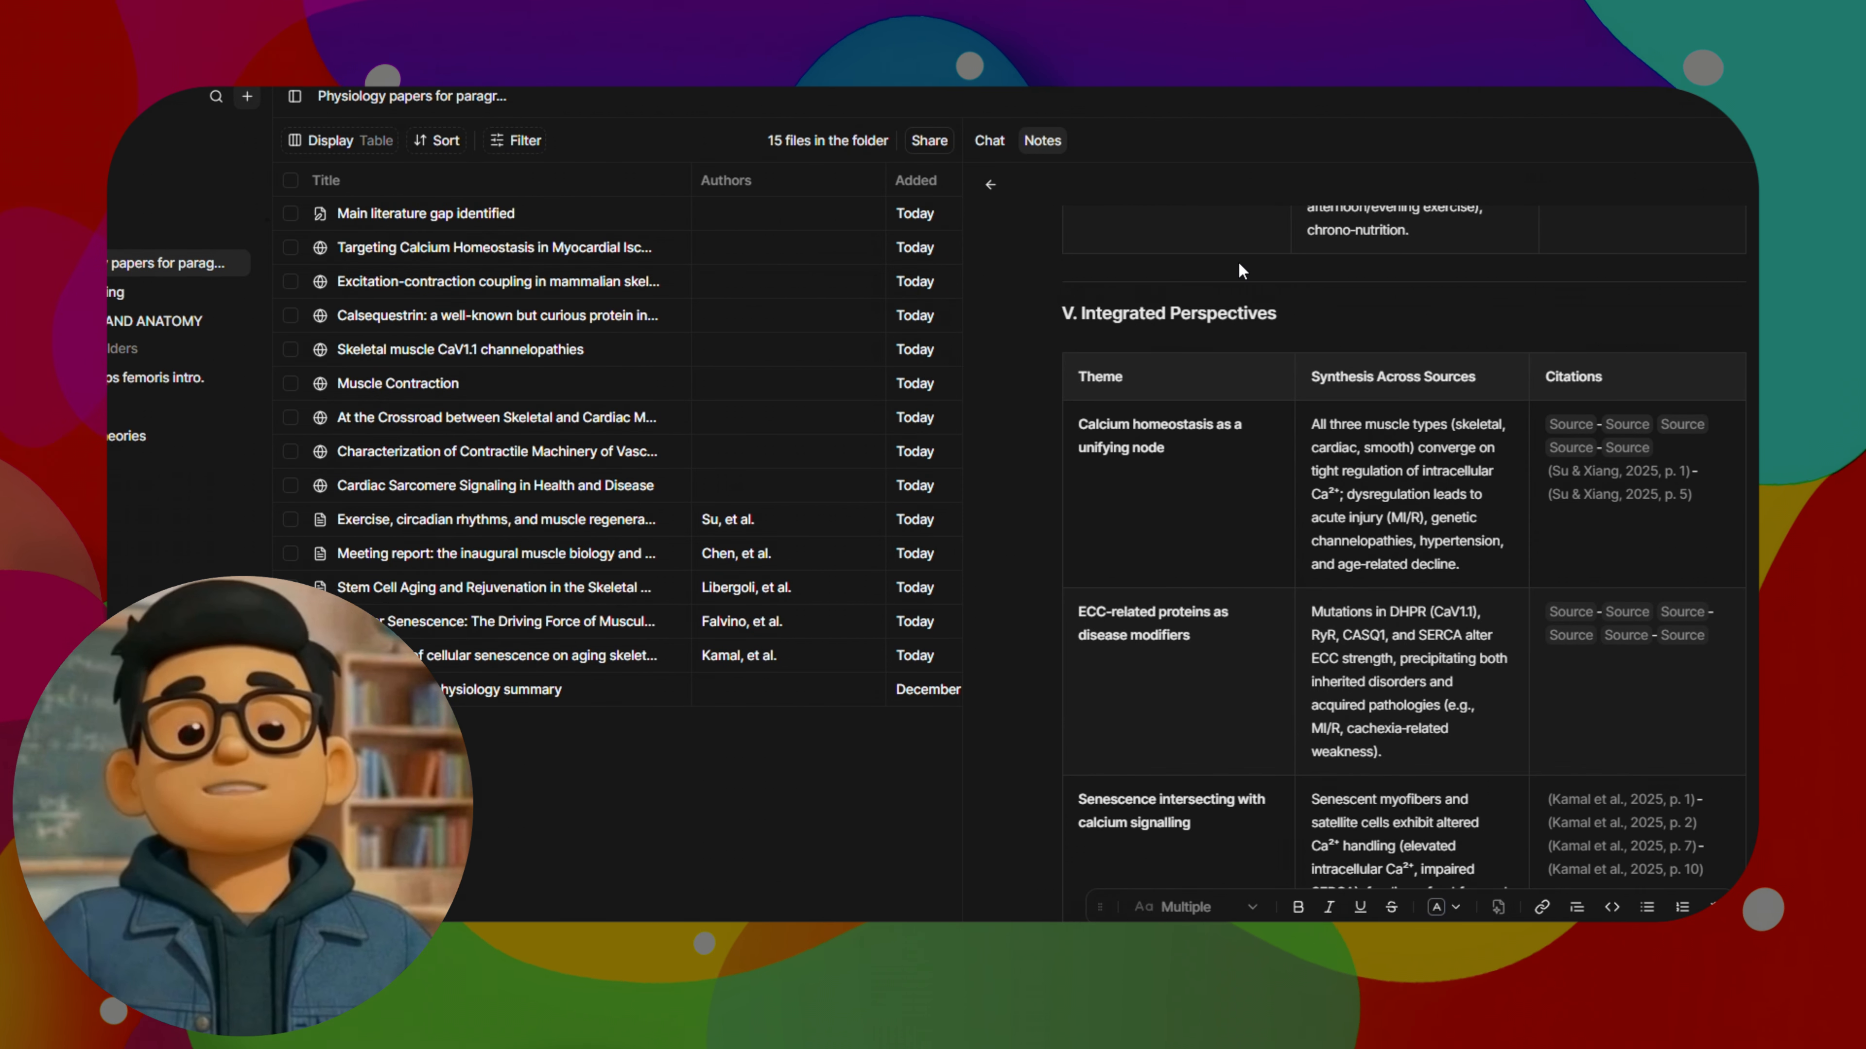
scroll(1322, 531, "down", 1)
scroll(1320, 530, "down", 15)
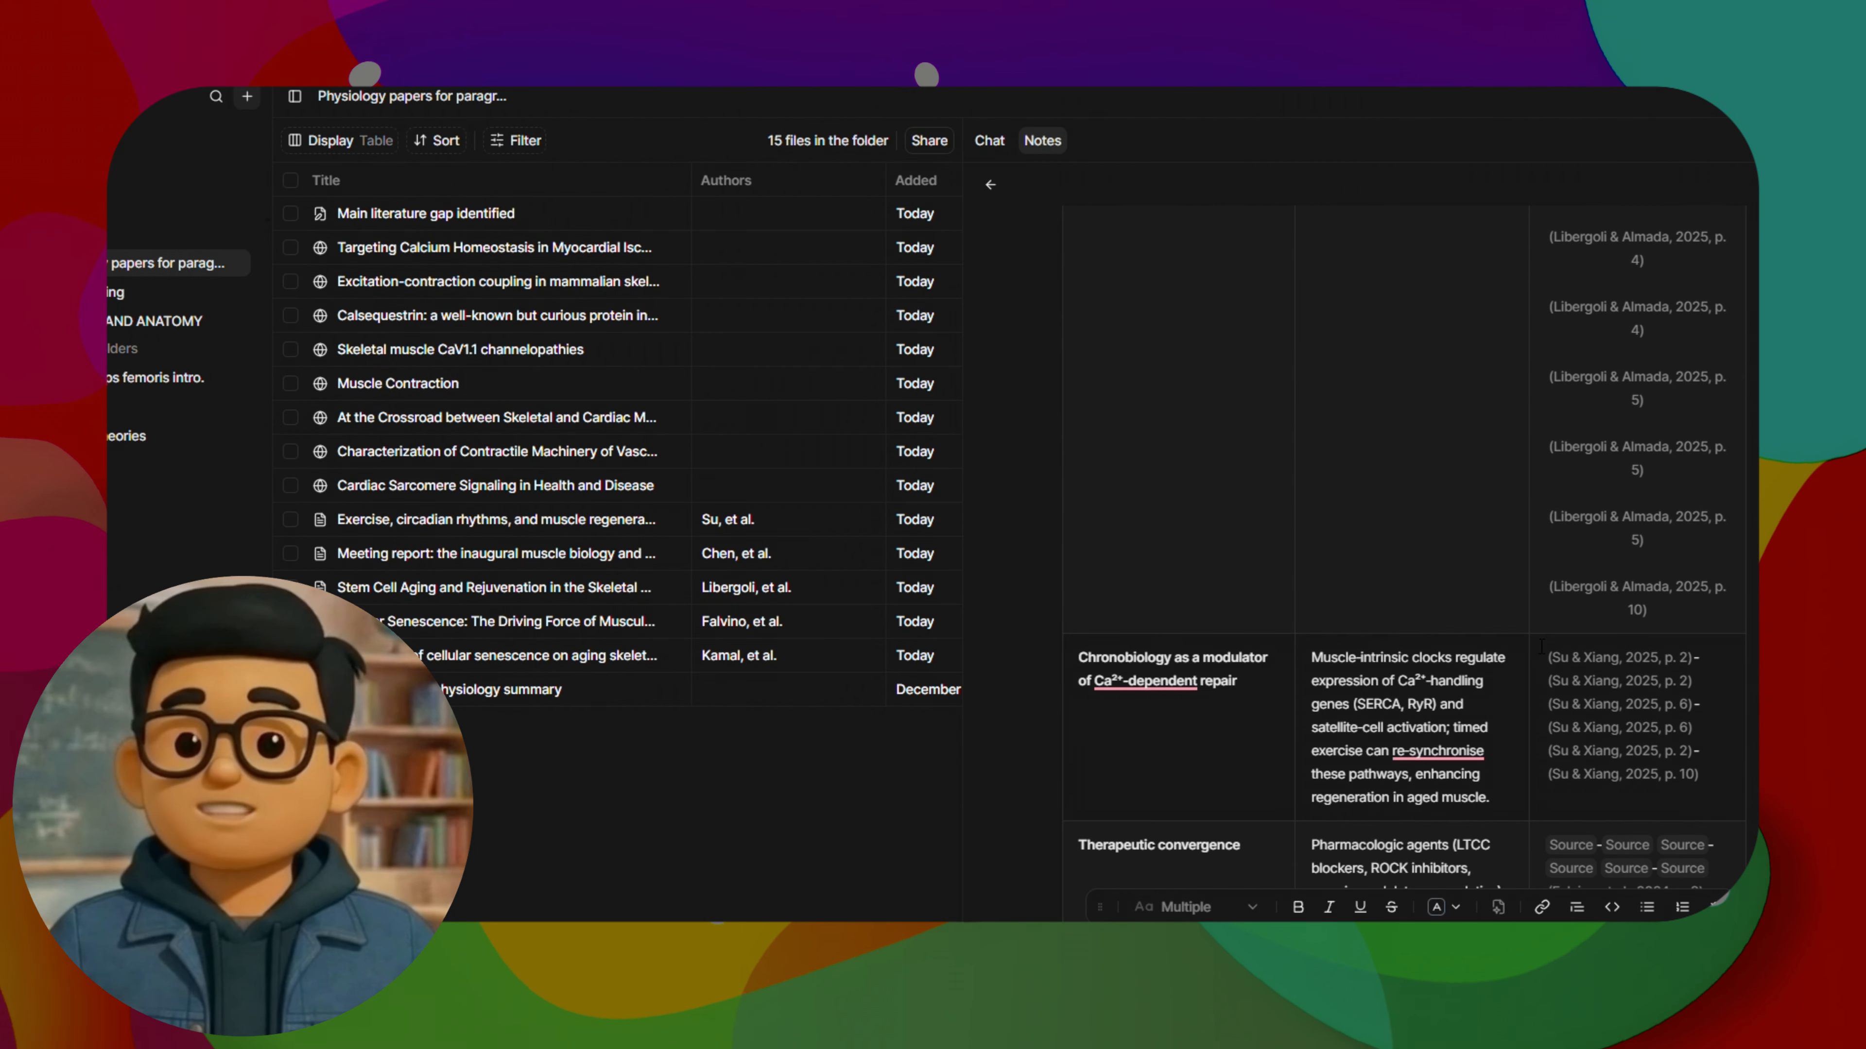
scroll(1577, 800, "down", 20)
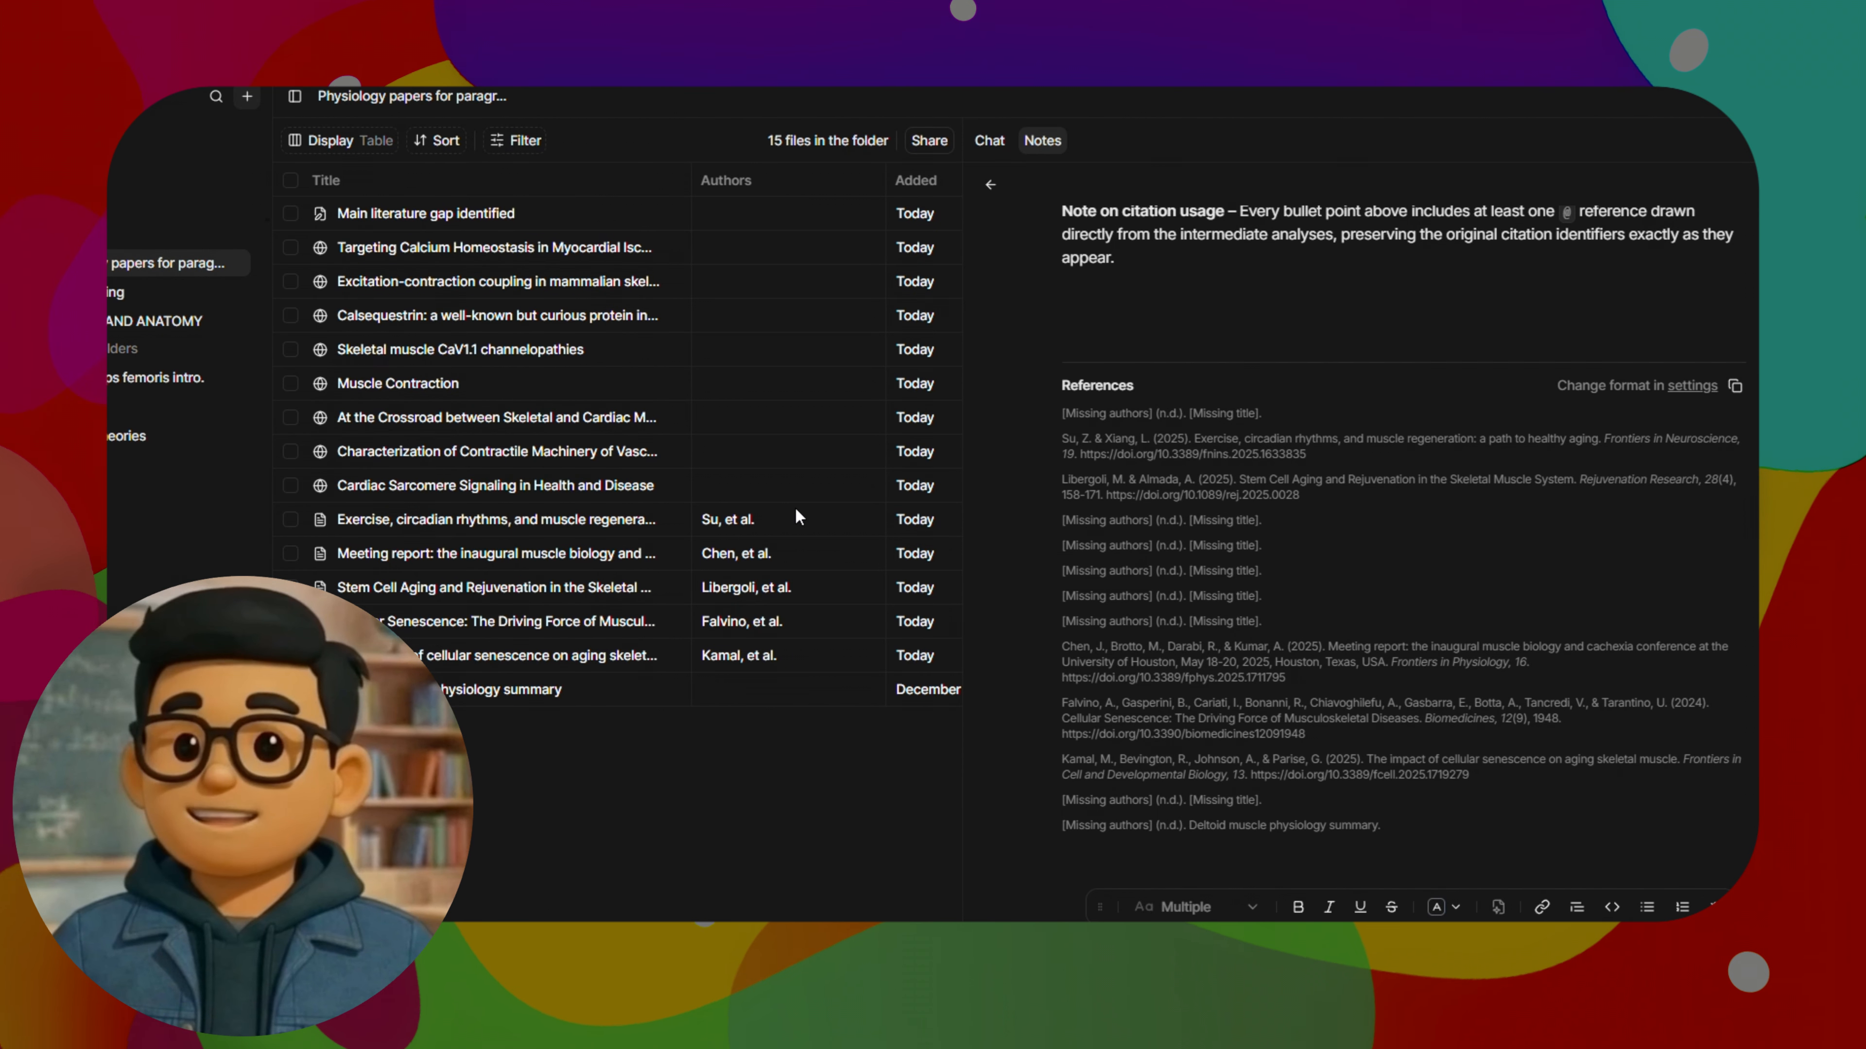
scroll(1370, 746, "up", 10)
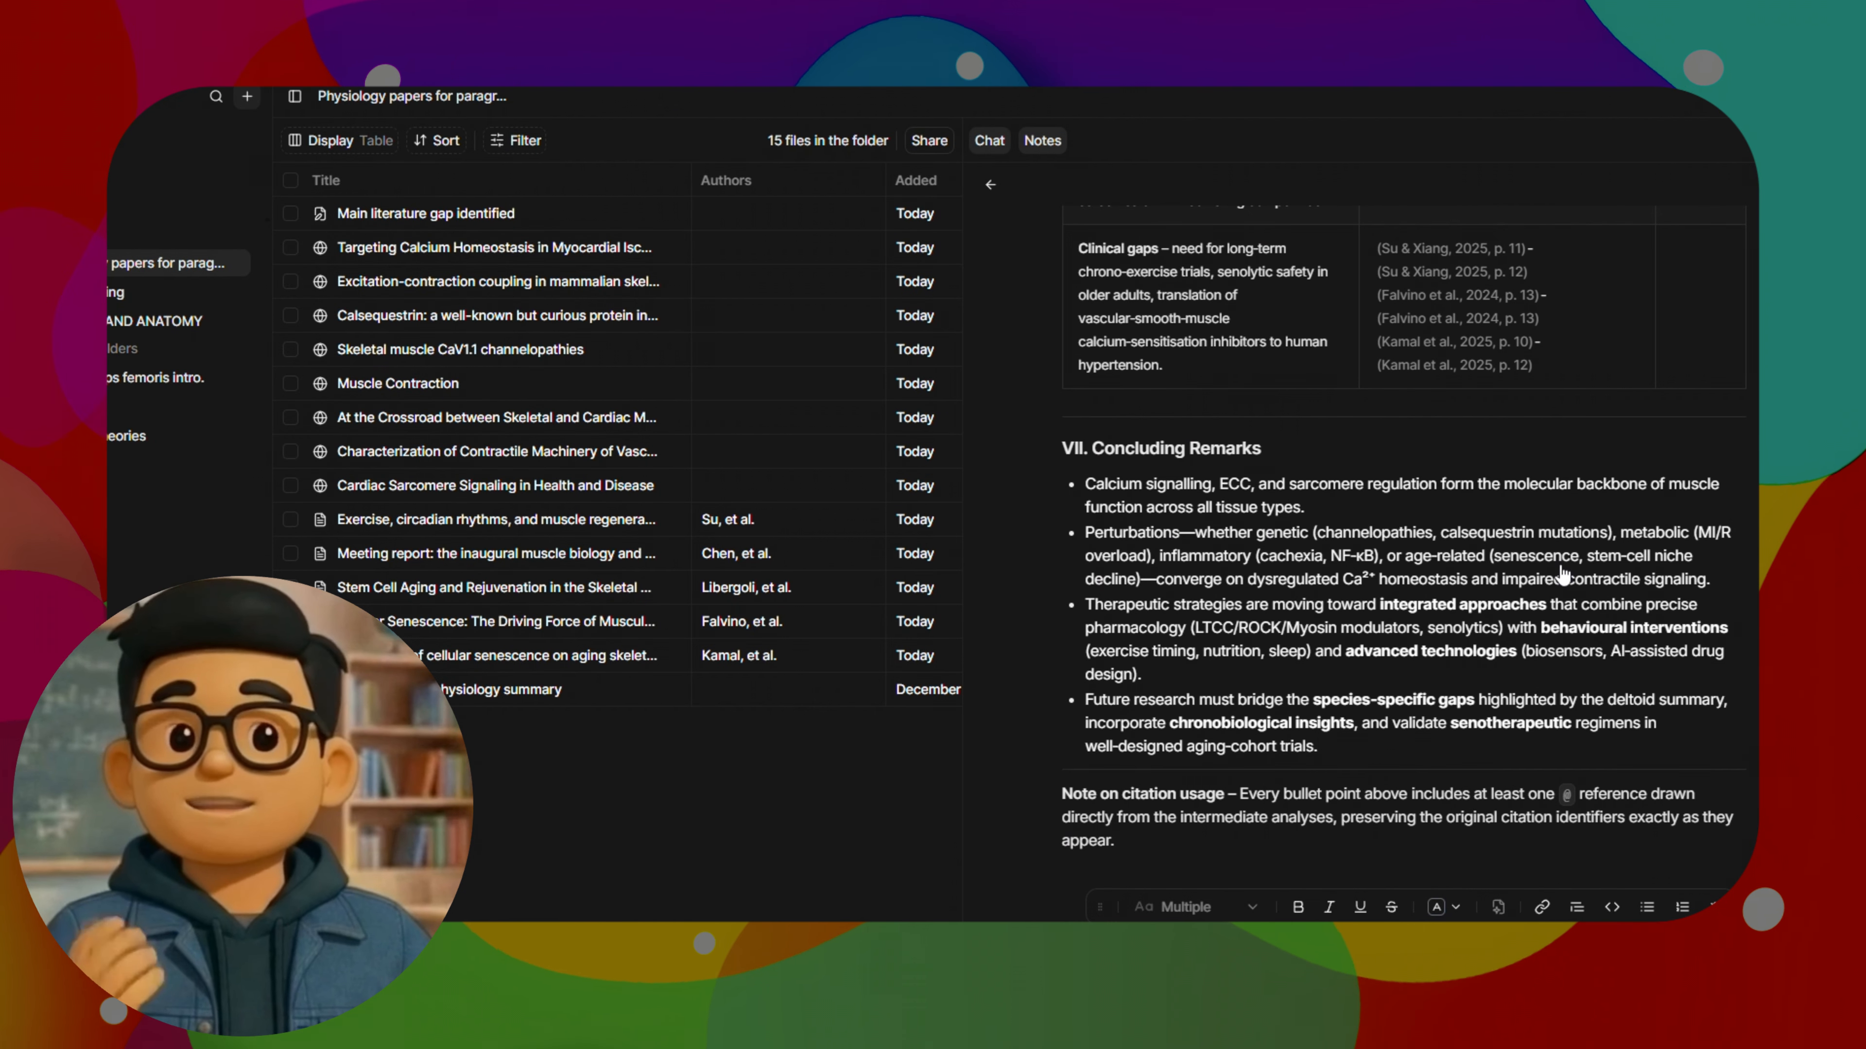
scroll(1352, 679, "up", 6)
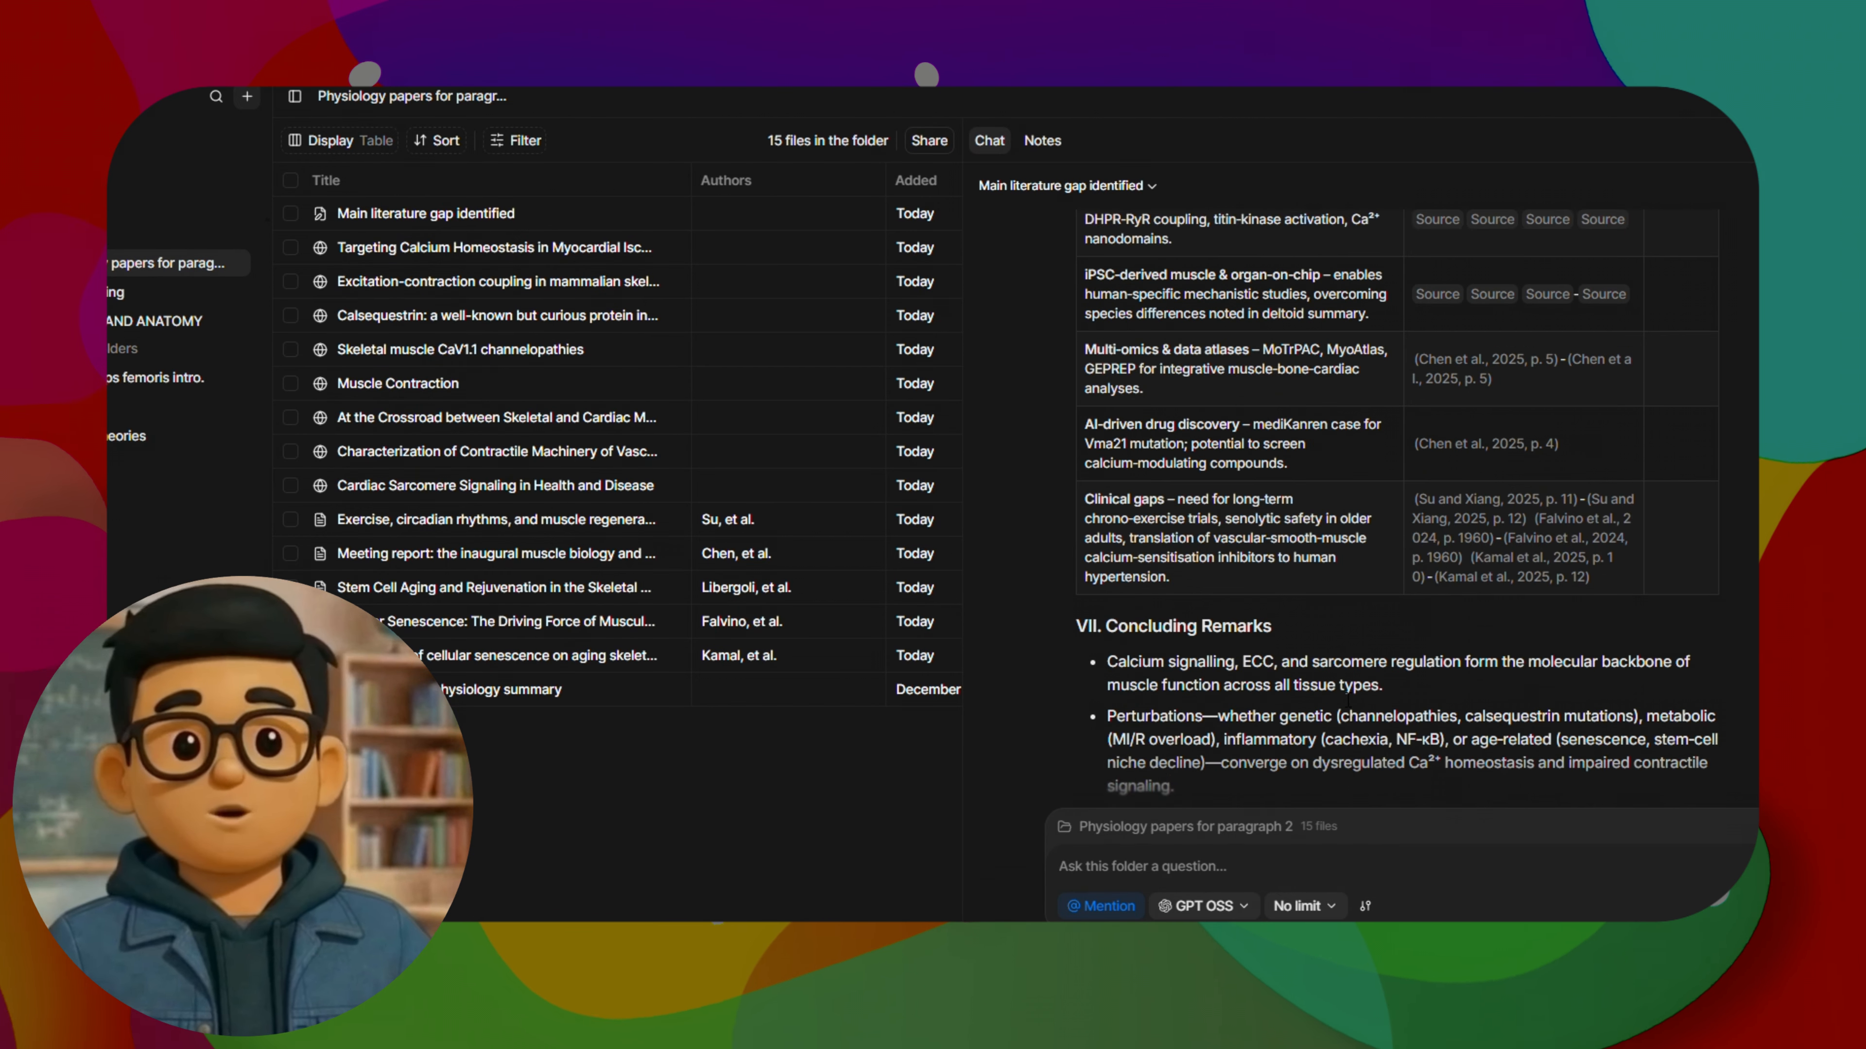
Insert the Create Citation tool as a mention in the folder chat message
scroll(1322, 735, "down", 6)
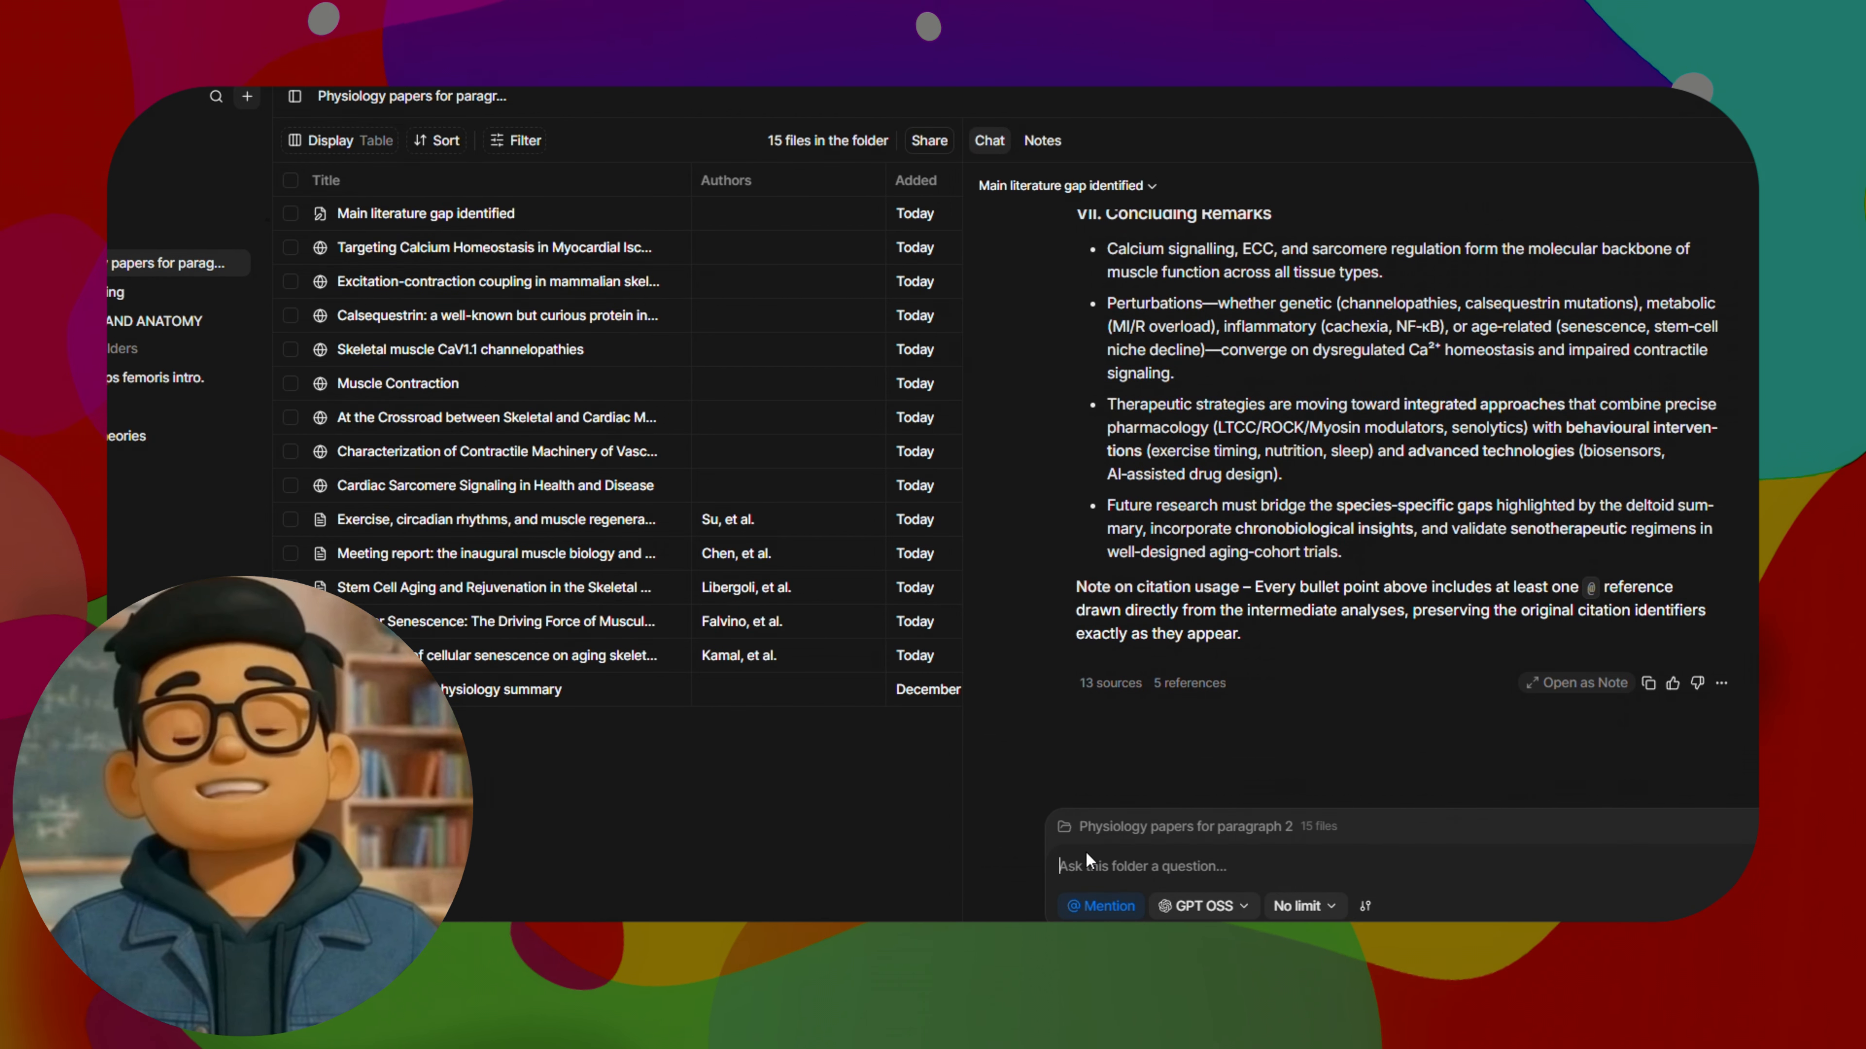
left_click(1125, 908)
scroll(1138, 764, "down", 5)
left_click(1135, 793)
Complete the Create Citation message with "for" and a mention of the Journal of Muscle Research and Cell Motility file, send it, and view the reply
left_click(1116, 904)
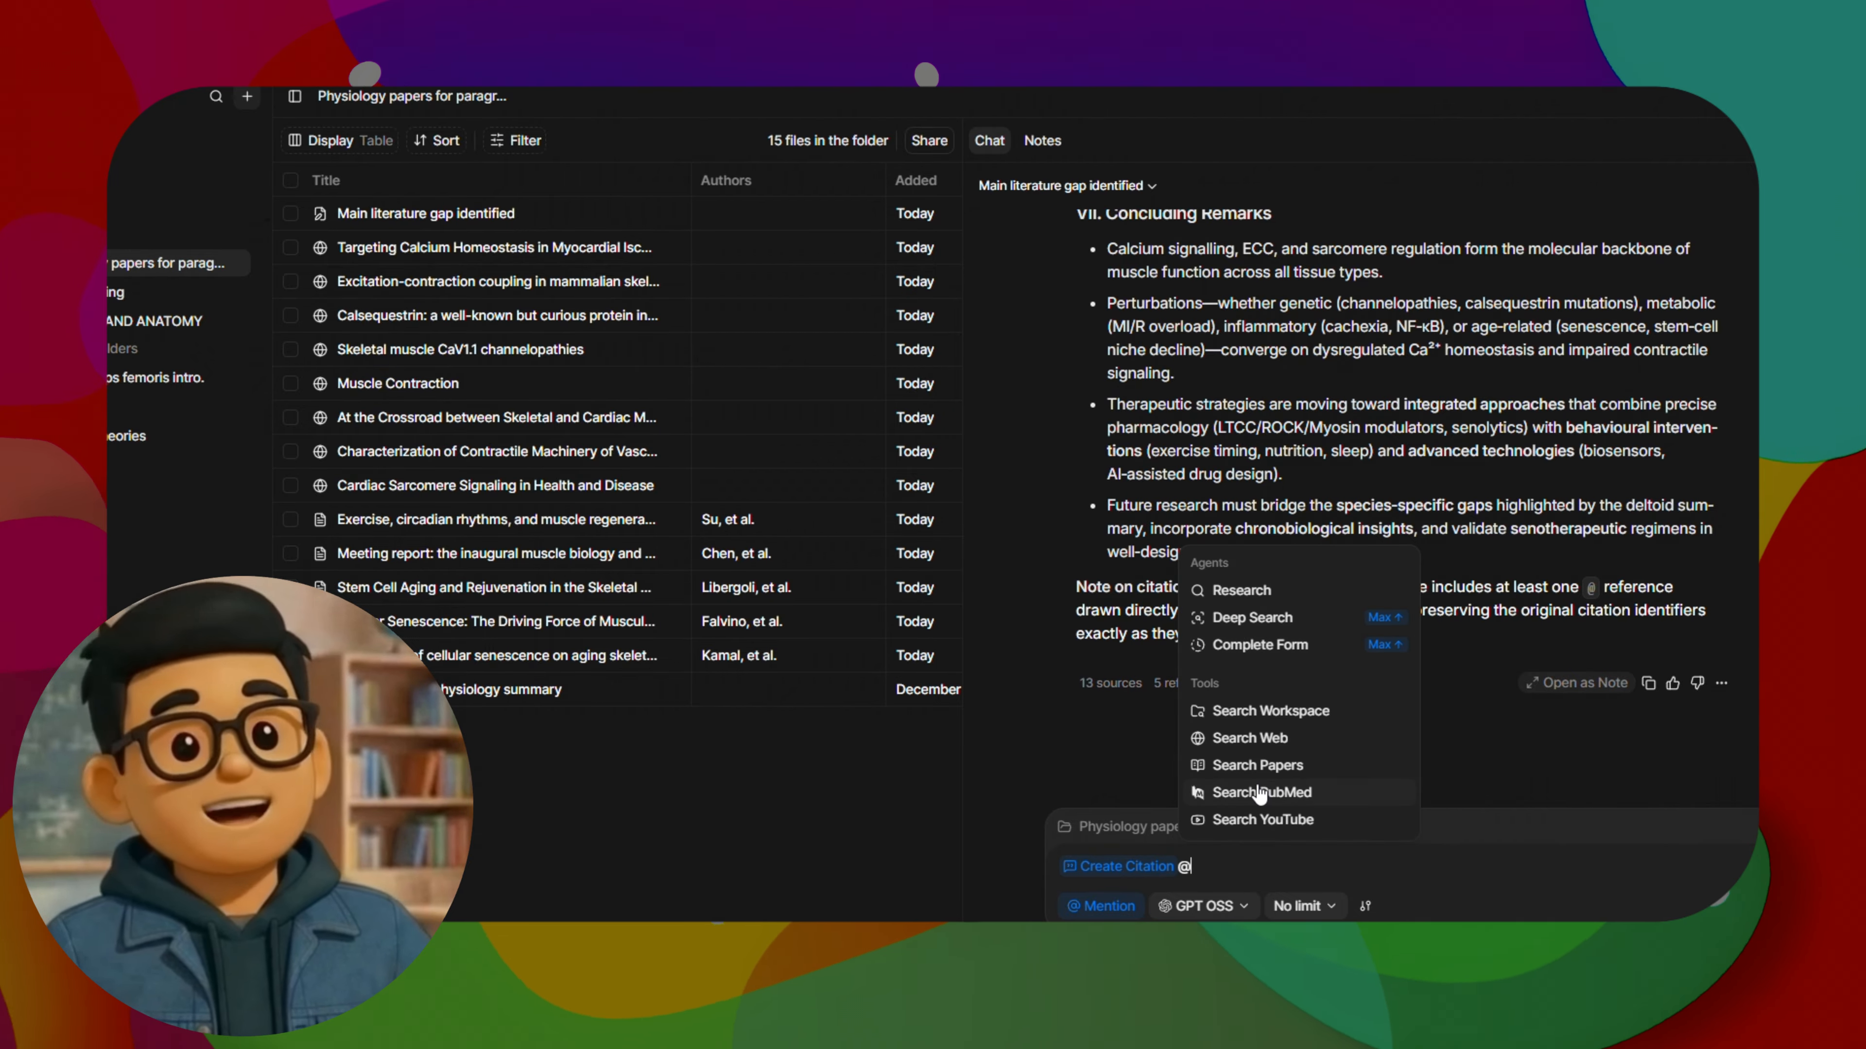
key("BackSpace")
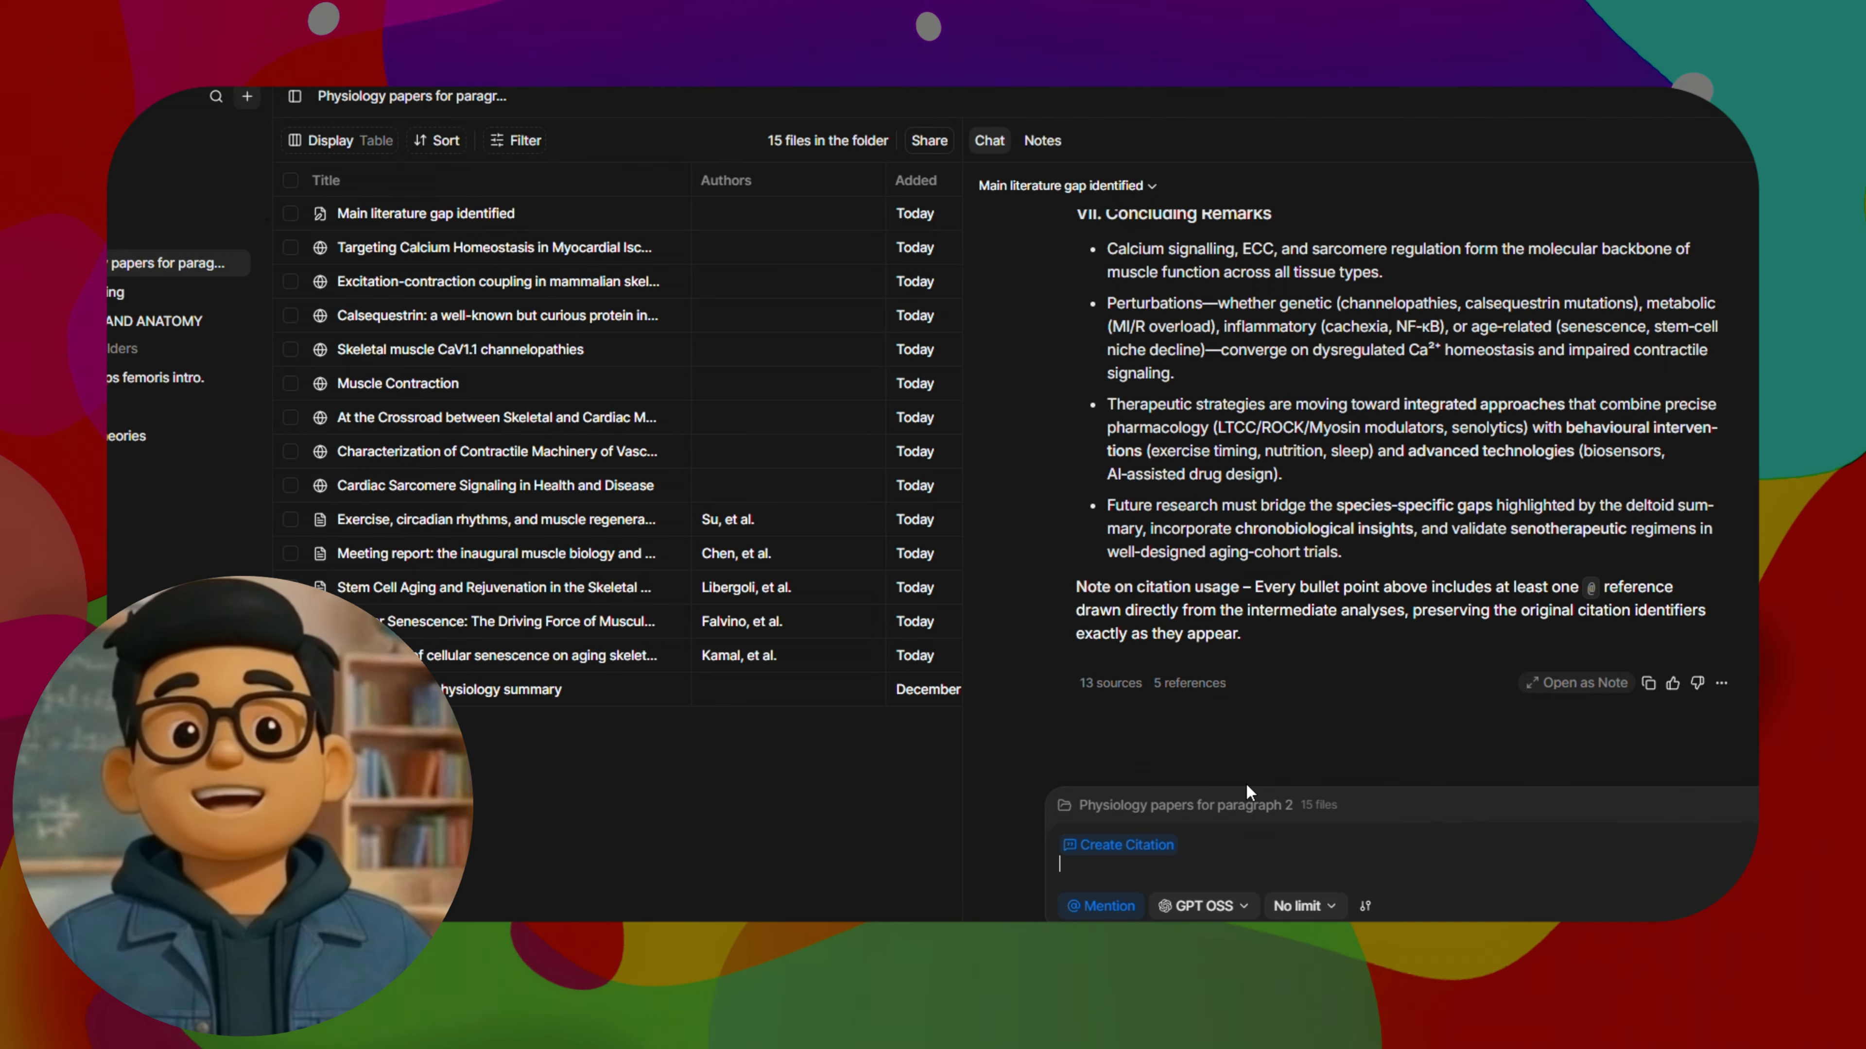
type("for @")
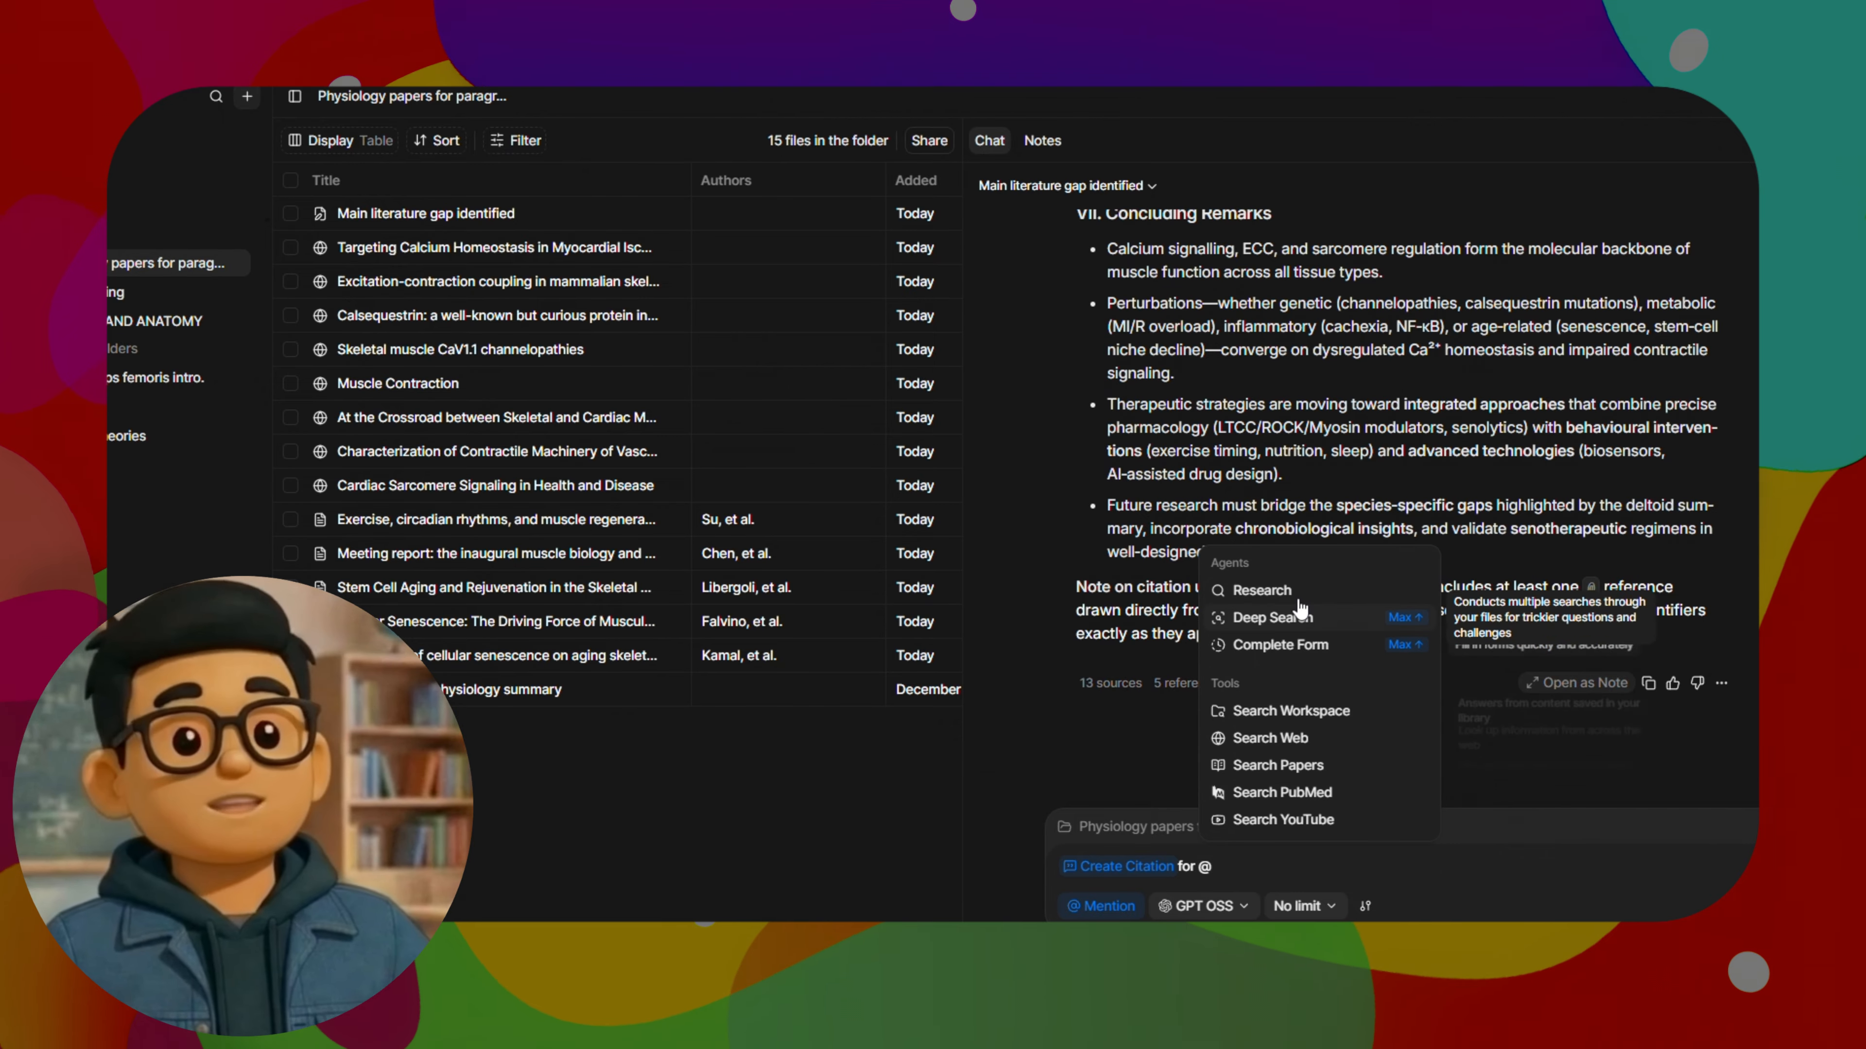
scroll(1295, 748, "down", 8)
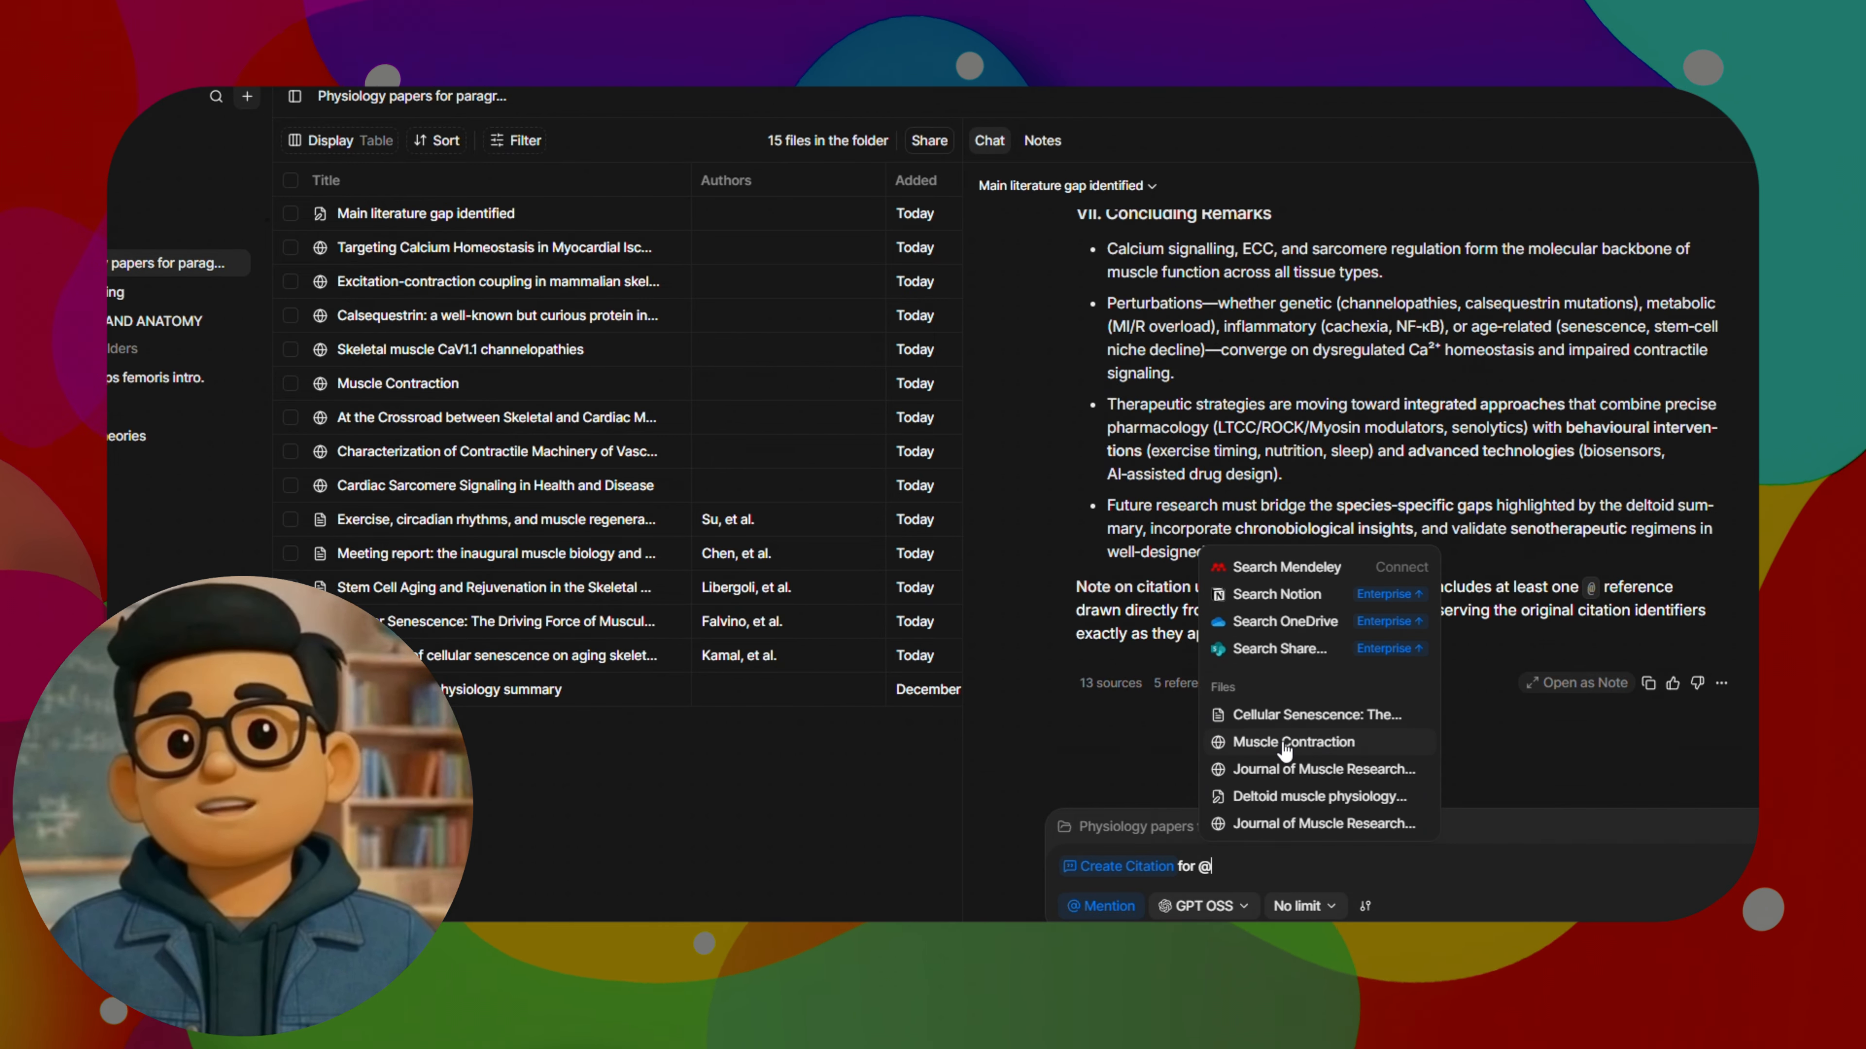
scroll(1311, 779, "down", 4)
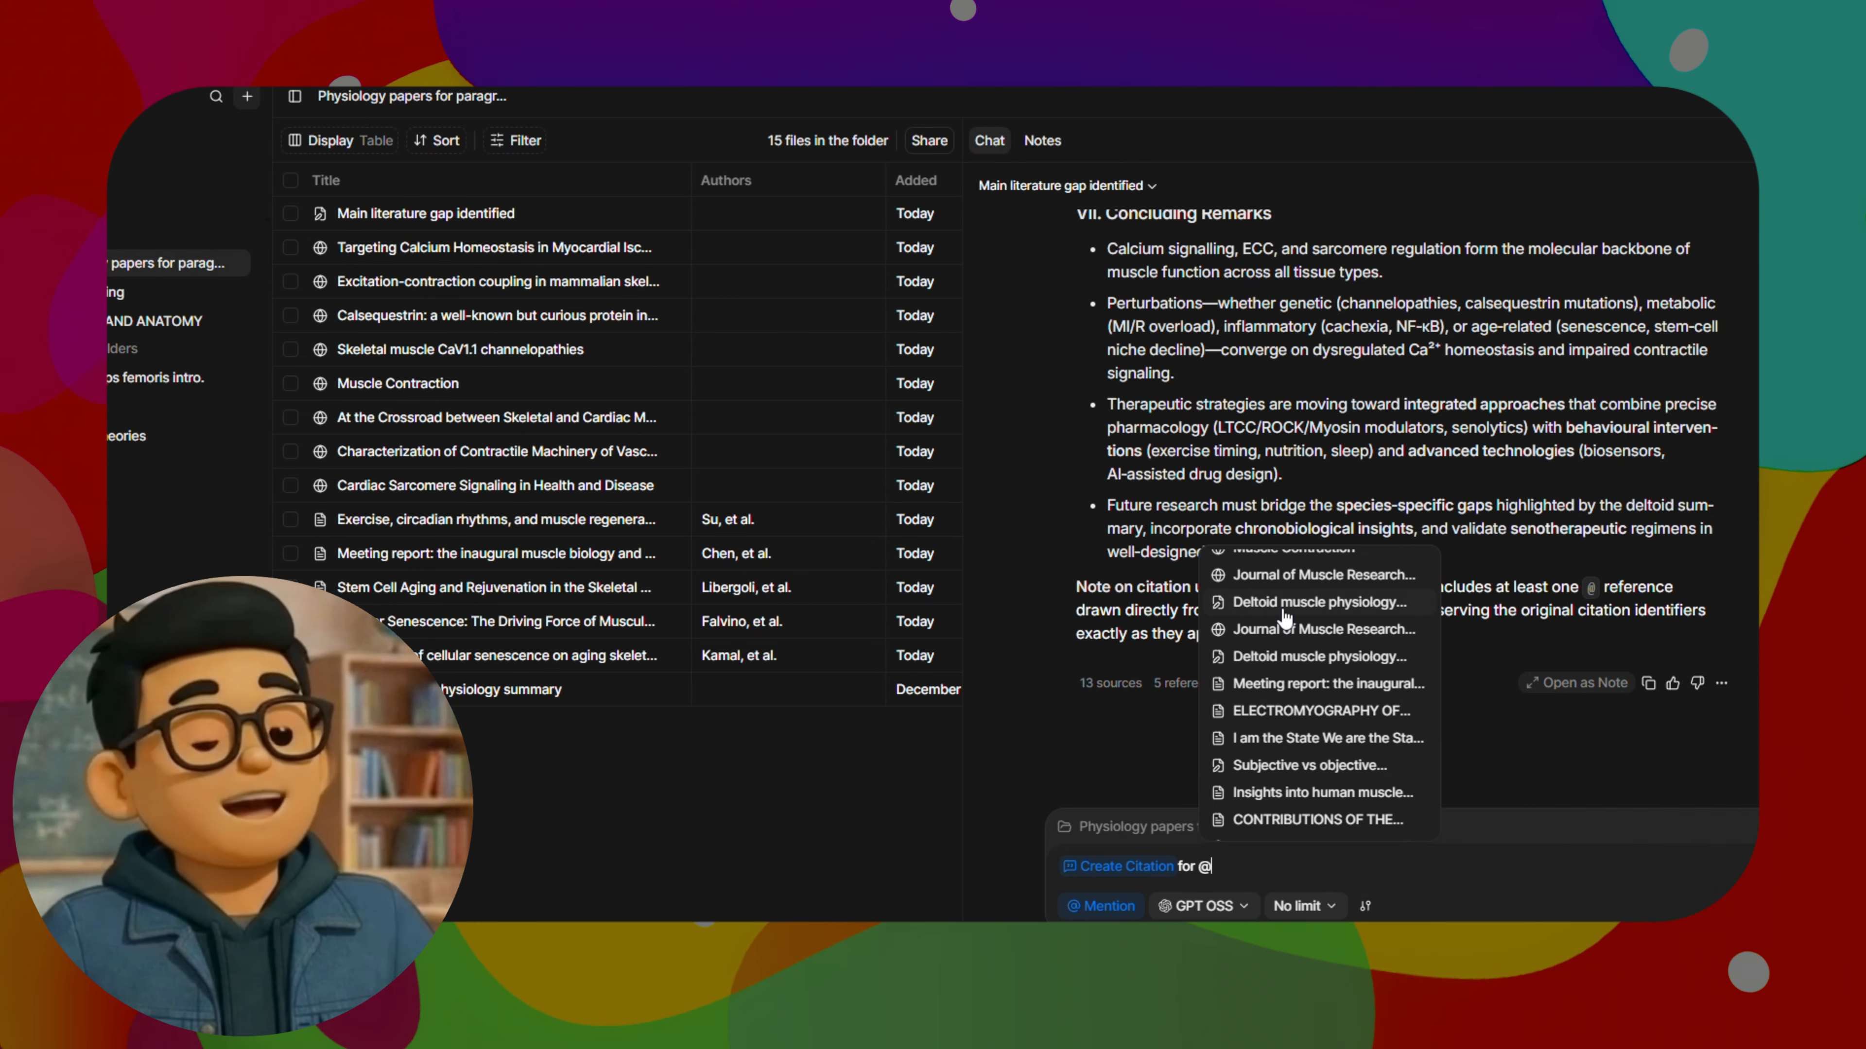
left_click(1304, 581)
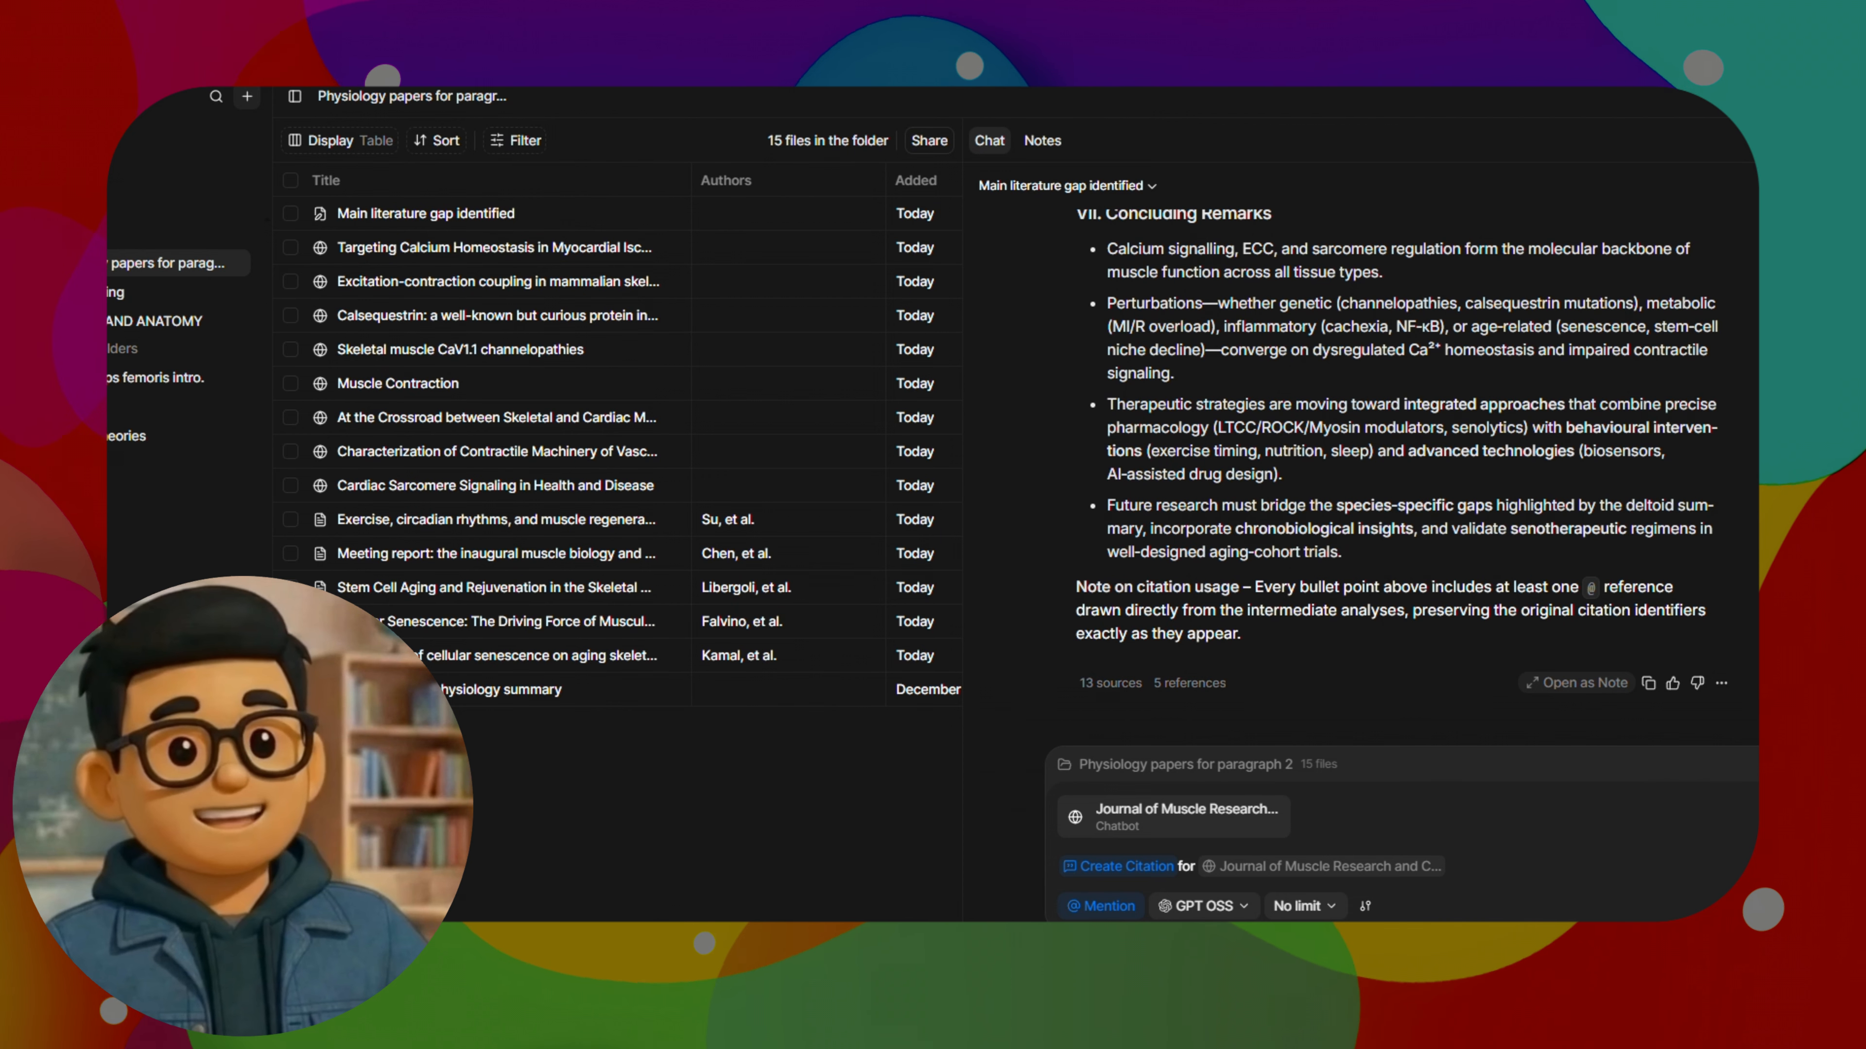
key("Return")
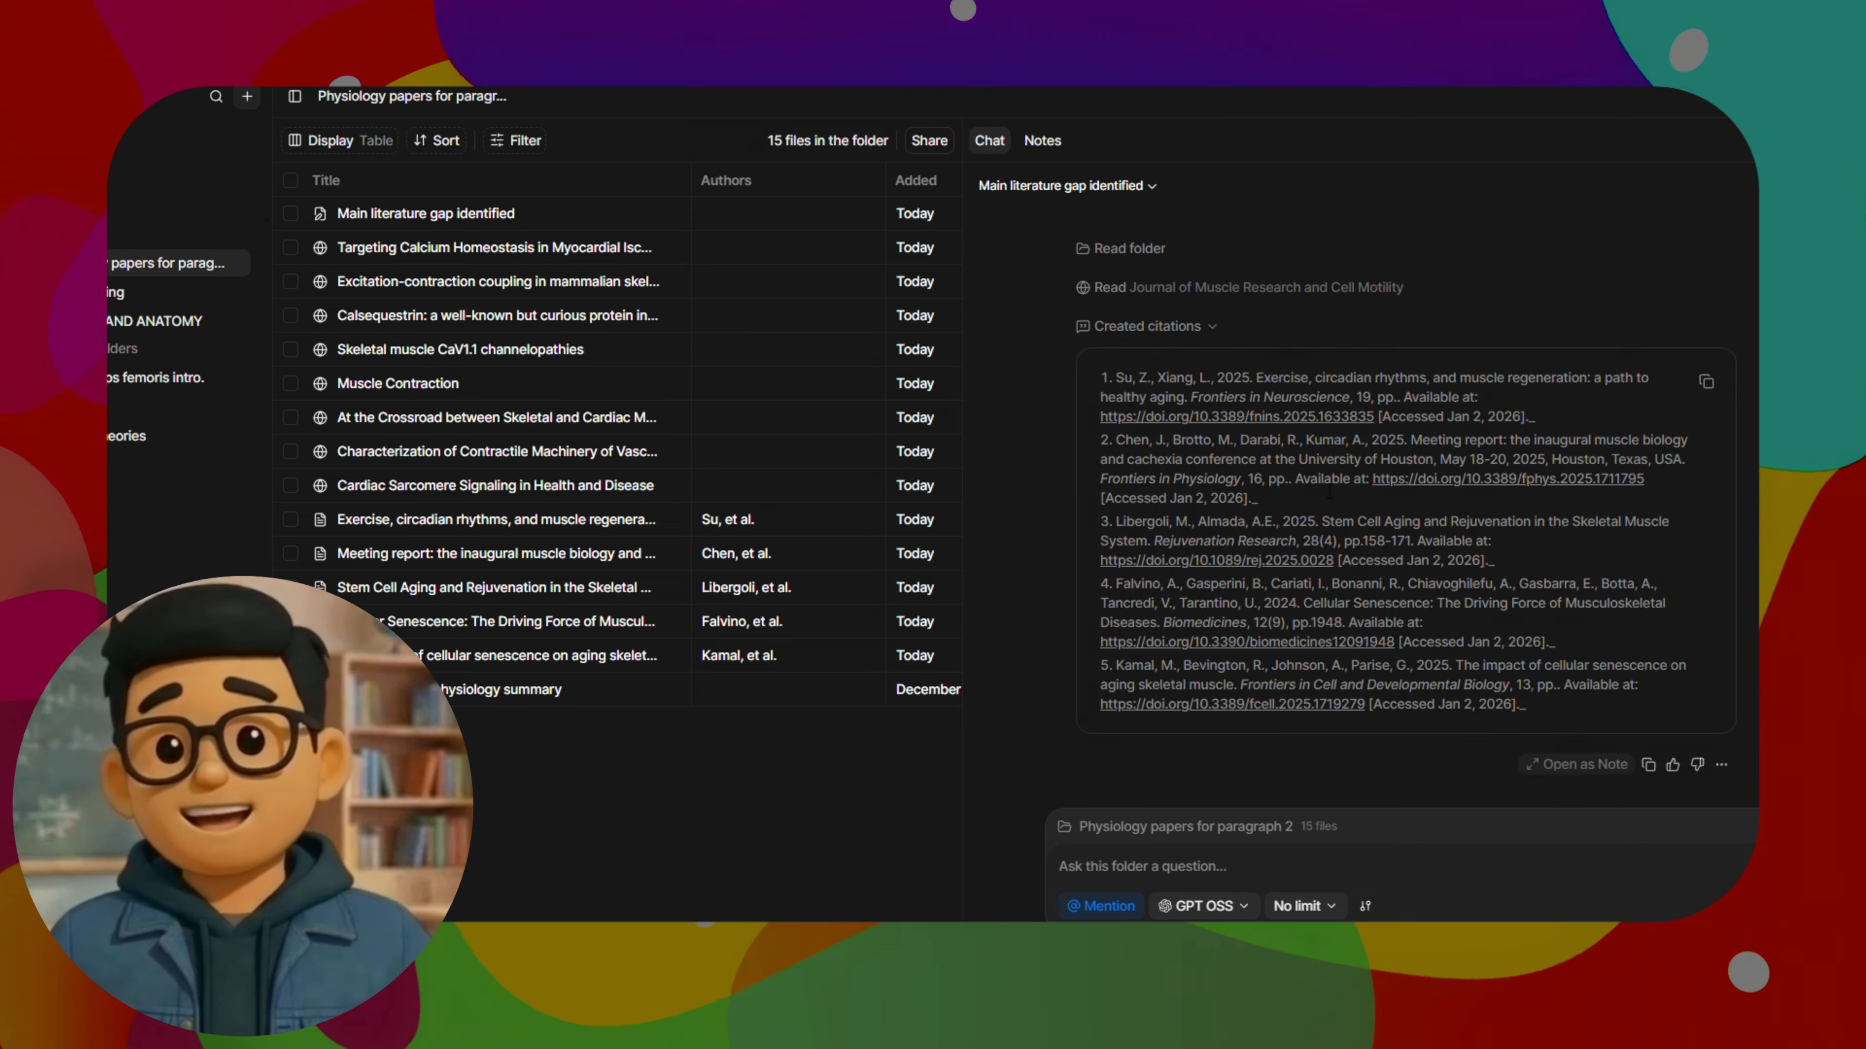
scroll(1712, 514, "up", 5)
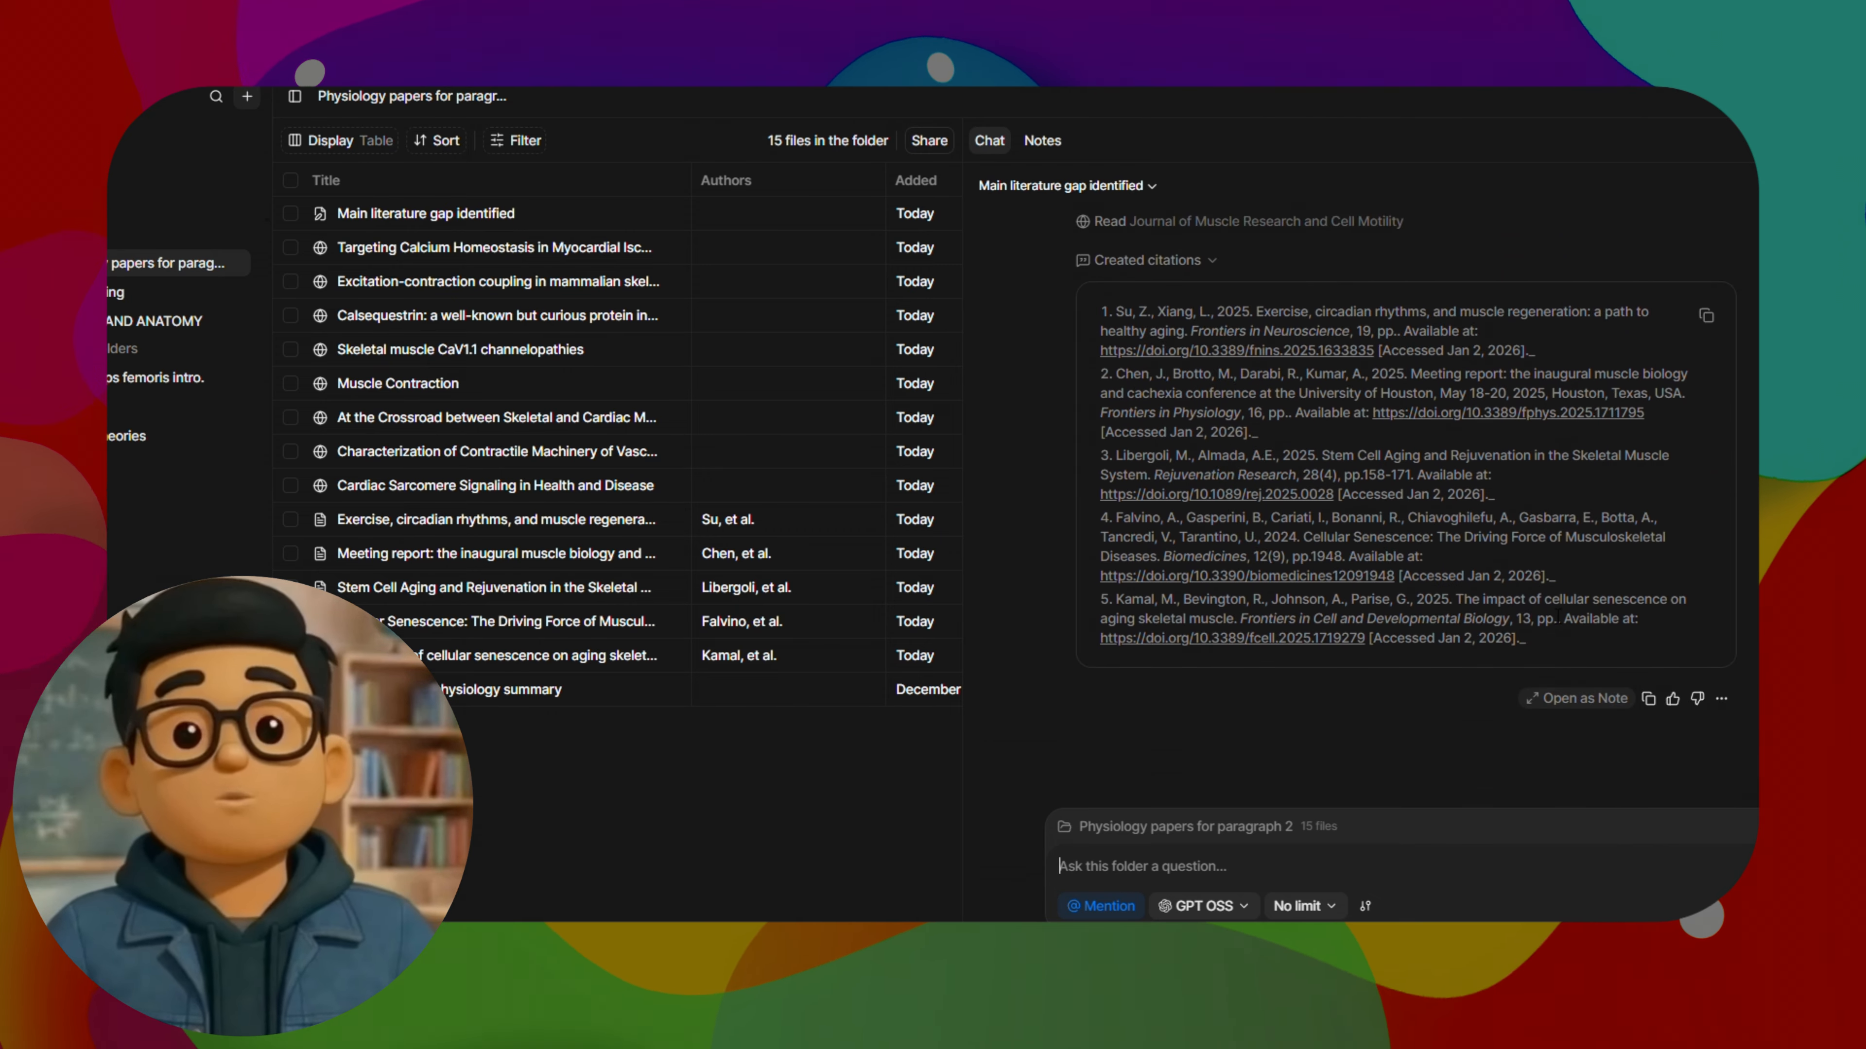